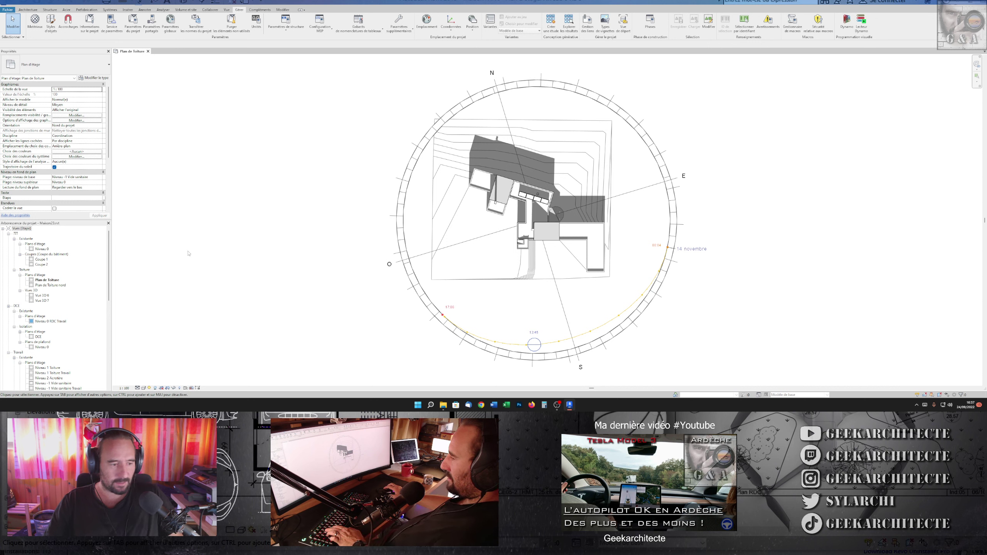
Open the default 3D view, zoom in on the house and select its rooftop solar panels
key("3")
key("d")
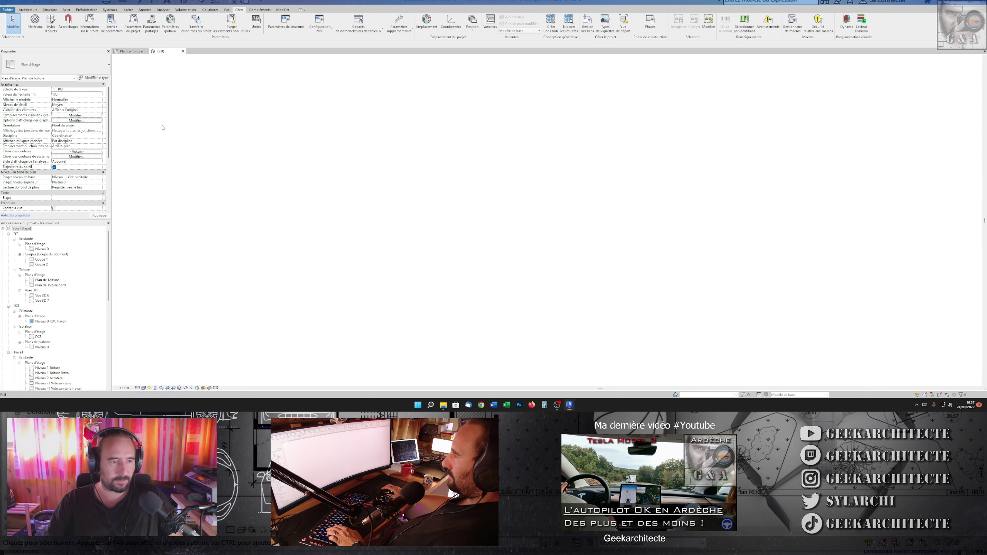
middle_click_drag(393, 191, 553, 266, "shift")
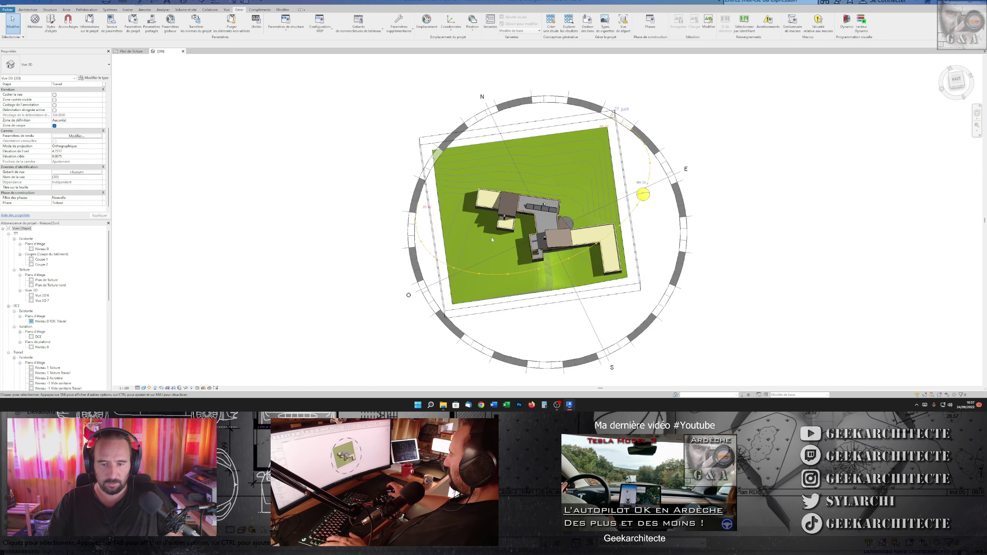
scroll(553, 265, "up", 5)
scroll(553, 266, "up", 2)
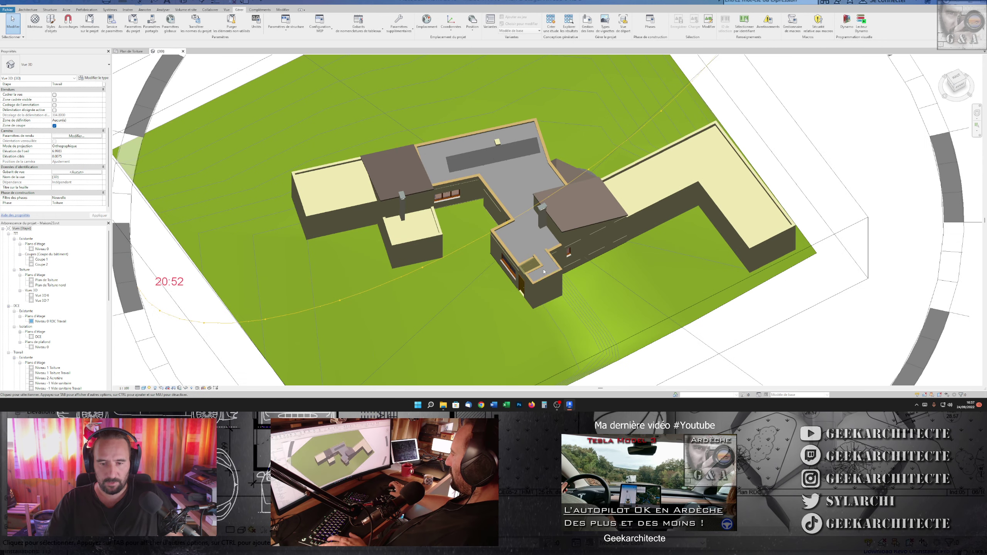
scroll(554, 265, "up", 3)
left_click(504, 112)
left_click(544, 104, "ctrl")
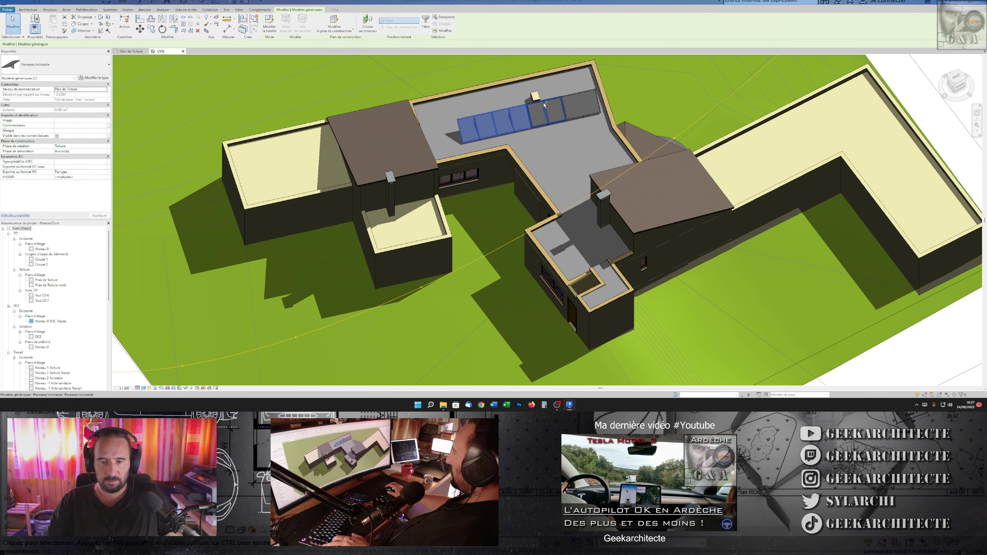
Set the 3D view's Phase to Existante, orbiting to bring the sun path into view
key("Escape")
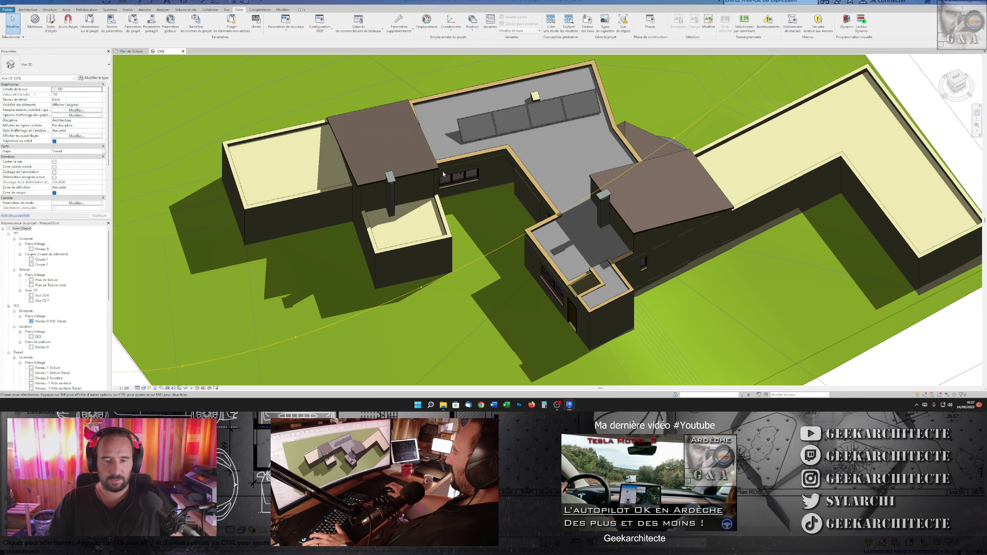
scroll(447, 179, "down", 1)
scroll(89, 197, "down", 5)
left_click(76, 203)
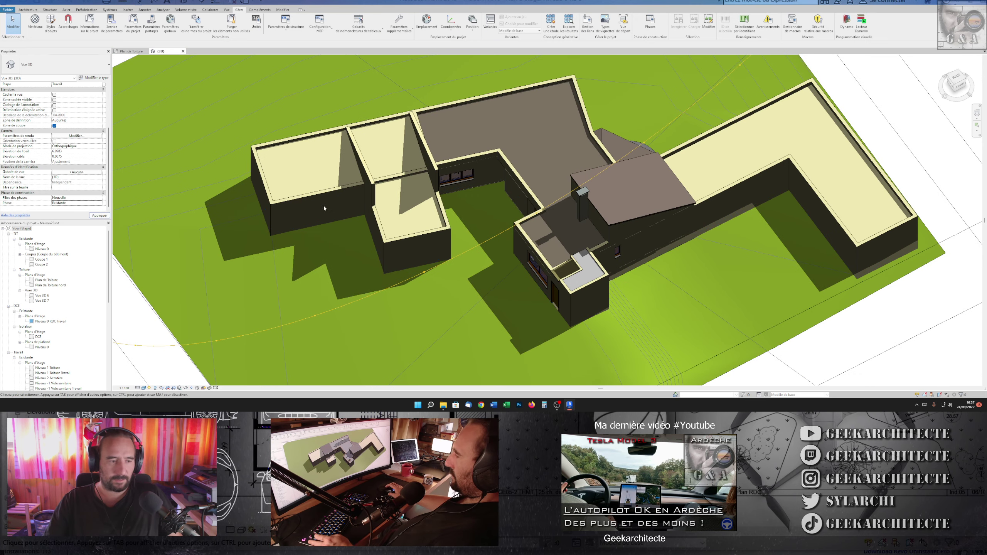
middle_click_drag(301, 252, 521, 233, "shift")
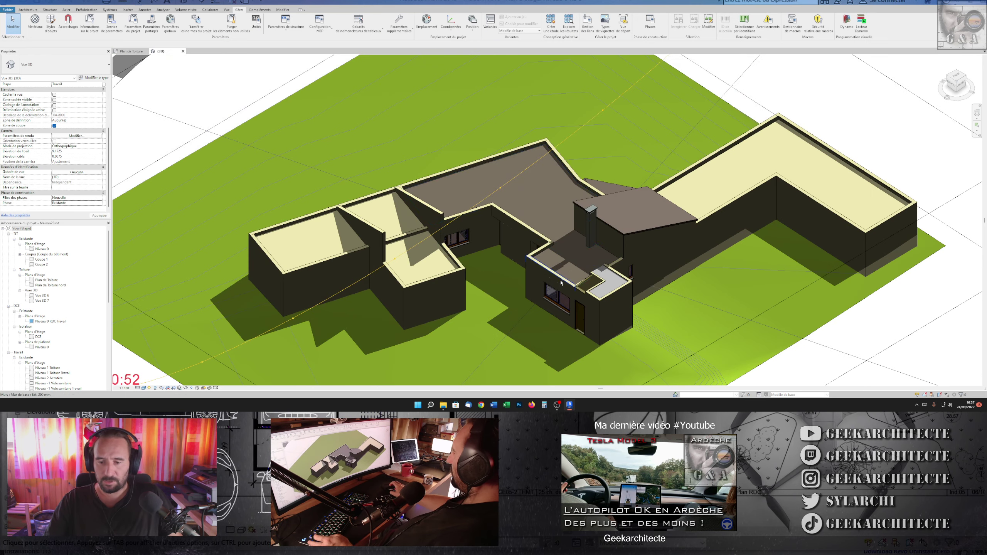
middle_click_drag(561, 283, 151, 228, "shift")
Switch the view's Phase to Toiture and zoom in on the house
left_click(99, 206)
middle_click_drag(581, 305, 572, 291, "shift")
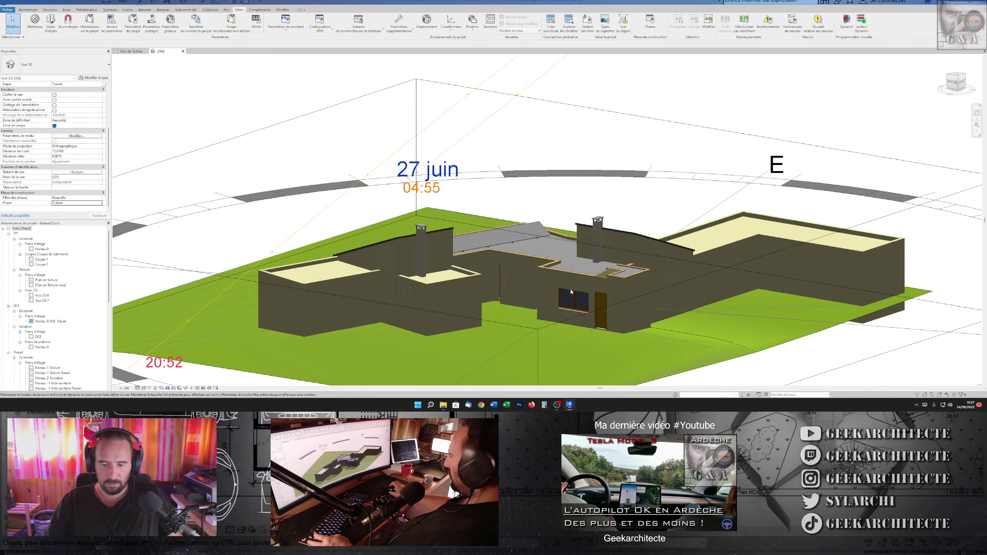
scroll(572, 291, "up", 3)
scroll(571, 291, "up", 2)
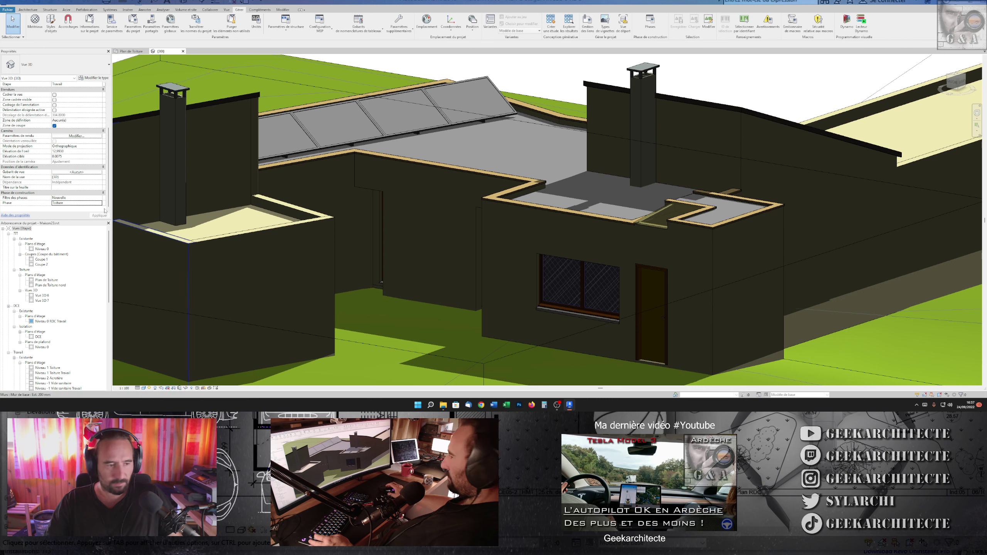
Temporarily hide the front-wall window with HH, then restore it with HR
left_click(563, 292)
key("h")
key("h")
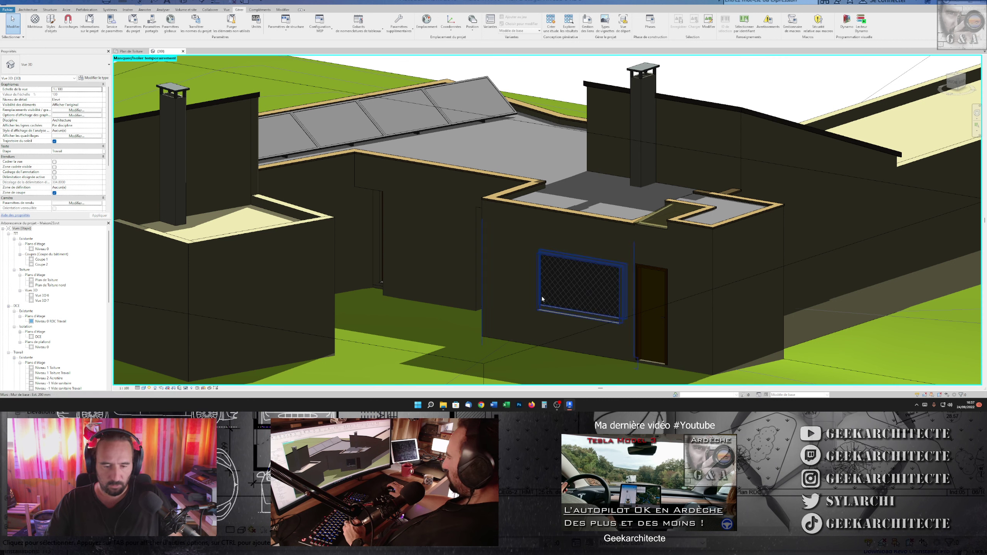
key("h")
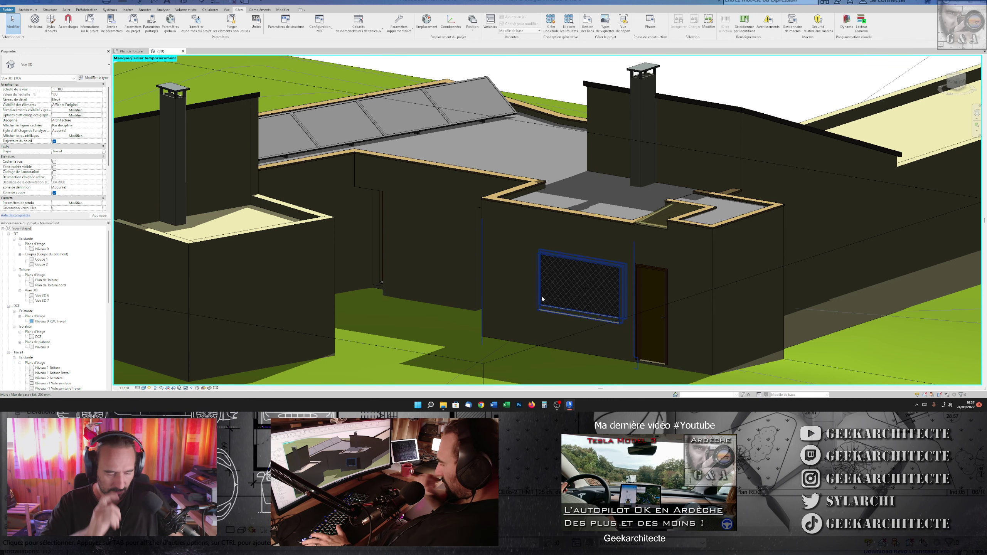
key("r")
Set the view's Phase back to Existante and open Manage > Phases
middle_click_drag(543, 299, 481, 270, "shift")
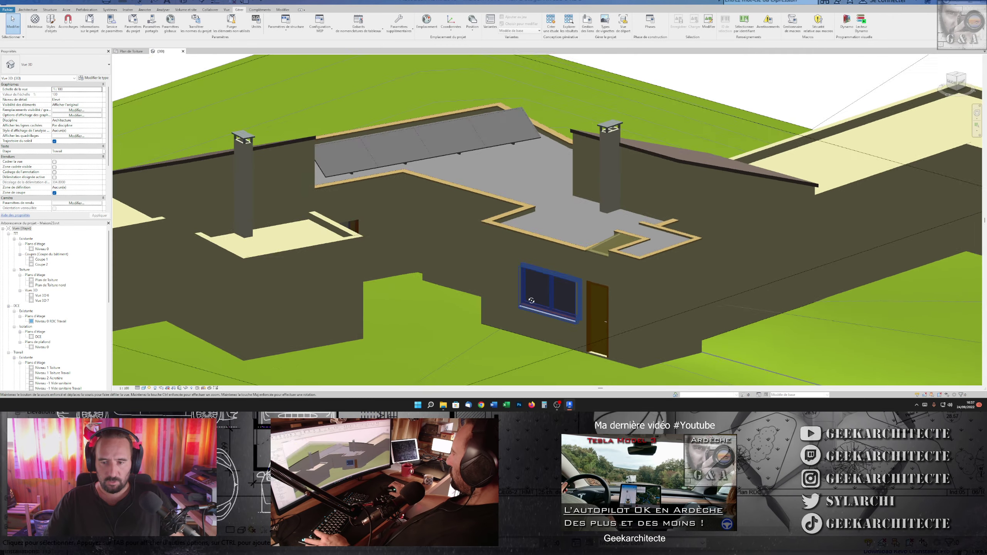
middle_click_drag(334, 218, 447, 220, "shift")
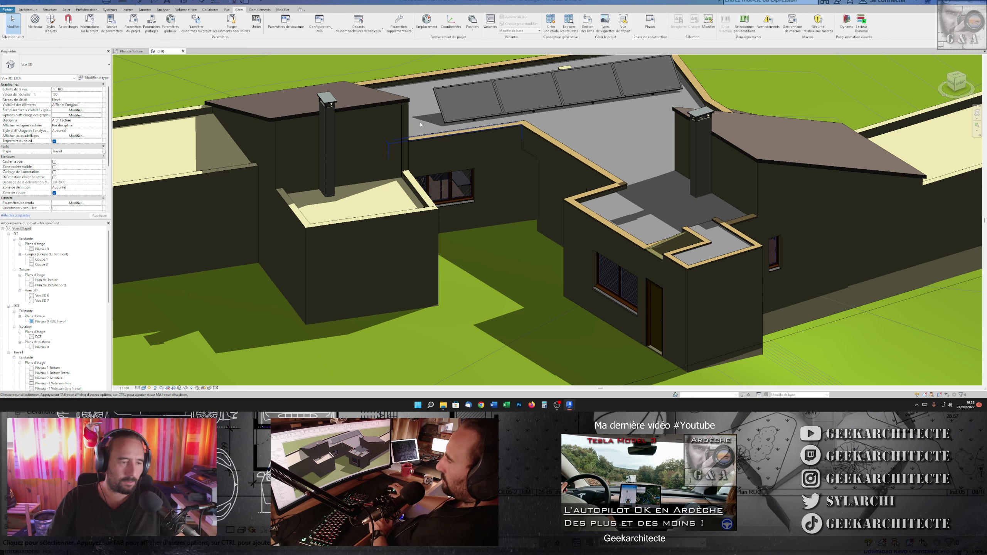
scroll(92, 174, "down", 1)
scroll(92, 174, "down", 5)
left_click(78, 202)
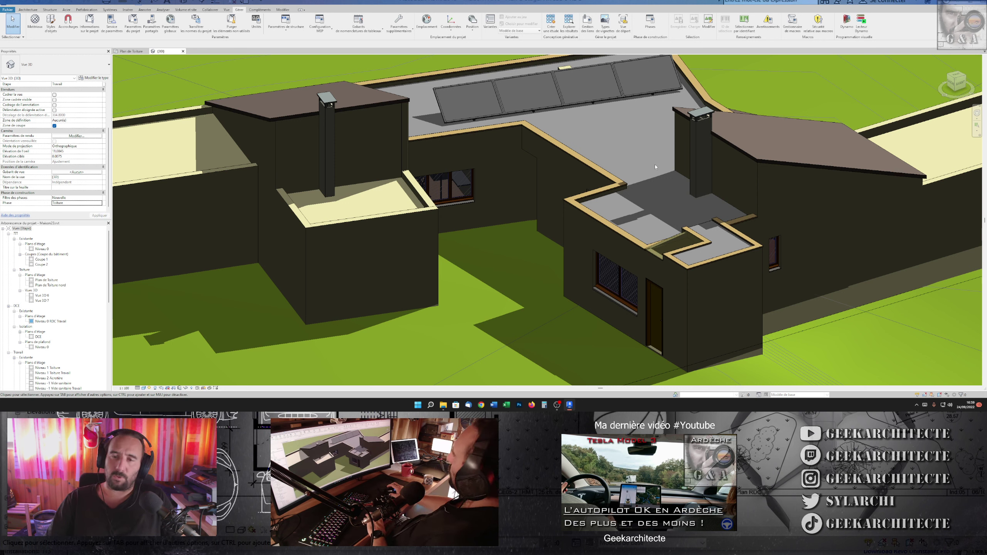
left_click(650, 21)
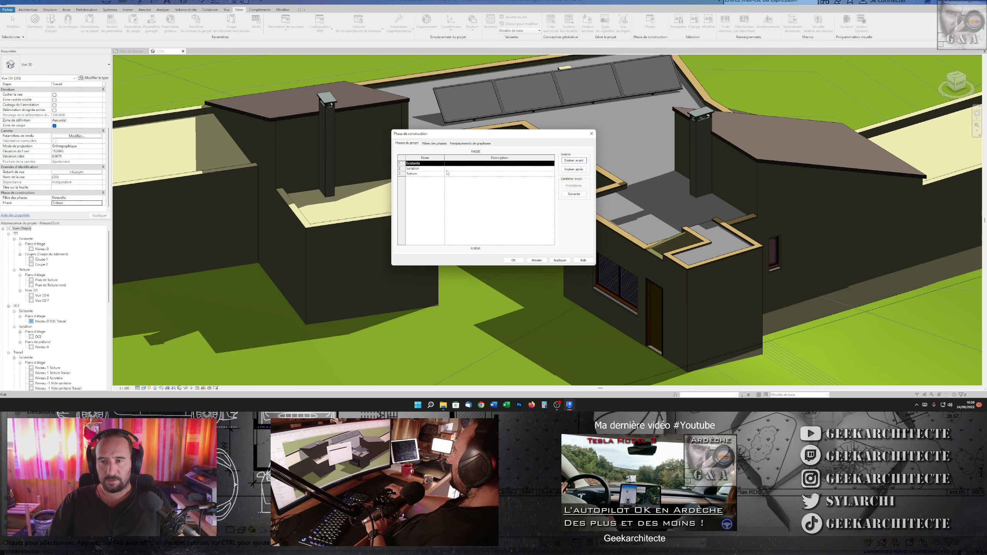
Add a phase filter named Comparatif with New elements shown as Overridden
left_click(445, 143)
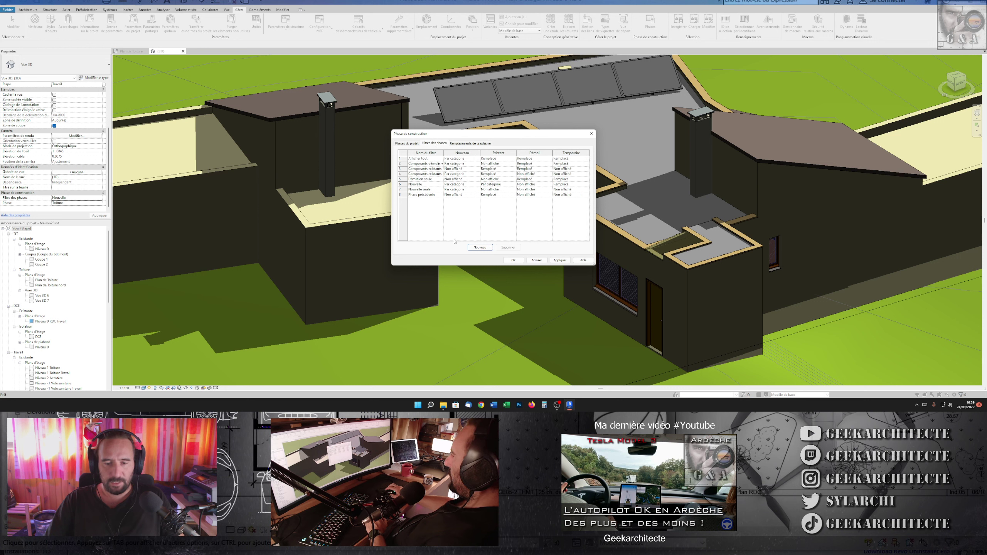
left_click(428, 200)
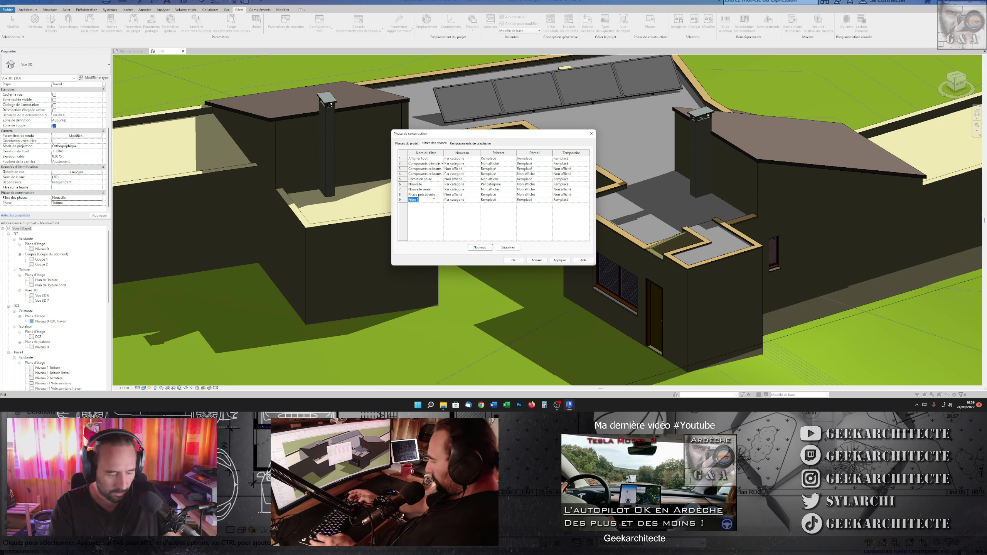
type("Comparatif")
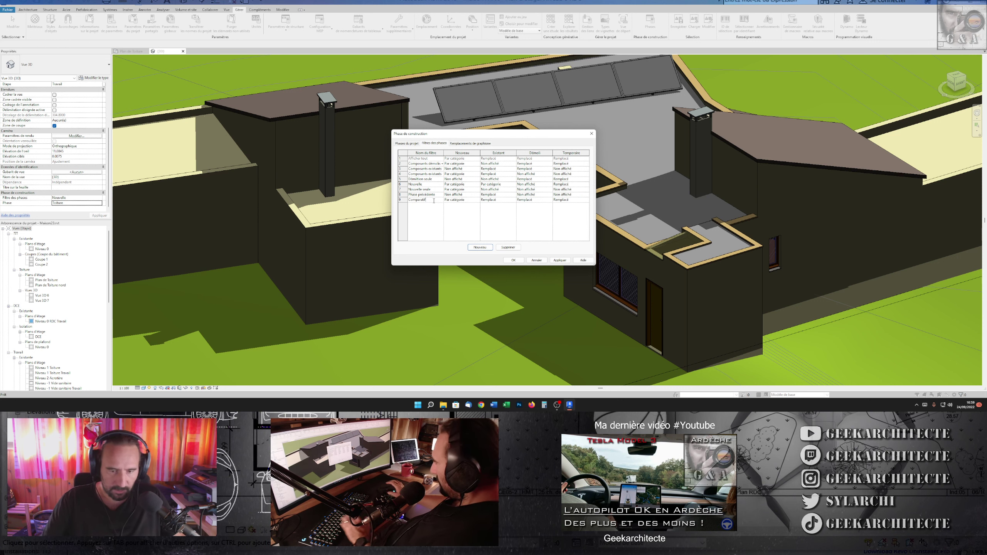
left_click(478, 200)
left_click(462, 209)
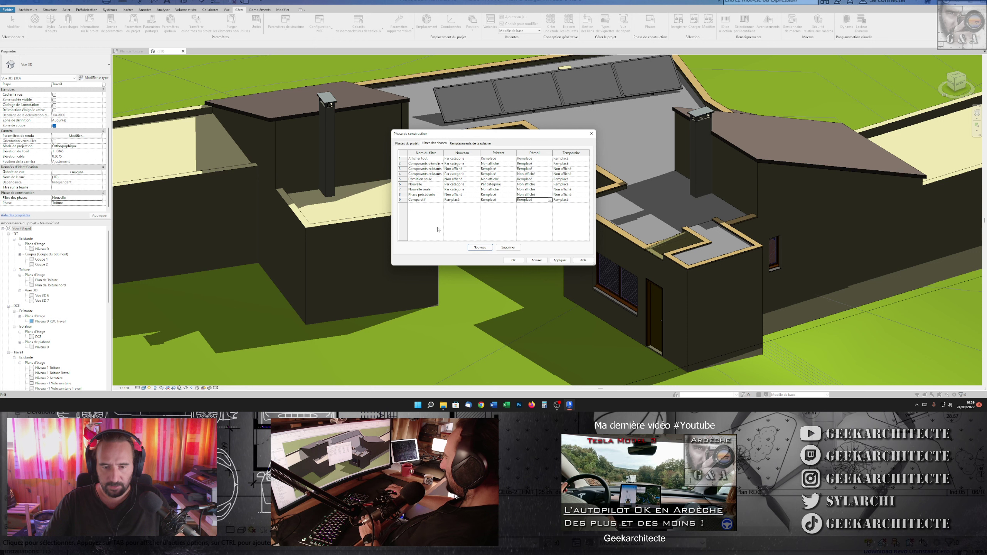
Set the Existing phase's override line colour to blue
left_click(471, 143)
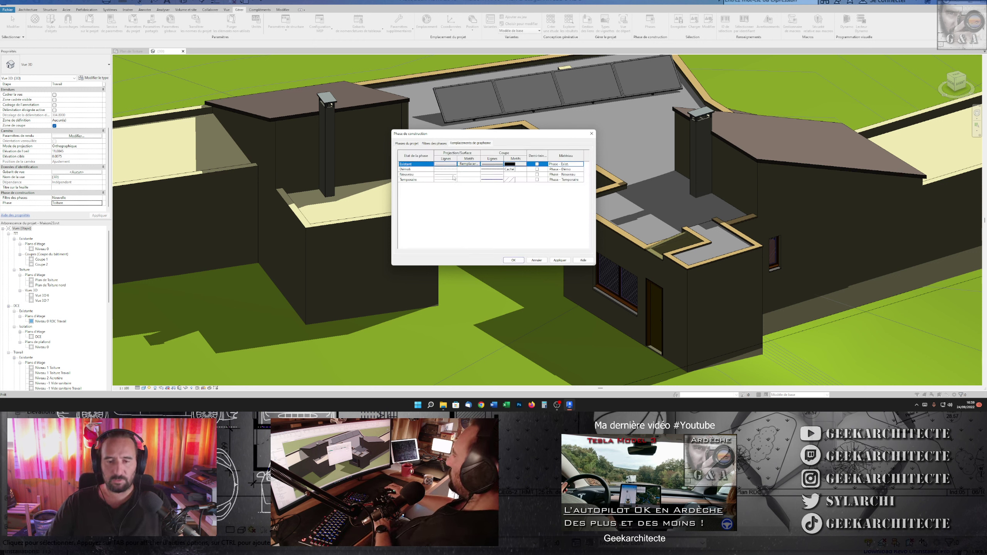
left_click(451, 166)
left_click(471, 208)
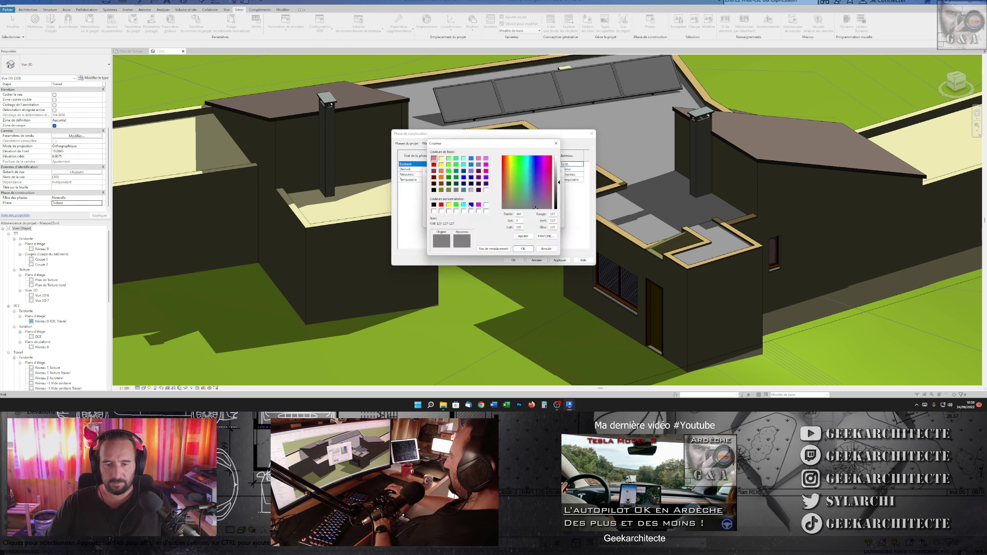
key("Return")
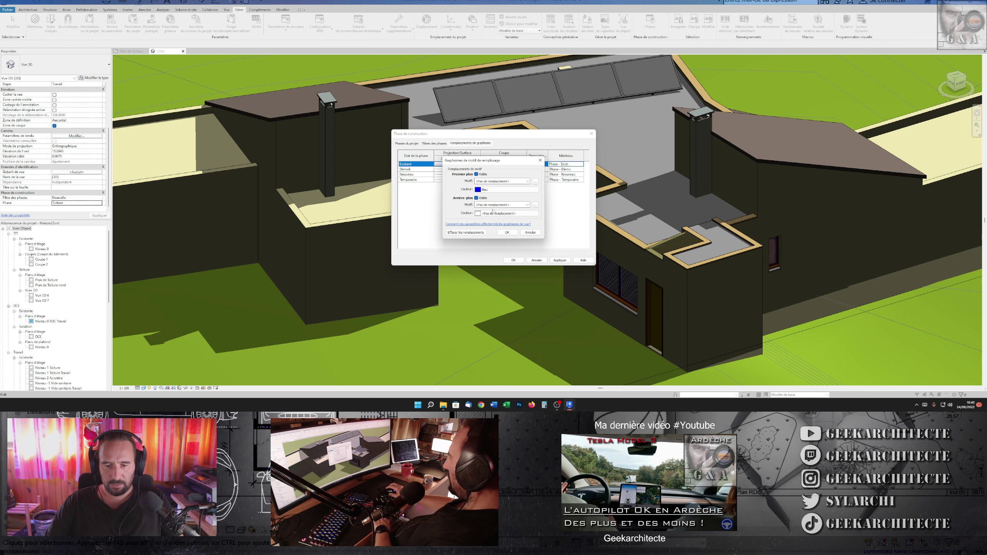
left_click(507, 233)
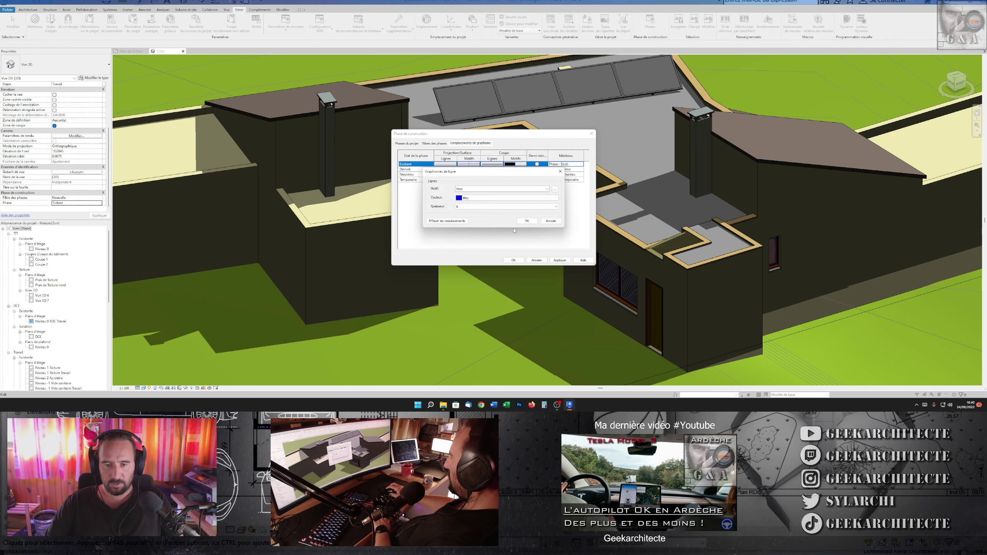
left_click(527, 221)
Set the Existing phase's fill pattern colour to blue and close Phases
left_click(515, 164)
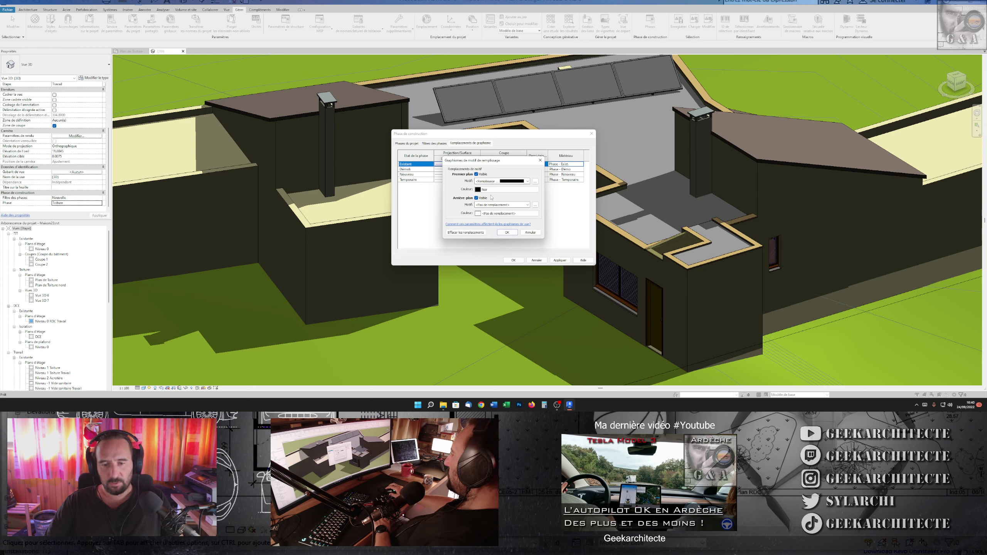
left_click(493, 190)
left_click(521, 249)
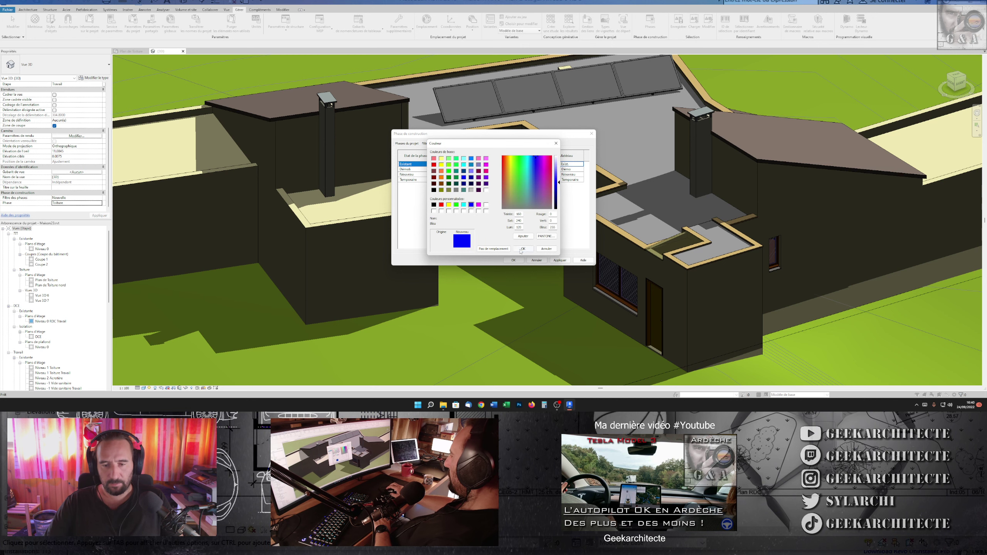
left_click(512, 260)
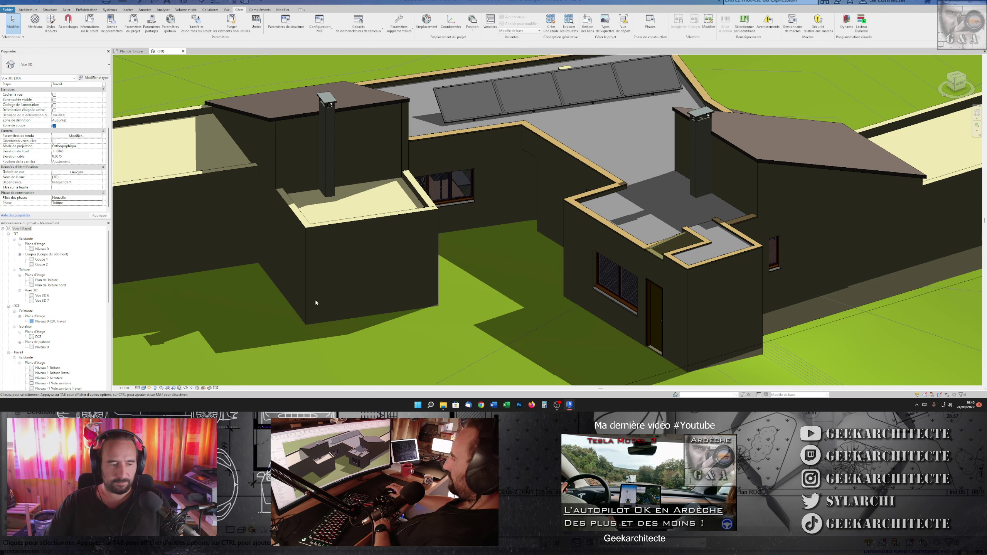
Apply the Comparatif phase filter to the 3D view
left_click(100, 199)
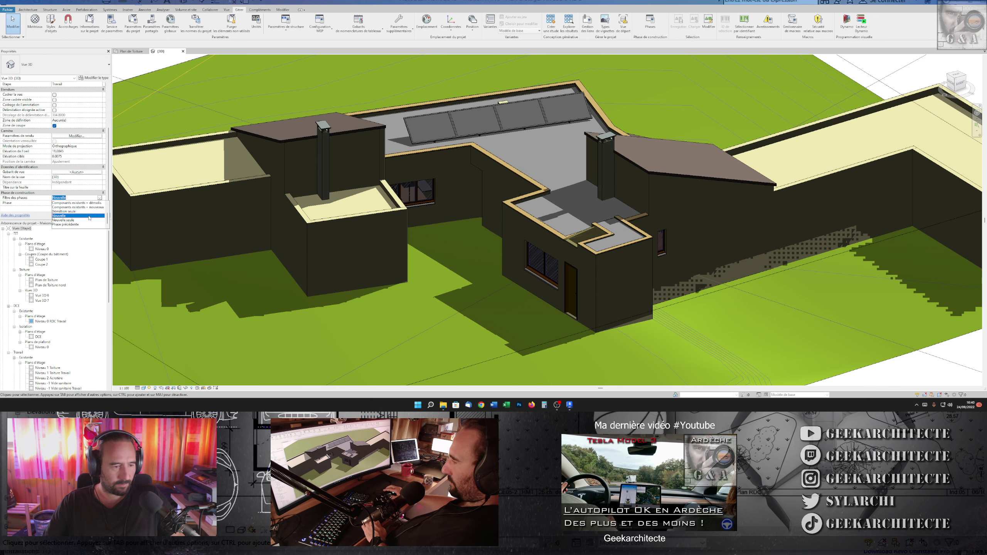
left_click(71, 227)
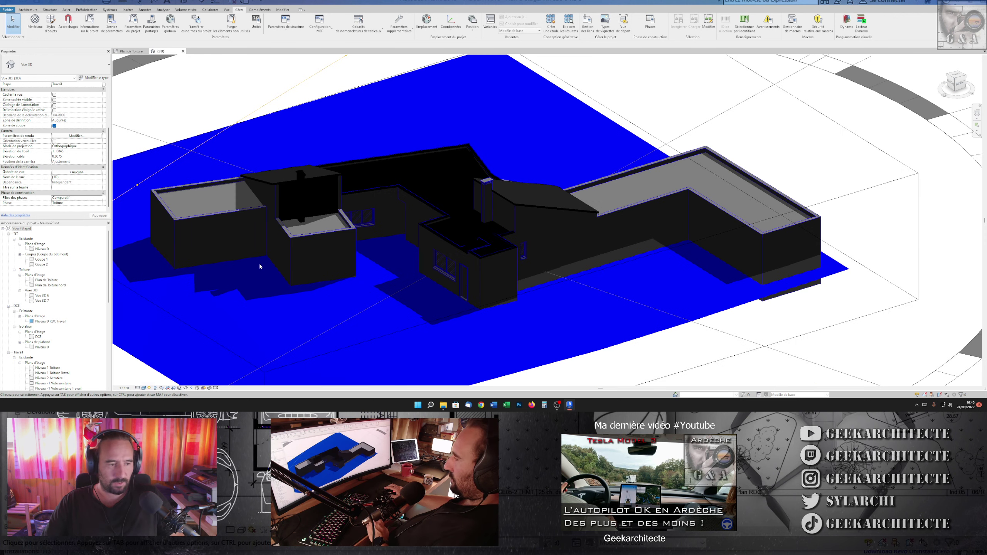
mouse_move(259, 267)
middle_mouse_down("shift")
mouse_move(339, 233)
mouse_move(323, 272)
mouse_move(349, 278)
middle_mouse_up("shift")
scroll(339, 233, "down", 2)
scroll(355, 280, "up", 5)
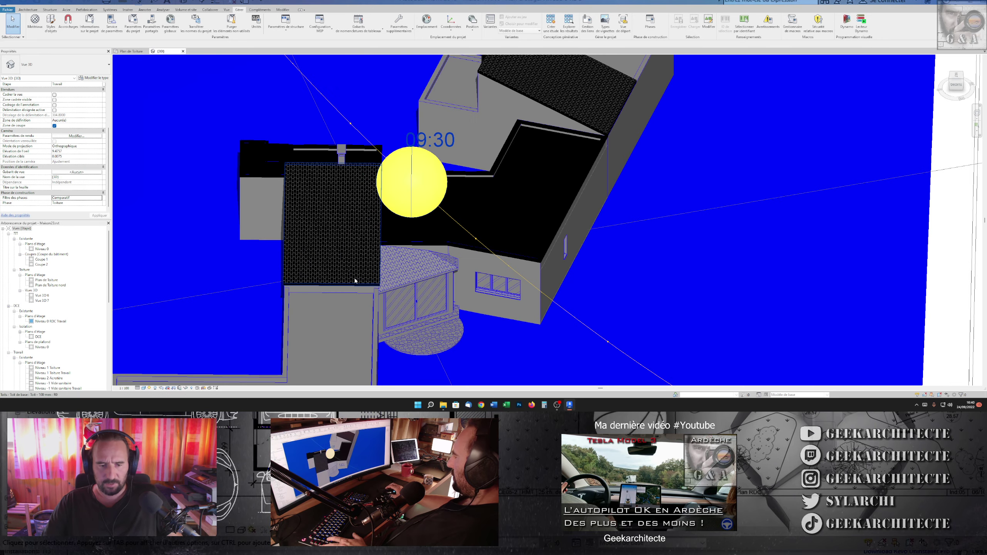
scroll(294, 267, "down", 5)
Give the New phase red override lines and fill pattern
left_click(463, 226)
scroll(412, 241, "down", 3)
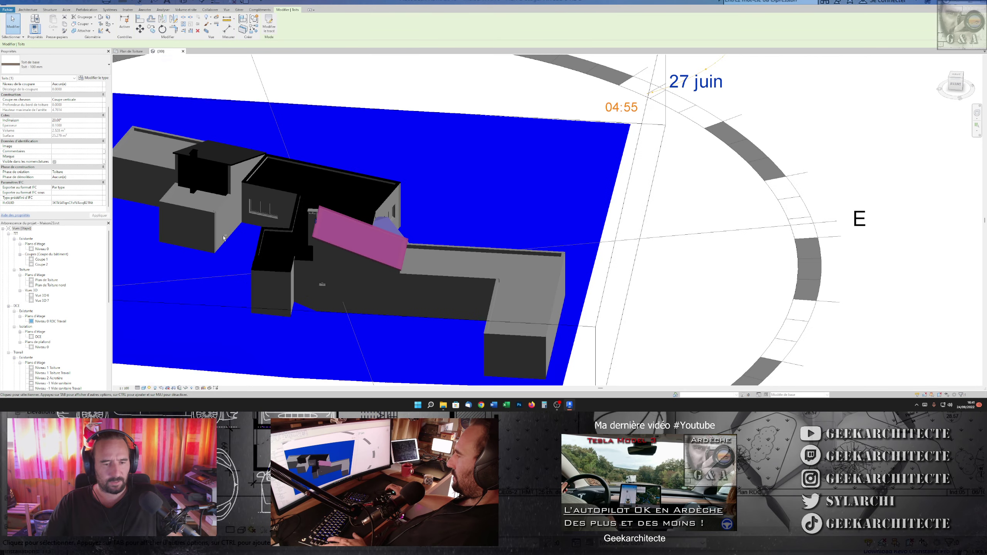
scroll(416, 248, "up", 5)
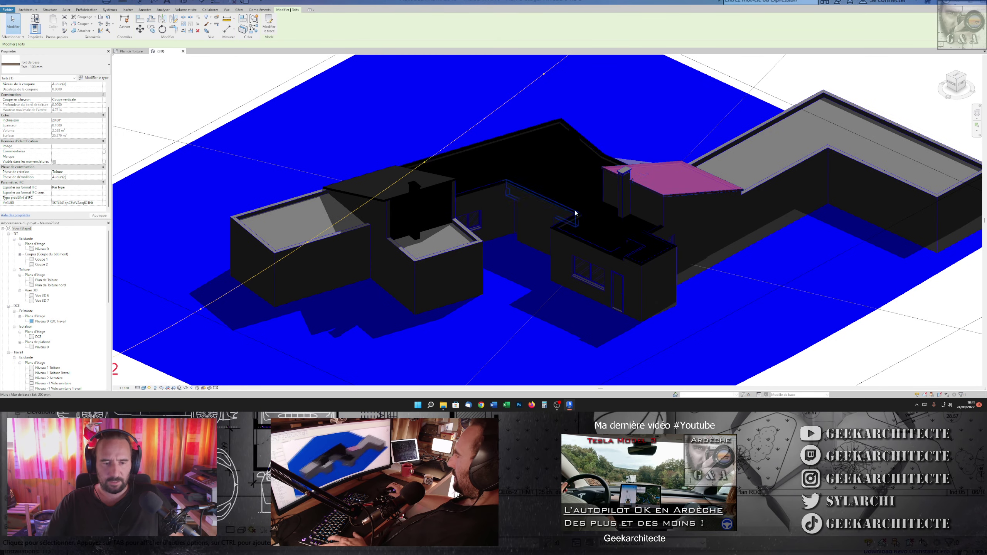
left_click(523, 249)
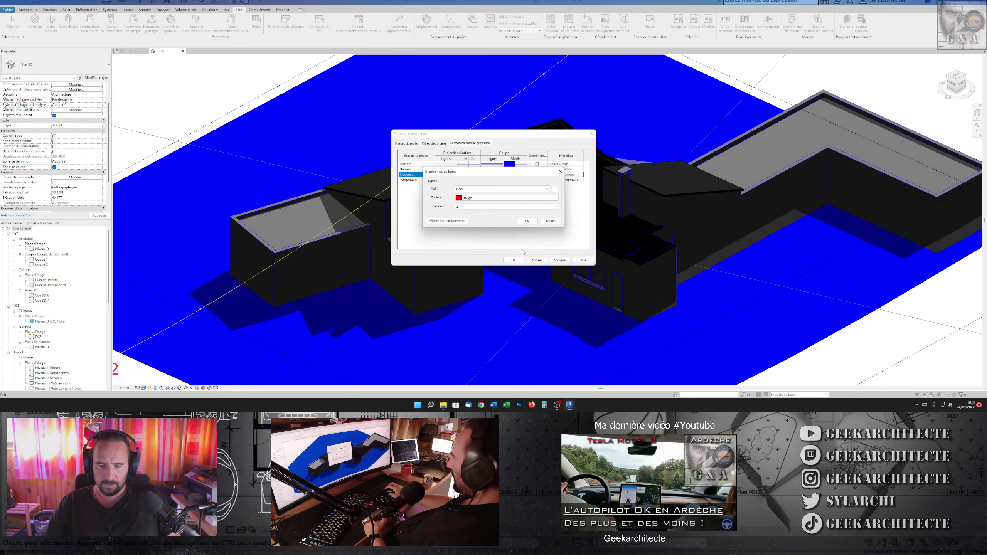
left_click(527, 220)
left_click(470, 175)
left_click(507, 232)
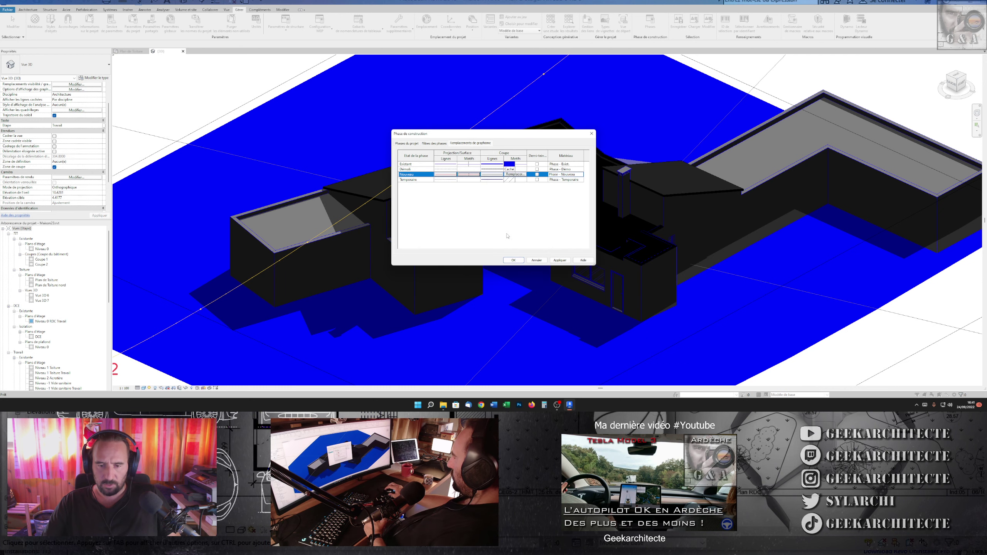
left_click(513, 260)
scroll(590, 109, "down", 2)
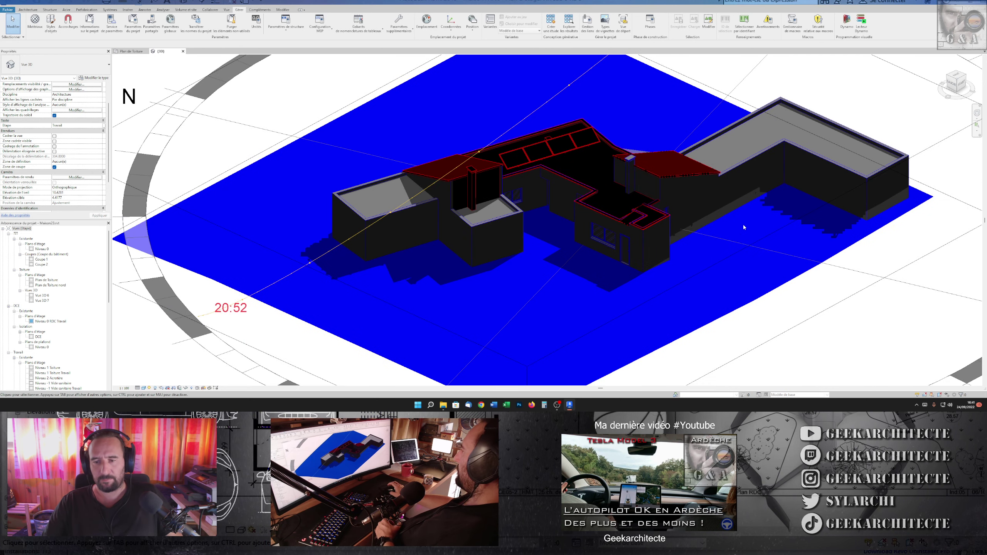
Switch the 3D view's visual style to Shaded and orbit around the house
middle_click_drag(746, 239, 320, 326, "shift")
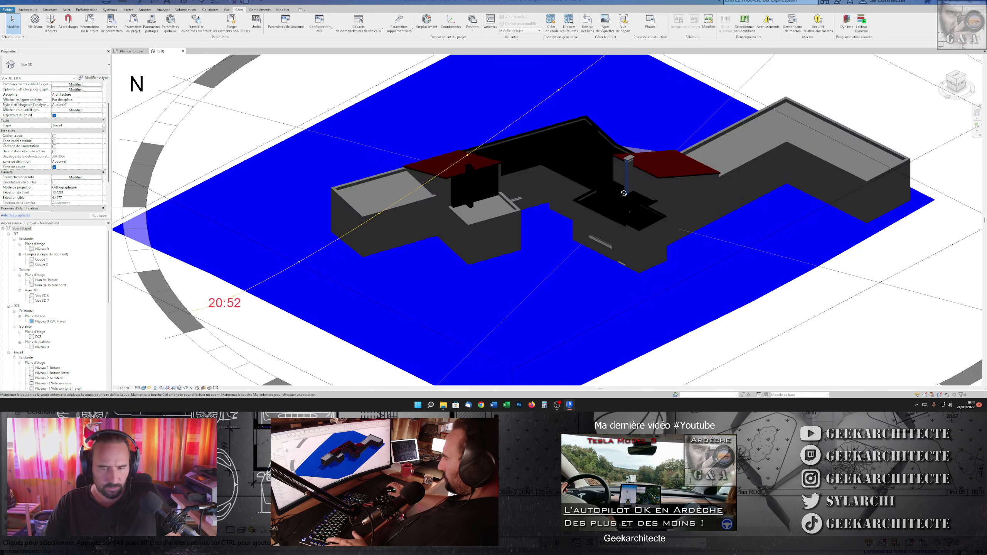
left_click(143, 388)
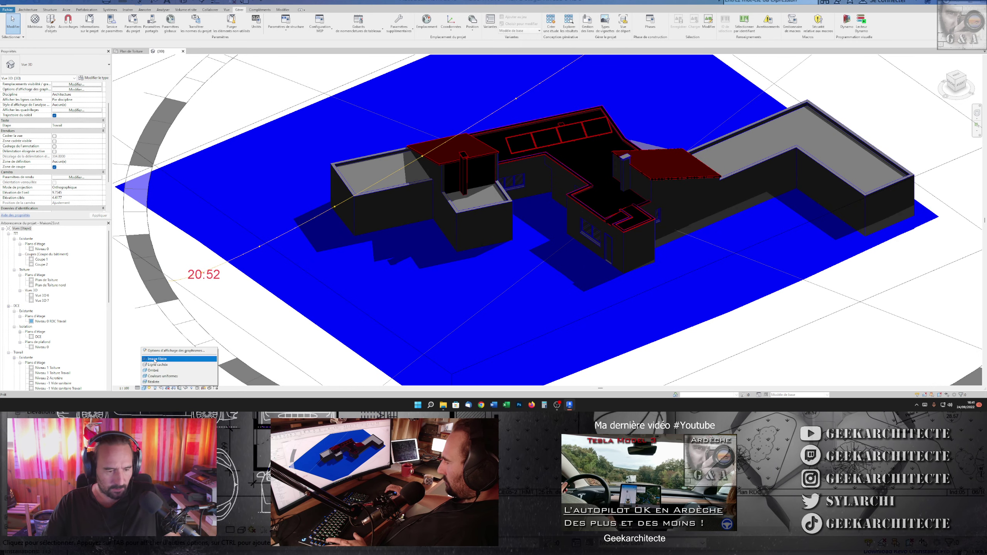
left_click(163, 365)
mouse_move(510, 221)
middle_mouse_down("shift")
mouse_move(260, 375)
mouse_move(214, 338)
mouse_move(641, 223)
middle_mouse_up("shift")
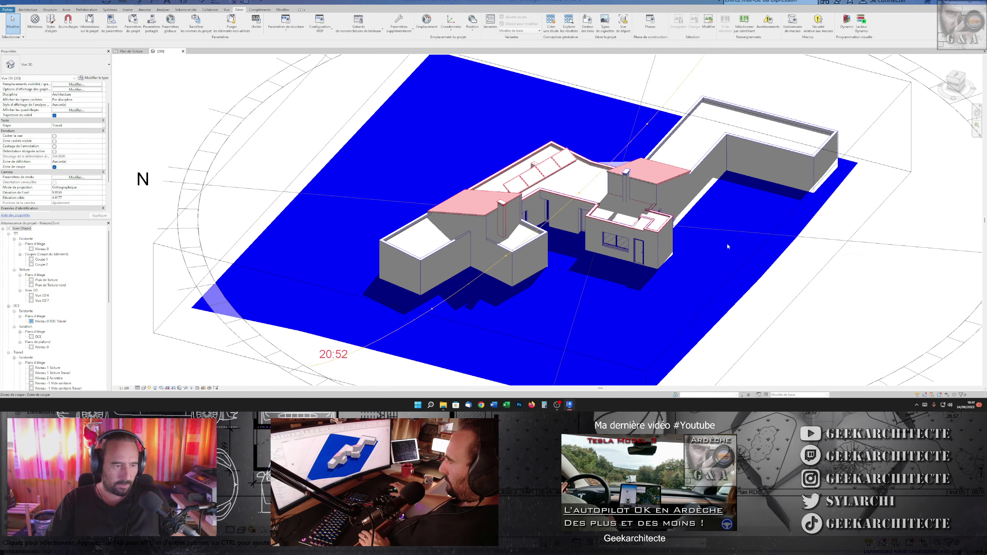
scroll(70, 161, "down", 3)
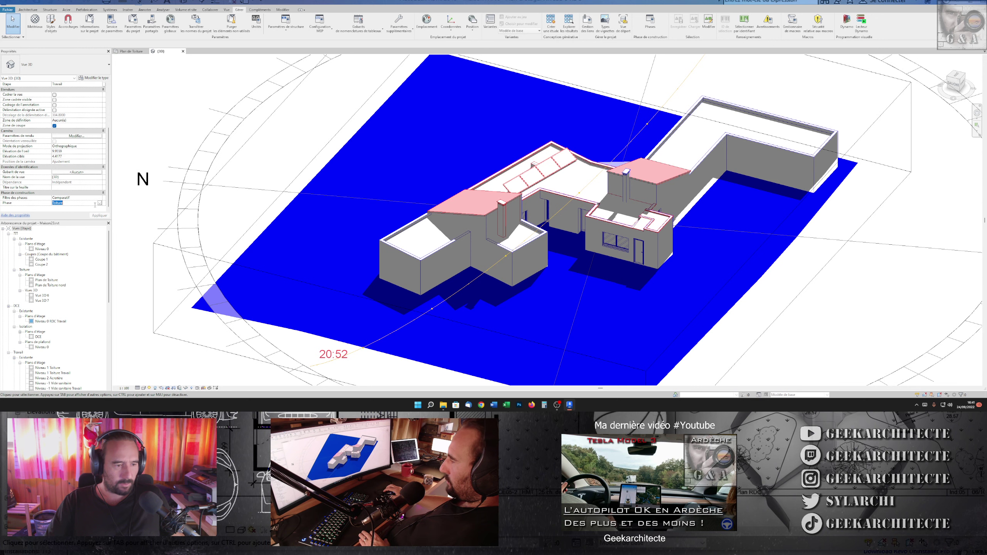
Set the 3D view's Phase to Isolation
left_click(65, 213)
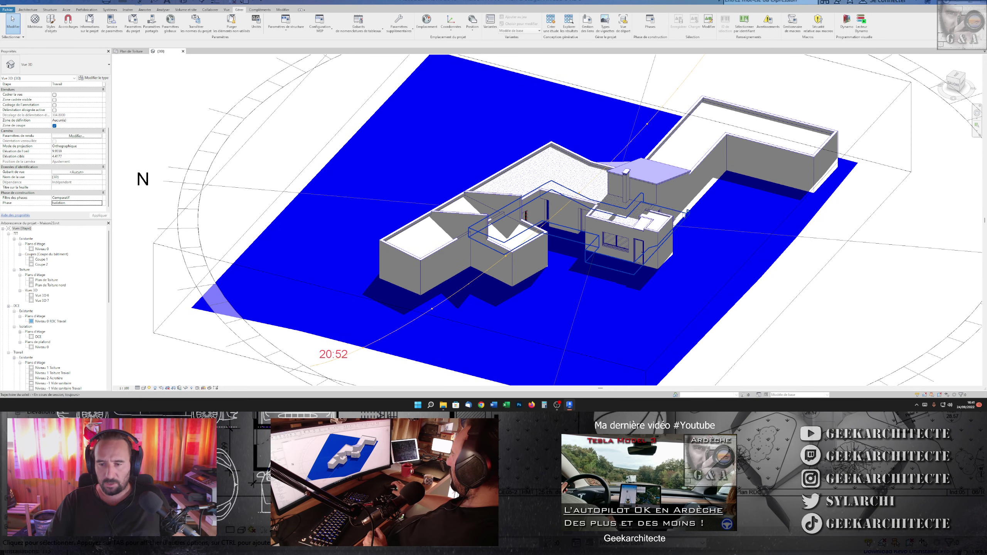
key("h")
key("h")
scroll(676, 237, "up", 5)
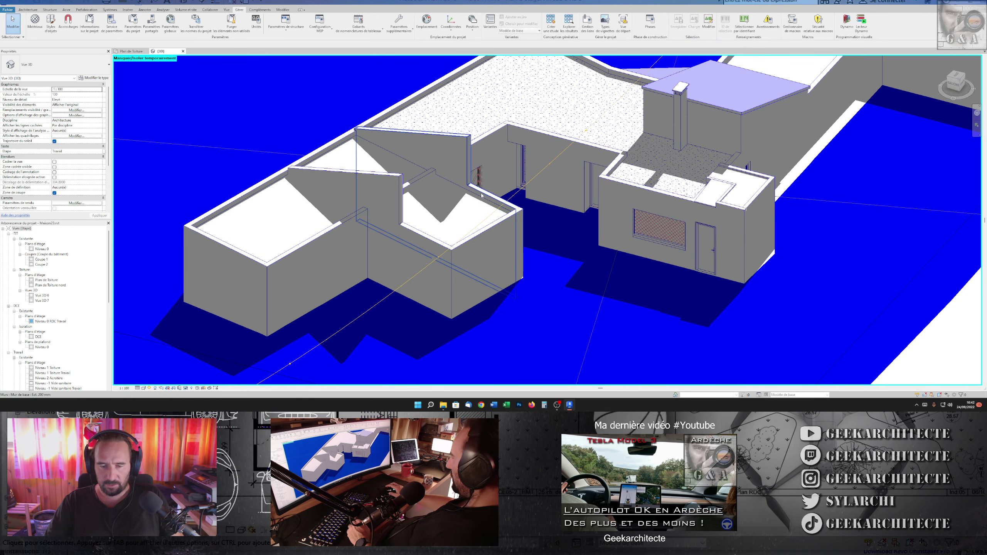
Temporarily hide the front-wall window, then reset temporary hide with HR
left_click(662, 230)
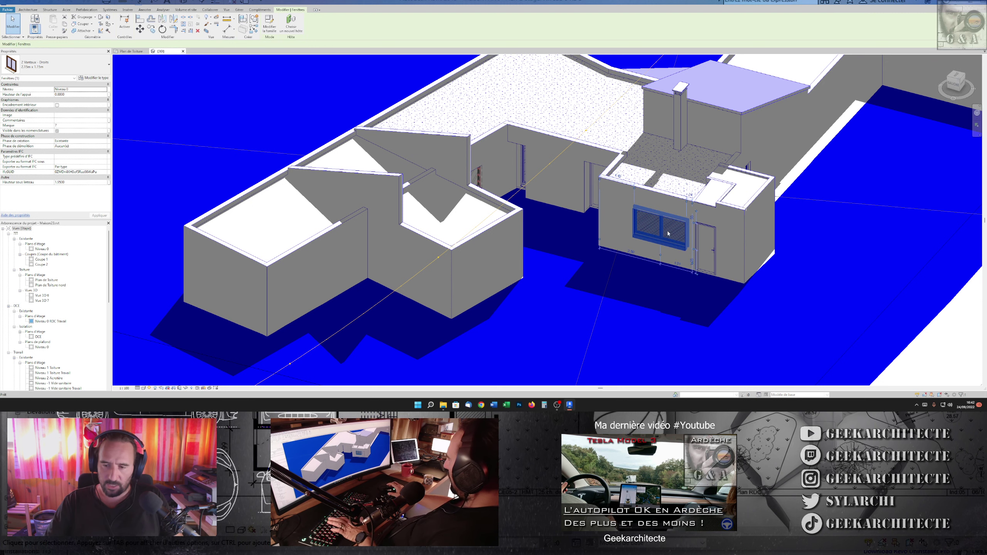
key("h")
key("h")
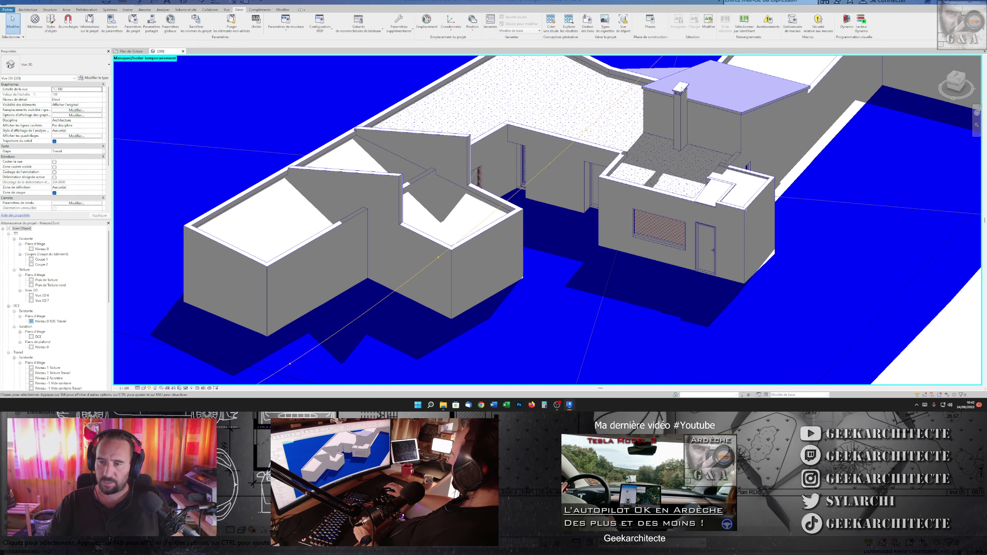
left_click(682, 89)
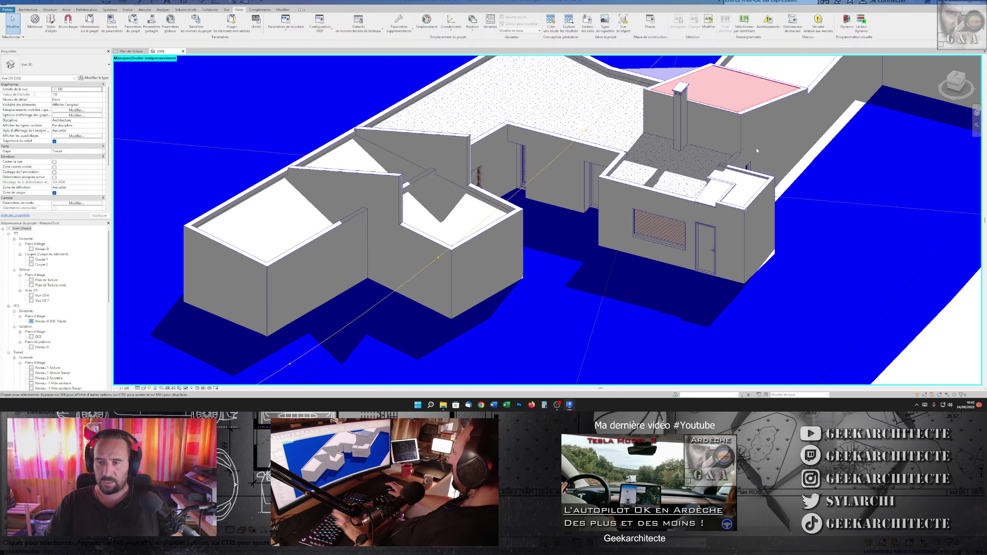
middle_click_drag(757, 151, 720, 193)
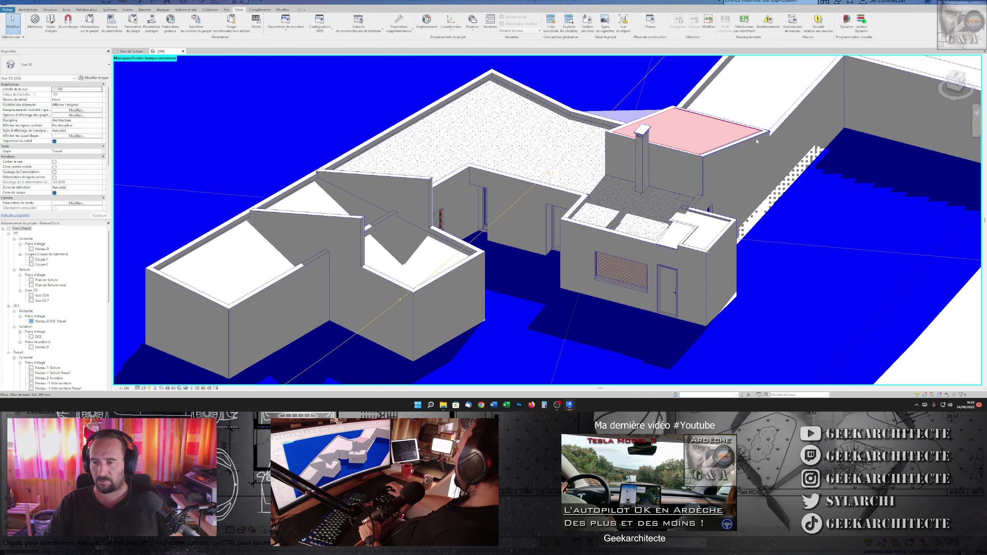
key("h")
key("r")
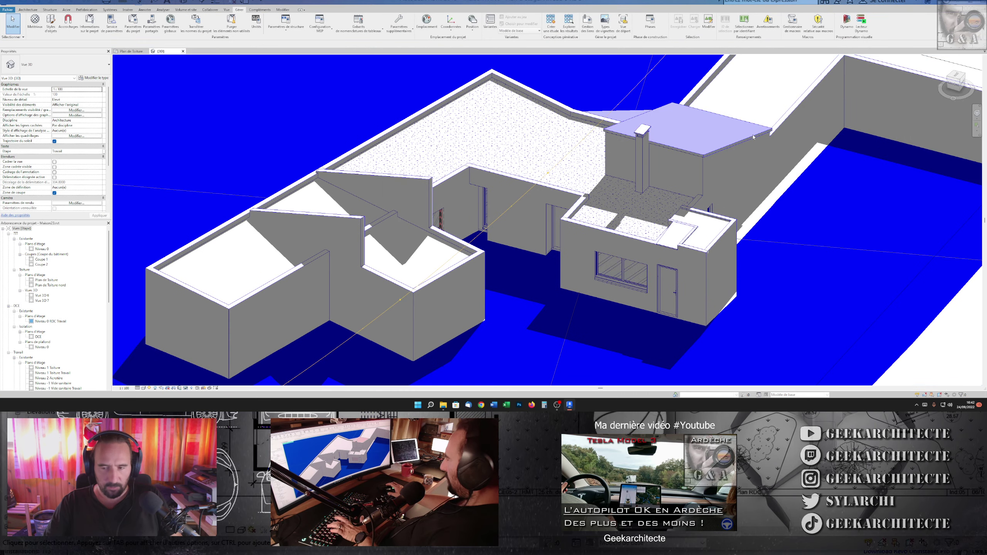
middle_click_drag(632, 232, 593, 240, "shift")
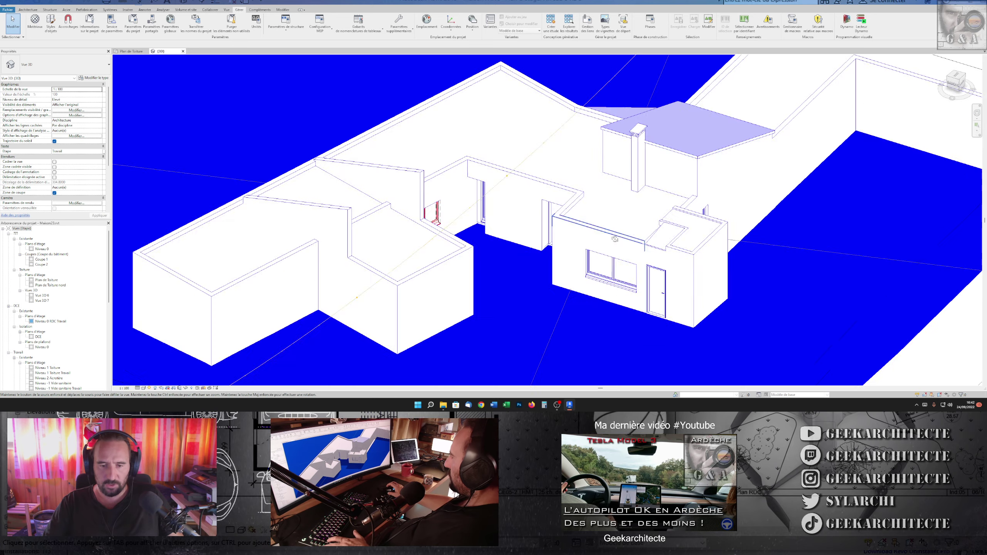
Set the 3D view's Phase back to Toiture
scroll(466, 208, "down", 5)
scroll(546, 228, "up", 3)
scroll(83, 194, "down", 2)
scroll(82, 198, "down", 3)
left_click(74, 205)
left_click(64, 214)
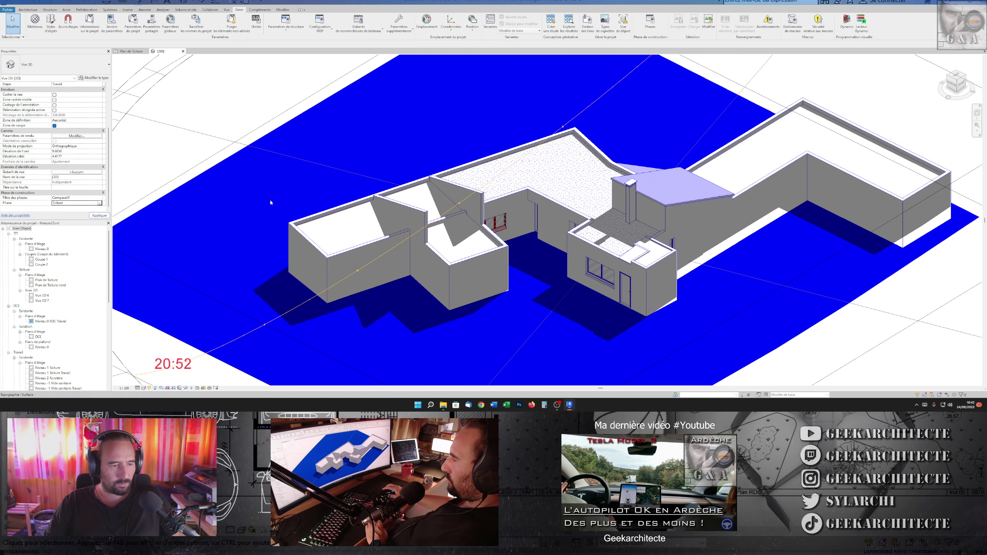
Change both side roofs' Phase Created to the existing phase, then deselect them
scroll(524, 175, "down", 2)
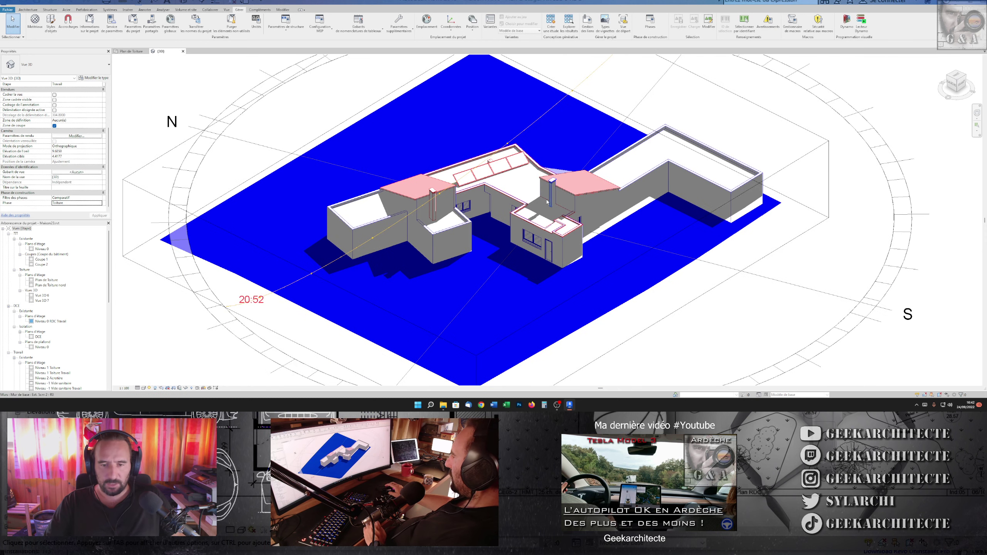
scroll(544, 237, "up", 3)
scroll(618, 157, "up", 1)
left_click(618, 157)
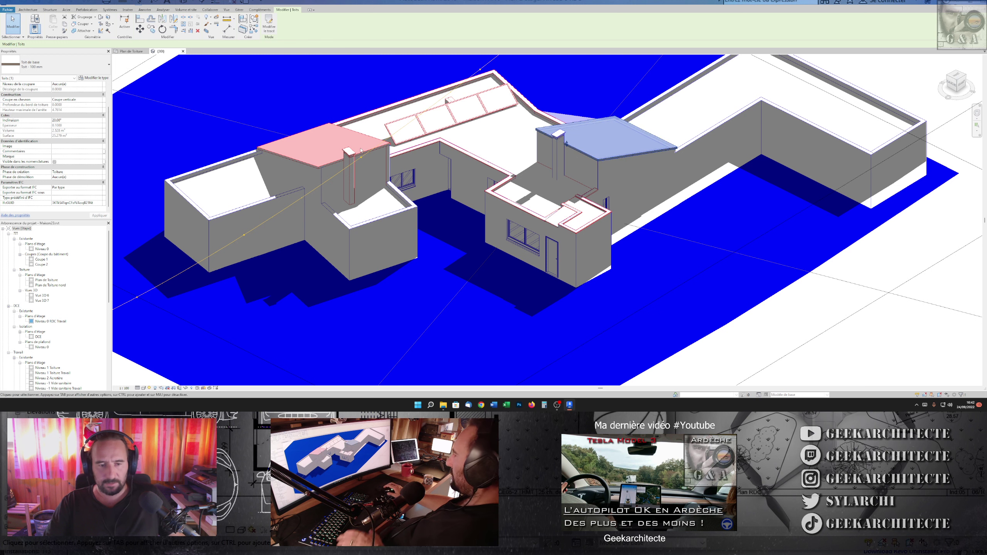
left_click(323, 144, "ctrl")
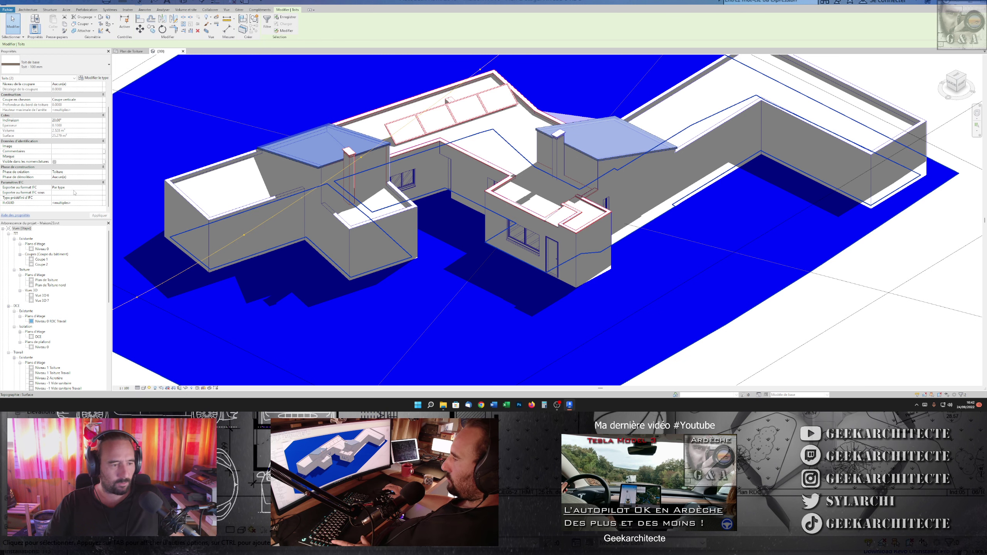
left_click(73, 172)
left_click(66, 186)
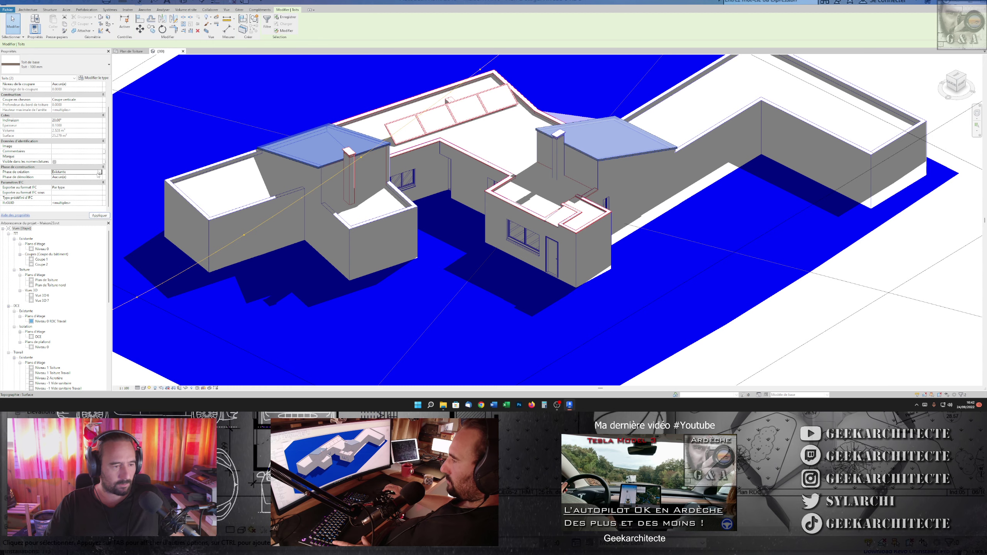
scroll(290, 165, "down", 2)
left_click(708, 296)
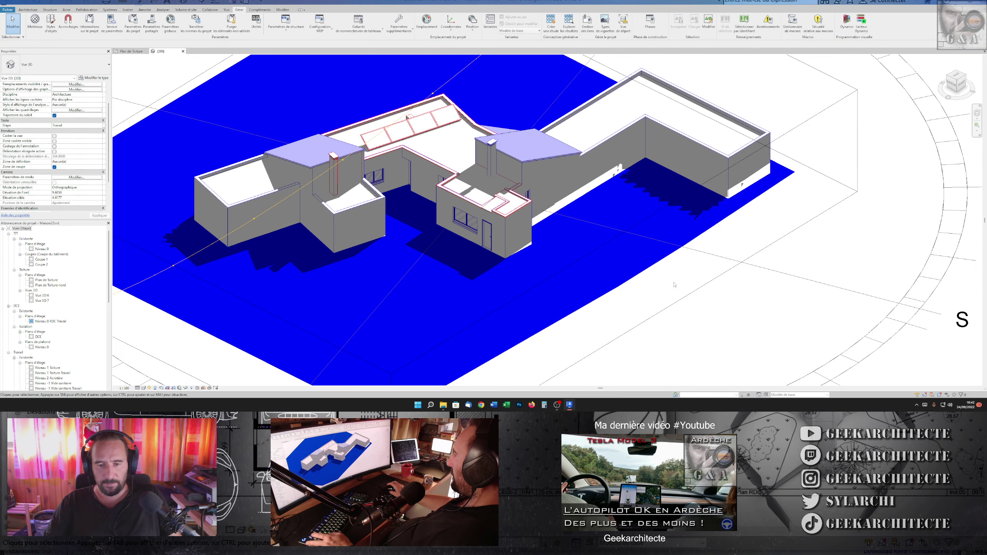
Change the chimney parts' creation phase to the existing phase
middle_click_drag(708, 296, 589, 273, "shift")
scroll(483, 195, "up", 4)
scroll(483, 195, "up", 2)
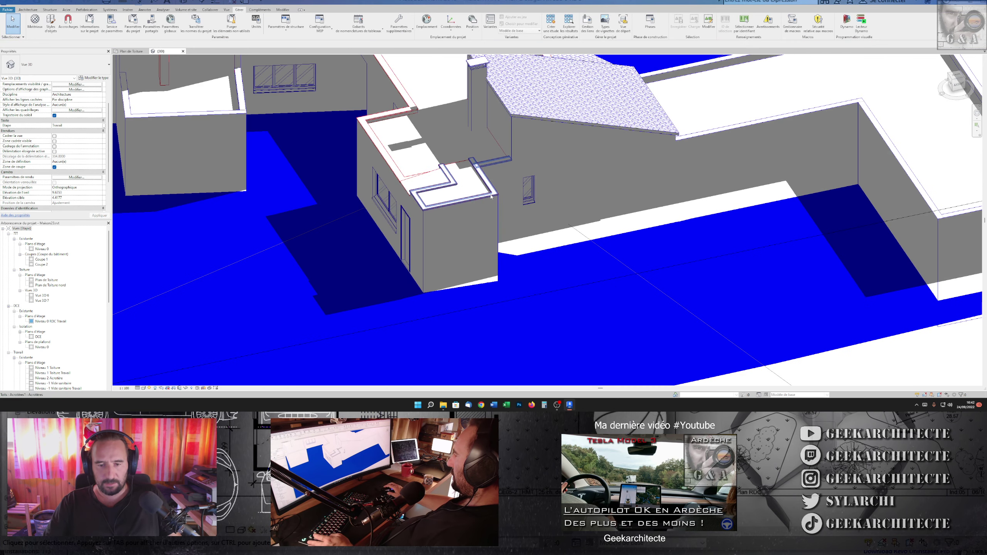
scroll(491, 196, "down", 5)
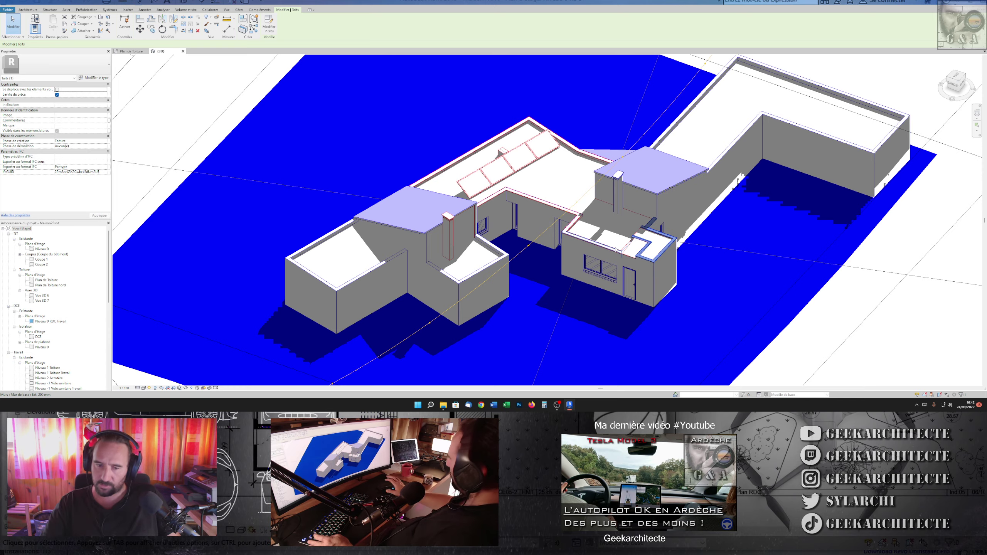
middle_click_drag(491, 196, 422, 220, "shift")
scroll(422, 220, "up", 3)
left_click(423, 220)
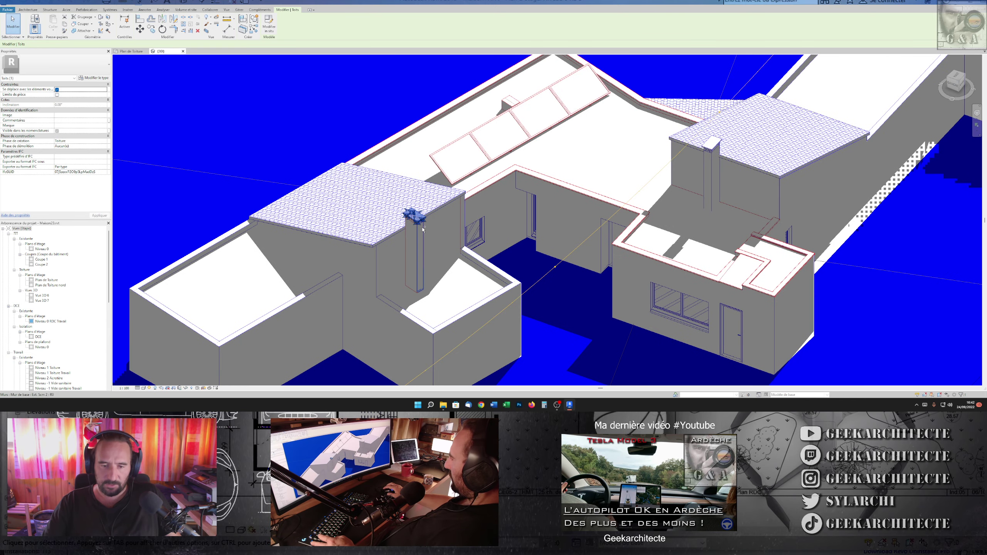
left_click(422, 231, "ctrl")
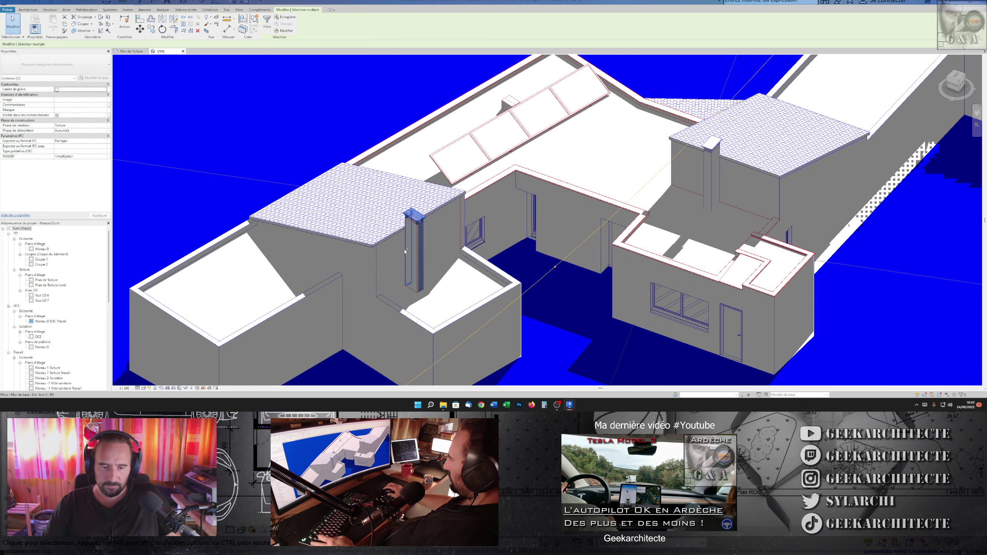
left_click(410, 289, "ctrl")
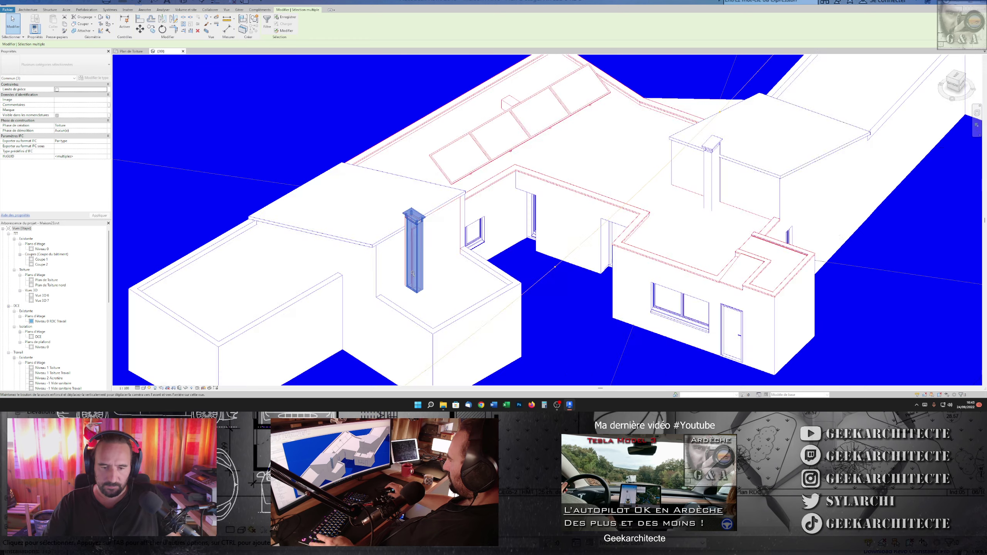
middle_click_drag(410, 289, 428, 233, "shift")
scroll(436, 222, "up", 5)
scroll(436, 223, "down", 4)
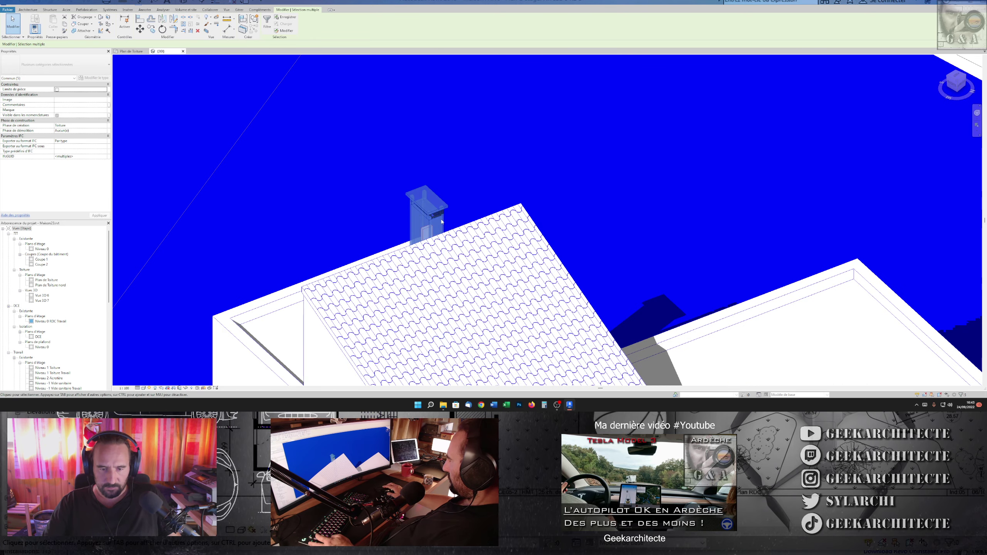
scroll(436, 223, "down", 3)
left_click(105, 125)
left_click(62, 131)
key("Escape")
Change the main solar-panel roof's creation phase to the existing phase
scroll(250, 176, "down", 4)
mouse_move(250, 176)
middle_mouse_down("shift")
mouse_move(482, 272)
mouse_move(589, 210)
middle_mouse_up("shift")
scroll(482, 272, "up", 2)
scroll(507, 171, "up", 3)
scroll(507, 171, "down", 3)
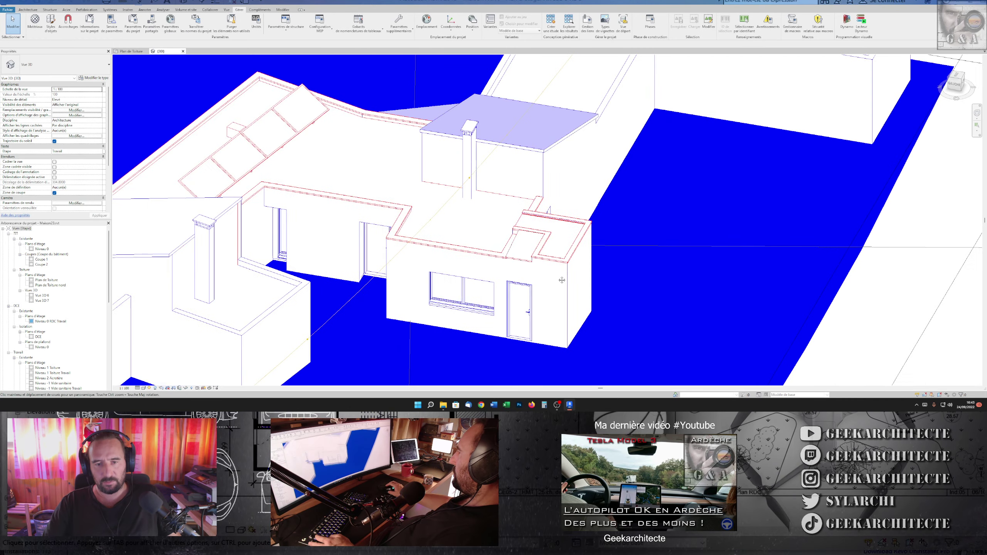
middle_click_drag(507, 171, 521, 216, "shift")
scroll(521, 216, "up", 3)
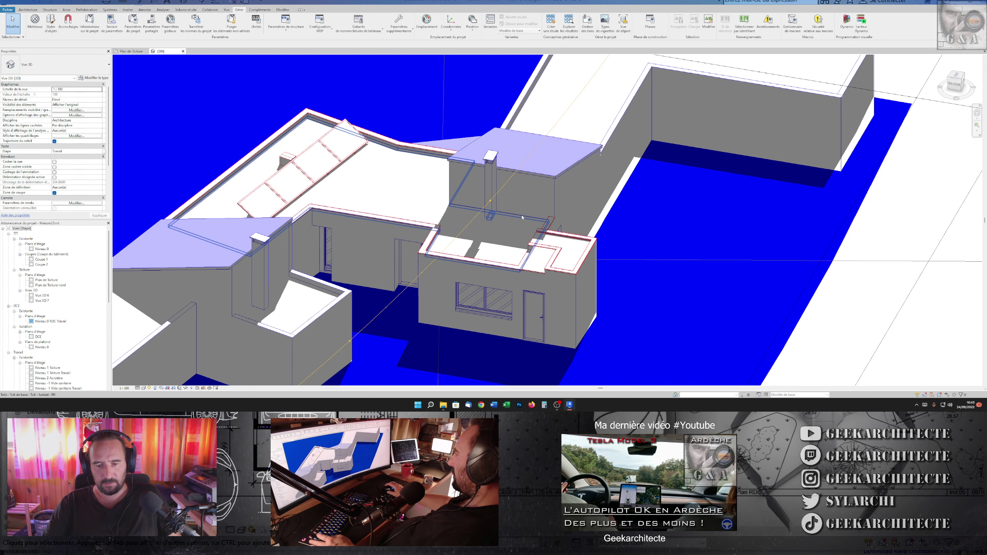
left_click(520, 217)
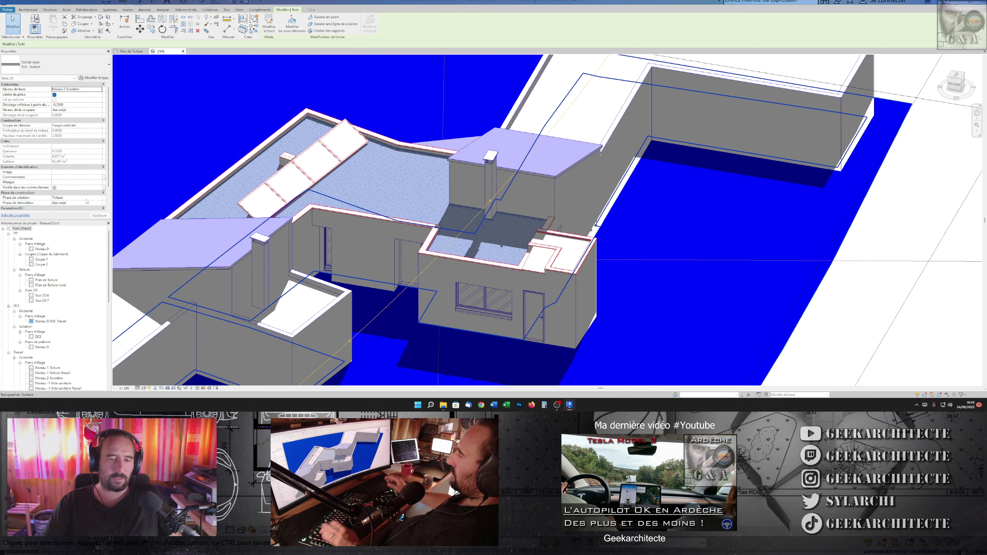
left_click(90, 199)
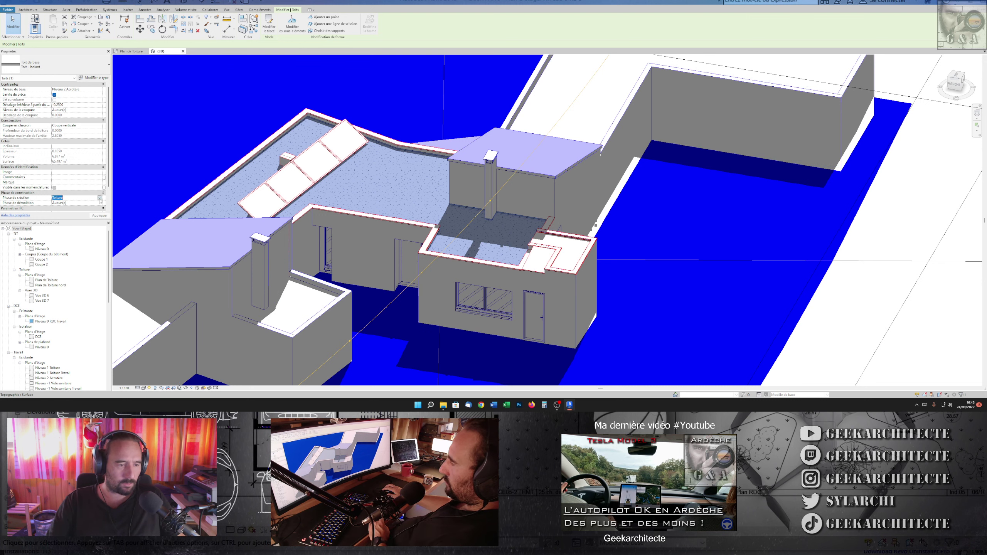
left_click(64, 203)
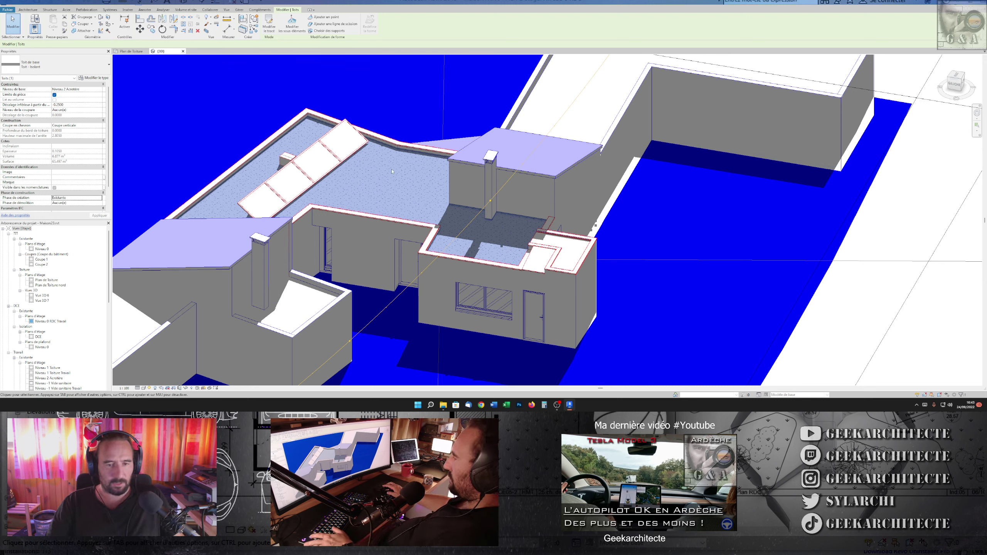
left_click(402, 121)
Orbit out and window-select all the building elements
mouse_move(401, 119)
middle_mouse_down("shift")
mouse_move(526, 221)
mouse_move(529, 154)
middle_mouse_up("shift")
left_click_drag(529, 154, 281, 67)
right_click(280, 66)
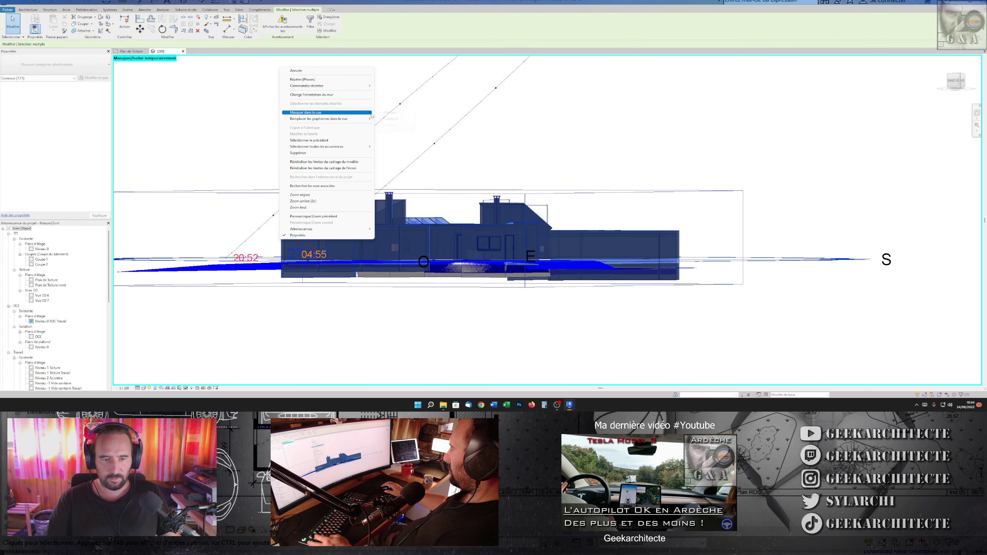
Hide the selected walls, roofs and floors, then select the terre-plein slab
left_click(391, 112)
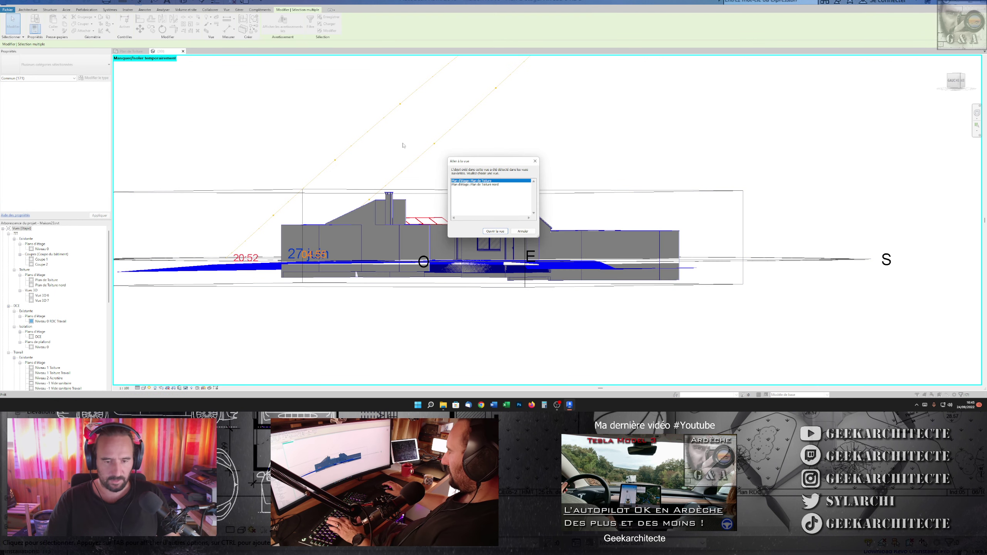
middle_click_drag(456, 242, 454, 187, "shift")
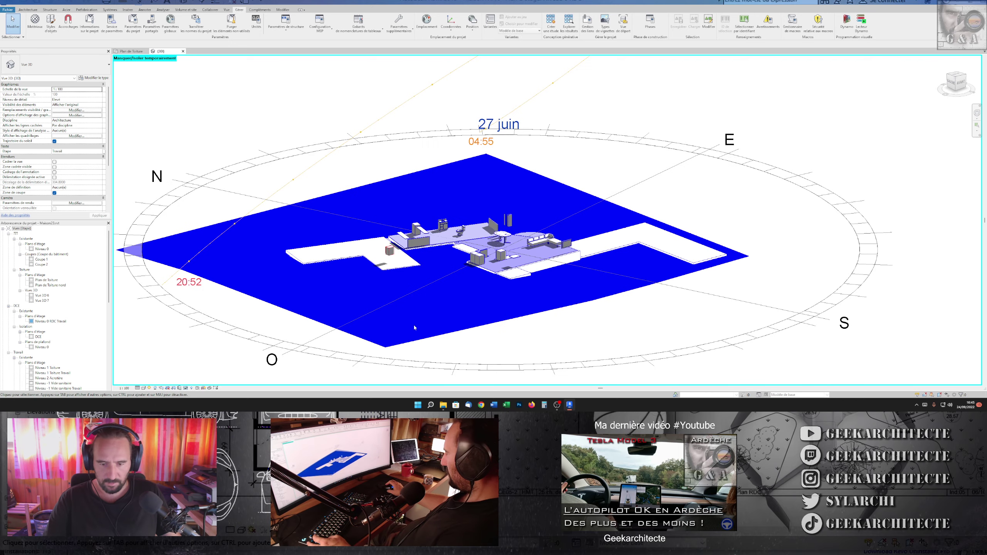
scroll(455, 187, "up", 5)
left_click(454, 186)
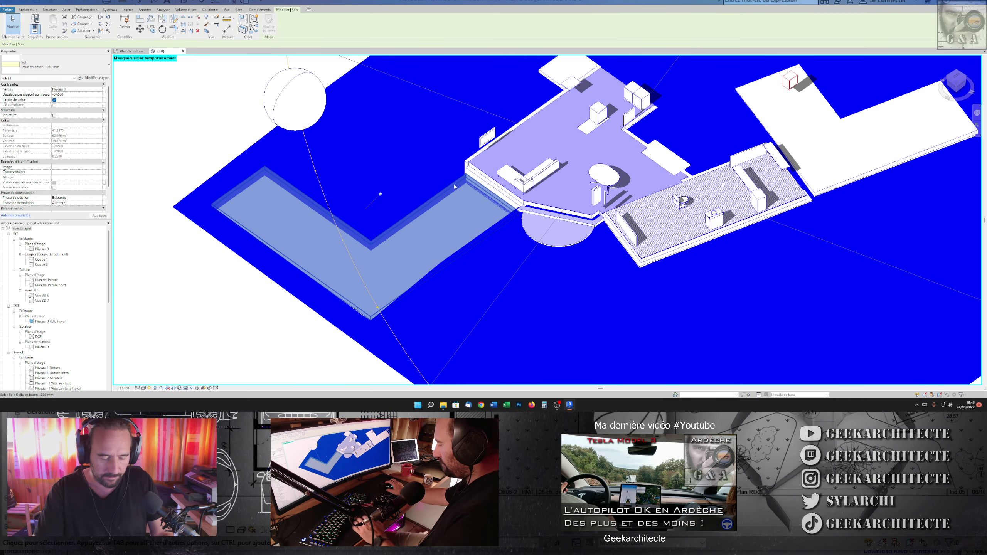
left_click(491, 193)
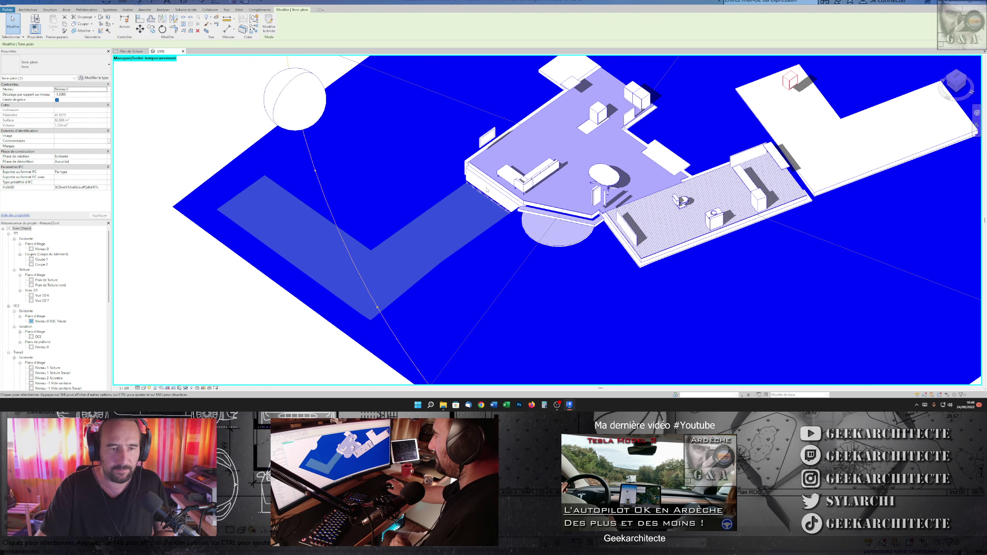
Edit the terre-plein boundary, picking the wall edge as a boundary line
left_click(270, 24)
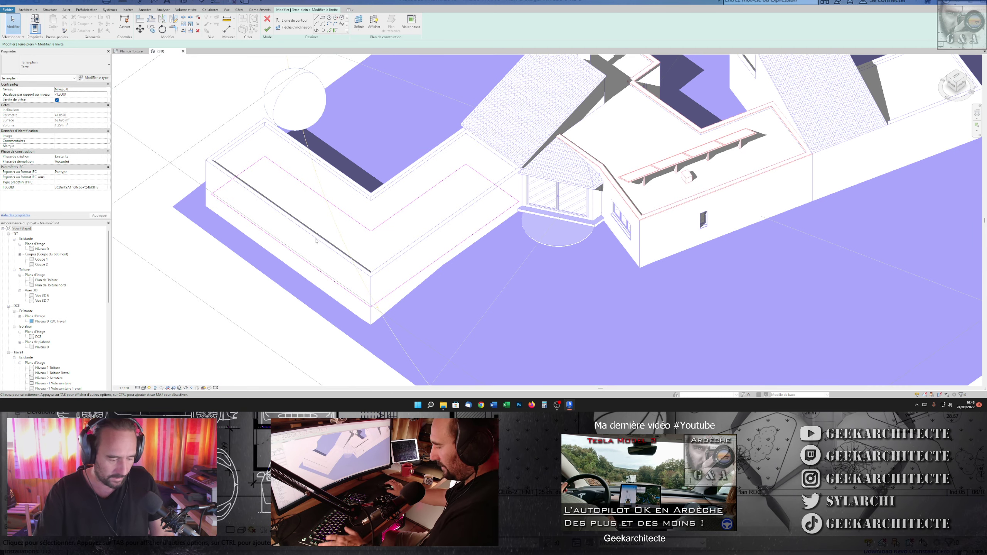
scroll(315, 241, "up", 4)
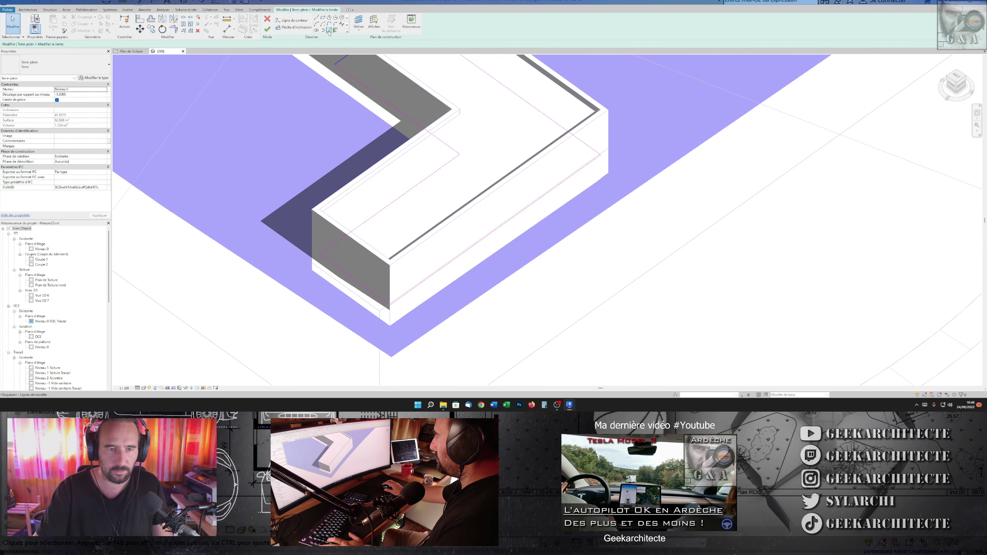
left_click(329, 32)
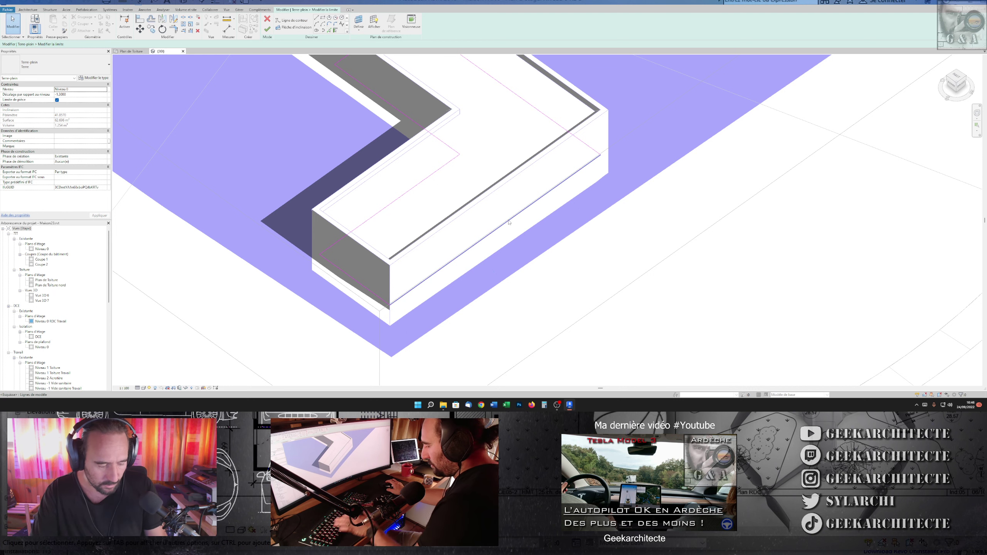
left_click(509, 223)
scroll(544, 211, "down", 1)
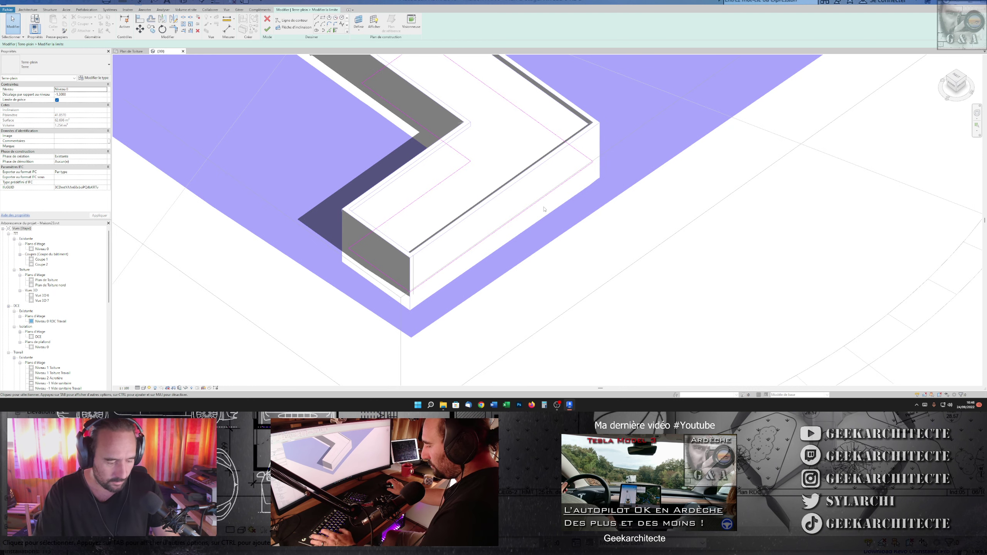
Align (AL) the front boundary line to the wall face and inspect the L-shaped slab
key("a")
key("l")
left_click(546, 167)
left_click(565, 193)
scroll(569, 184, "up", 1)
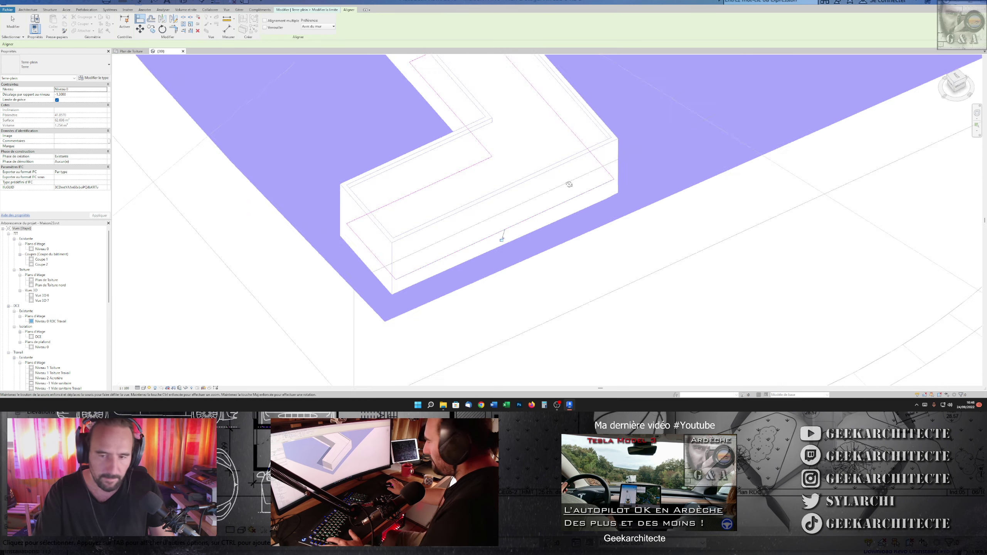
middle_click_drag(569, 184, 657, 206, "shift")
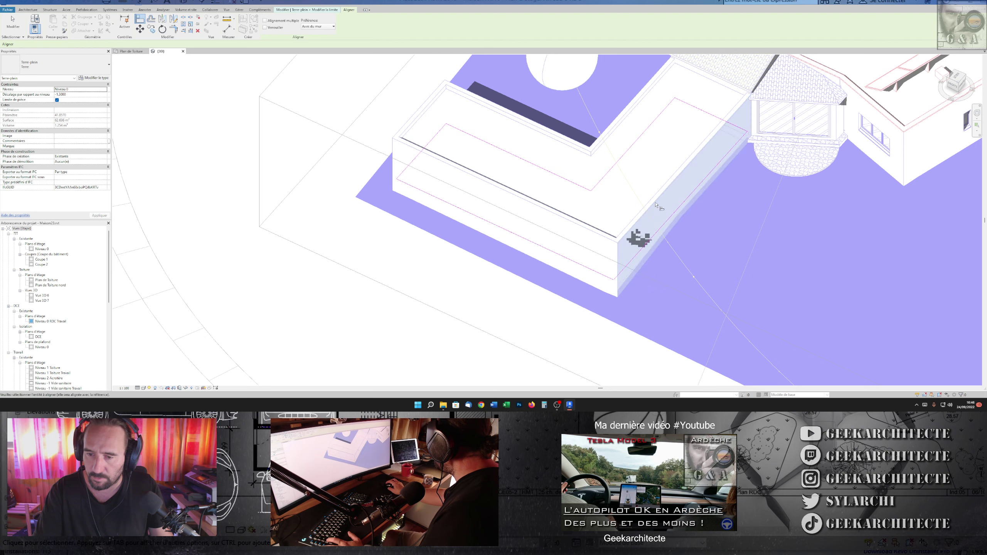
middle_click_drag(672, 218, 554, 183, "shift")
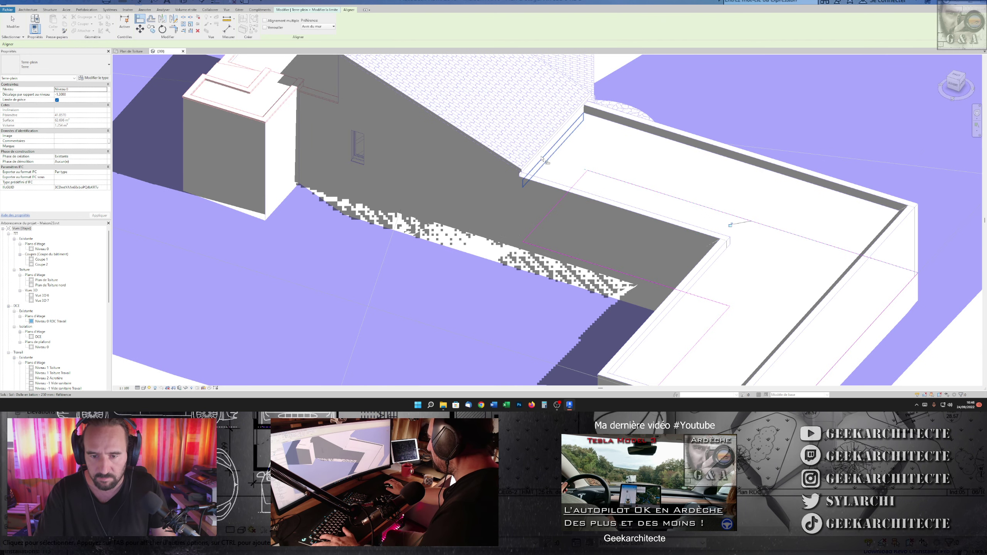
scroll(592, 203, "down", 3)
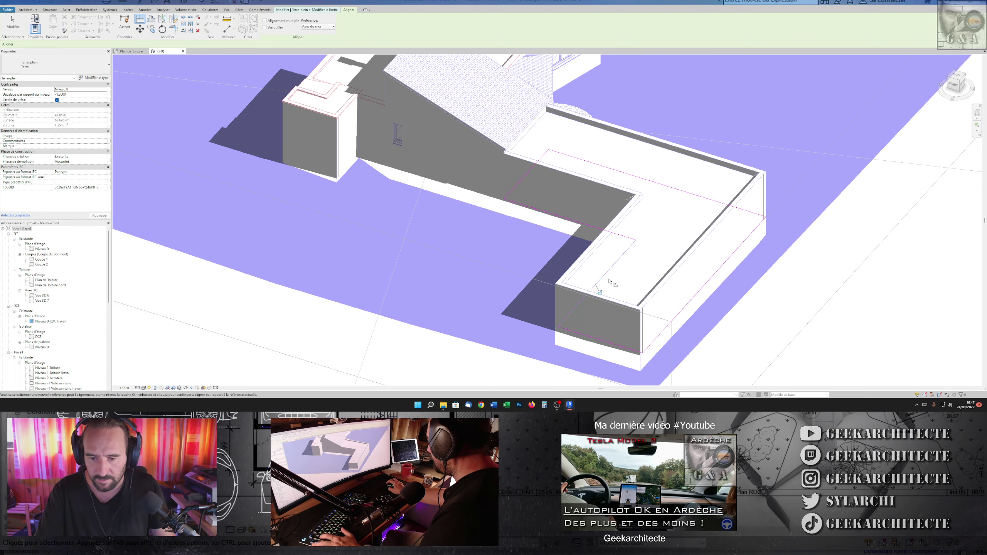
scroll(463, 205, "down", 3)
scroll(463, 205, "up", 3)
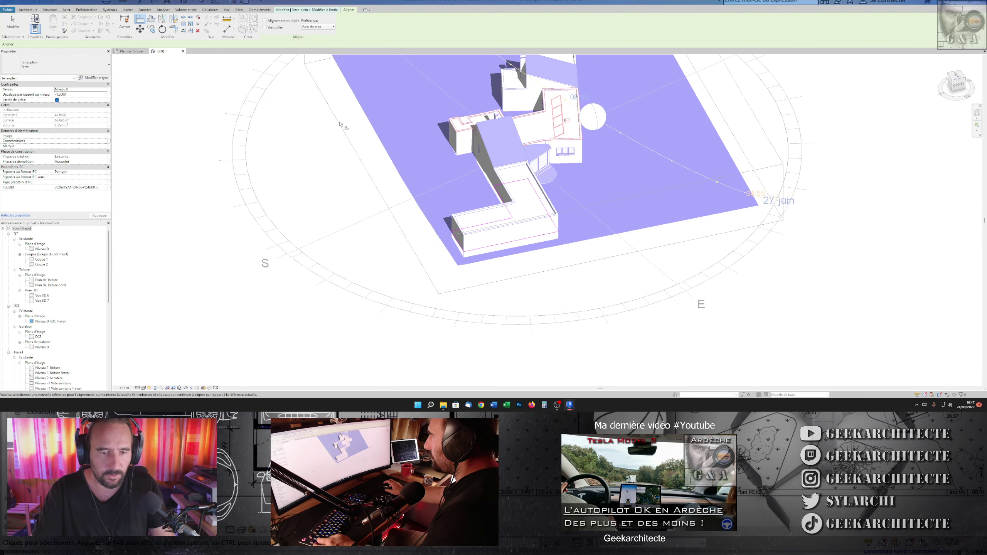
scroll(500, 217, "up", 5)
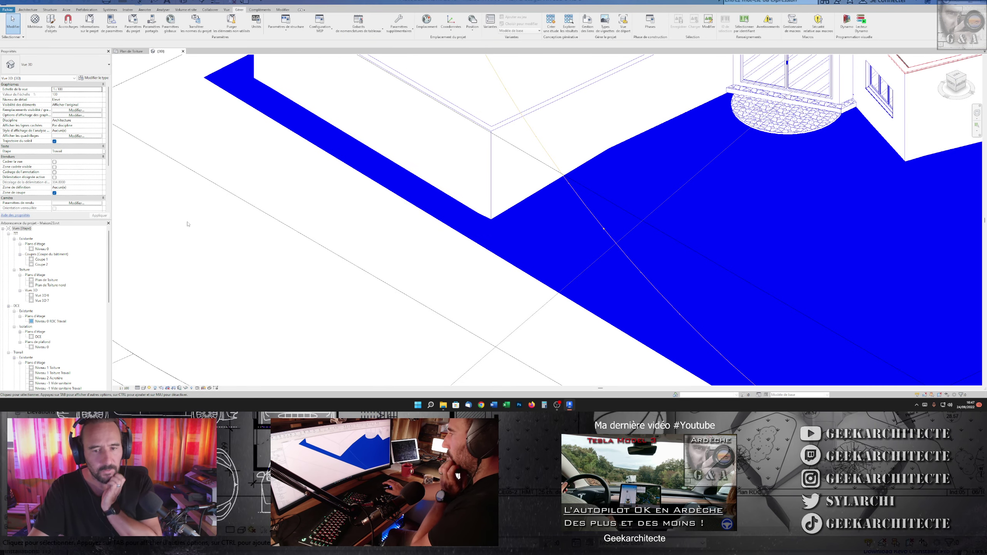
Set the 3D view's Filtre des phases to Aucun(e)
scroll(90, 190, "down", 5)
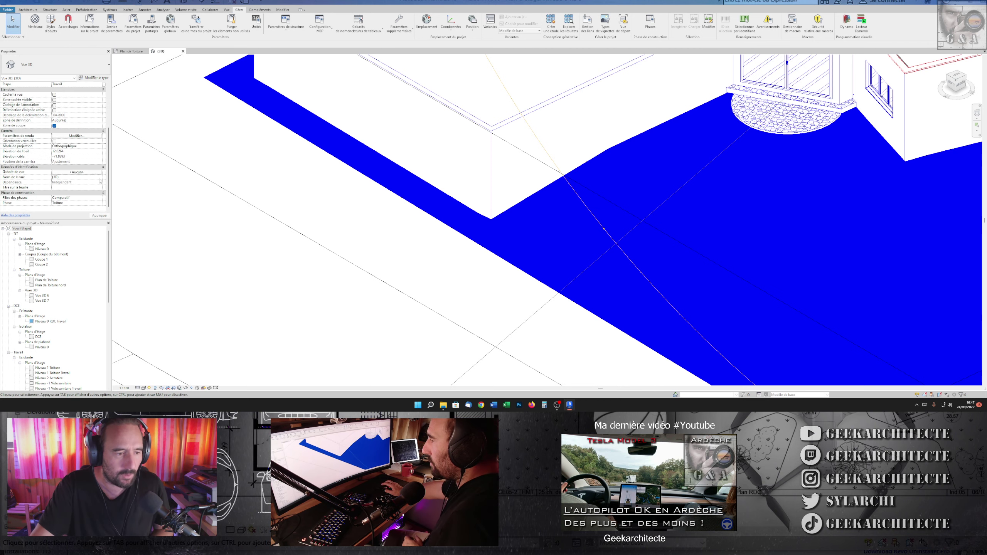
left_click(99, 198)
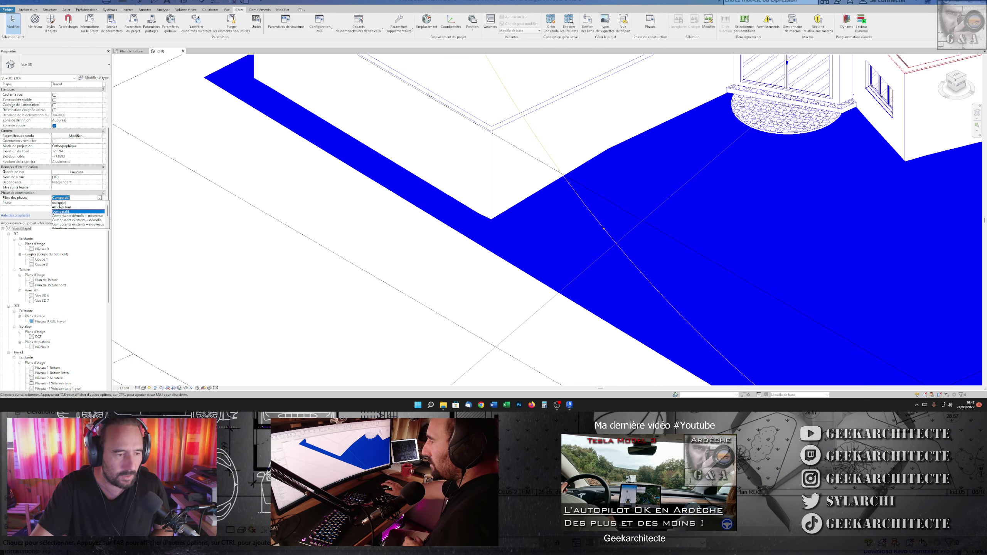
left_click(59, 203)
scroll(400, 240, "down", 3)
scroll(400, 240, "up", 2)
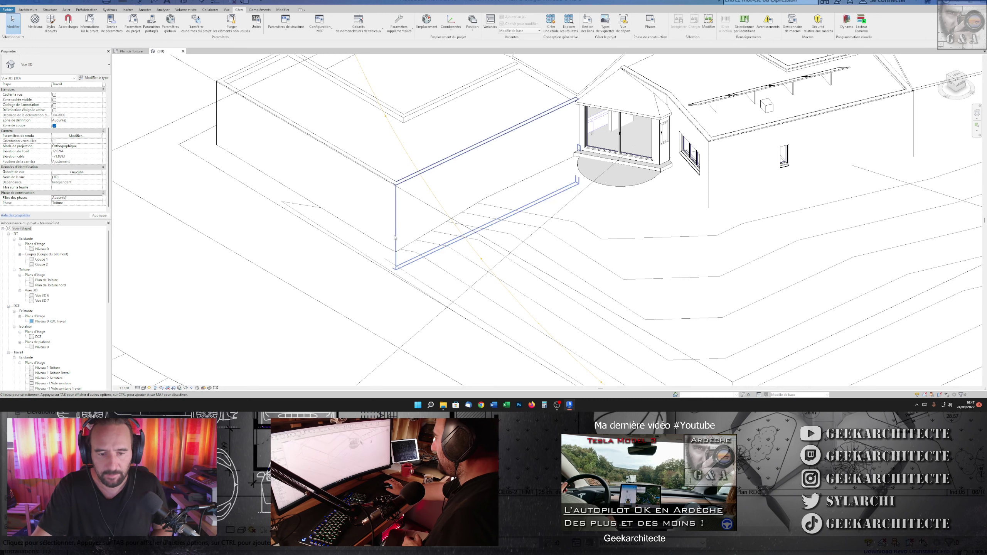
scroll(600, 207, "up", 1)
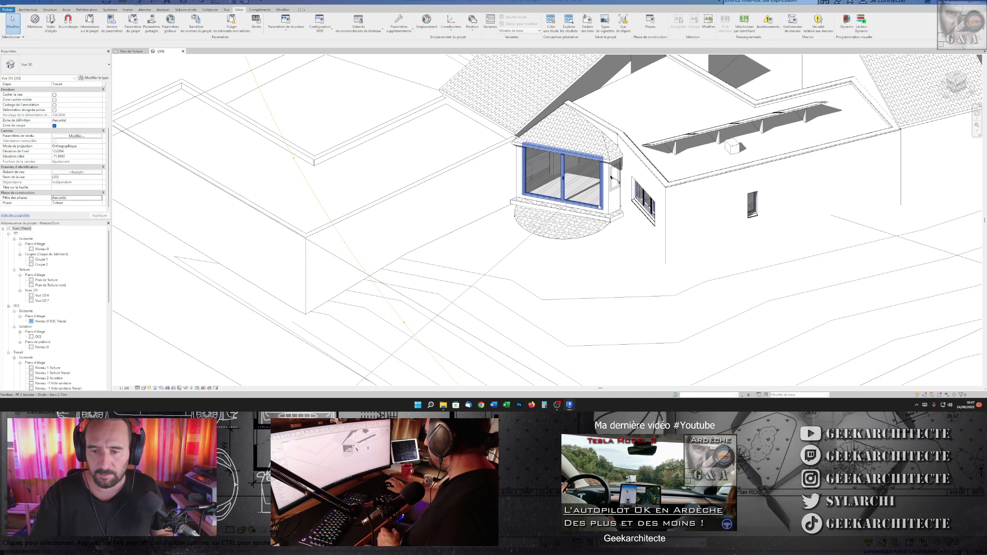
Temporarily hide the wall beside the bay window and check the walls below it
left_click(612, 177)
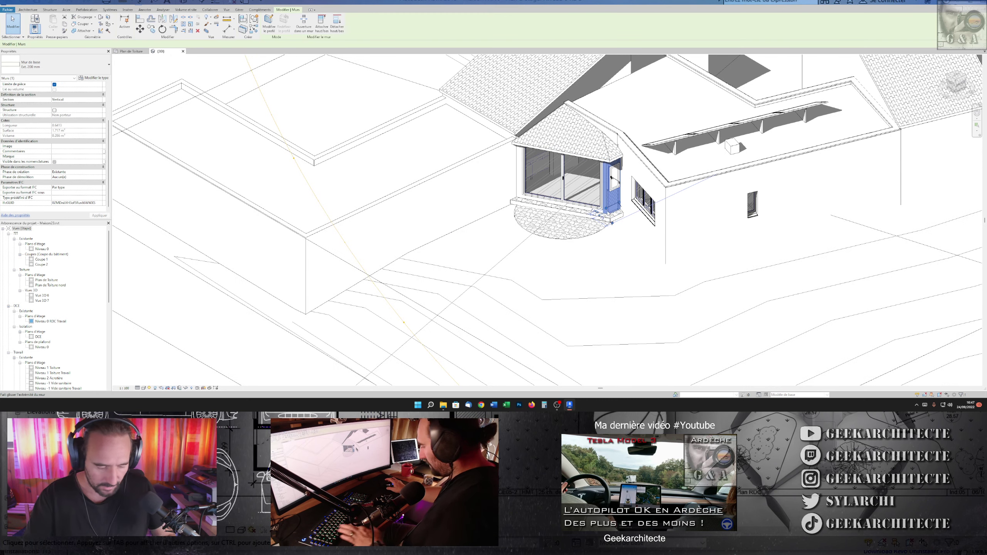
key("h")
key("h")
left_click(611, 180)
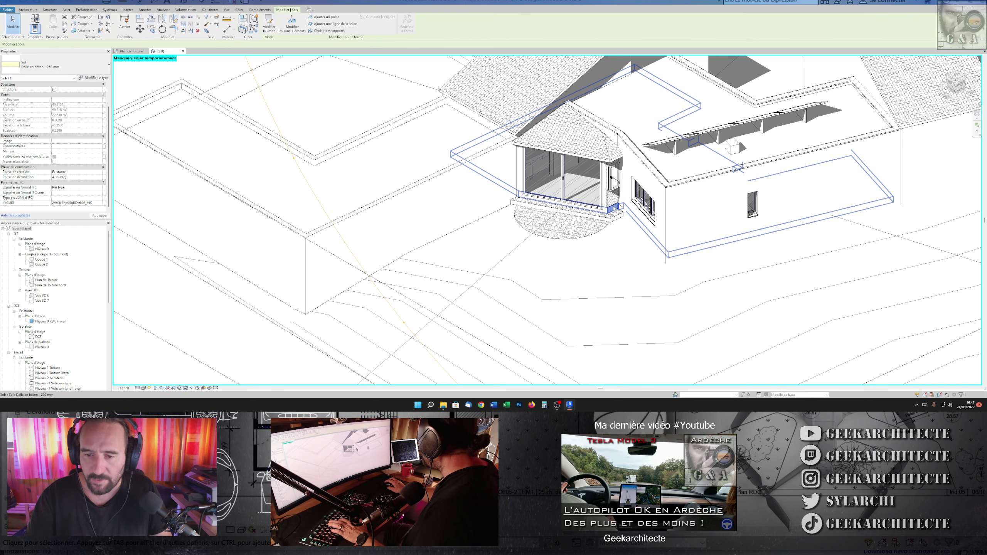
left_click(613, 194)
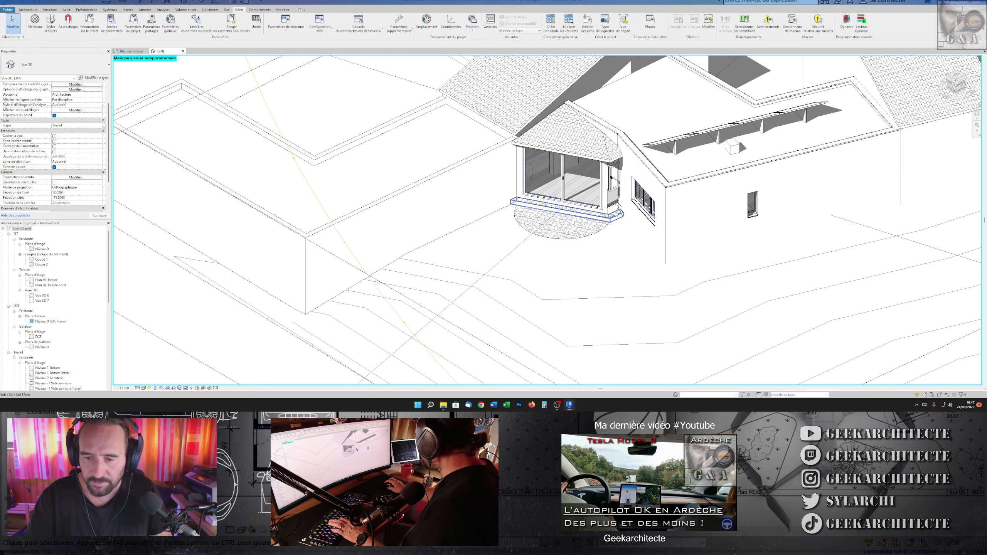
left_click(615, 212)
key("Escape")
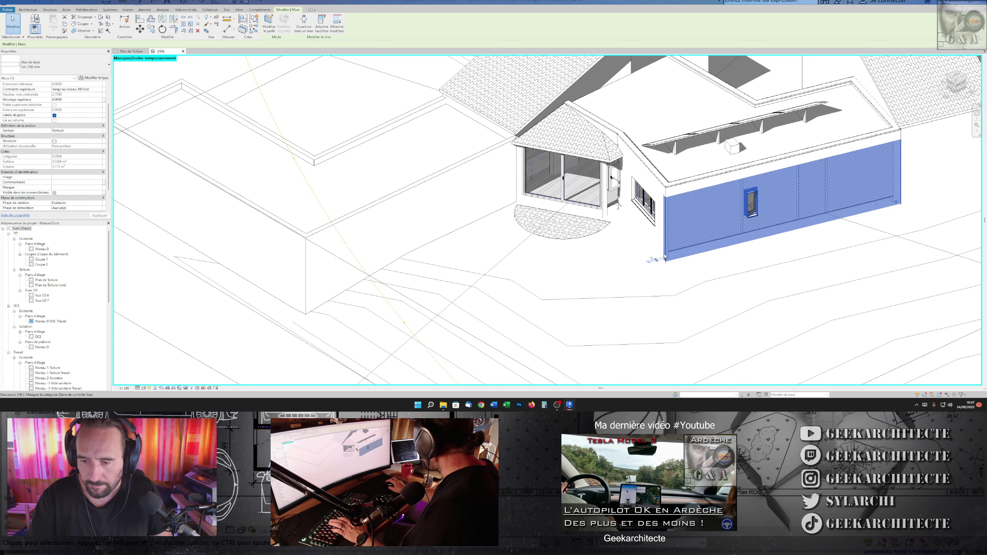
Temporarily hide the terrain surface and the right-wing roof and walls
left_click(678, 258)
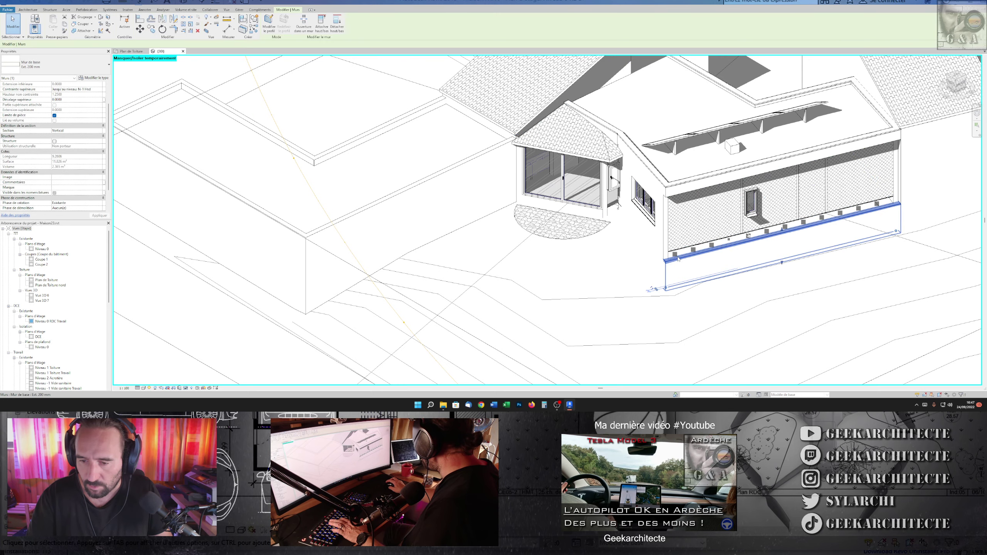
key("Escape")
left_click(686, 257)
key("h")
key("h")
middle_click_drag(687, 256, 742, 98, "shift")
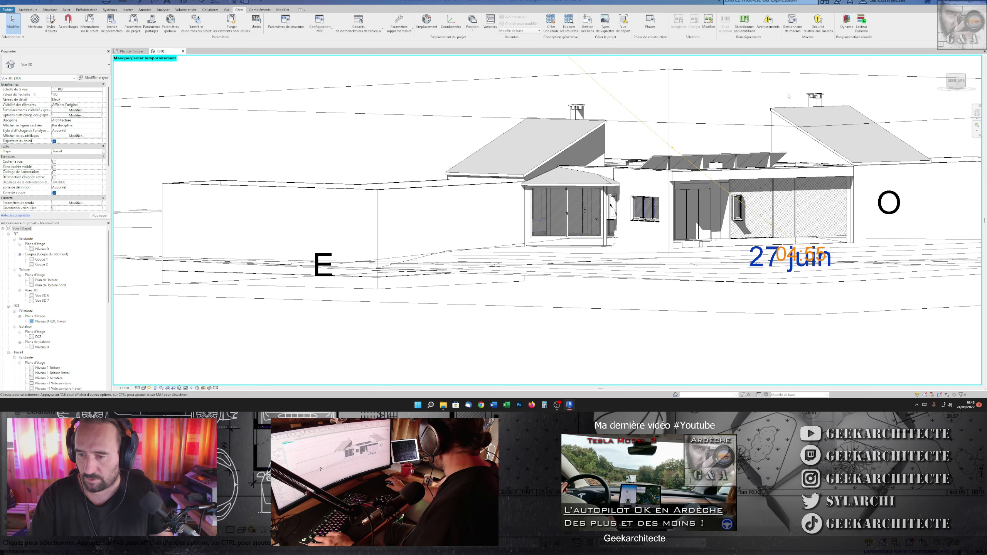
left_click(686, 206)
key("h")
key("h")
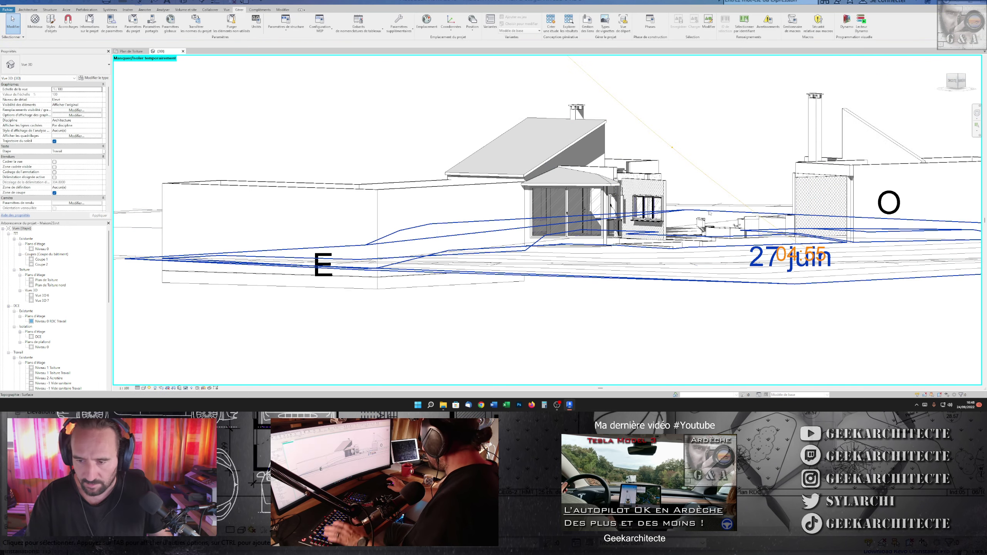
middle_click_drag(710, 214, 571, 312, "shift")
scroll(570, 313, "up", 3)
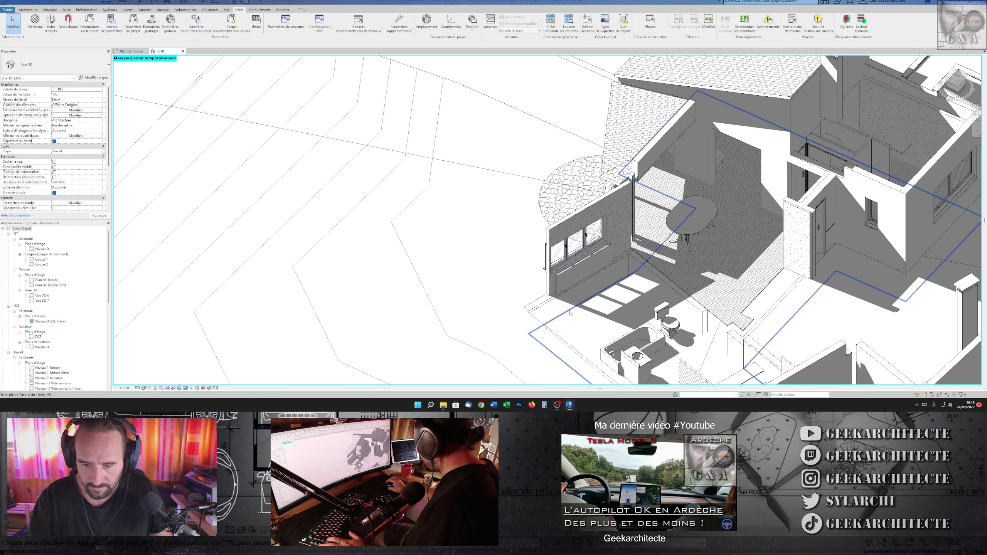
Open the inner Terre-plein slab under the house in Modifier la limite
left_click(570, 312)
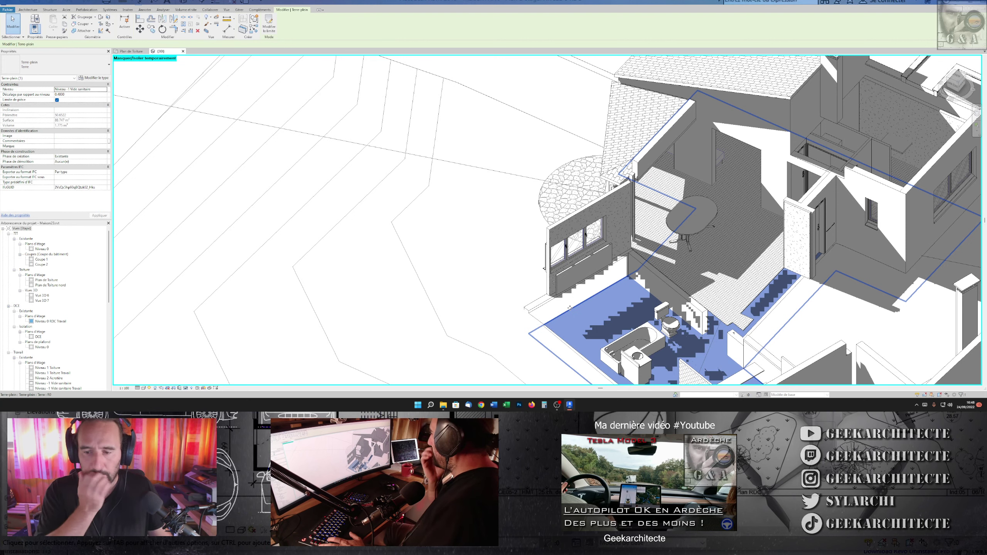
left_click(269, 23)
scroll(591, 211, "down", 5)
scroll(591, 212, "up", 2)
scroll(586, 219, "up", 2)
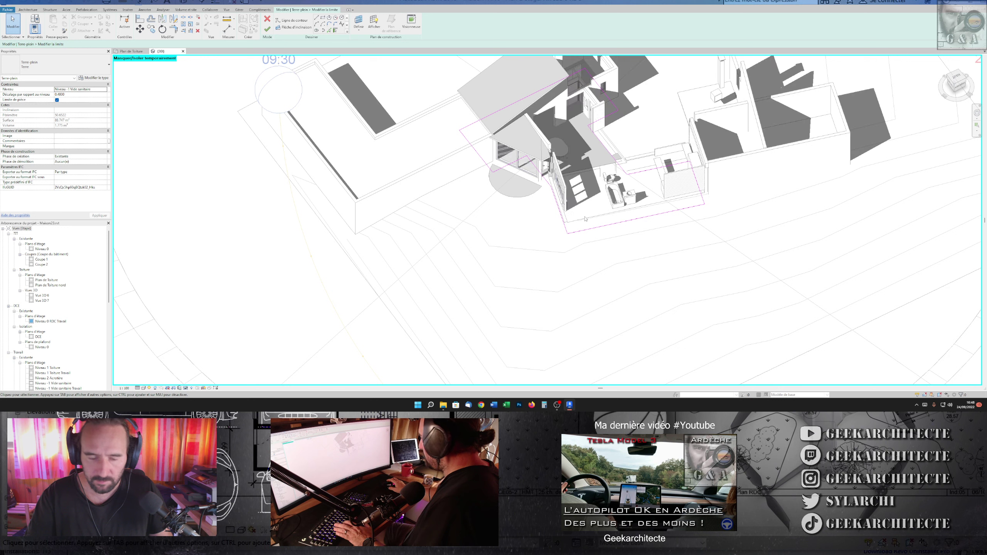
Reset Temporary Hide/Isolate so the hidden roofs and walls reappear
key("h")
key("r")
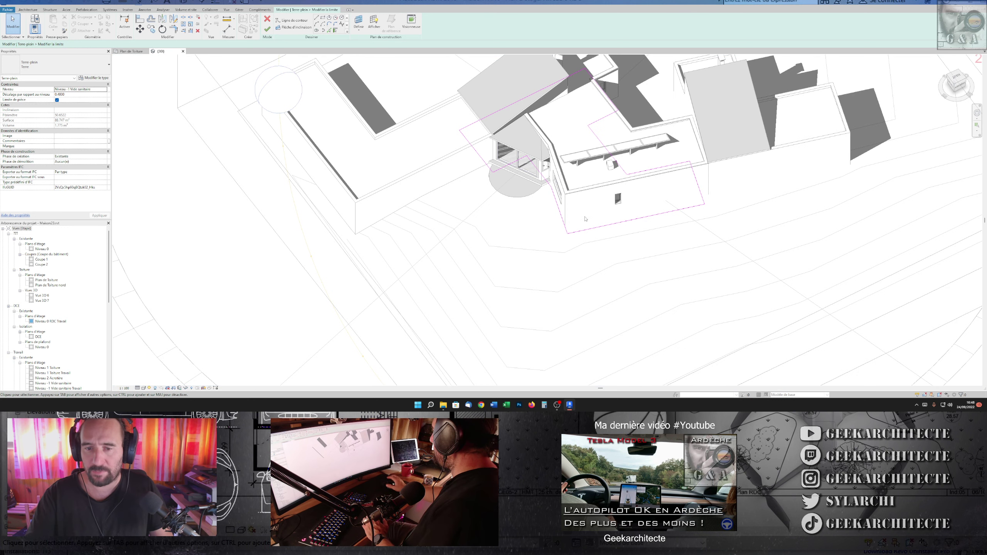
scroll(589, 218, "down", 5)
scroll(593, 225, "up", 4)
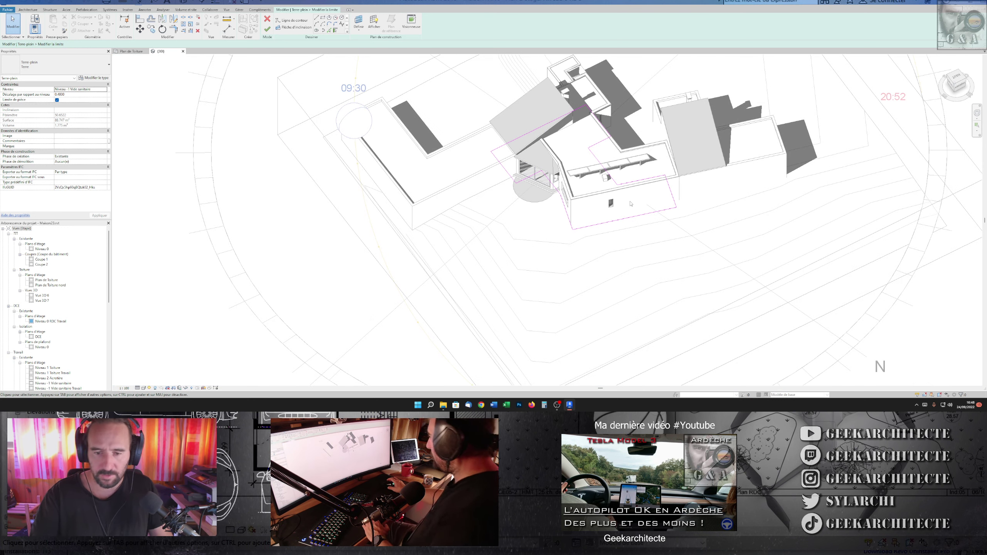
scroll(587, 231, "up", 3)
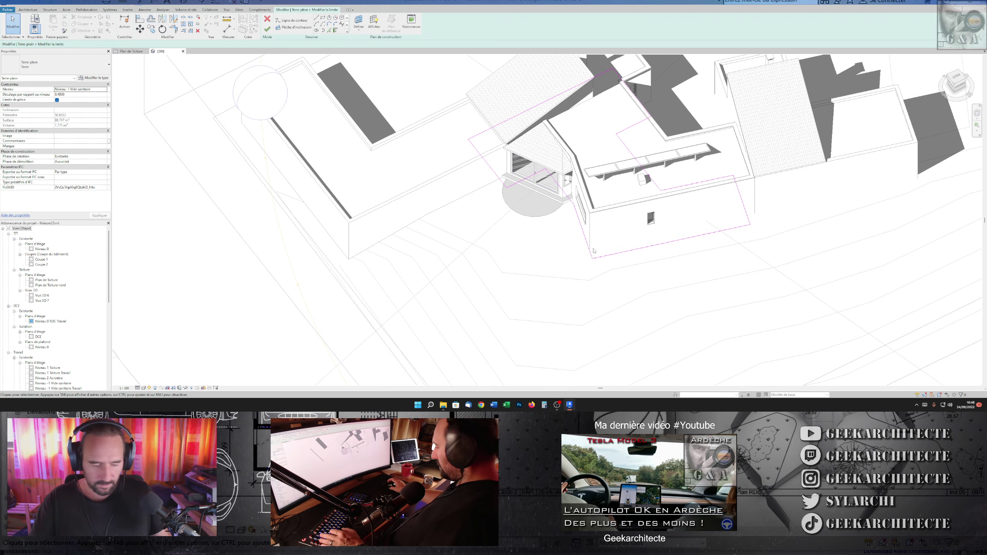
Delete the slab's old 11-line sketch boundary and switch to Pick Lines
key("Tab")
left_click(589, 245)
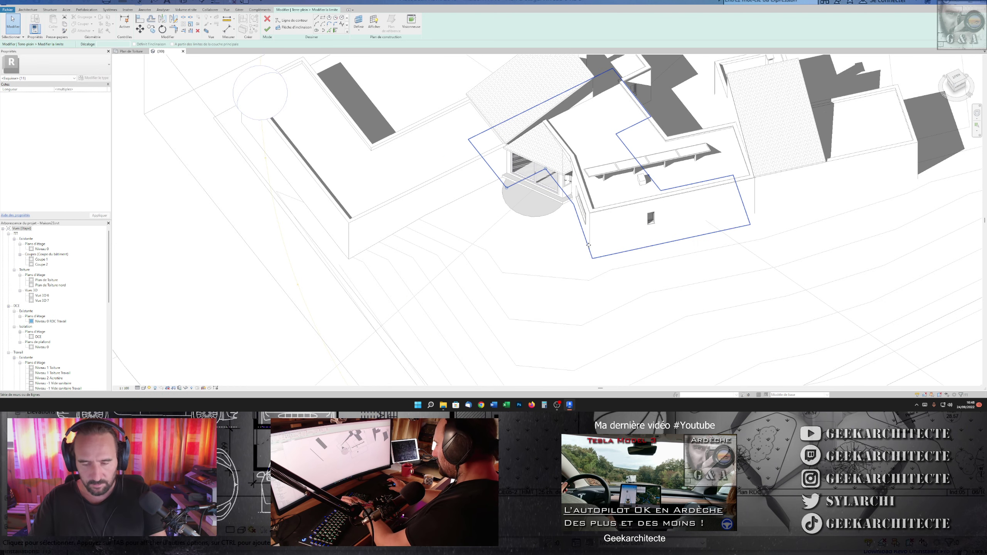
key("Delete")
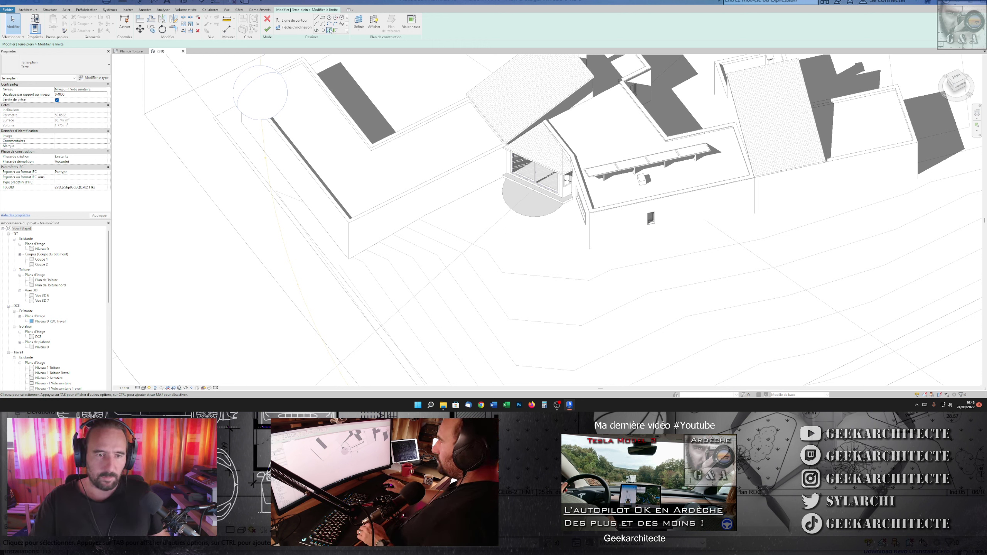
left_click(330, 30)
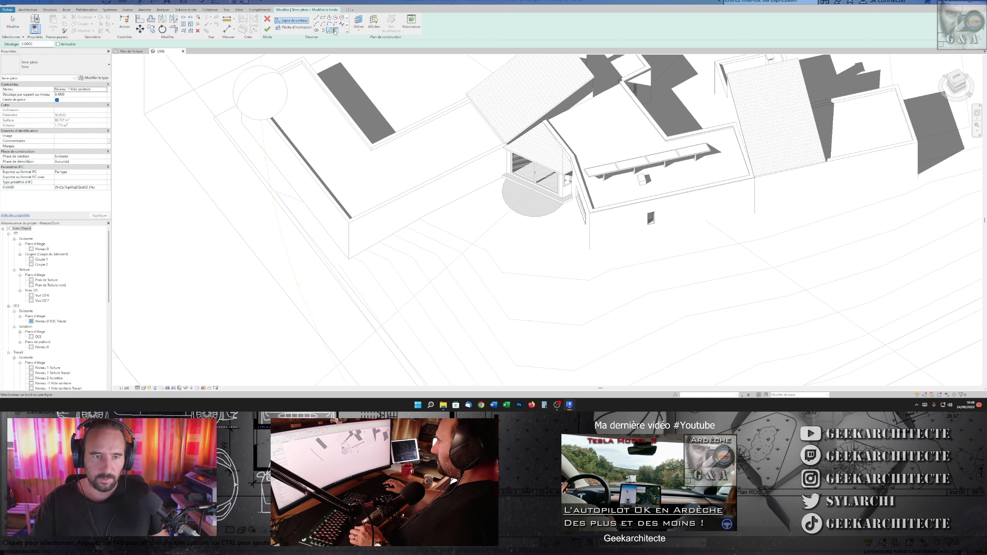
Look around the wall corner and roof slopes, then open the Niveau 0 plan
scroll(614, 257, "up", 3)
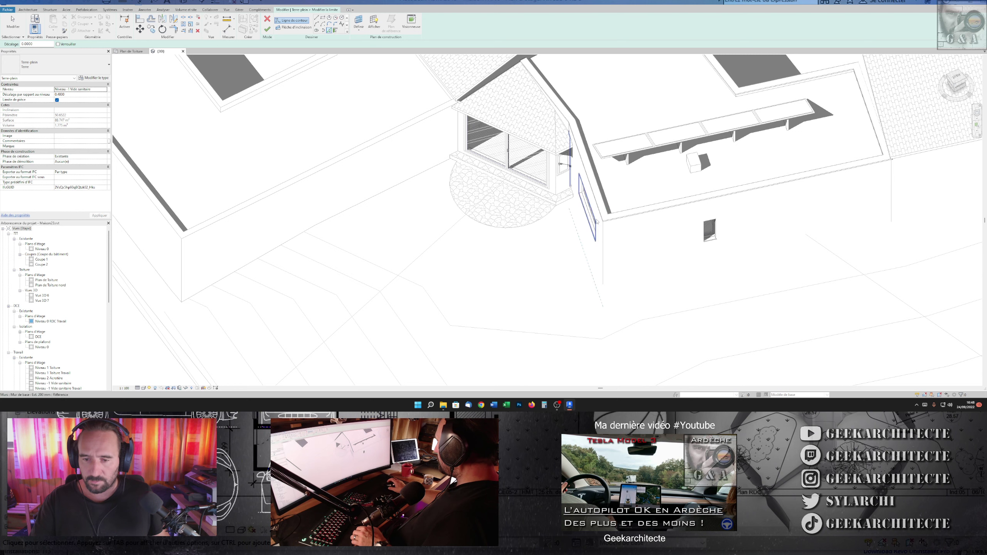
scroll(598, 222, "up", 5)
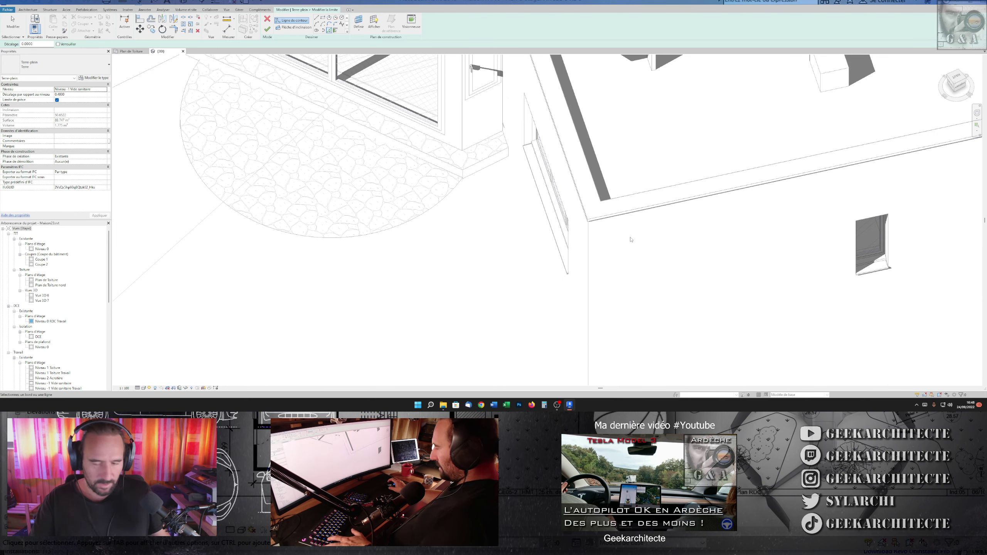
middle_click_drag(614, 221, 642, 185)
scroll(642, 184, "down", 3)
scroll(639, 218, "down", 3)
middle_click_drag(639, 241, 249, 218, "shift")
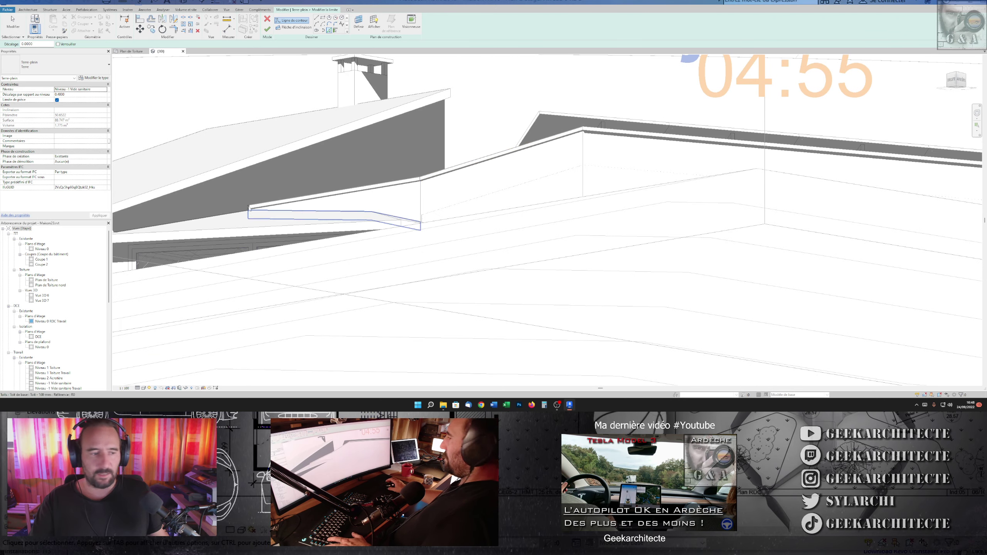
double_click(42, 249)
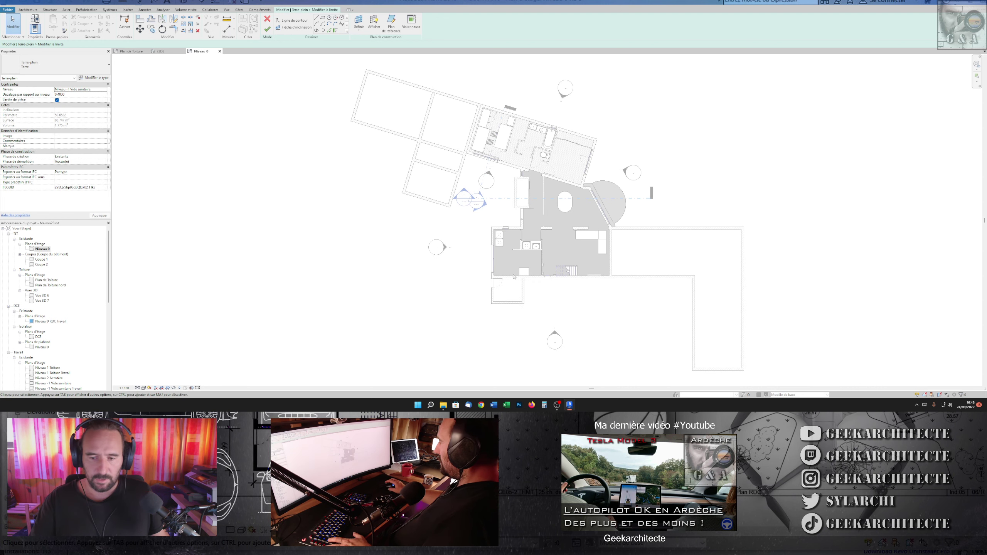
Pick the ground-floor wall edges in Niveau 0 as slab boundary lines
scroll(455, 117, "up", 3)
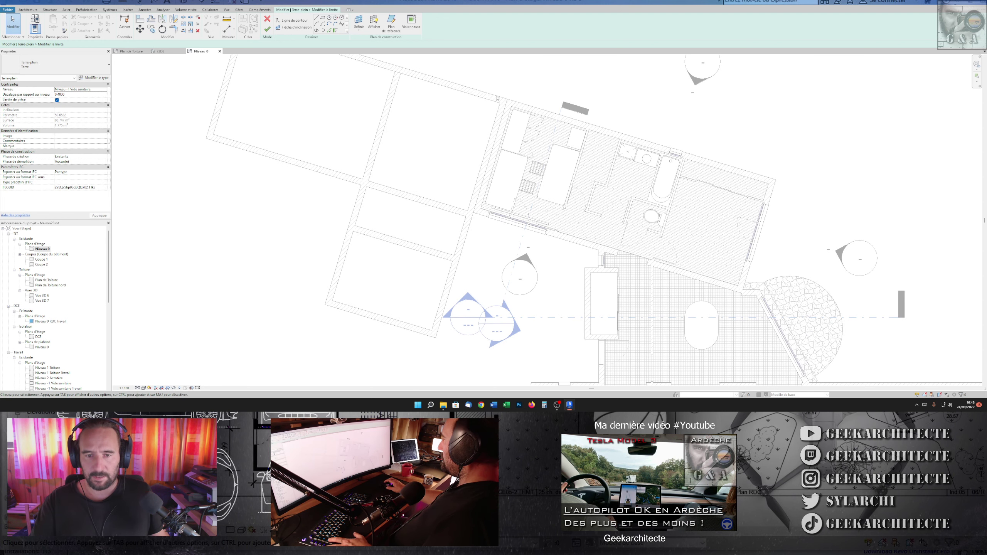
left_click(329, 30)
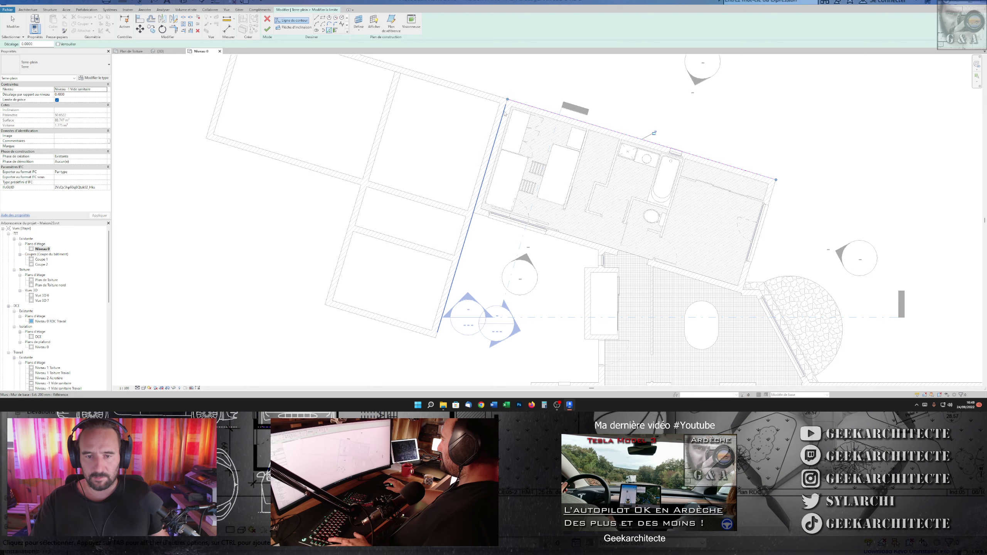
scroll(591, 259, "up", 3)
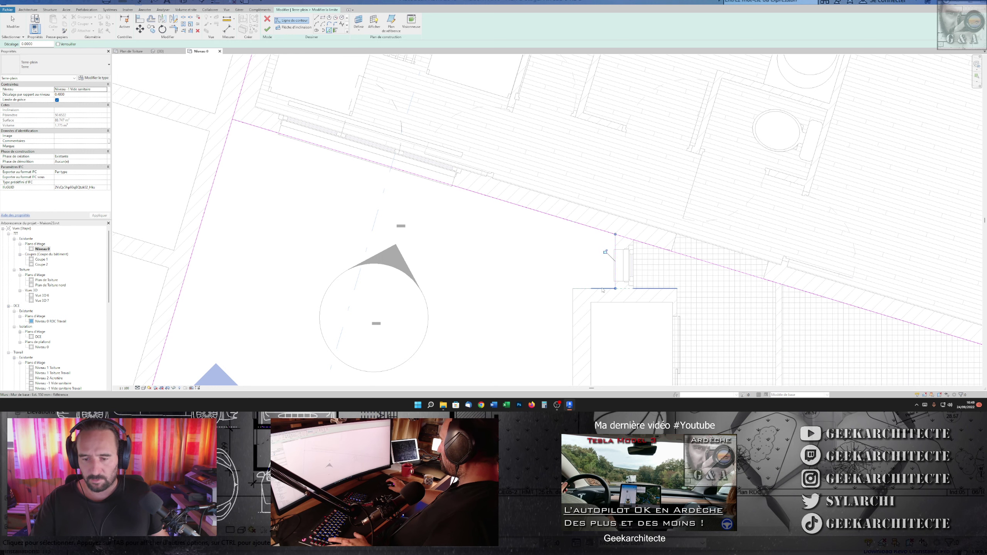
middle_click_drag(588, 323, 590, 249)
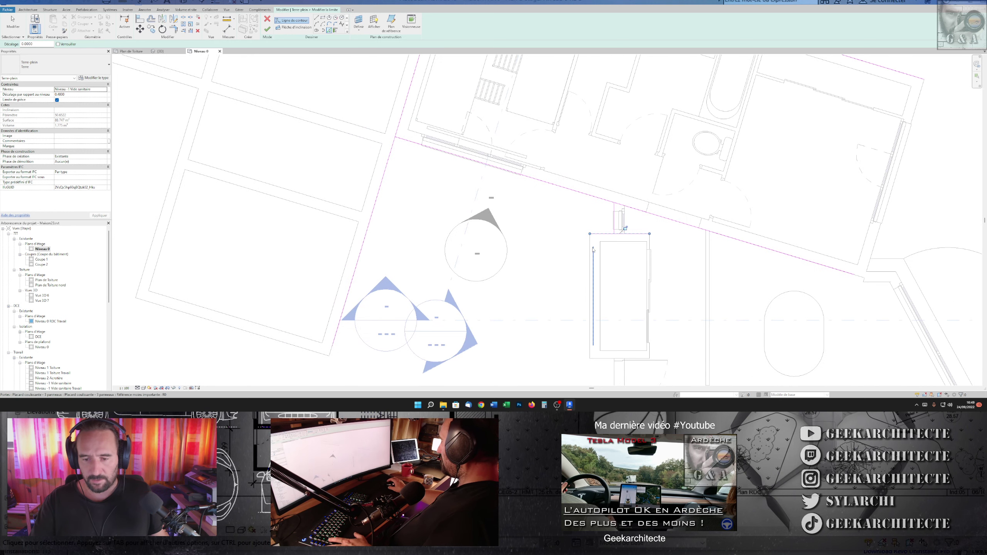
left_click(583, 295)
middle_click_drag(584, 295, 607, 306)
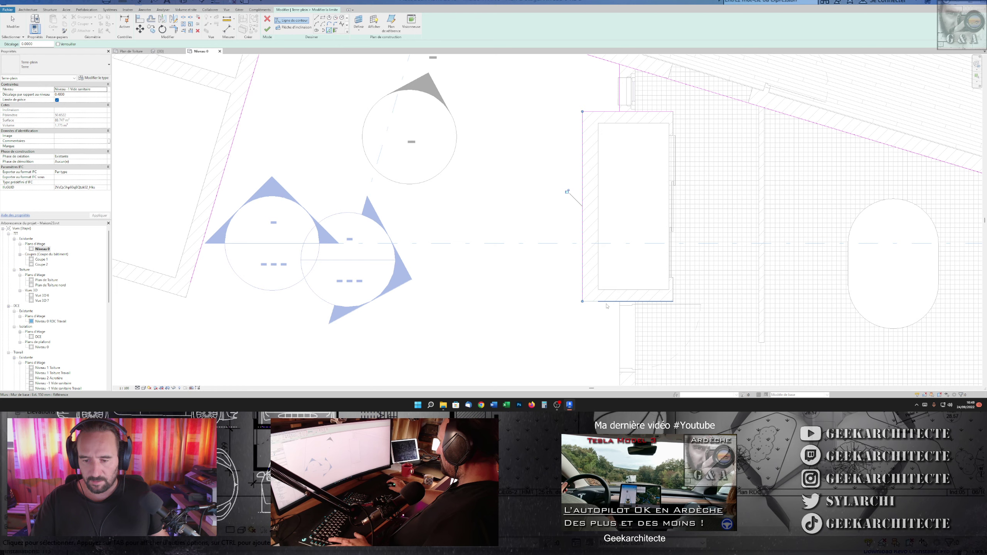
middle_click_drag(630, 340, 644, 256)
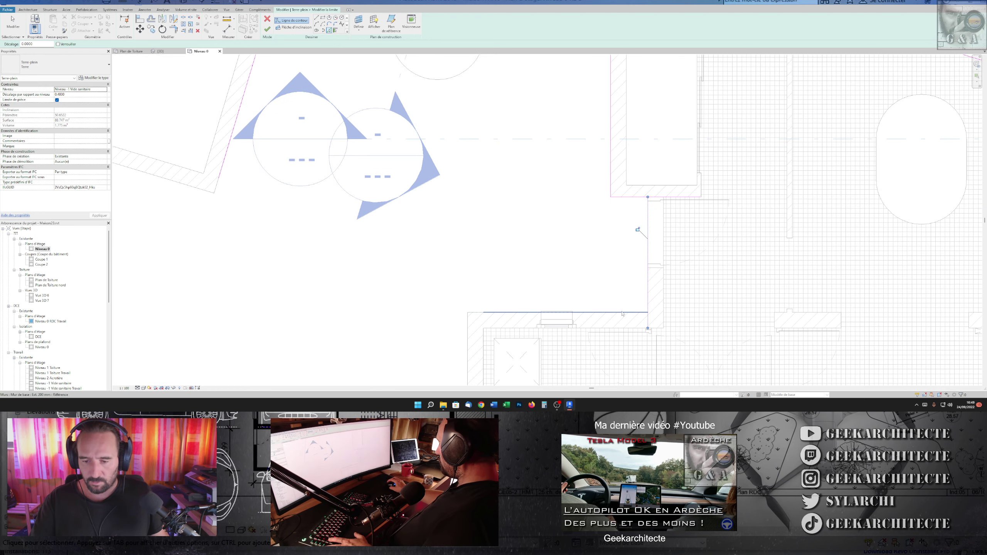
scroll(623, 313, "down", 1)
mouse_move(623, 313)
middle_mouse_down()
mouse_move(561, 246)
mouse_move(624, 209)
middle_mouse_up()
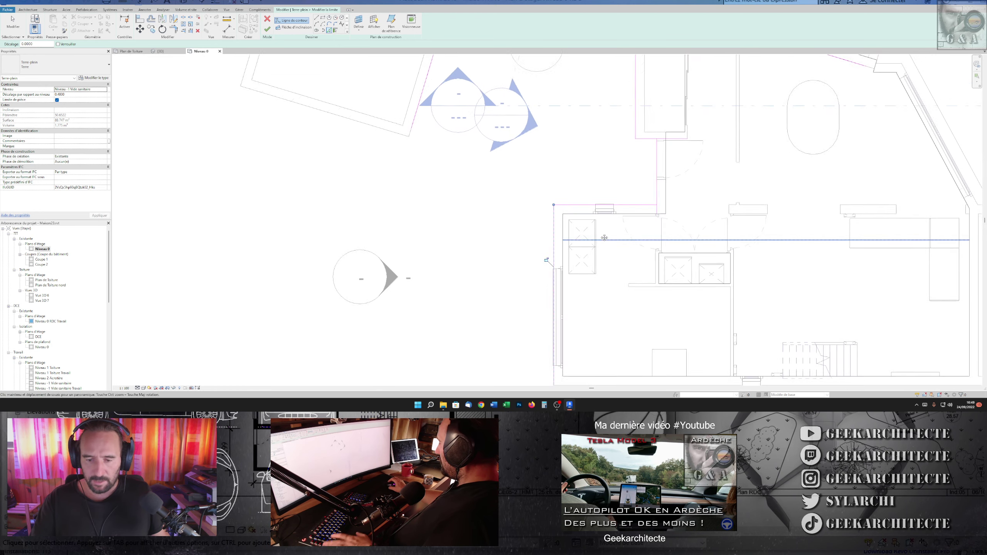
middle_click_drag(622, 350, 622, 312)
middle_click_drag(622, 374, 634, 288)
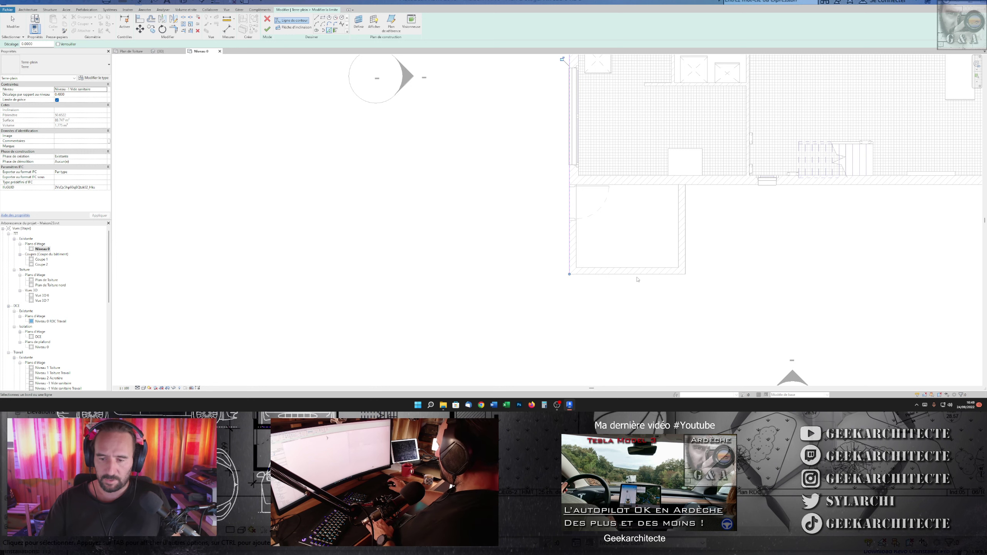
scroll(776, 194, "down", 1)
Pick the curved terrace edge as a boundary arc
mouse_move(915, 202)
middle_mouse_down()
mouse_move(634, 247)
mouse_move(647, 244)
middle_mouse_up()
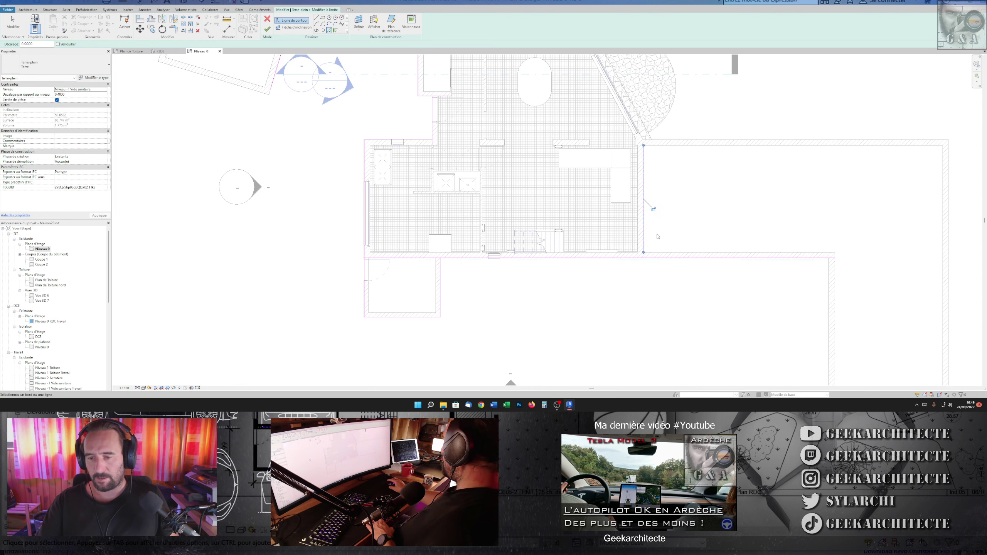
scroll(657, 233, "down", 2)
scroll(653, 225, "up", 3)
scroll(651, 216, "up", 2)
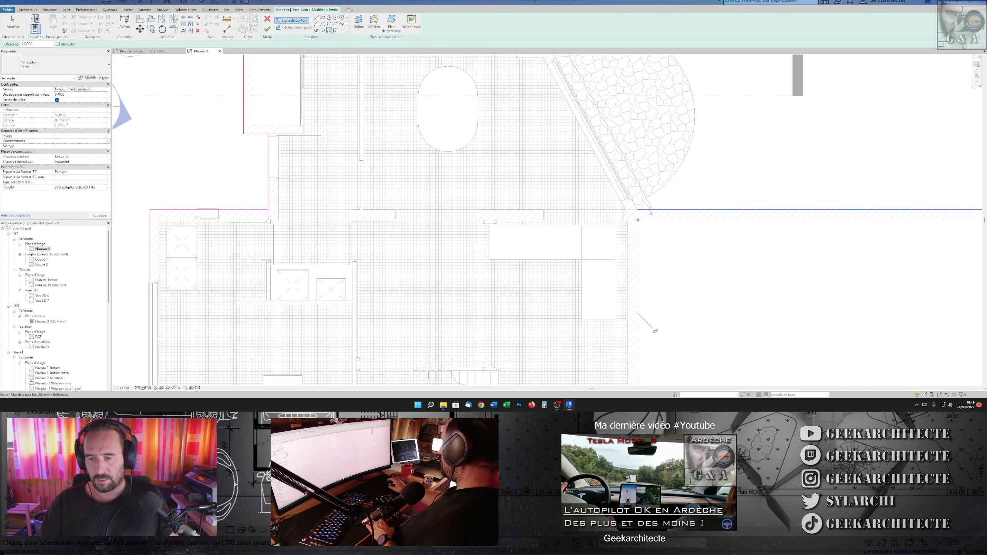
left_click(668, 188)
scroll(672, 191, "down", 1)
scroll(602, 142, "down", 3)
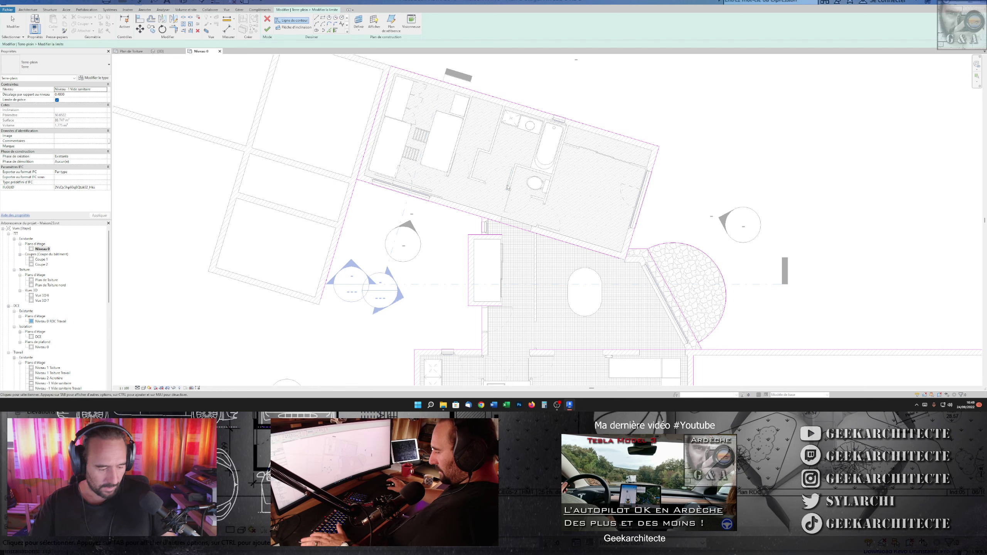
key("Escape")
Attempt to finish the sketch and dismiss the closed-loop error to keep editing
scroll(544, 238, "up", 2)
middle_click_drag(544, 238, 377, 112)
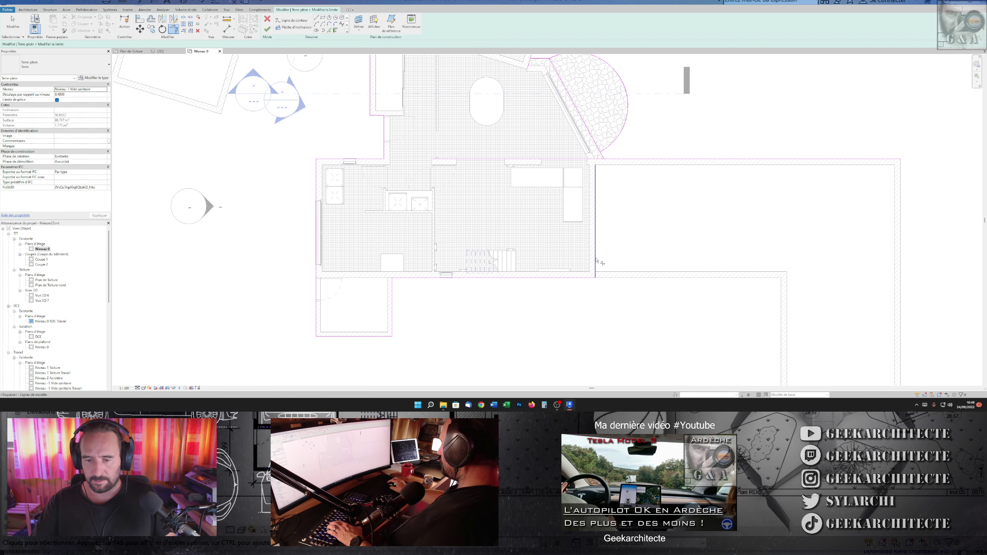
scroll(612, 228, "up", 1)
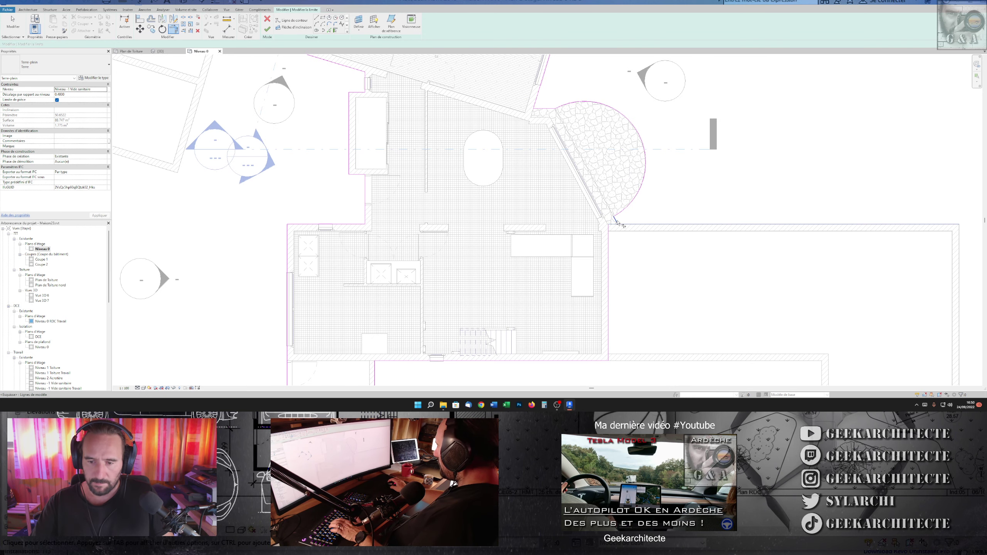
scroll(645, 217, "down", 2)
left_click(267, 30)
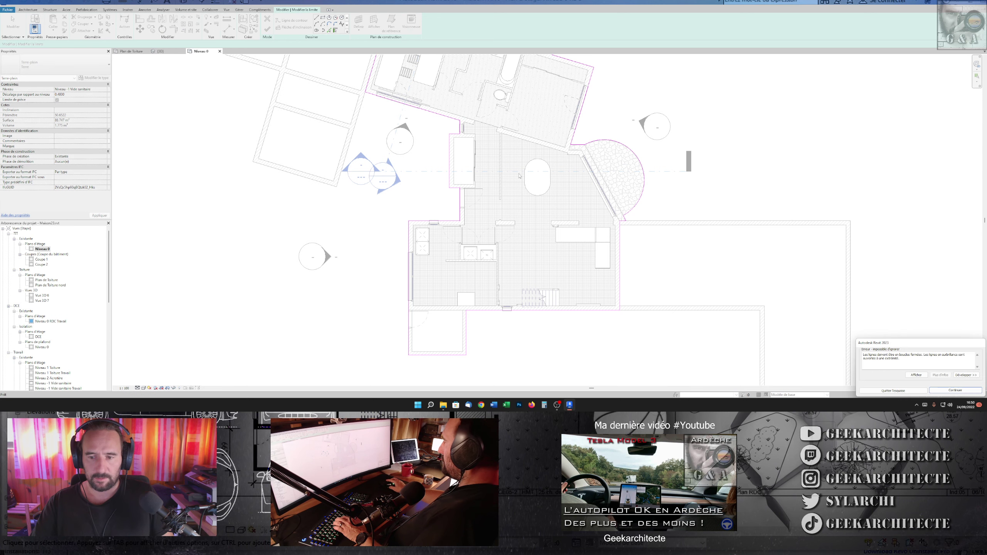
scroll(782, 258, "down", 2)
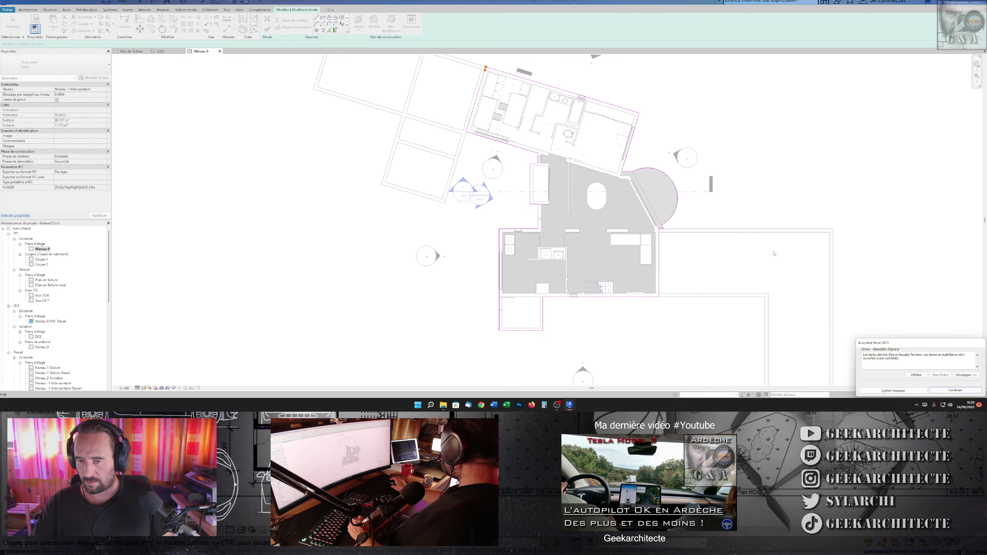
middle_click_drag(750, 256, 757, 275)
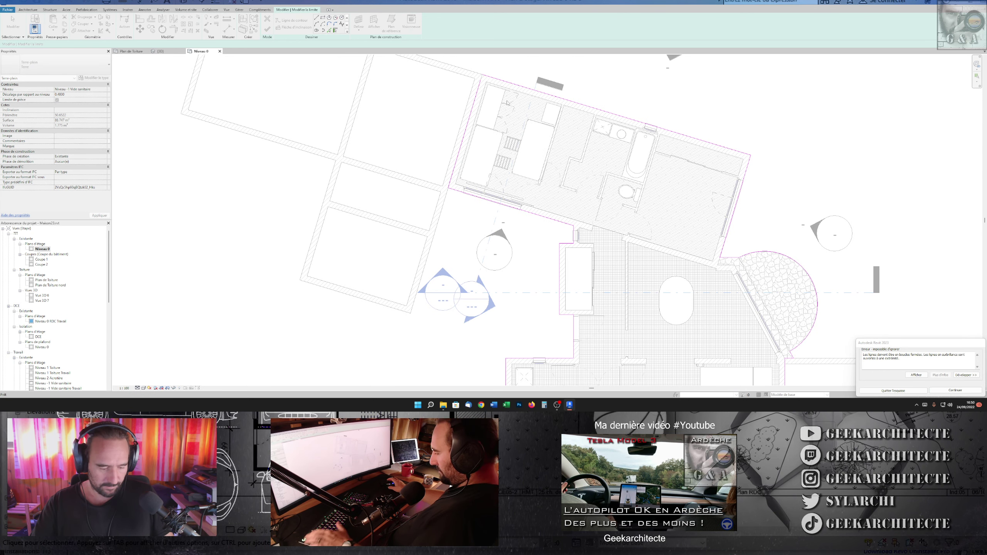
scroll(492, 78, "up", 2)
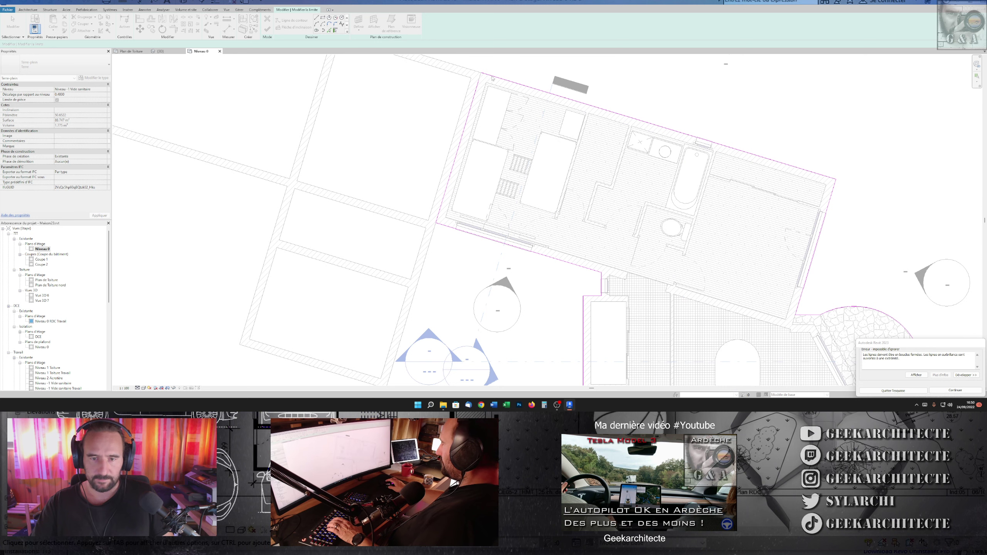
left_click(950, 391)
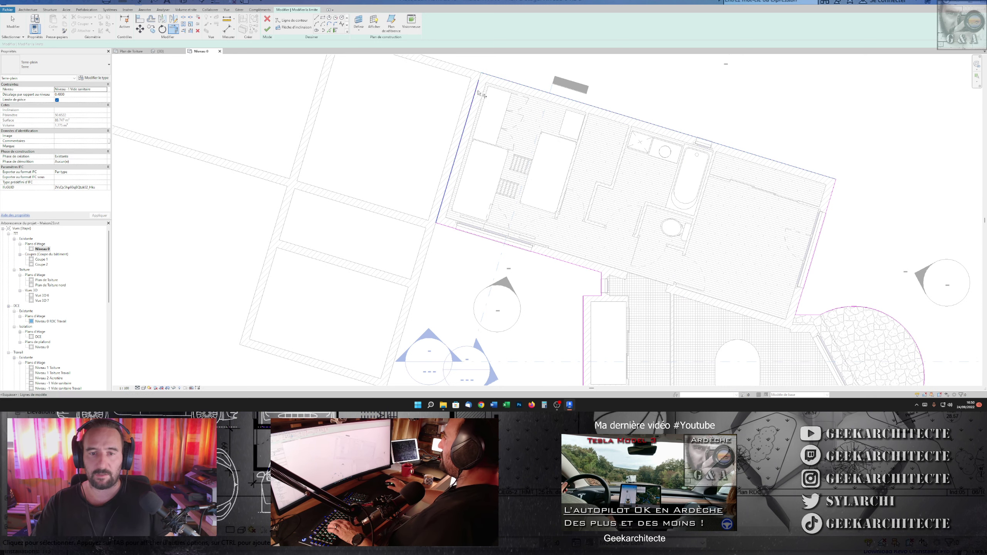
Finish the slab boundary sketch and return to the 3D view
scroll(482, 94, "down", 2)
scroll(482, 94, "up", 1)
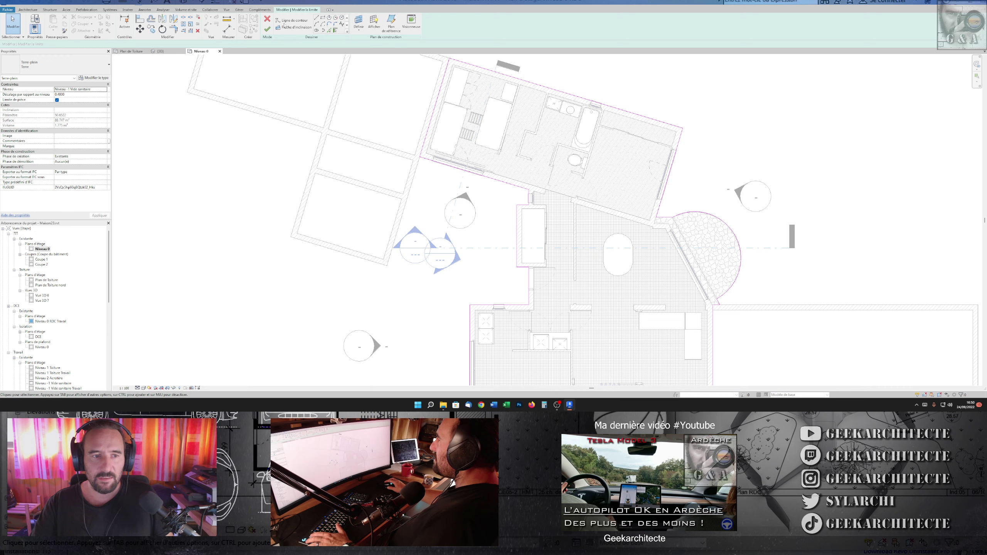
left_click(268, 30)
scroll(522, 173, "down", 2)
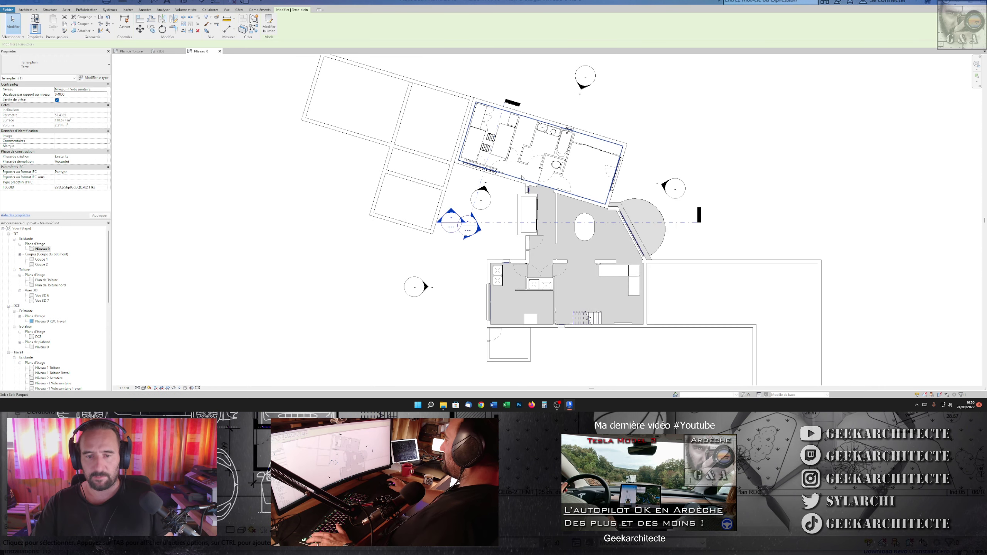
left_click(161, 51)
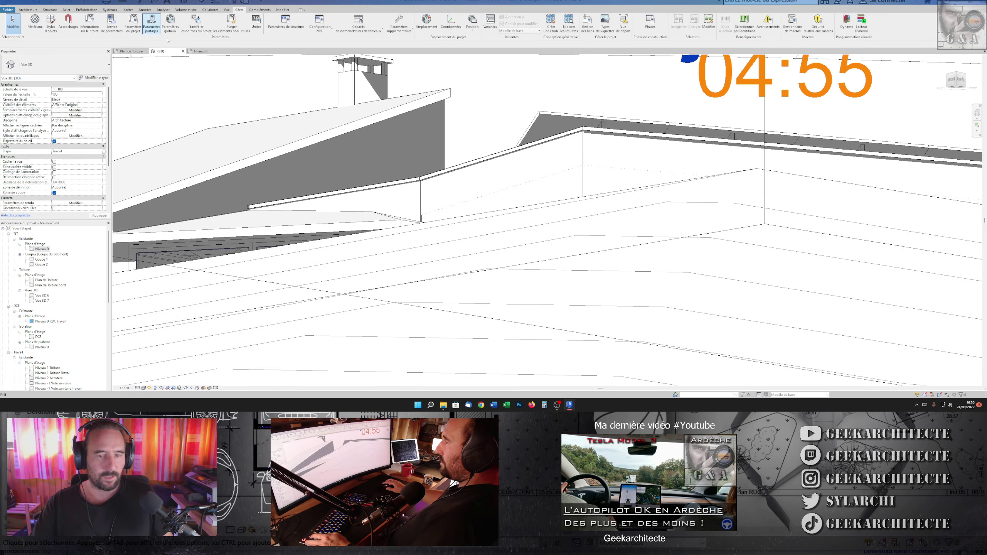
Zoom out over the site, window-select the house and pick the Terre-plein building pad
middle_click_drag(505, 218, 380, 268, "shift")
scroll(379, 268, "down", 10)
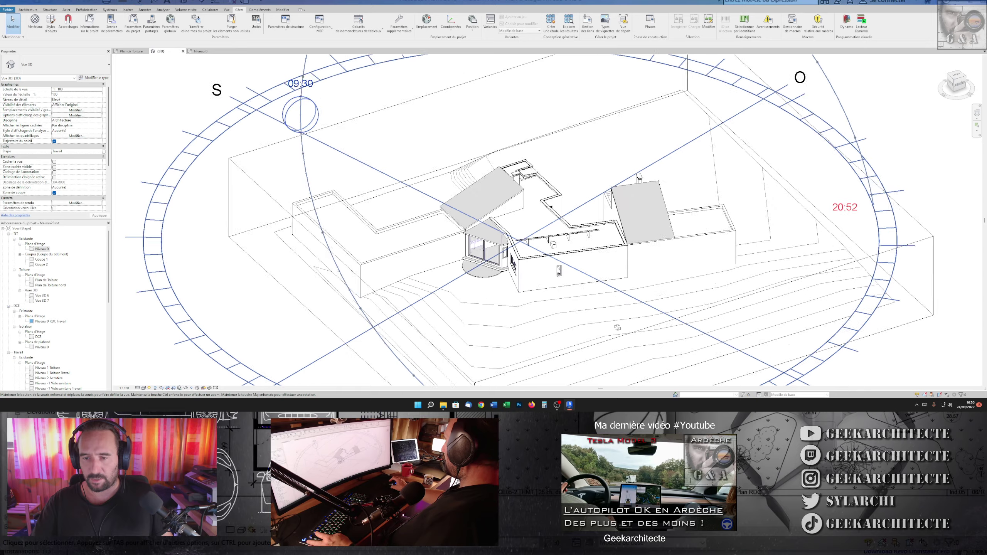
middle_click_drag(505, 234, 595, 221, "shift")
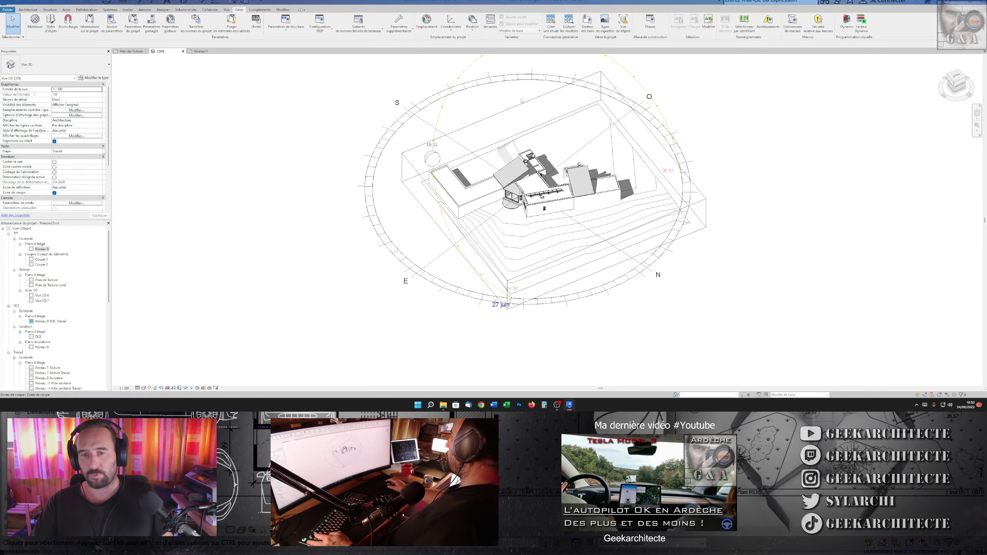
left_click_drag(516, 94, 705, 287)
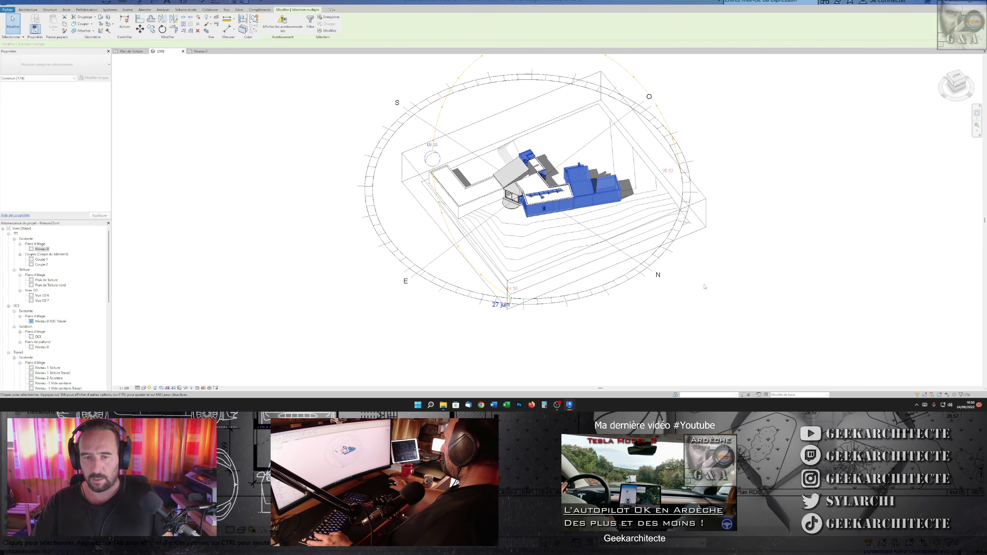
left_click(310, 23)
scroll(583, 187, "up", 3)
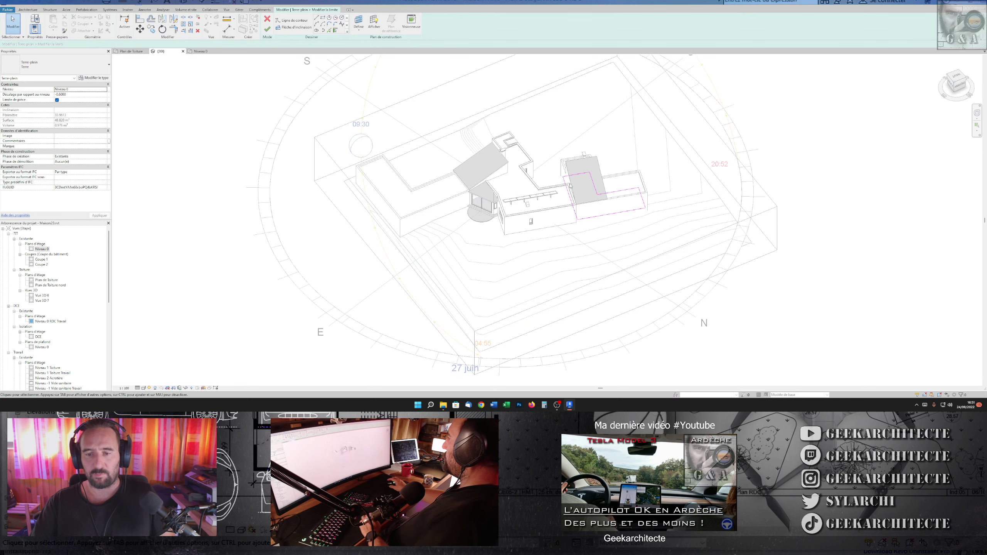
Edit the building pad's boundary and finish the sketch
double_click(622, 202)
scroll(567, 183, "up", 2)
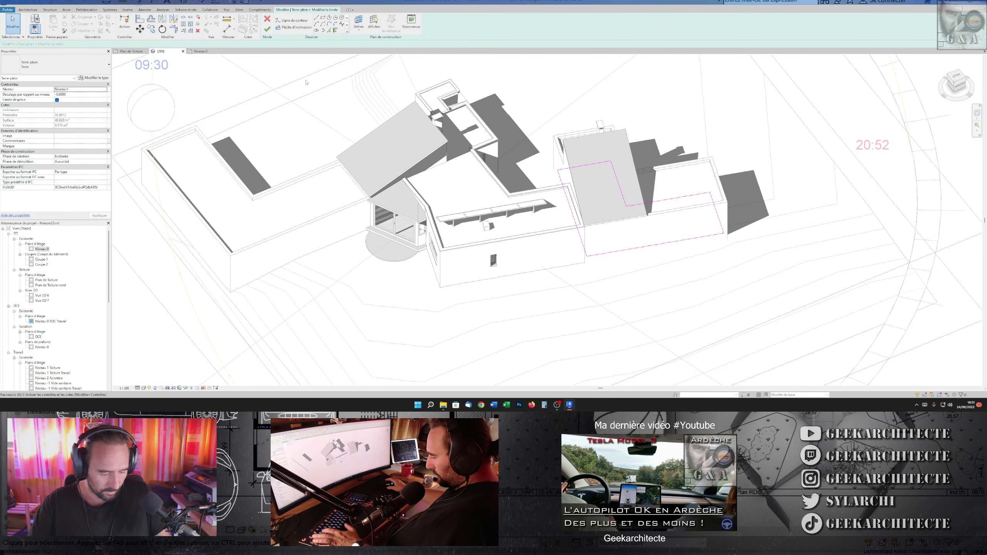
scroll(584, 181, "up", 2)
key("a")
key("l")
middle_click_drag(588, 183, 428, 175, "shift")
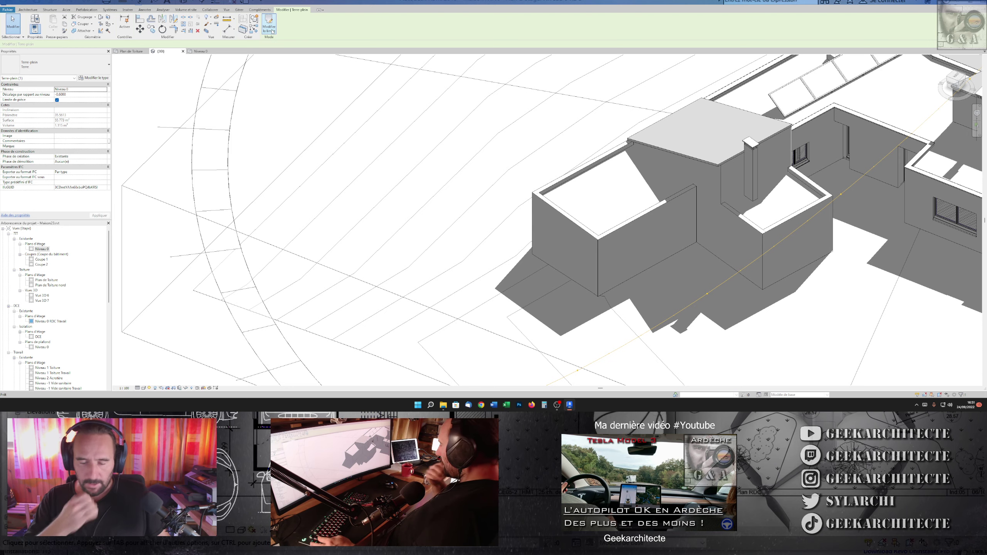
left_click(270, 23)
Set the pad's Phase de création to Toiture and the 3D visual style to Ombré
middle_click_drag(336, 81, 562, 170, "shift")
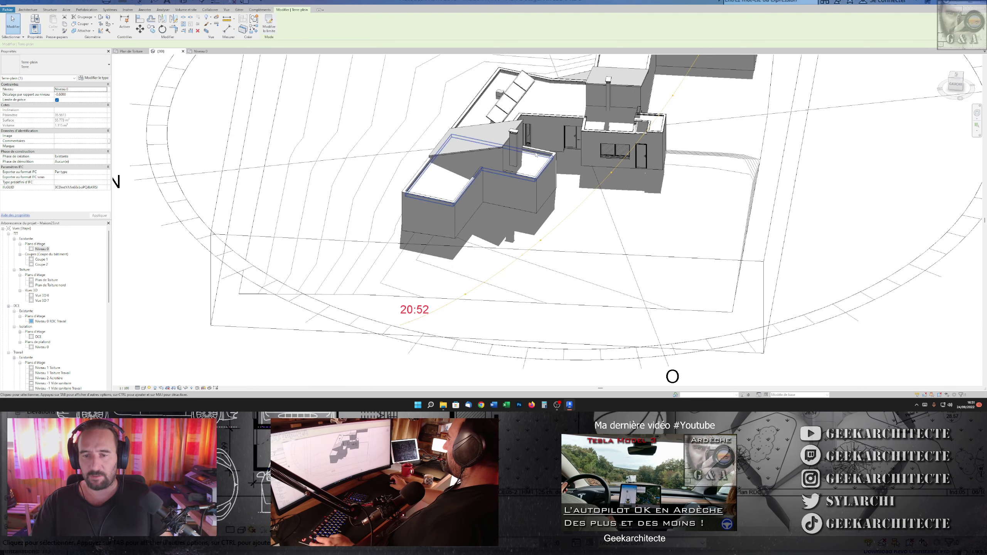
scroll(562, 170, "up", 2)
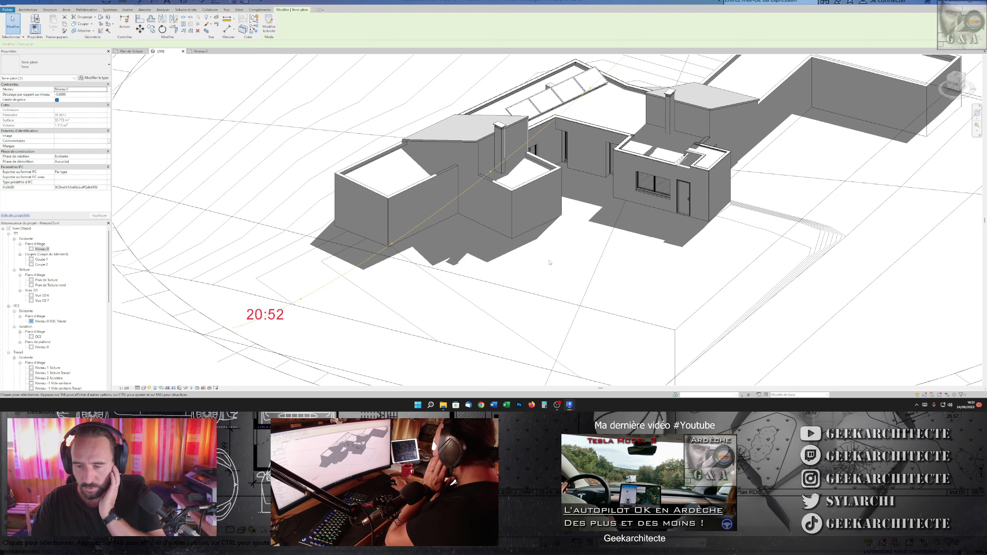
left_click(143, 388)
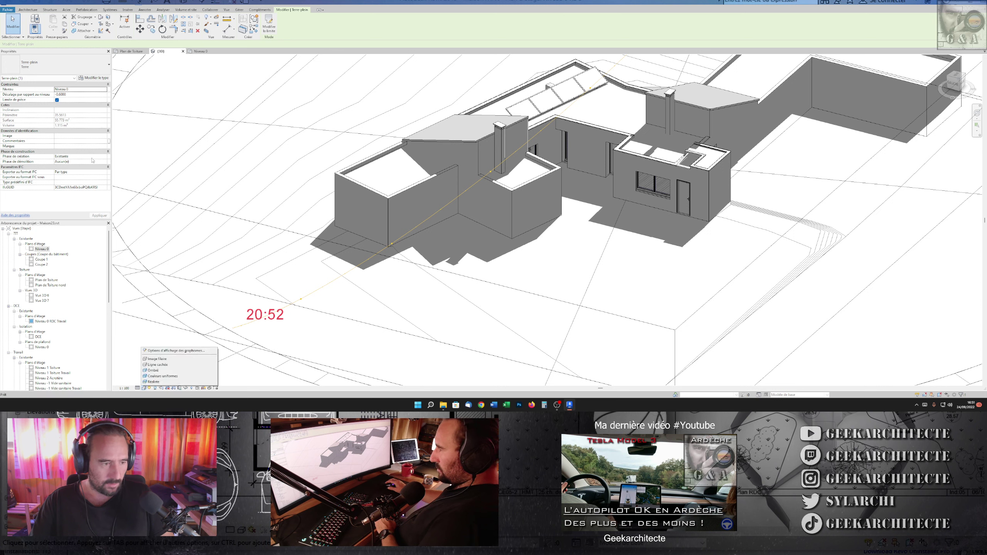
left_click(78, 156)
left_click(63, 171)
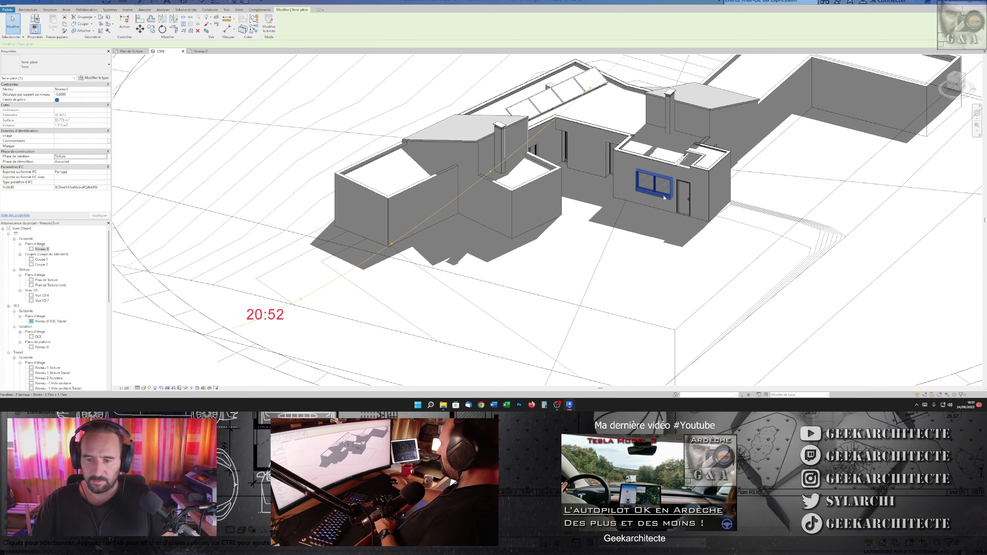
left_click(144, 387)
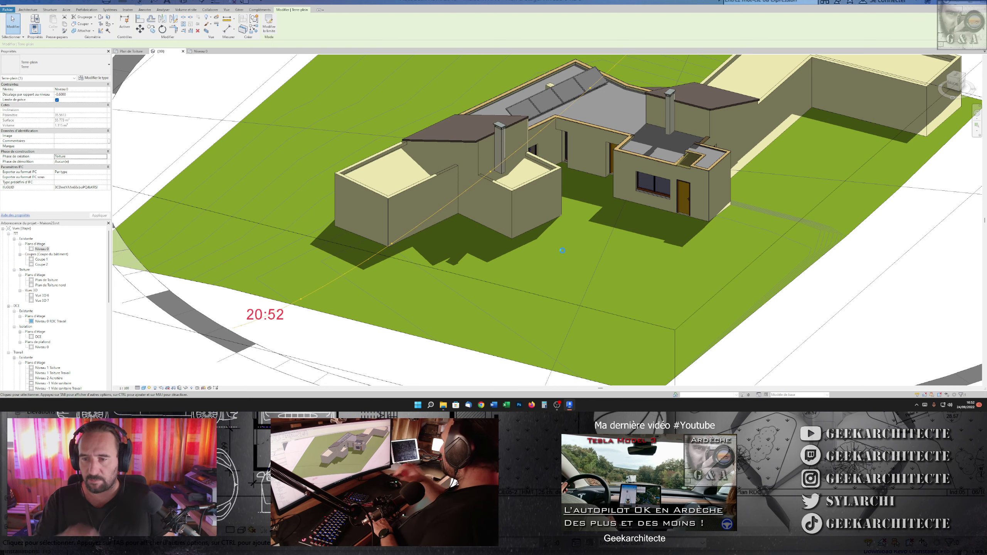
Open the 'Niveau 0 RDC Projet rendu' plan and start Modifier > Attacher
scroll(657, 179, "up", 4)
left_click(658, 182)
key("Escape")
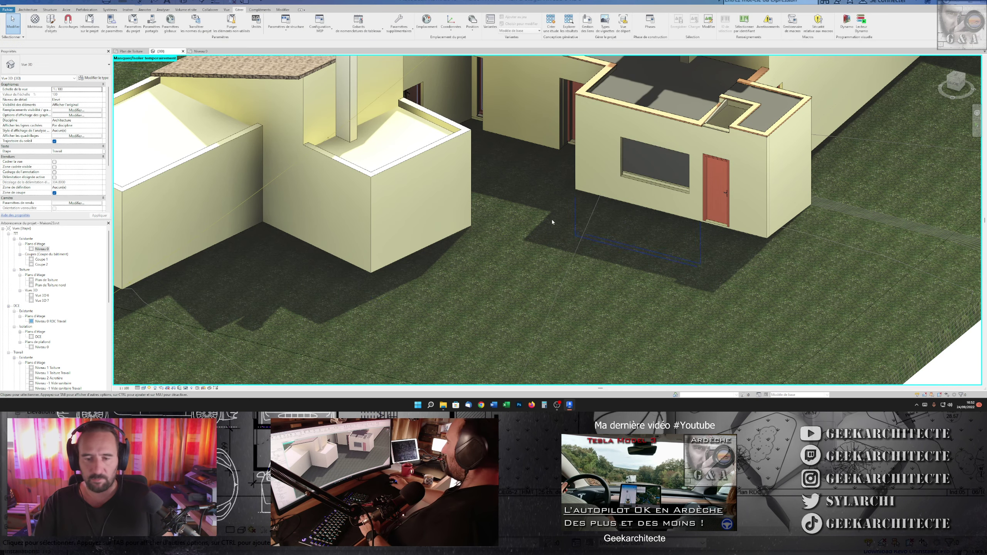
scroll(42, 283, "down", 3)
scroll(43, 312, "down", 2)
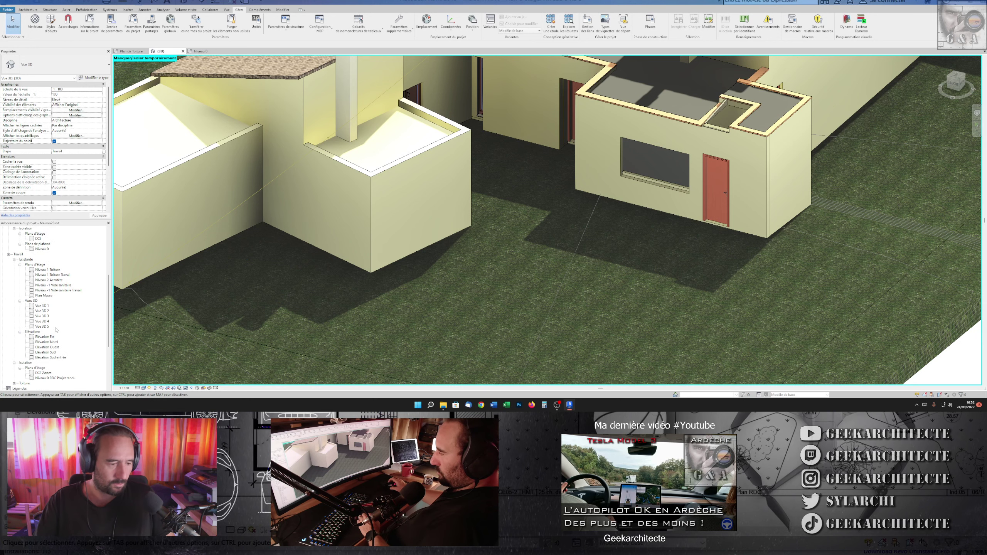
scroll(47, 350, "down", 2)
double_click(54, 358)
scroll(466, 234, "up", 3)
scroll(501, 221, "up", 2)
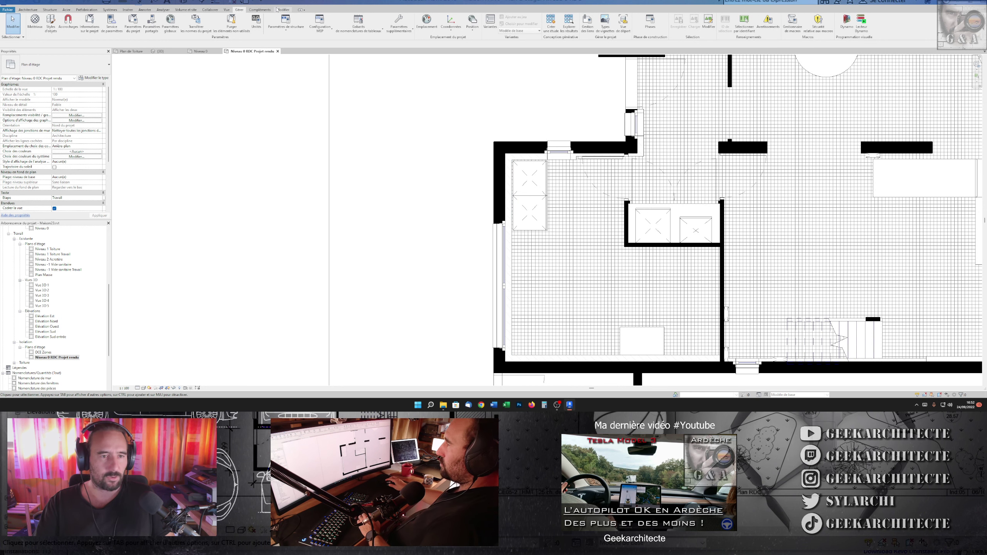
left_click(276, 10)
left_click(77, 32)
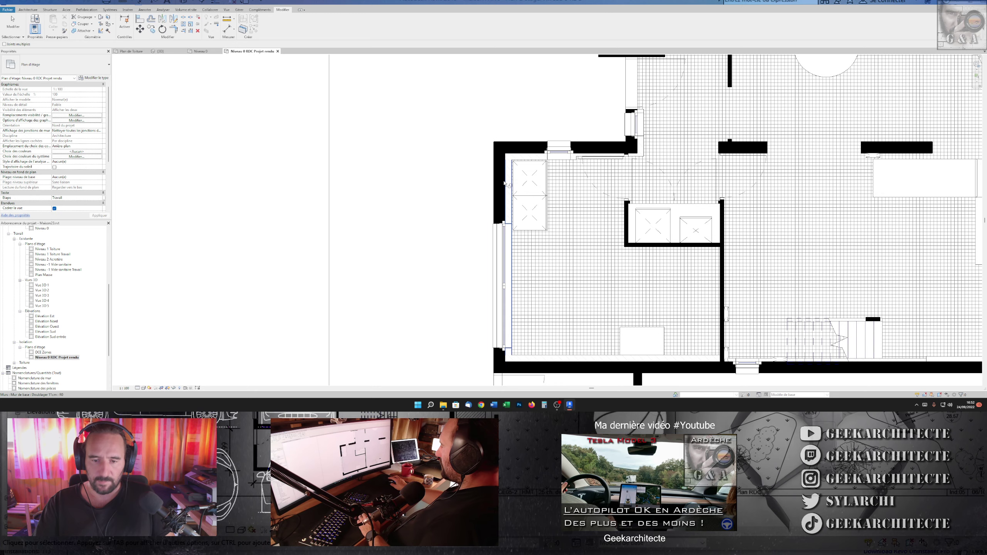
Cancel Join Geometry and return to the 3D view tab
scroll(506, 182, "down", 2)
scroll(488, 244, "down", 2)
scroll(488, 244, "down", 2)
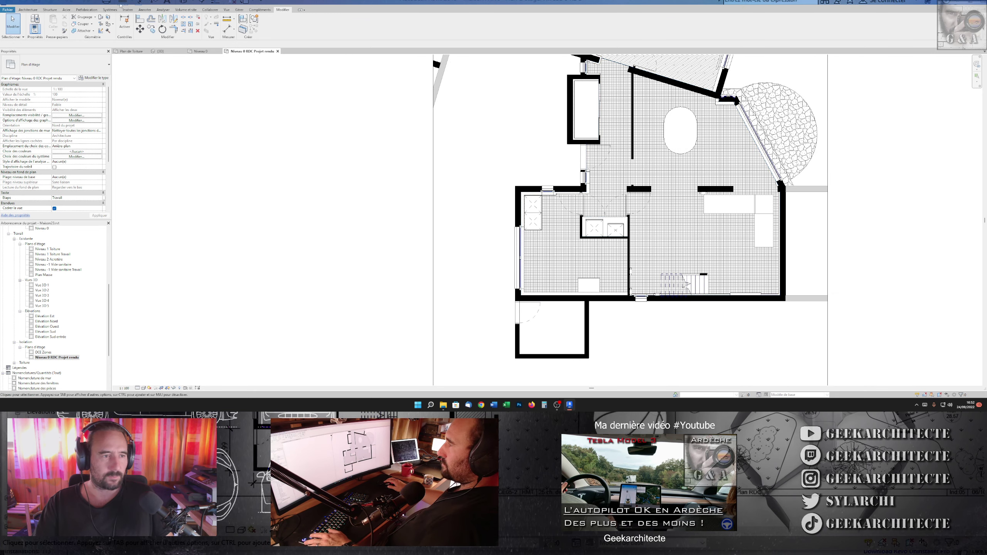
key("ctrl+Tab")
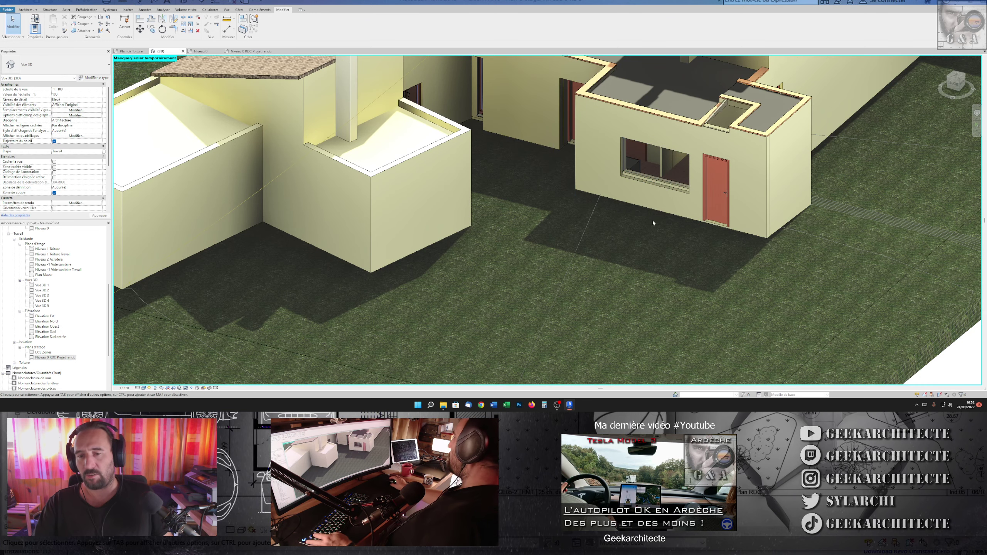
Orbit around the house, then open the 'Niveau 0 RDC Travail' floor plan
scroll(652, 221, "down", 2)
scroll(635, 229, "down", 3)
middle_click_drag(635, 229, 546, 299, "shift")
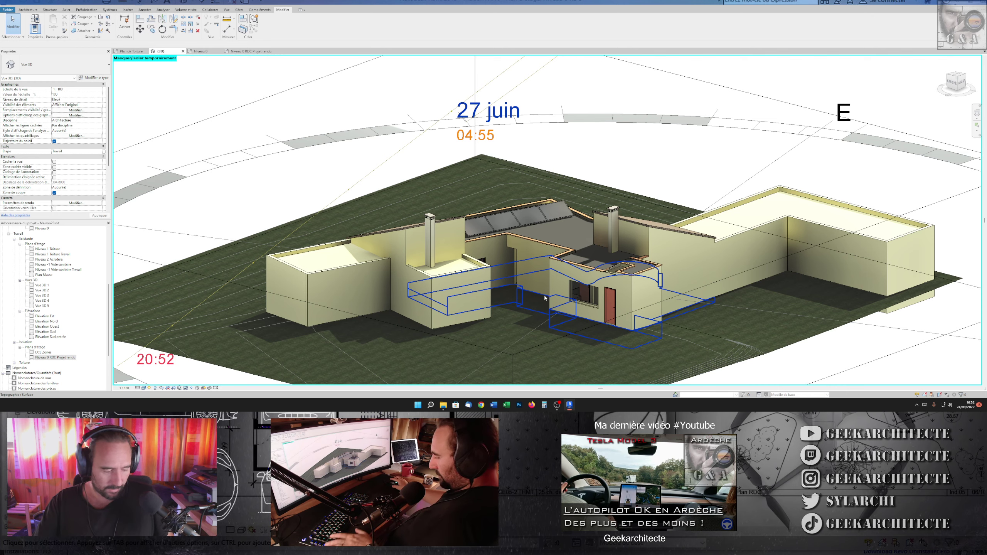
middle_click_drag(546, 298, 523, 273, "shift")
scroll(524, 272, "up", 2)
scroll(524, 270, "up", 5)
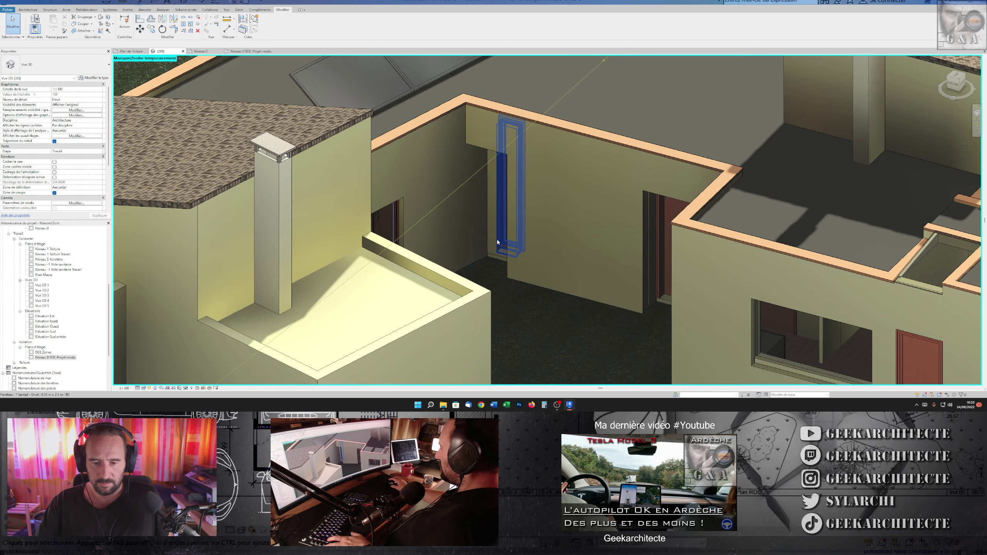
middle_click_drag(497, 239, 565, 323, "shift")
scroll(564, 323, "up", 3)
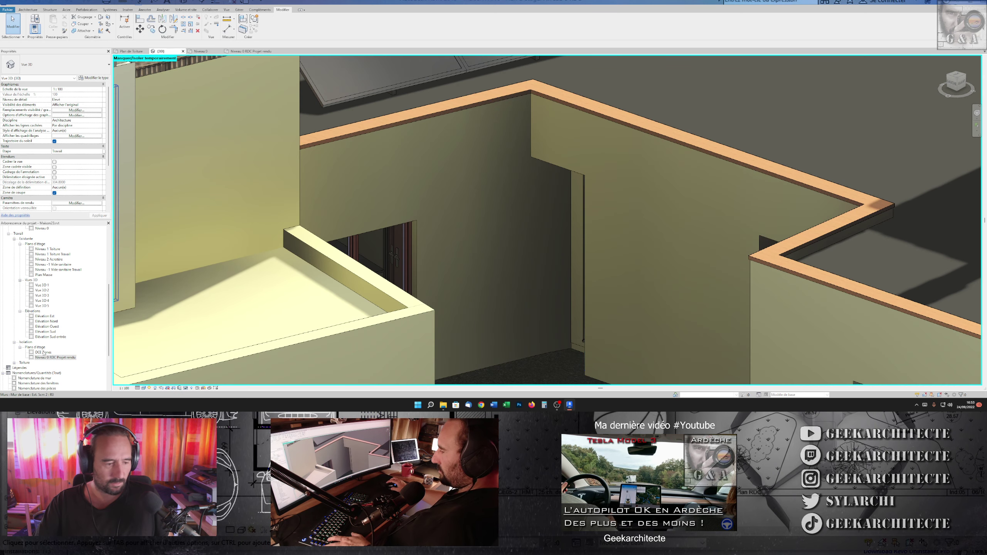
scroll(49, 288, "up", 3)
double_click(52, 238)
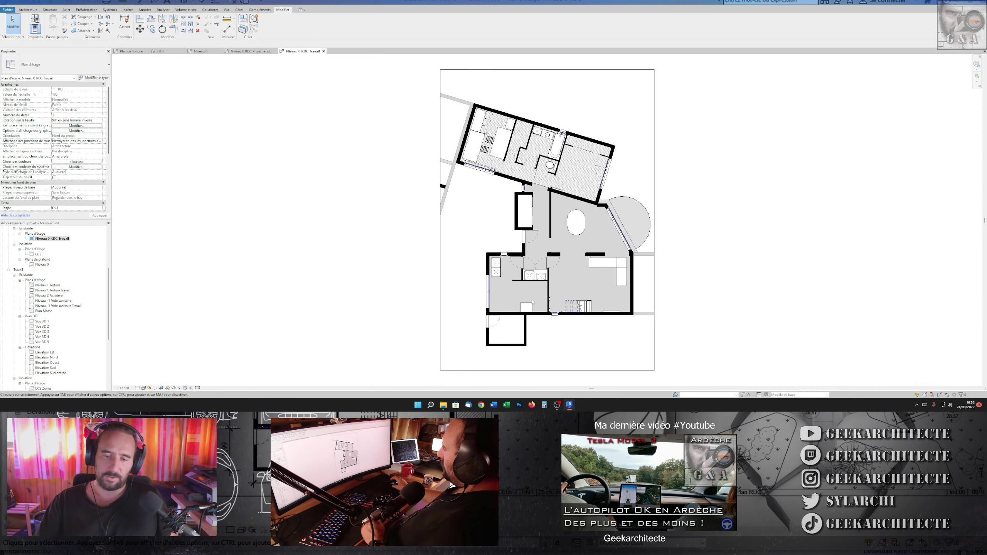
scroll(565, 317, "up", 2)
scroll(565, 317, "up", 5)
scroll(554, 227, "up", 2)
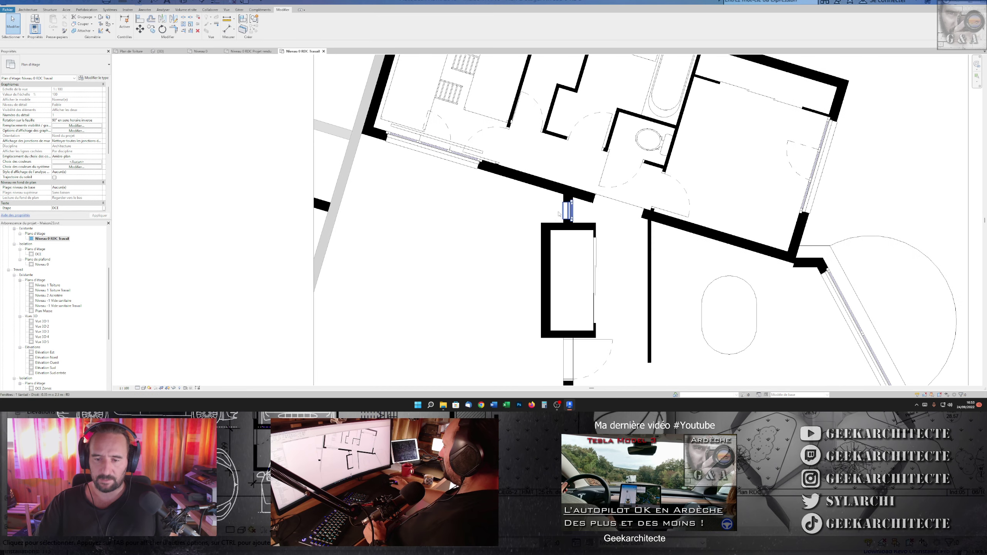
scroll(545, 227, "down", 3)
scroll(711, 369, "down", 1)
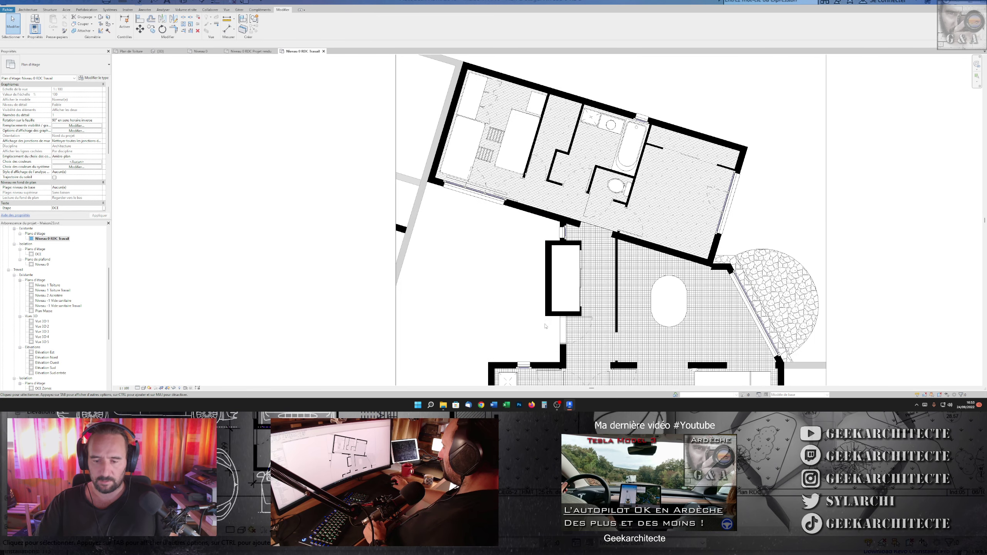
middle_click_drag(711, 369, 674, 317)
scroll(674, 317, "up", 2)
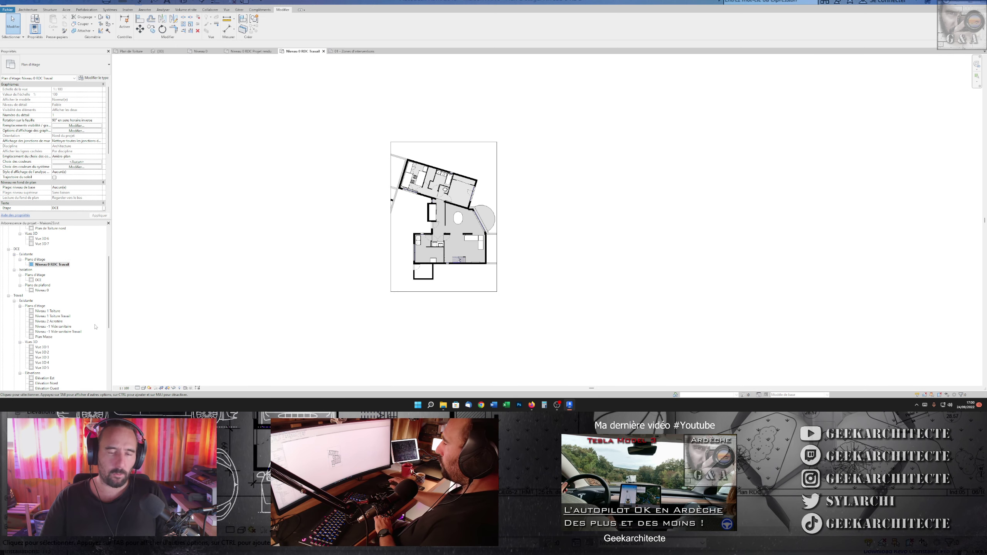
left_click_drag(109, 306, 105, 337)
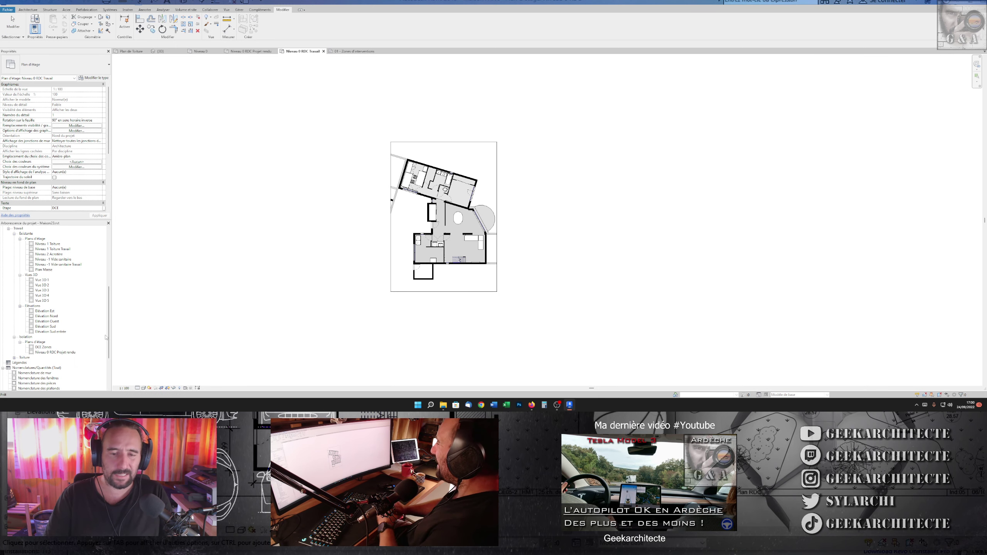
scroll(288, 268, "down", 2)
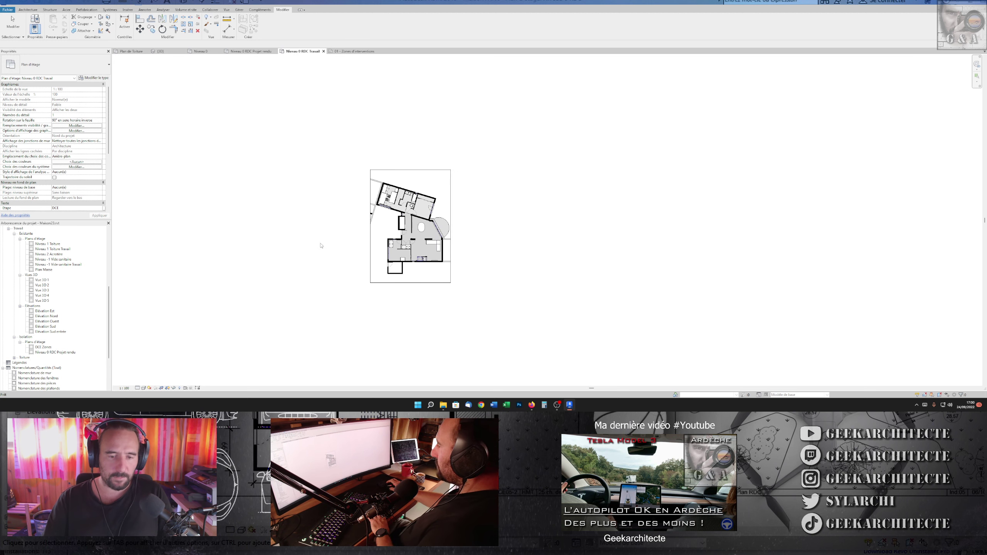
middle_click_drag(287, 281, 300, 259)
scroll(59, 331, "down", 4)
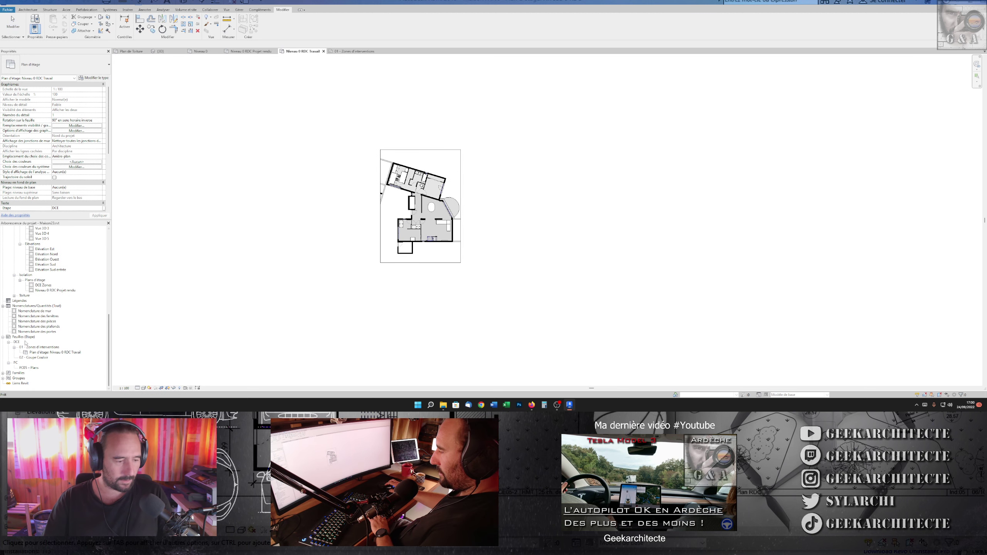
right_click(24, 337)
Create a new sheet numbered PV01, named 'Panneaux solaires amovible en Toiture'
left_click(43, 341)
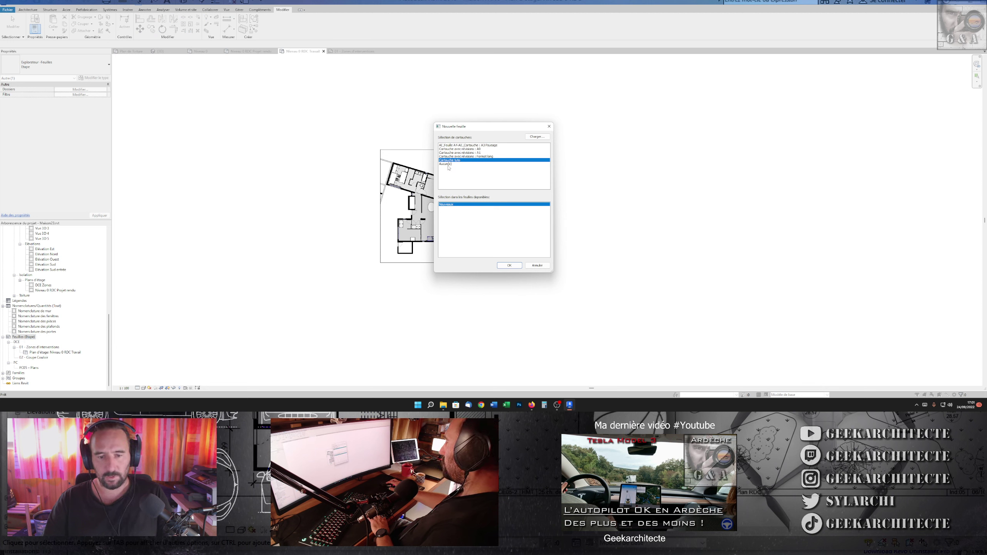
left_click(509, 266)
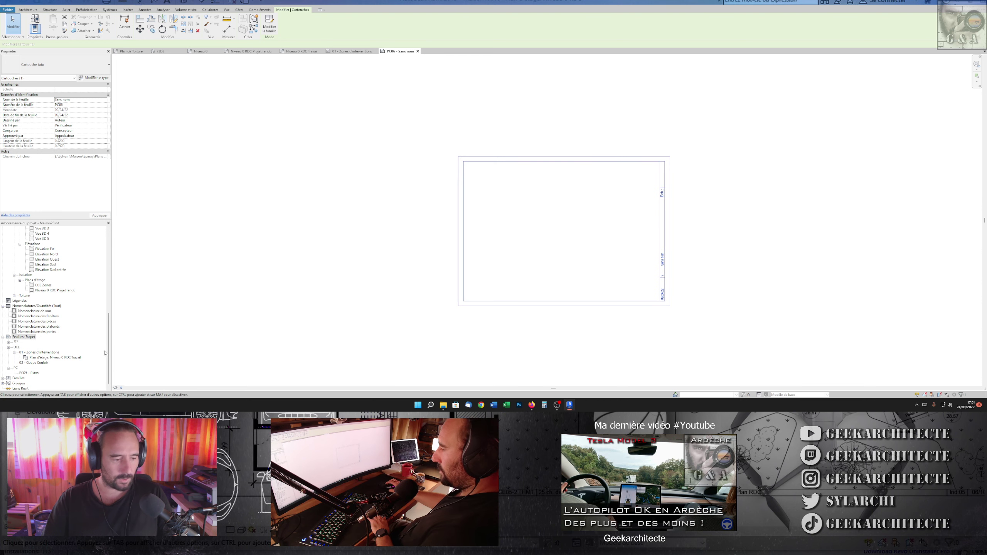
left_click(21, 332)
right_click(32, 341)
left_click(57, 283)
type("P")
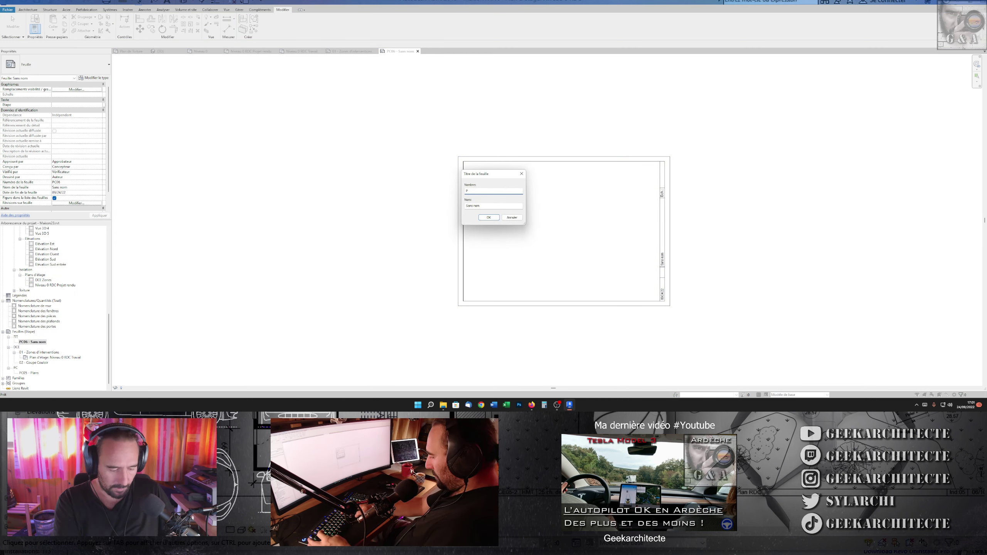
type("V01")
key("Tab")
type("Panneaux solaires amovible en Toiture")
key("Return")
Select the sheet's title block and open its family for editing
left_click(669, 268)
scroll(723, 269, "up", 2)
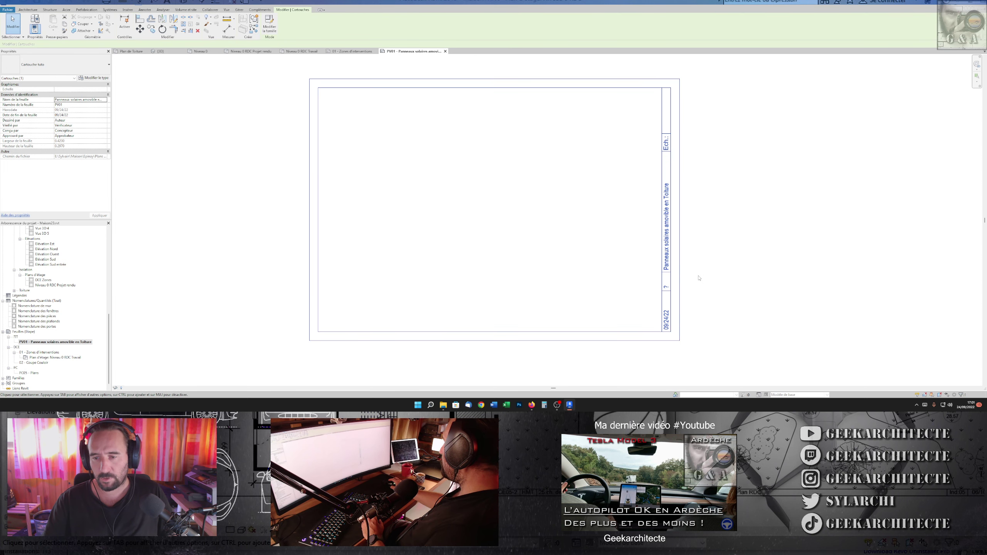
left_click(273, 24)
Save the title block family as a new file named A3 Paysage.rfa
left_click(7, 11)
mouse_move(21, 62)
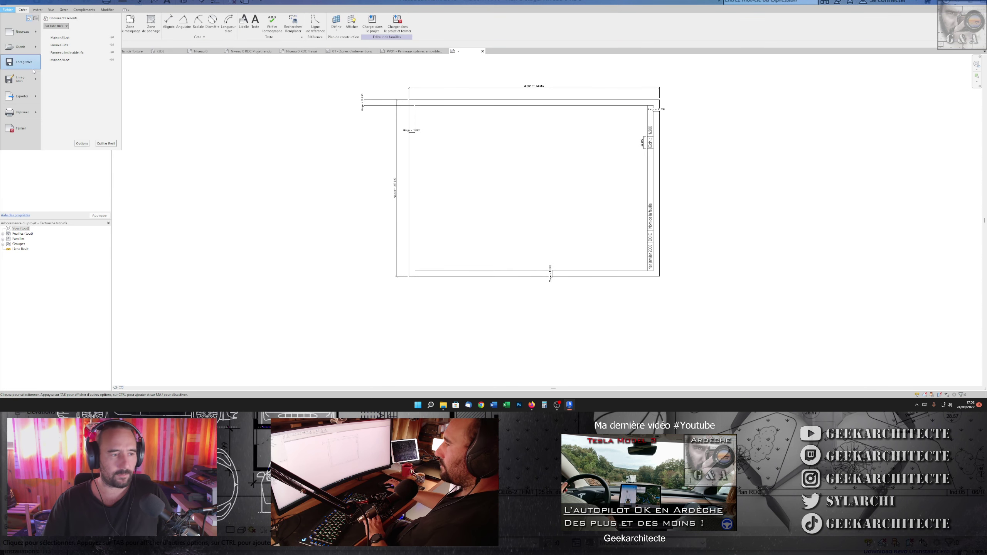
left_click(66, 64)
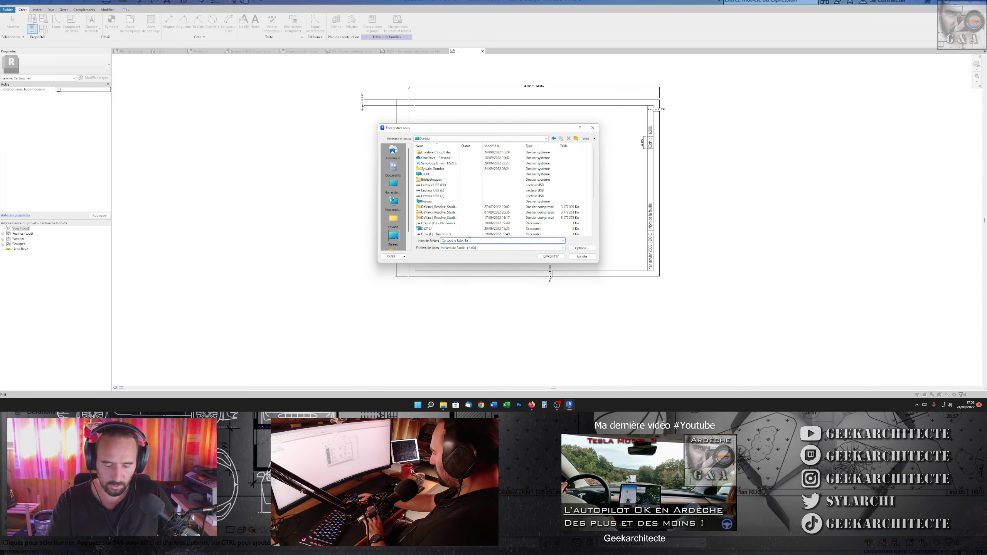
key("BackSpace")
key("BackSpace")
key("BackSpace")
key("BackSpace")
key("BackSpace")
key("BackSpace")
type("A3 Paysage")
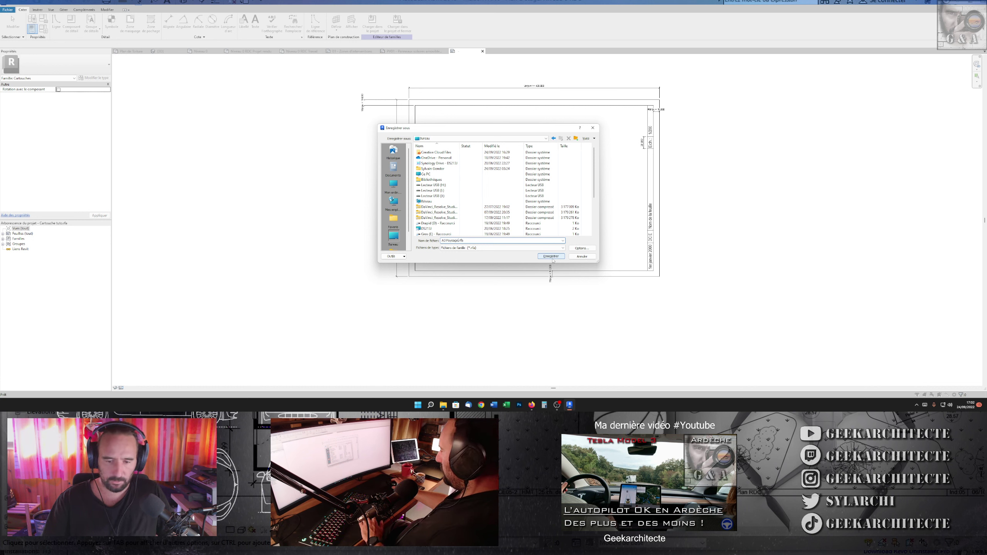
left_click(552, 259)
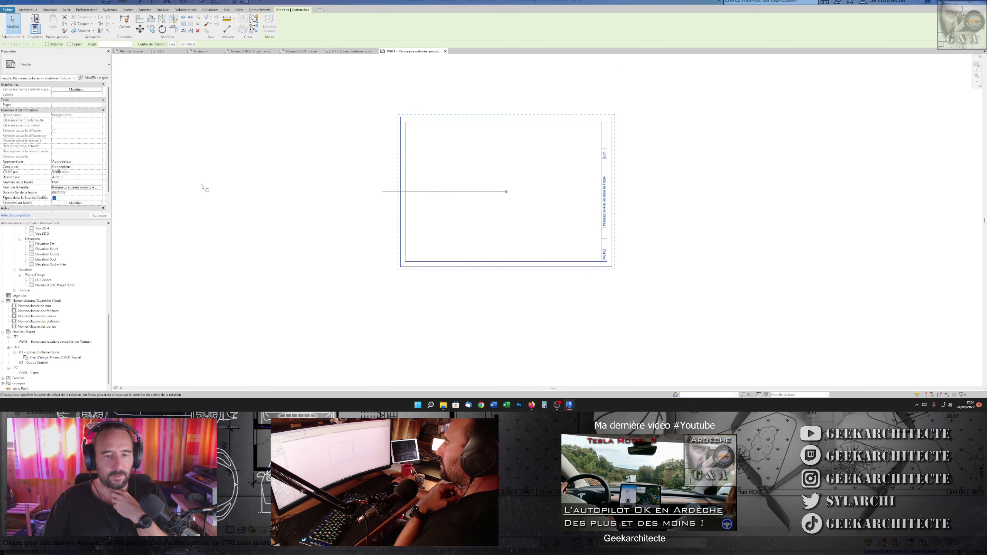
Rotate the title block 90°
left_click(209, 159)
type("90")
key("Return")
scroll(445, 282, "up", 2)
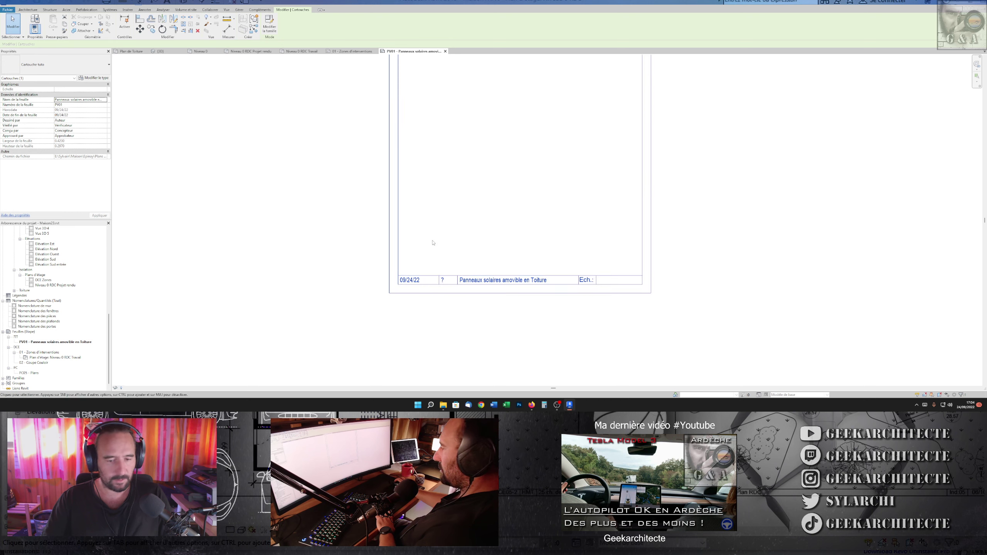
Set the sheet's Etape field to Epinay
left_click(432, 243)
scroll(453, 266, "up", 2)
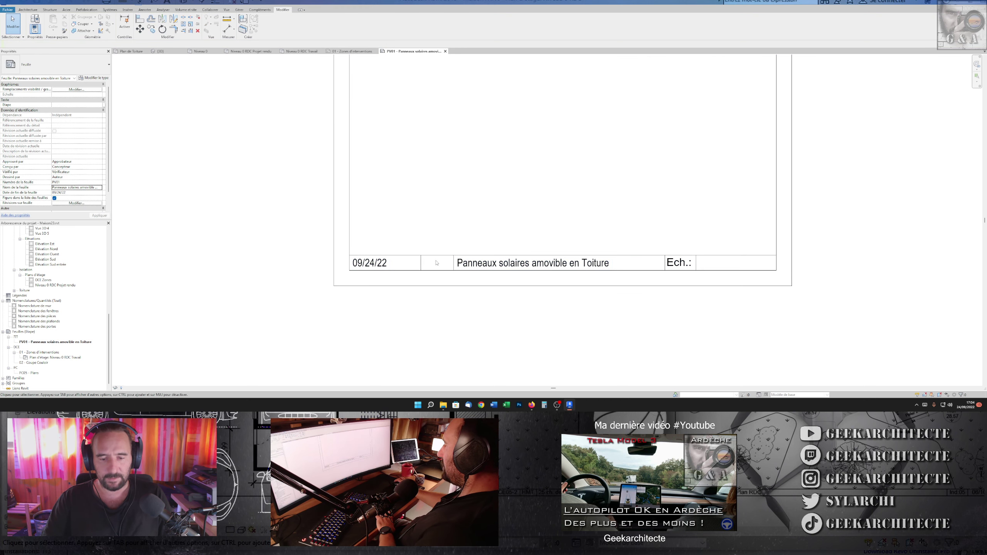
type("Epinay")
key("Return")
scroll(430, 233, "down", 1)
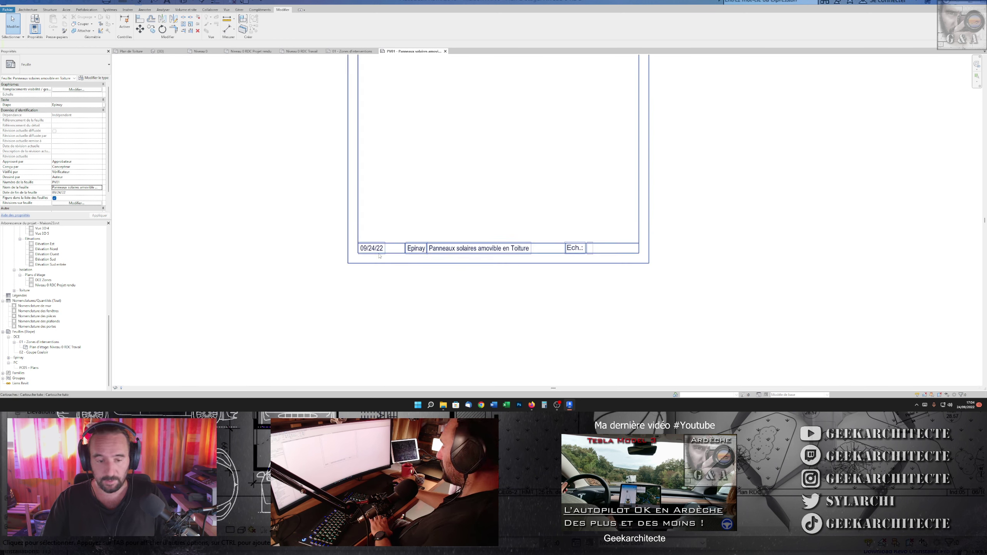
Select the title block and edit its family
scroll(574, 250, "up", 2)
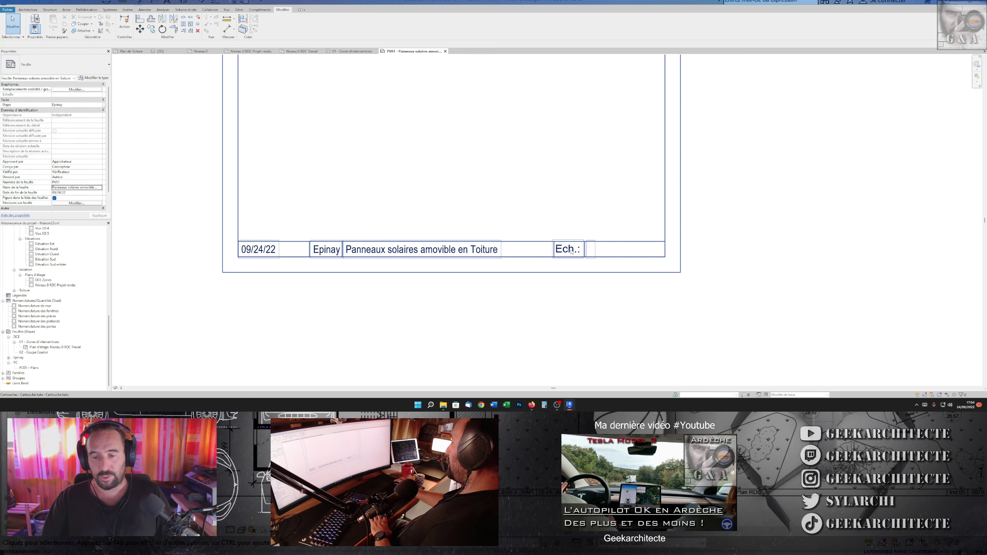
left_click(573, 252)
left_click(271, 26)
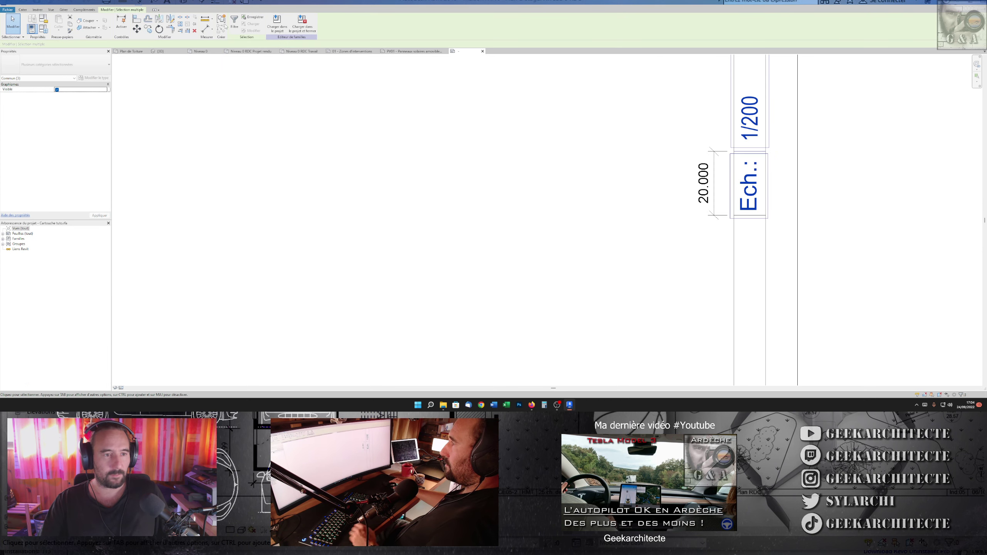
Link the Ech.: text's visibility to a new Echelle family parameter
left_click(268, 91)
scroll(706, 195, "down", 1)
left_click(726, 186)
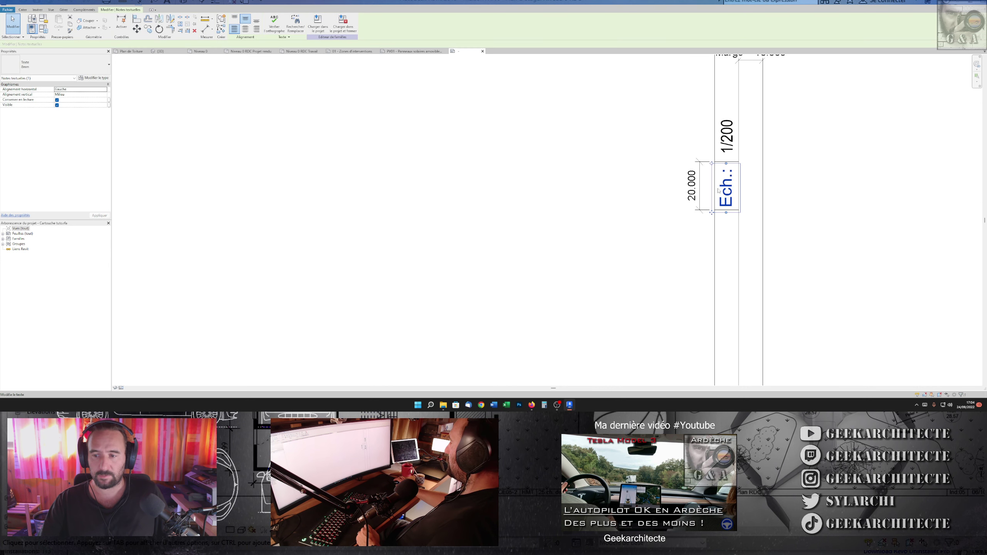
left_click(109, 105)
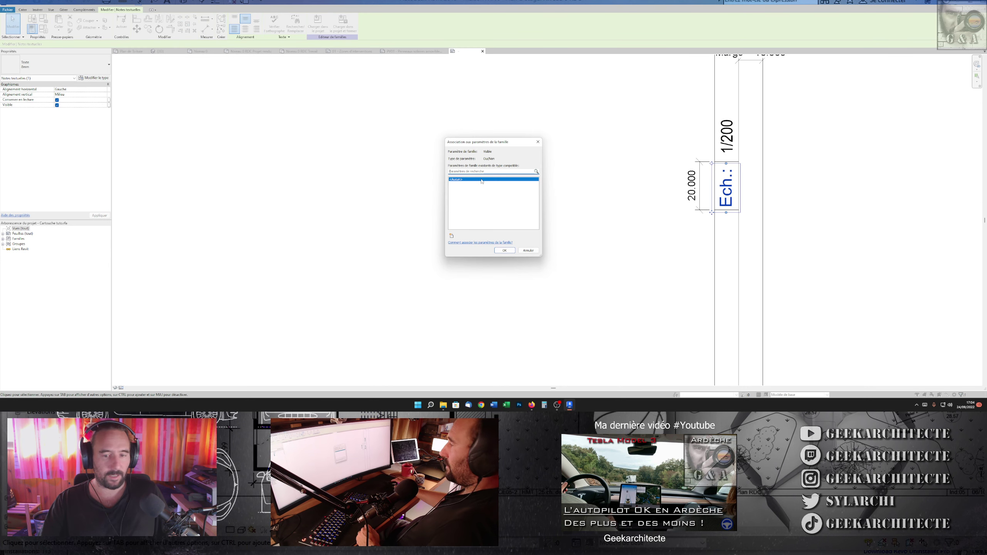
left_click(451, 236)
type("Echelle")
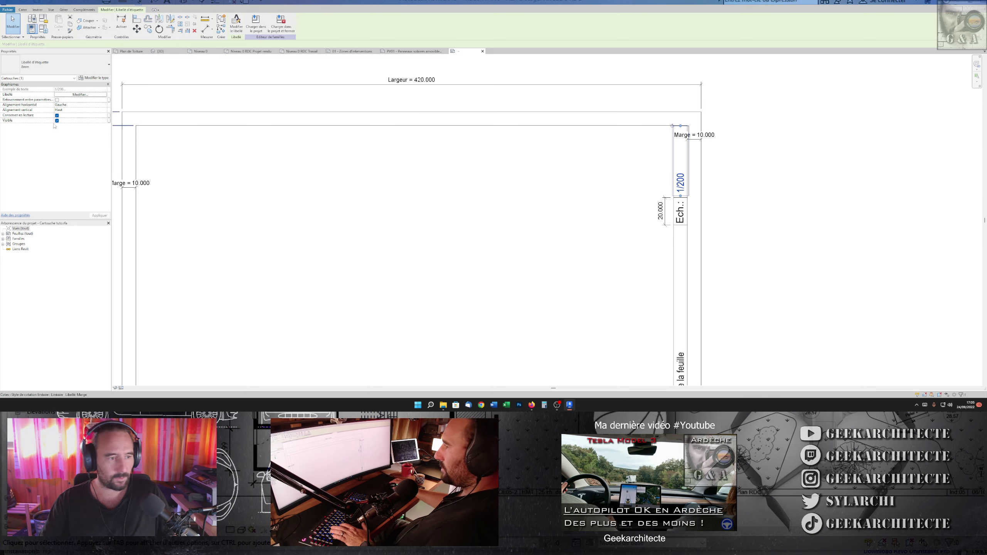
Link the scale label's and lines' visibility to the Echelle parameter
left_click(109, 121)
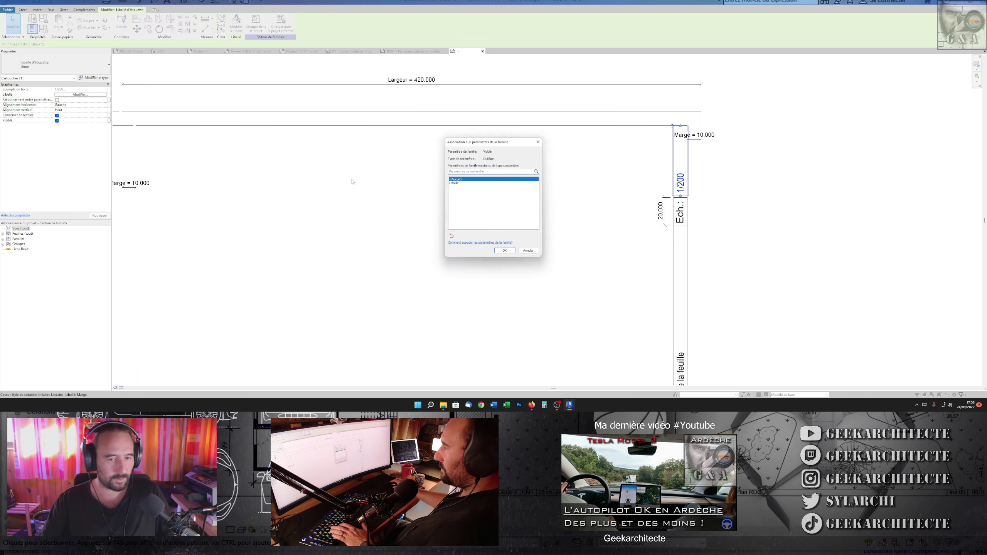
left_click(455, 186)
left_click(505, 251)
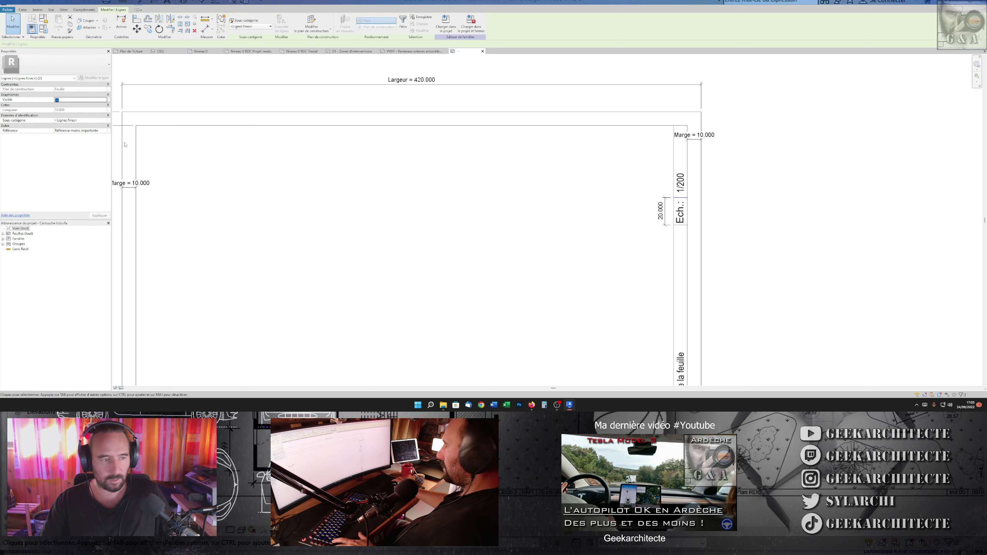
left_click(108, 100)
left_click(486, 183)
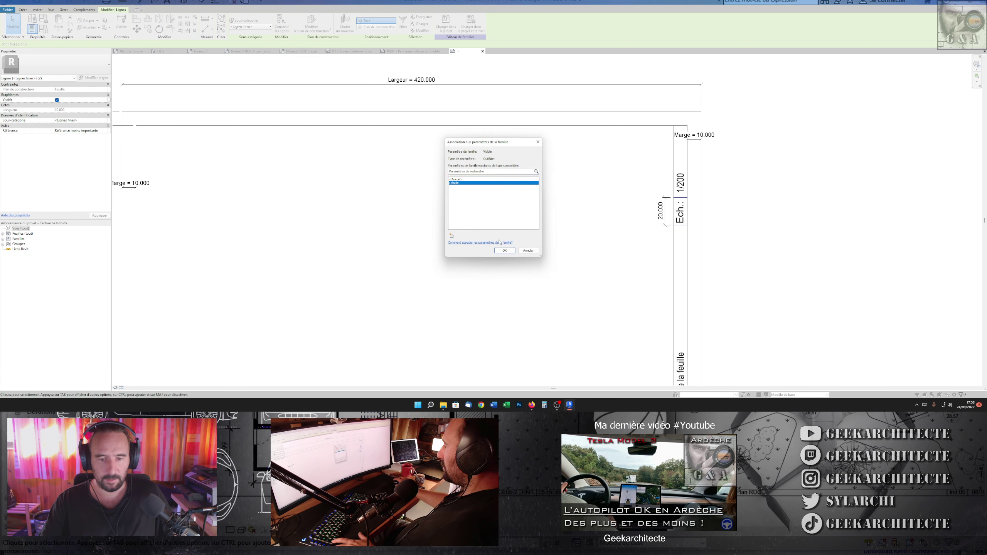
left_click(512, 251)
left_click(517, 269)
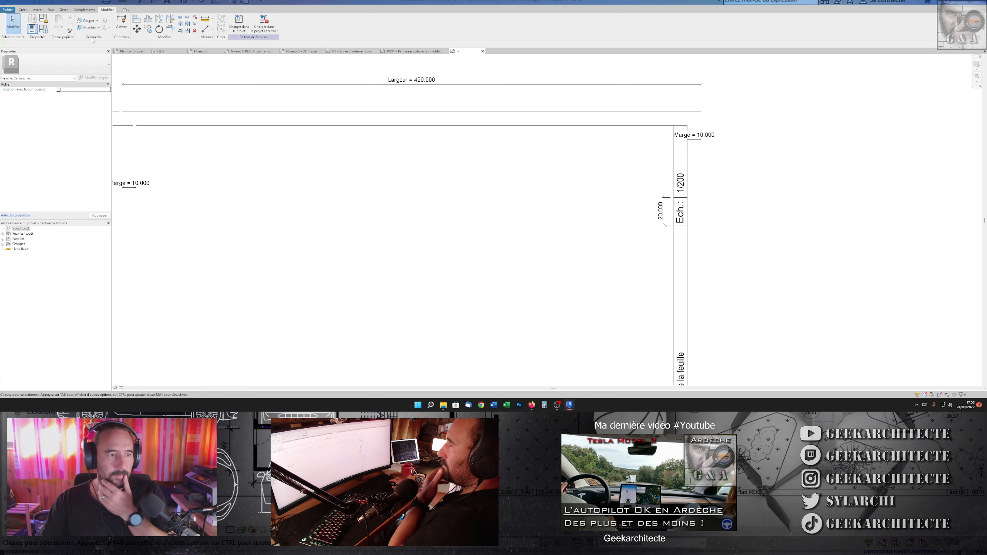
Adjust the Echelle parameter's properties in the family types
left_click(43, 29)
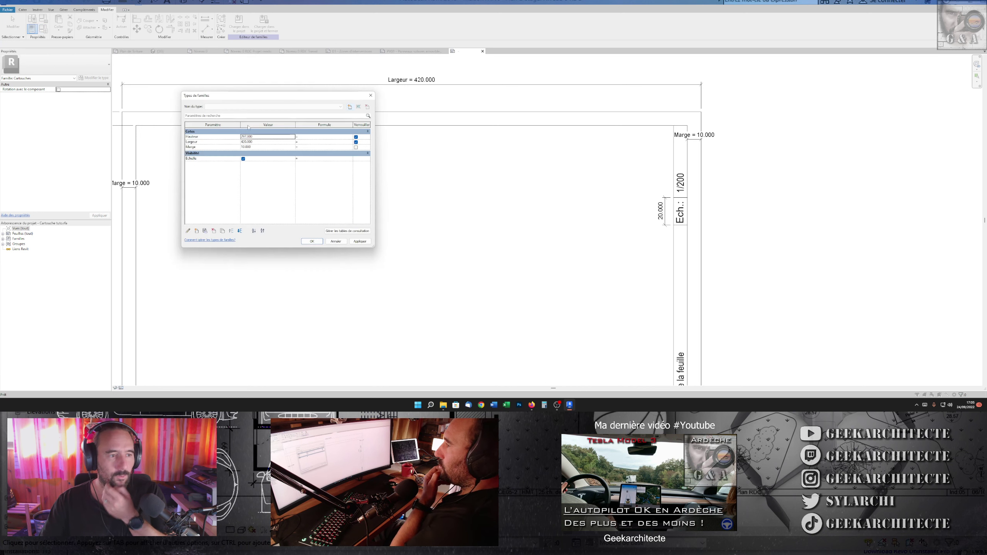
left_click(194, 159)
left_click(188, 231)
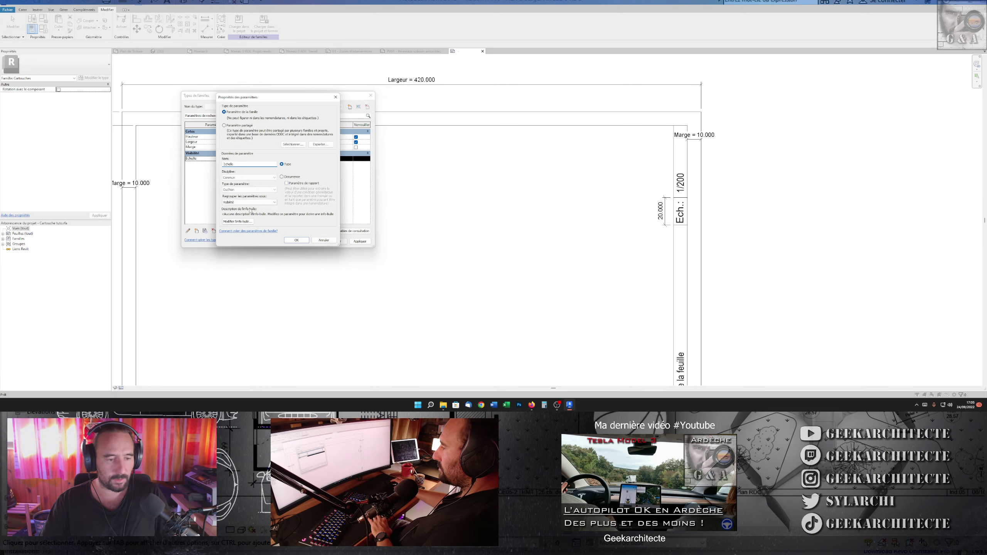
left_click(296, 240)
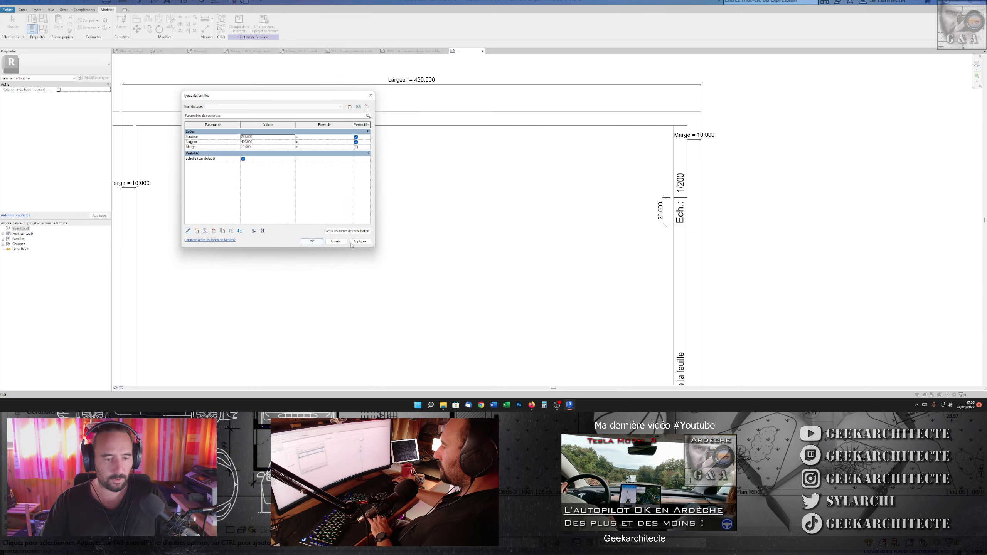
left_click(479, 207)
Save the title block family and reload it into the project
key("ctrl+s")
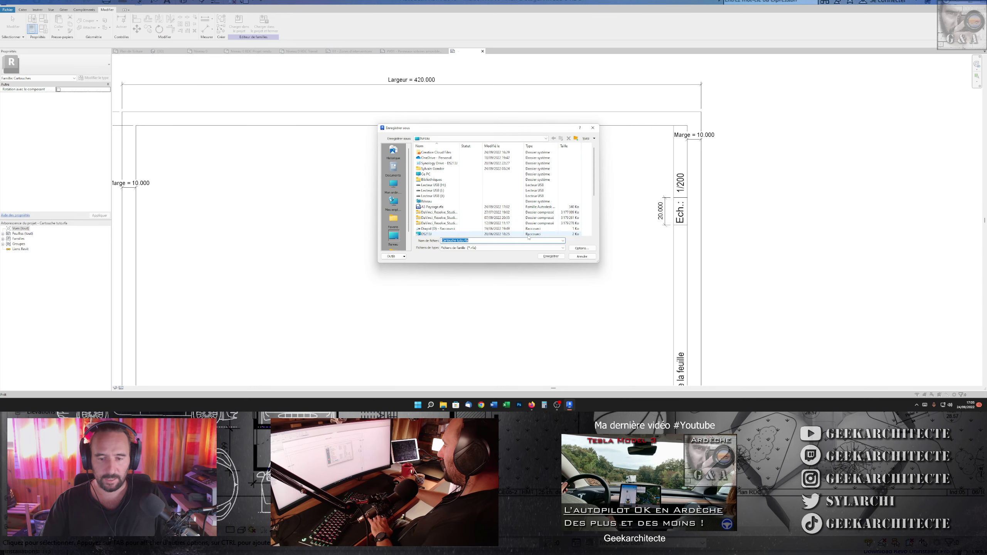
left_click(551, 257)
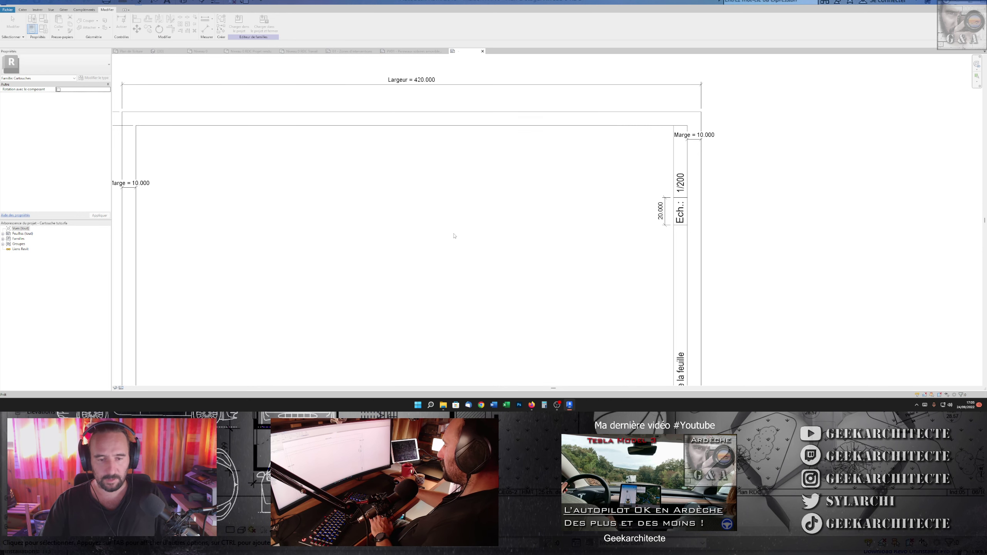
left_click(487, 186)
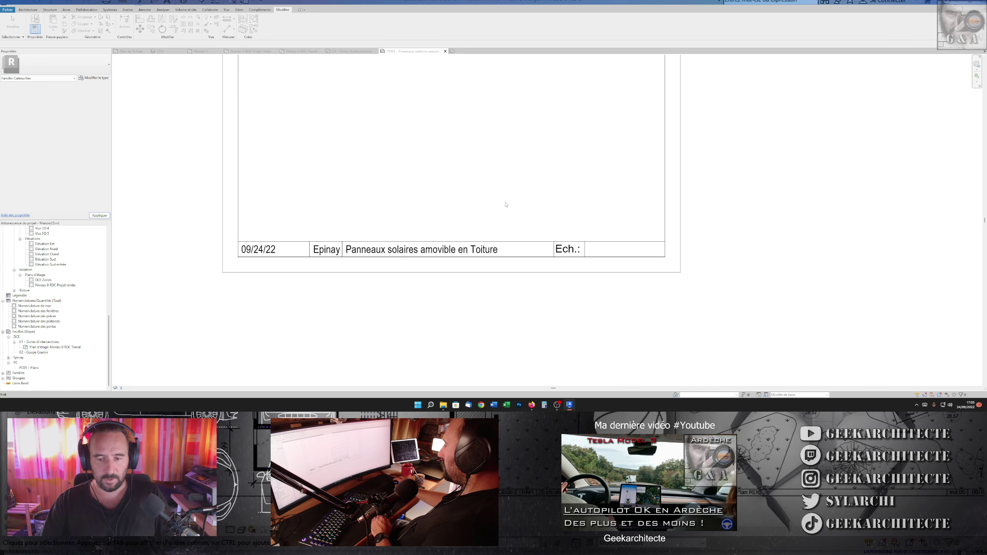
Uncheck Echelle on the PV01 title block to hide the scale field
scroll(504, 205, "down", 3)
scroll(494, 221, "down", 2)
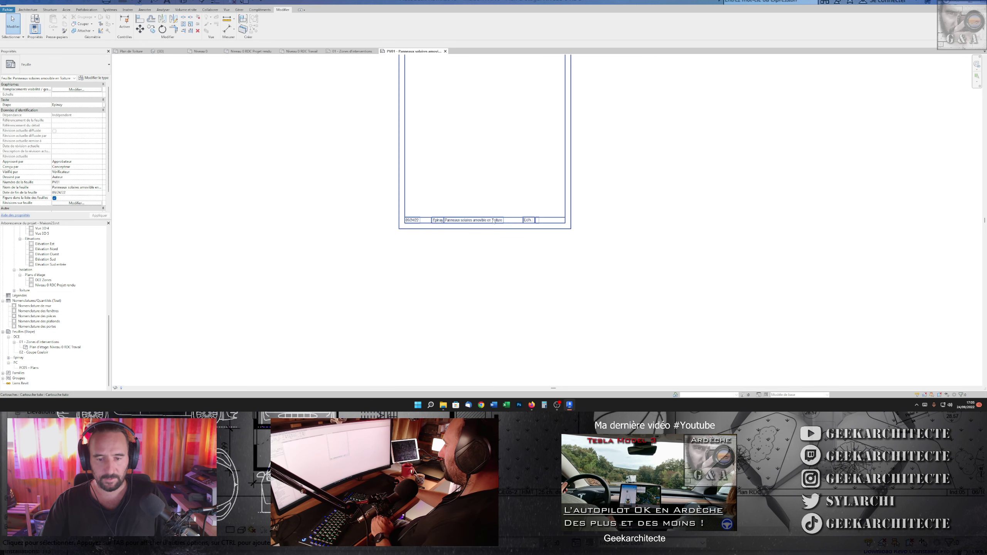
left_click(512, 223)
left_click(57, 157)
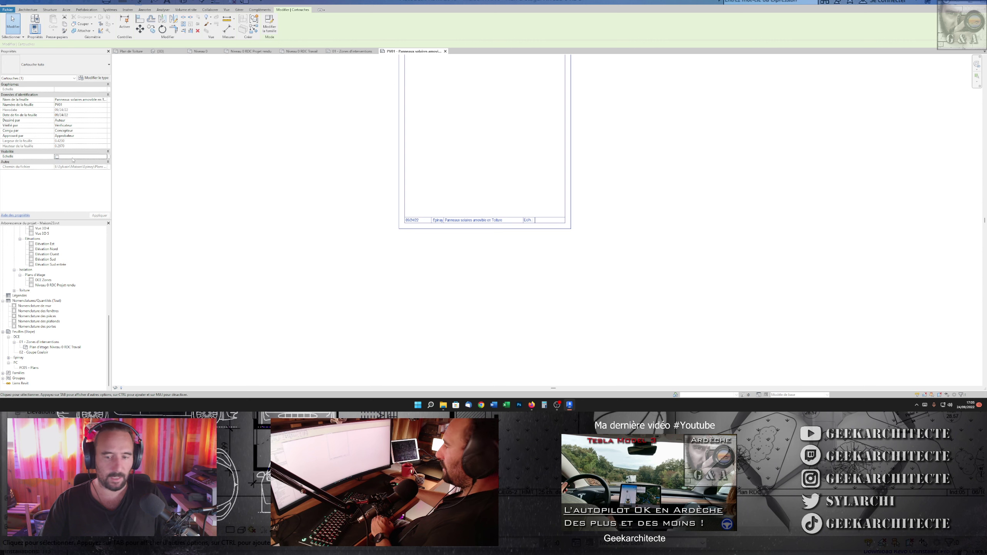
left_click(216, 173)
scroll(414, 269, "up", 1)
scroll(424, 265, "up", 1)
Reselect the title block, then open the Niveau 1 Toiture view
left_click(536, 258)
scroll(518, 282, "down", 2)
scroll(465, 260, "up", 2)
scroll(55, 304, "up", 10)
double_click(49, 357)
Open Plan de Toiture and set its phase filter to Aucun(e)
double_click(41, 269)
left_click(144, 387)
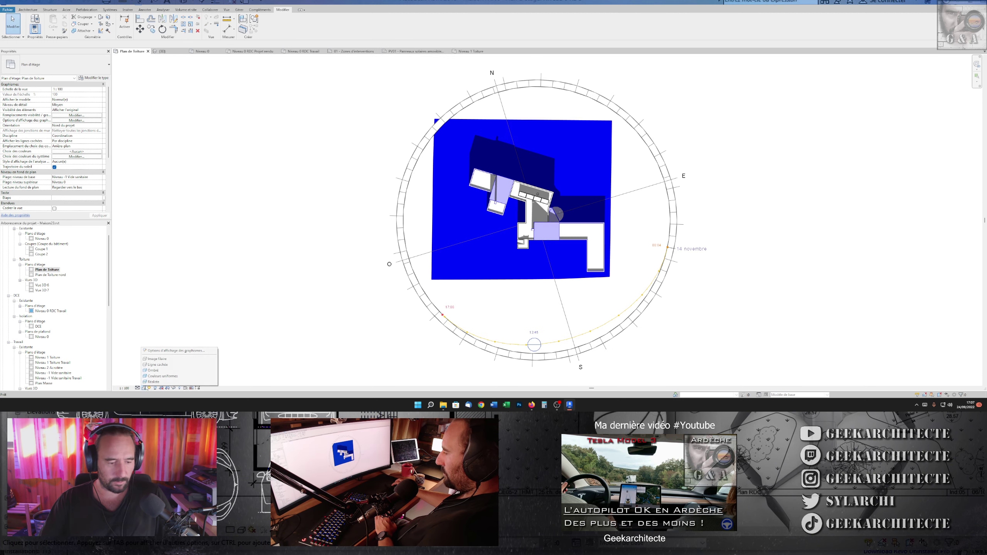
scroll(90, 205, "down", 5)
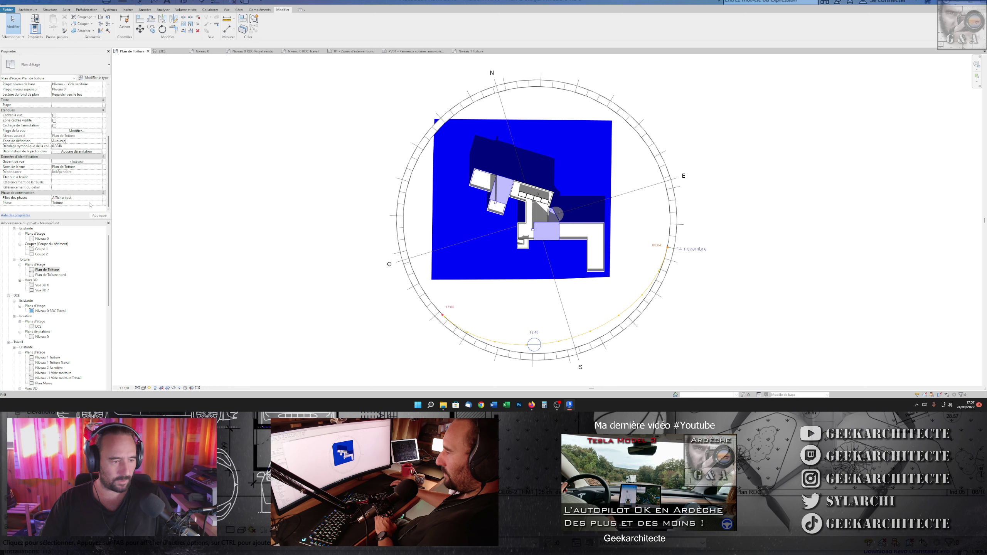
left_click(95, 198)
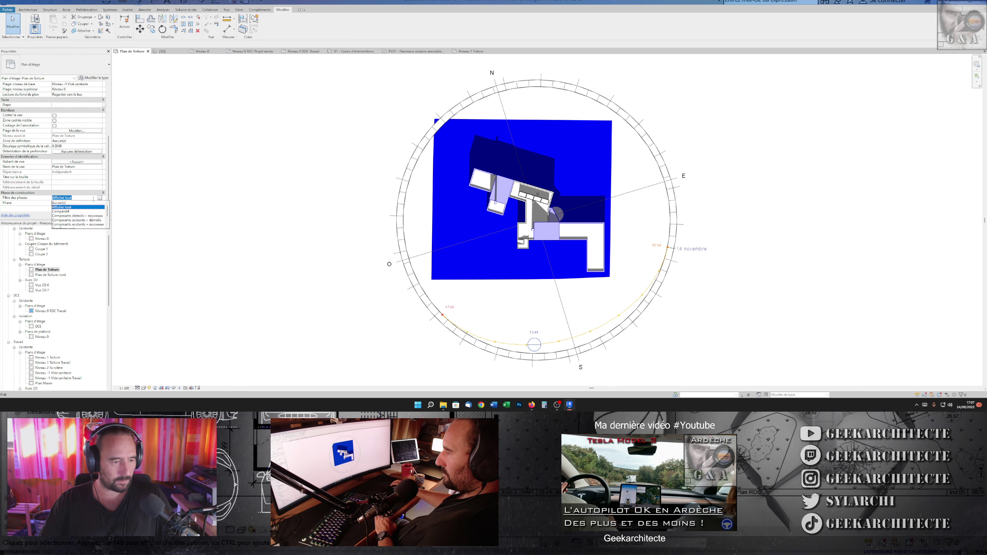
left_click(59, 202)
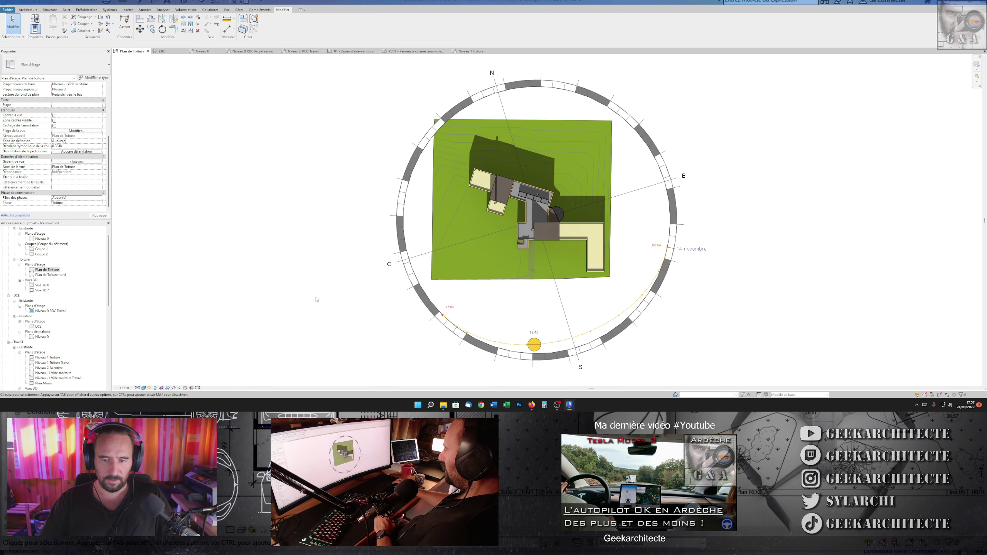
Turn on a visible crop region and tighten it around the house
left_click(55, 115)
left_click(55, 120)
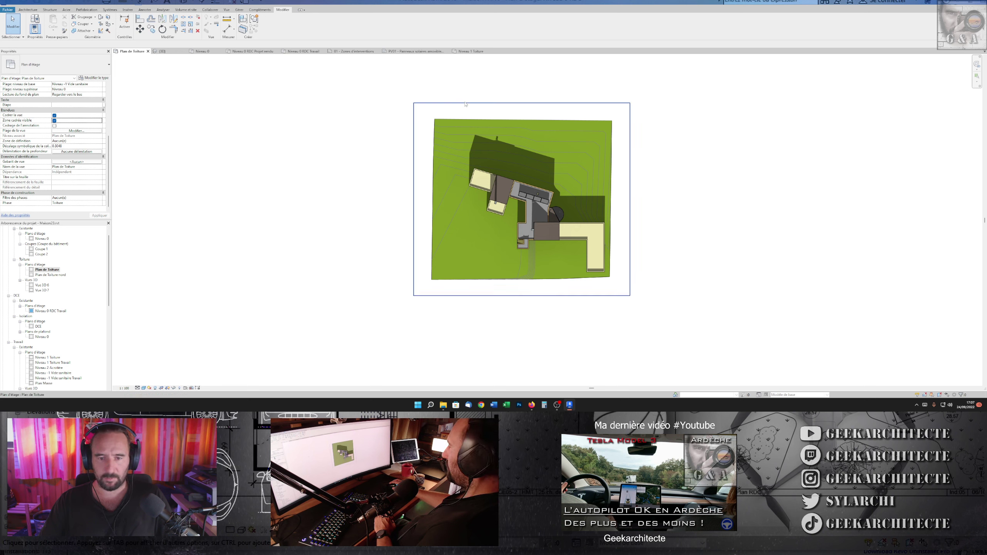
left_click(466, 102)
left_click_drag(523, 103, 522, 163)
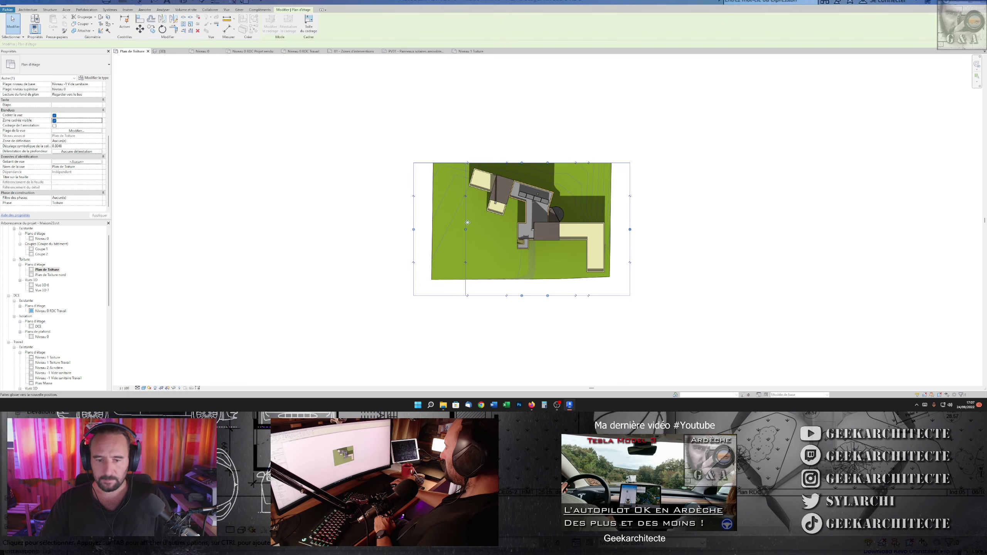
left_click_drag(414, 229, 462, 229)
scroll(544, 233, "up", 2)
scroll(544, 233, "up", 2)
left_click(387, 138)
scroll(387, 138, "up", 1)
left_click(150, 388)
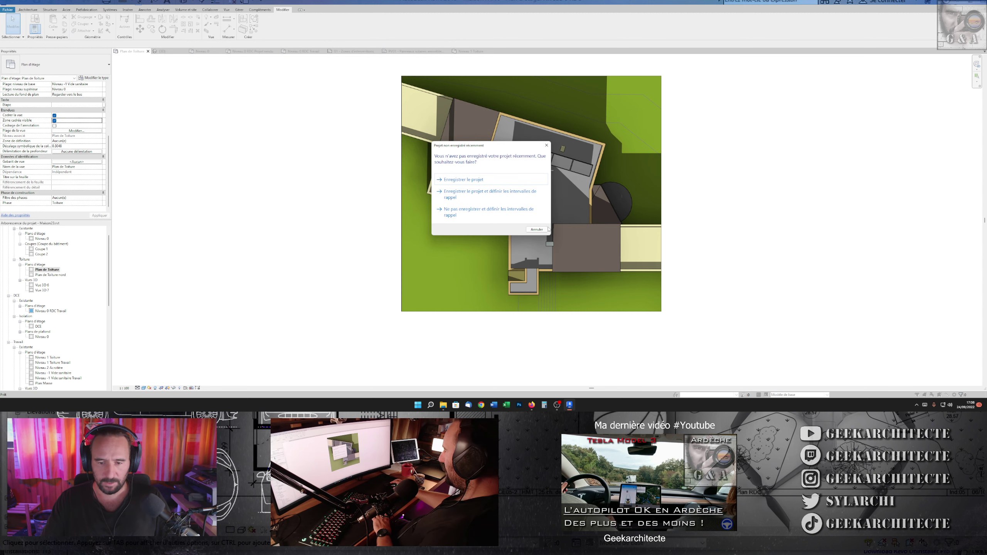
Set the sun to the Solstice d'été preset for noon summer shadows
left_click(547, 229)
key("Down")
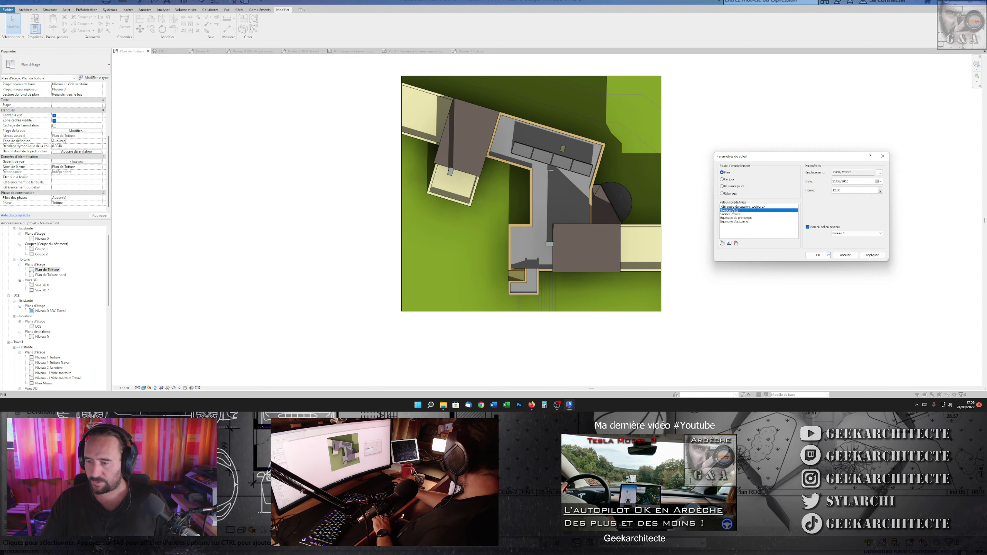
left_click(819, 255)
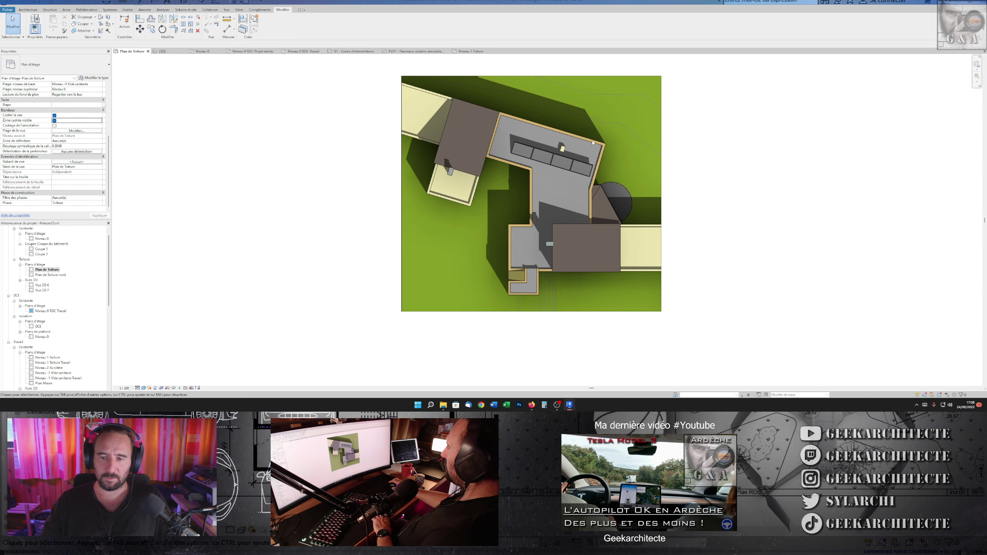
Show the plan as Realistic, then return to plain shaded with SD
left_click(143, 388)
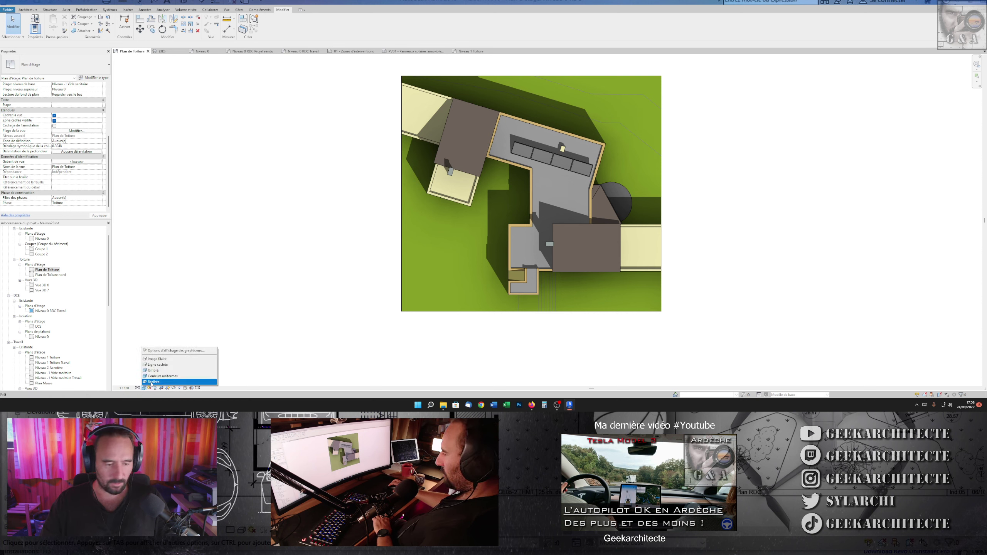
left_click(152, 382)
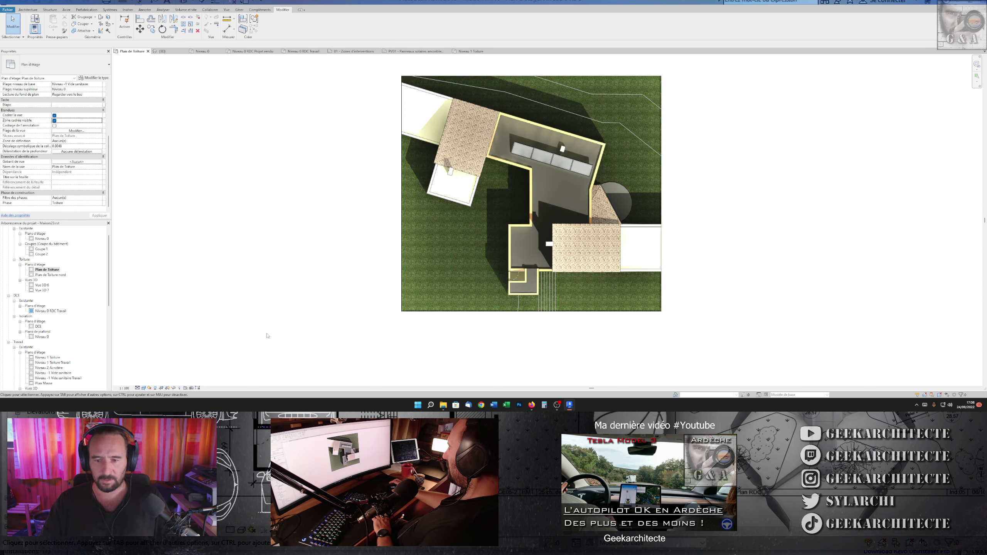
scroll(267, 336, "up", 1)
middle_click_drag(267, 336, 163, 368)
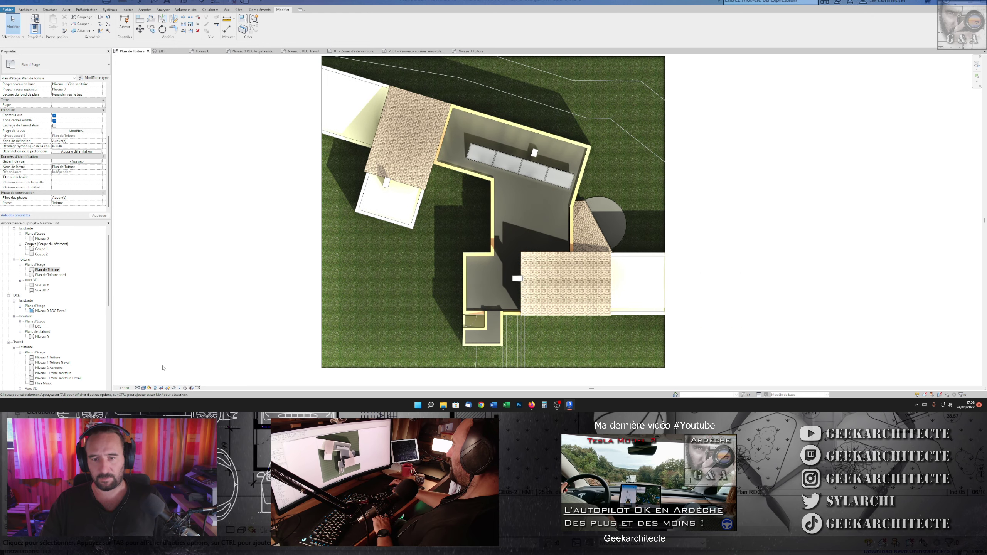
scroll(163, 367, "down", 1)
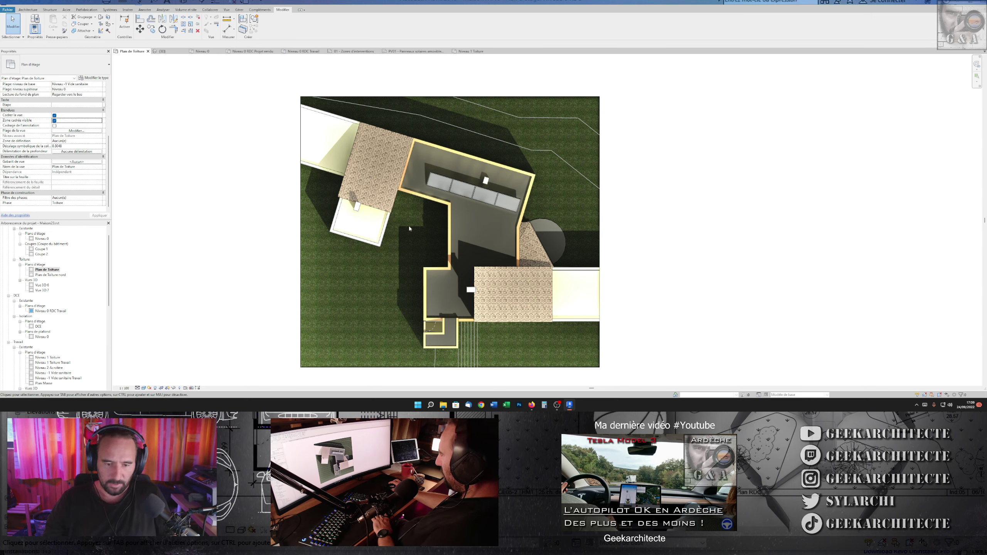
key("s")
key("d")
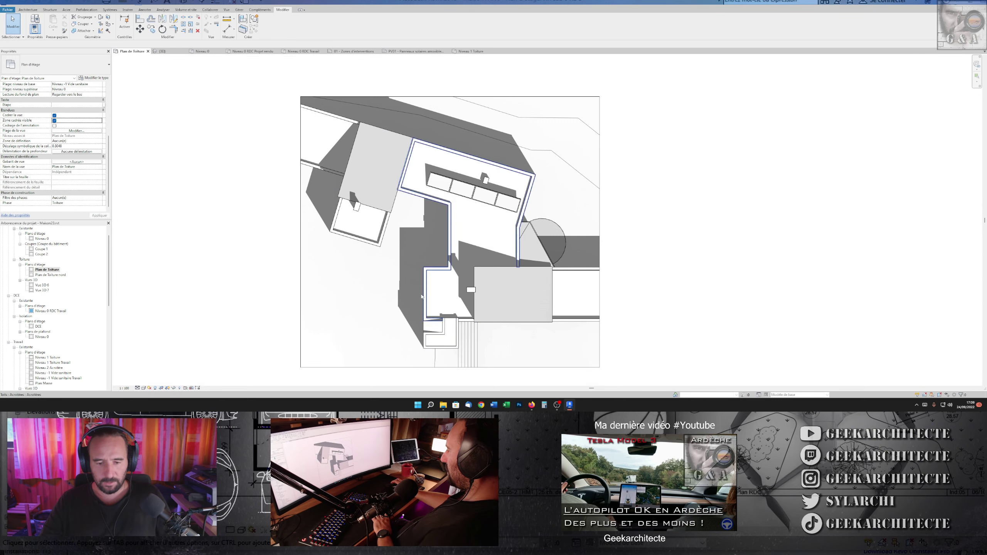
right_click(46, 269)
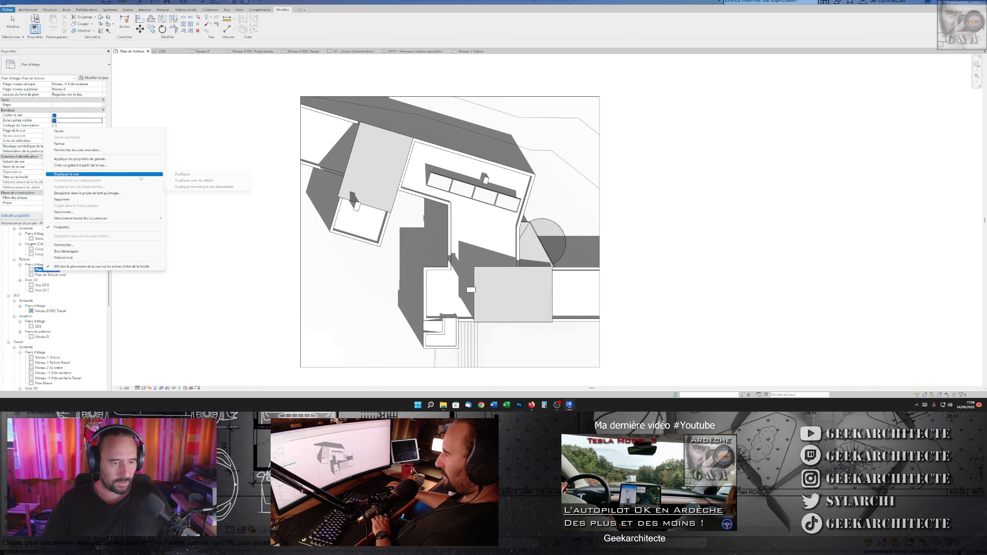
Duplicate the roof plan as Plan de Toiture PV
left_click(182, 175)
type("PV")
key("Return")
Draw a red dotted detail line along the main roof's upper edge
left_click(145, 10)
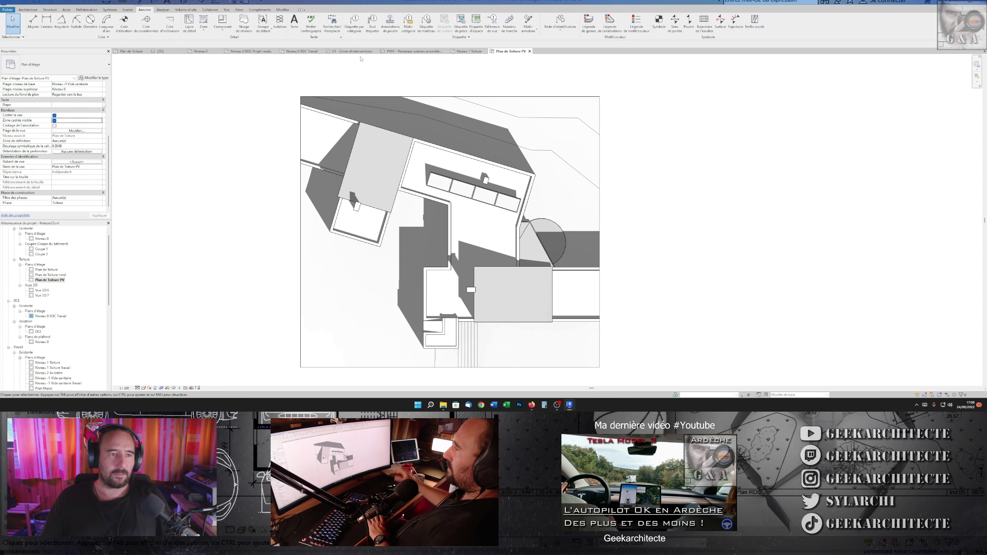
left_click(189, 23)
left_click(321, 26)
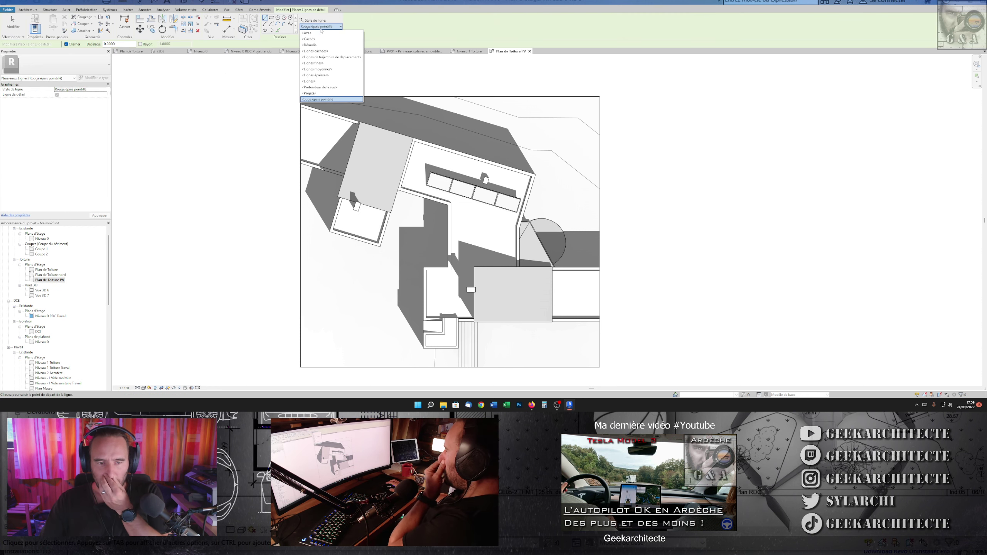
left_click(362, 130)
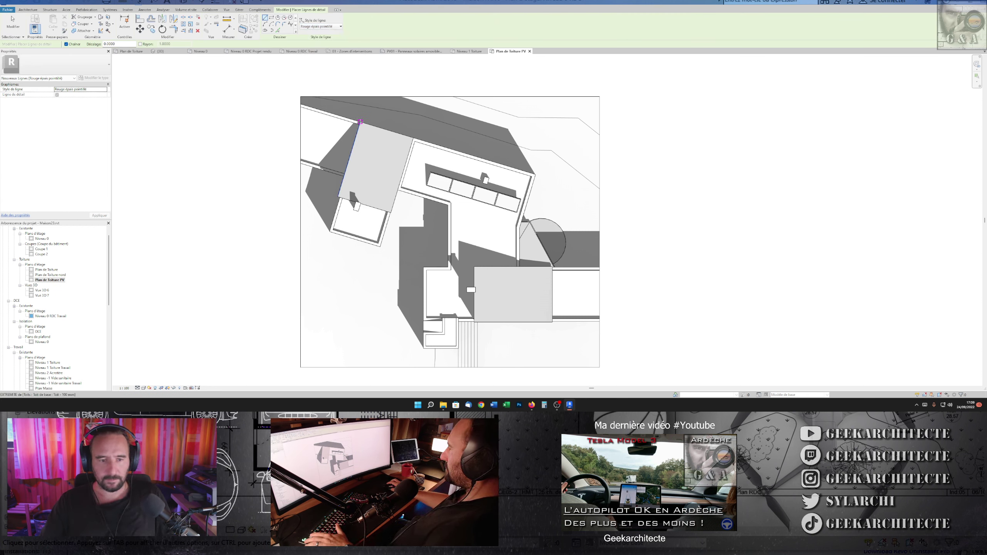
left_click(365, 105)
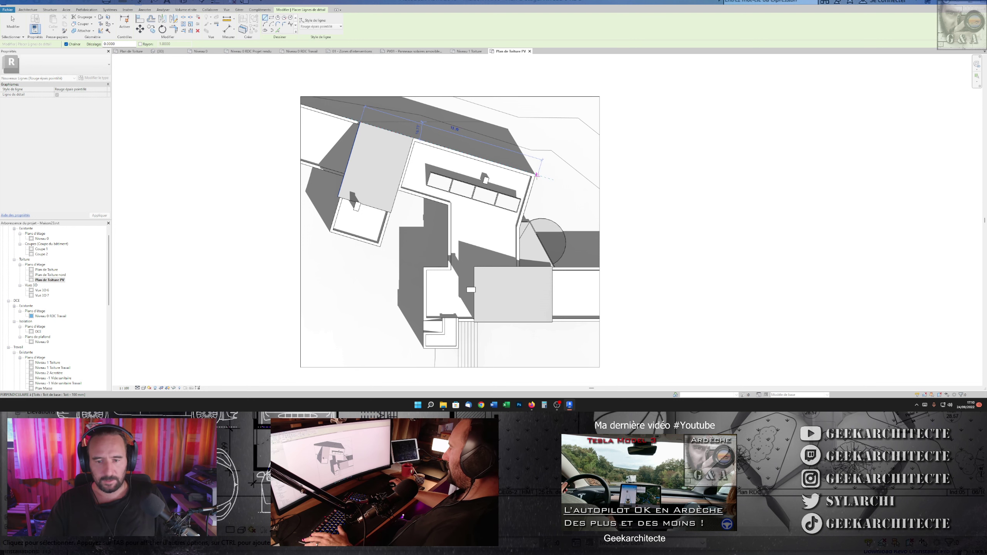
scroll(537, 175, "up", 3)
left_click(537, 172)
scroll(537, 173, "down", 2)
scroll(537, 172, "down", 3)
scroll(537, 173, "up", 3)
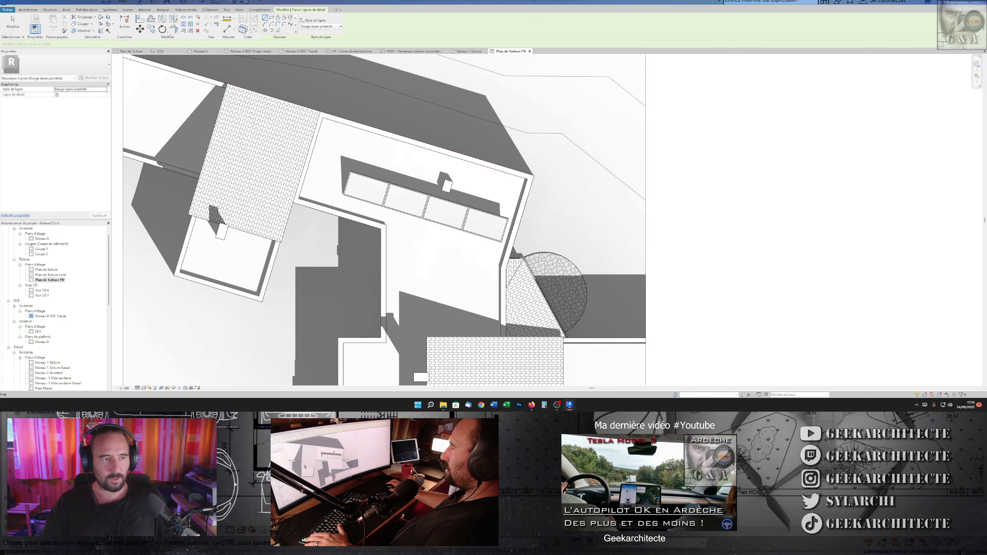
key("Escape")
key("Escape")
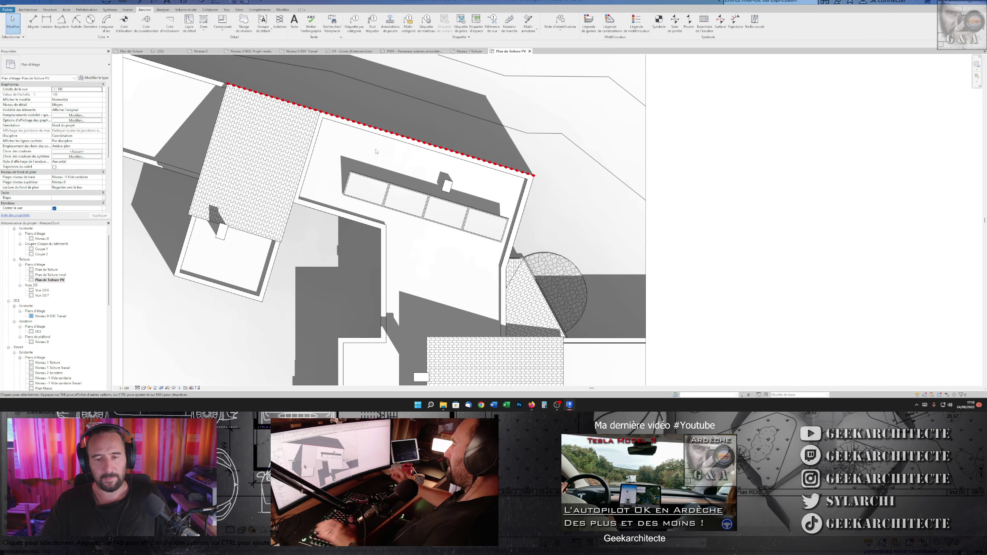
scroll(414, 145, "down", 2)
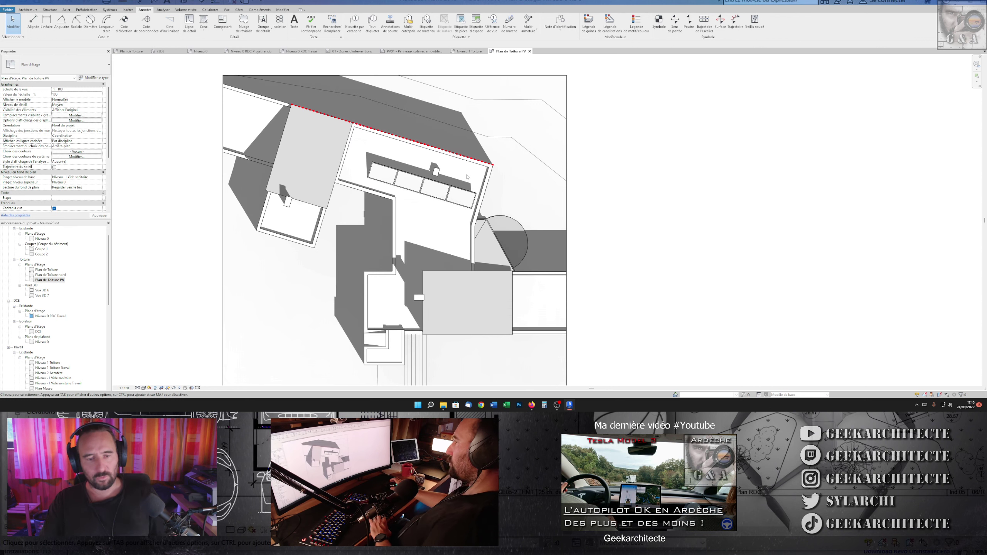
left_click(428, 146)
Move the red dotted line's left end to the flat roof corner
middle_click_drag(217, 51, 283, 61)
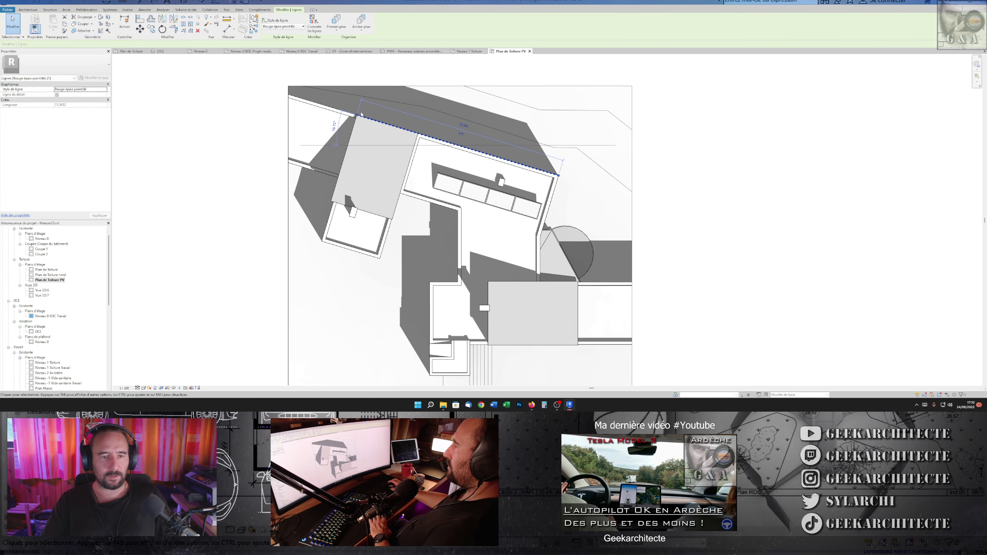
scroll(386, 148, "up", 1)
scroll(383, 141, "up", 1)
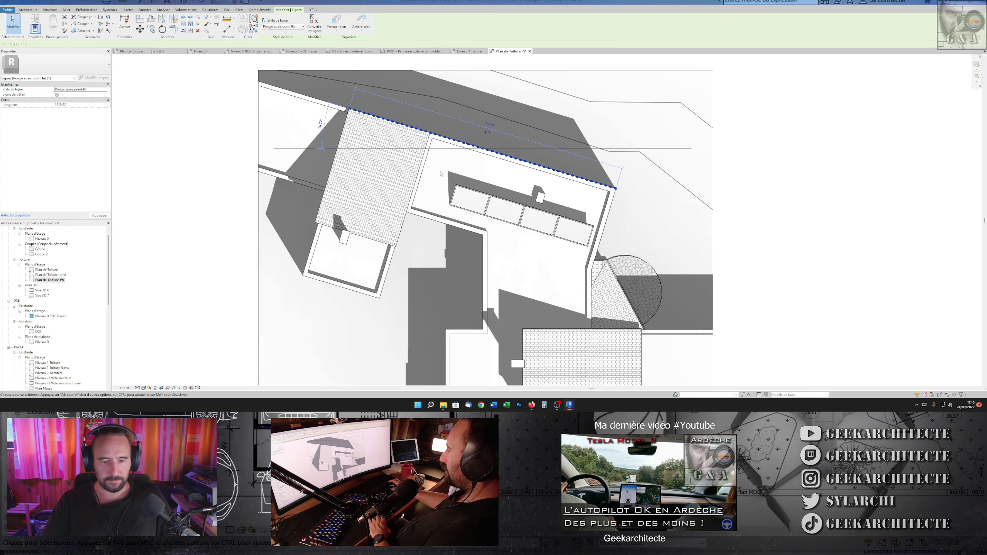
left_click_drag(349, 109, 429, 132)
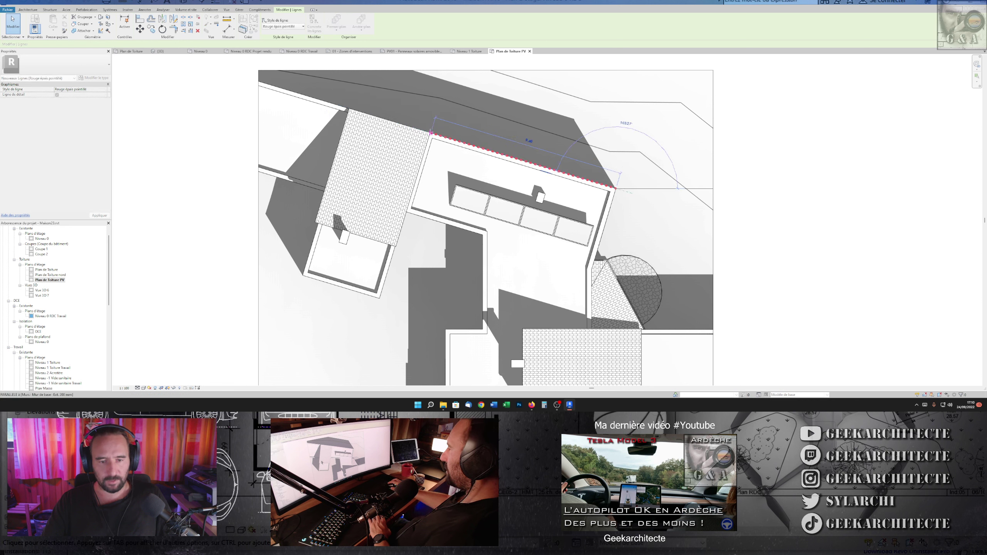
left_click_drag(429, 132, 429, 132)
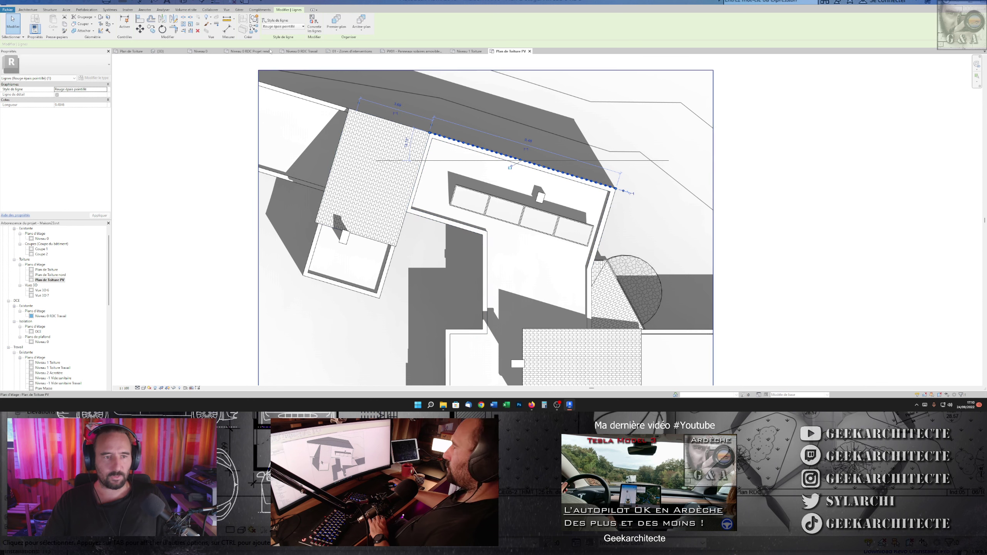
scroll(415, 139, "down", 2)
key("Escape")
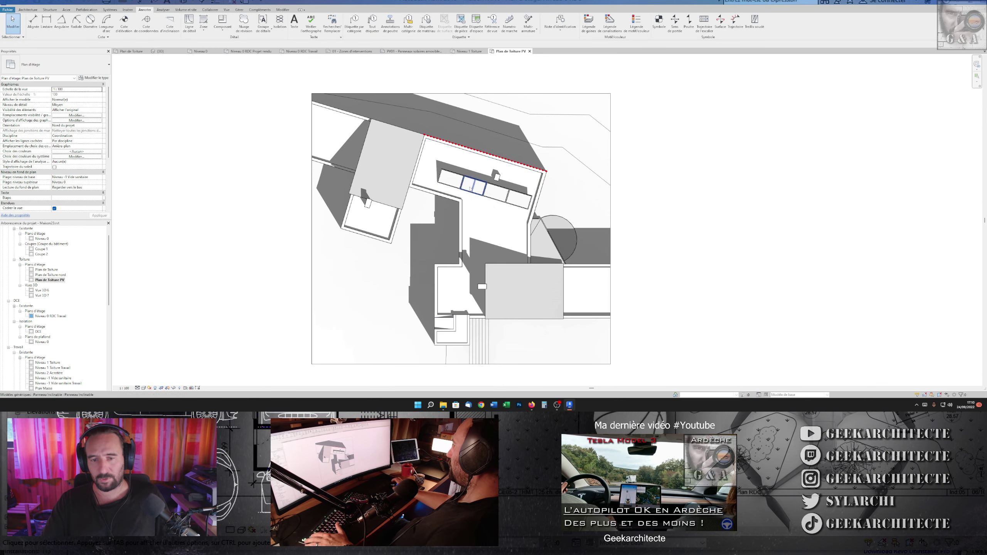
Draw a second red dotted detail line along the roof's left edge
scroll(467, 187, "up", 2)
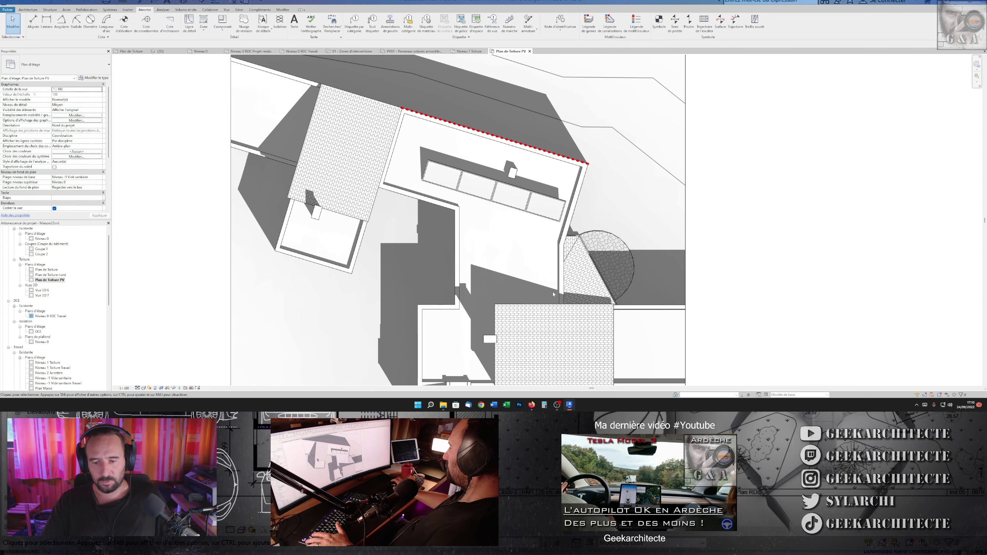
middle_click_drag(553, 295, 557, 257)
left_click(365, 215)
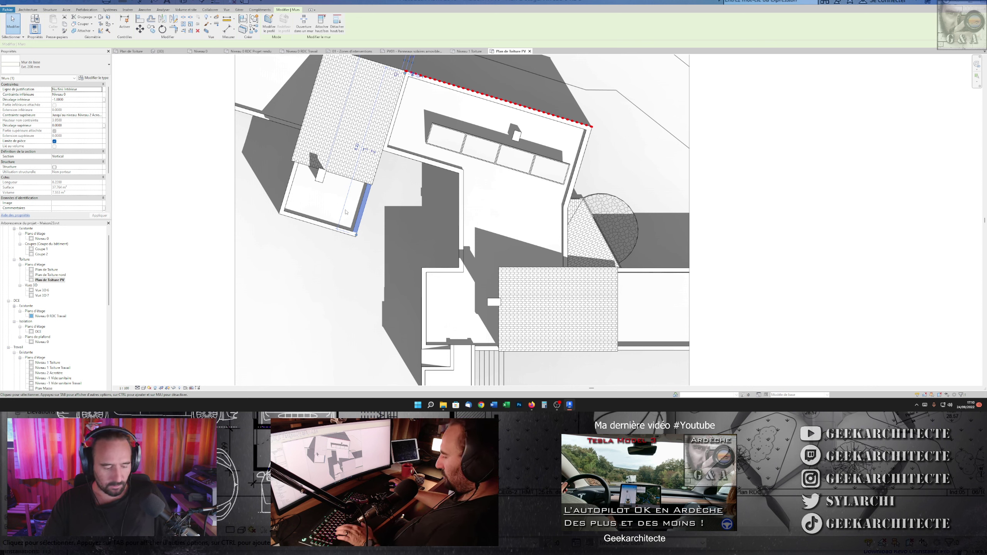
key("c")
key("s")
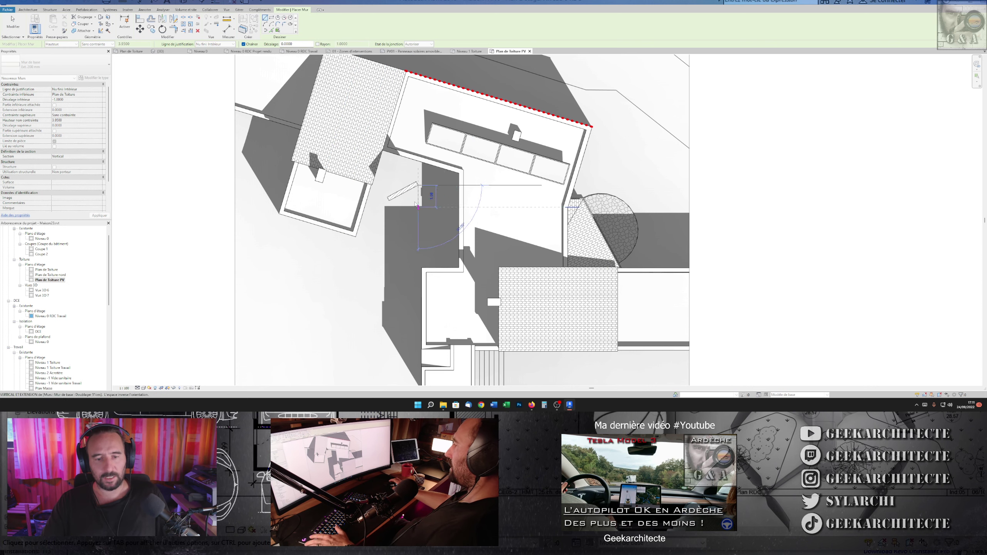
key("Escape")
key("Escape")
scroll(416, 79, "up", 2)
key("d")
key("l")
left_click(400, 67)
left_click(365, 187)
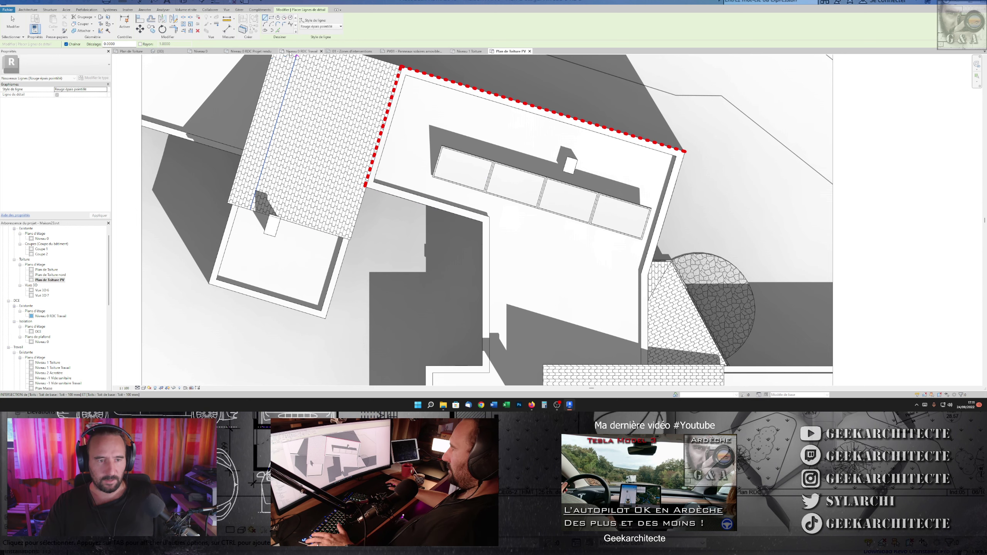
Pick the lower, vertical and bottom roof edges as red dotted lines
left_click(278, 31)
left_click(428, 204)
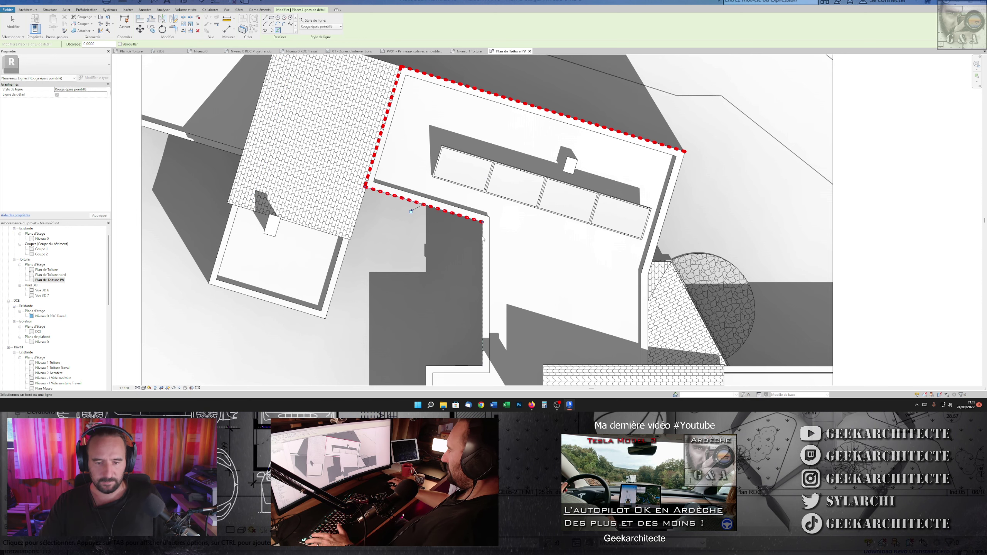
left_click(485, 238)
scroll(539, 171, "down", 2)
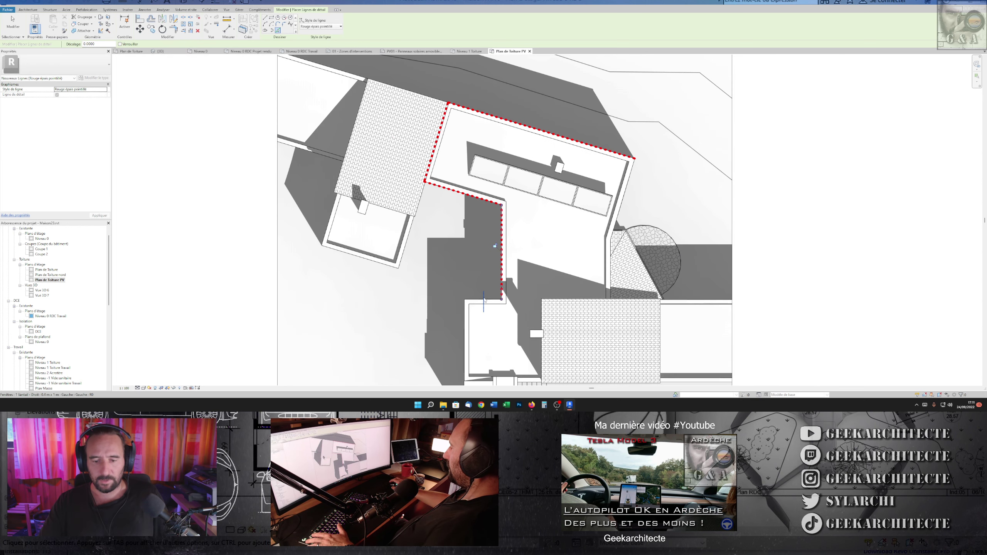
left_click(480, 303)
middle_click_drag(481, 303, 484, 238)
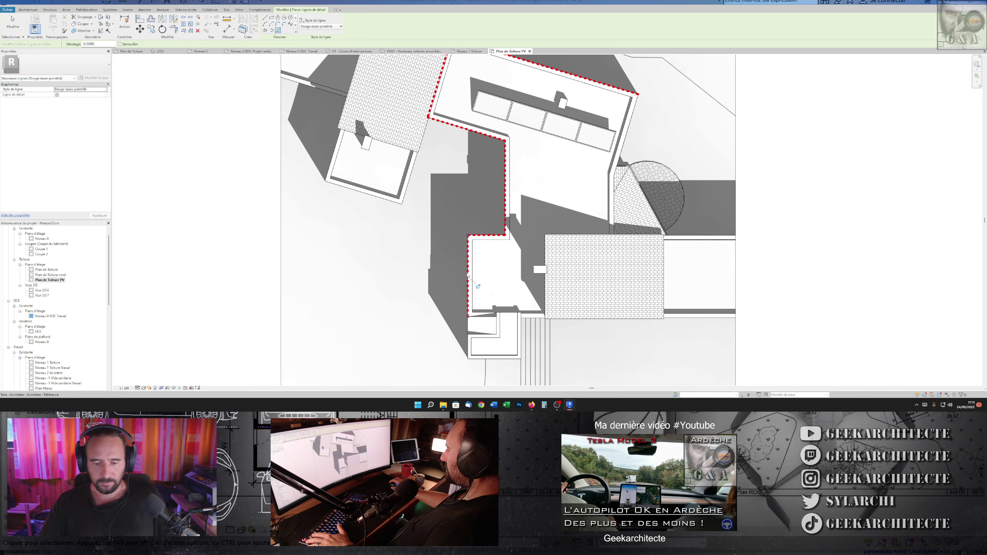
scroll(468, 275, "up", 2)
Pick the remaining right, top and round-roof edges to complete the outline
left_click(536, 292)
left_click(564, 267)
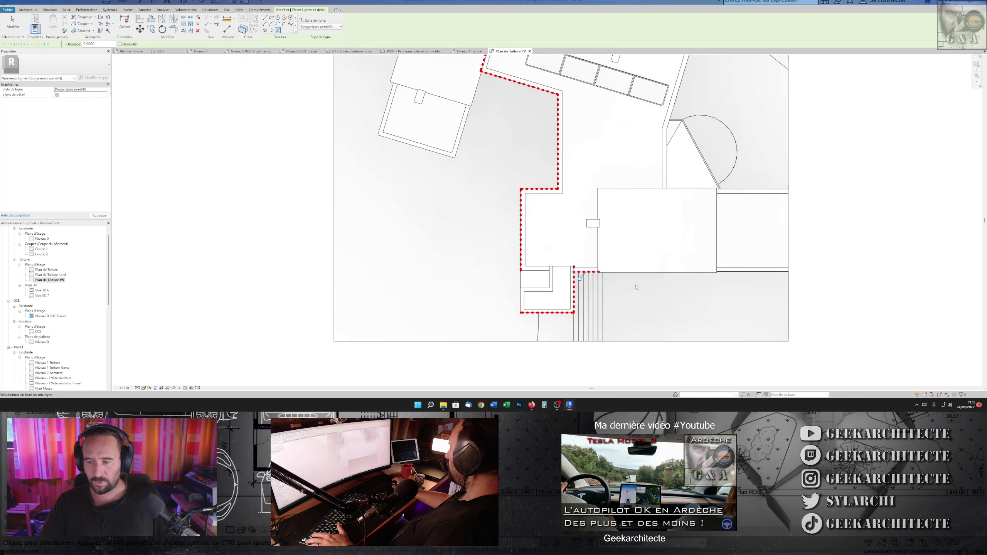
scroll(564, 268, "down", 3)
scroll(661, 239, "up", 2)
left_click(662, 239)
left_click(664, 191)
left_click(614, 173)
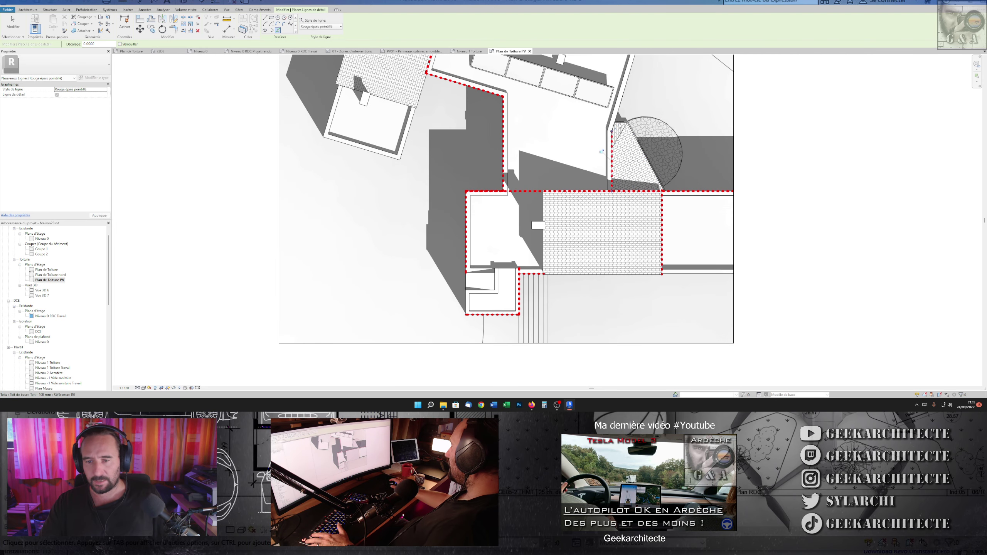
left_click(619, 113)
key("Escape")
key("Escape")
middle_click_drag(619, 112, 600, 149)
Trim the outline lines to clean corners and select the 13-line chain
key("t")
key("r")
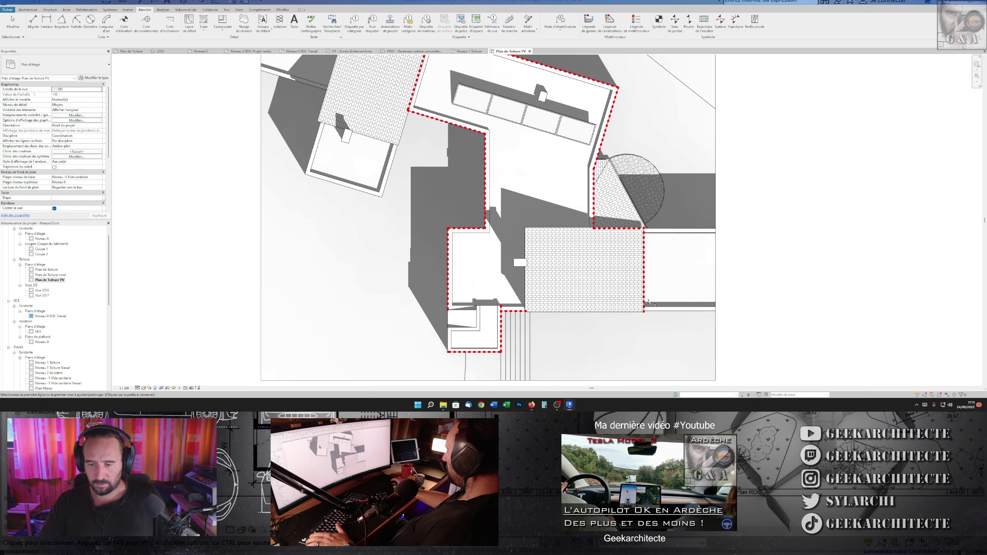
key("Escape")
scroll(469, 311, "down", 1)
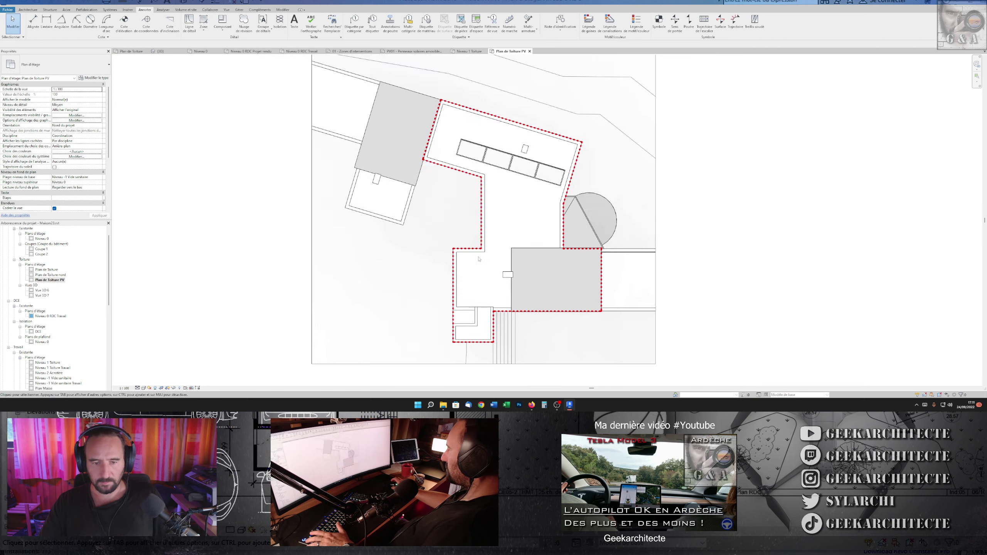
key("Tab")
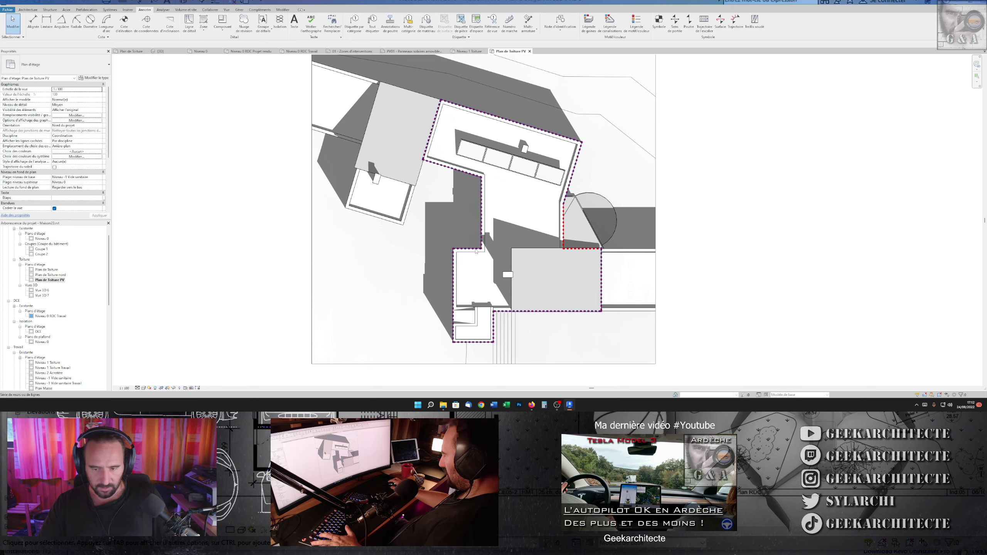
key("t")
key("r")
left_click(601, 269)
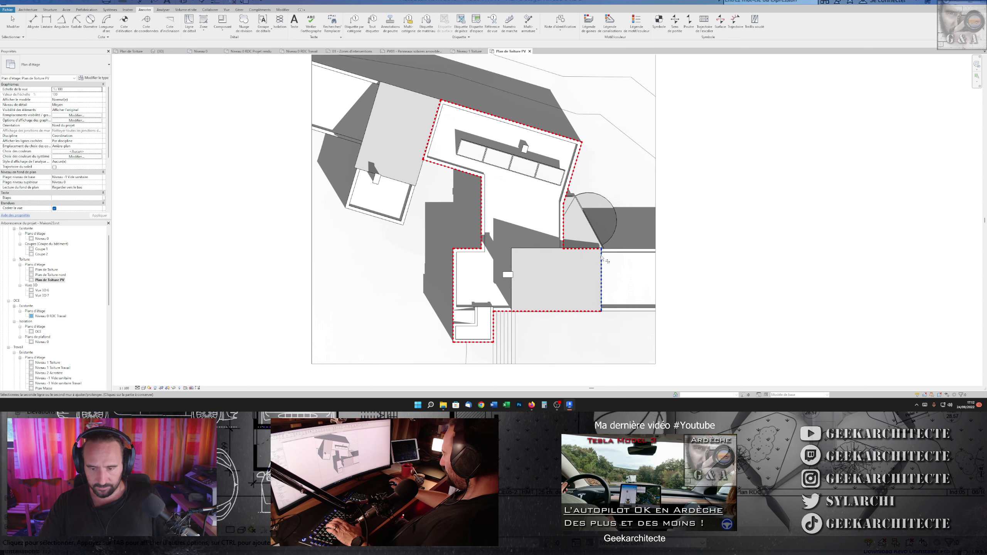
key("Escape")
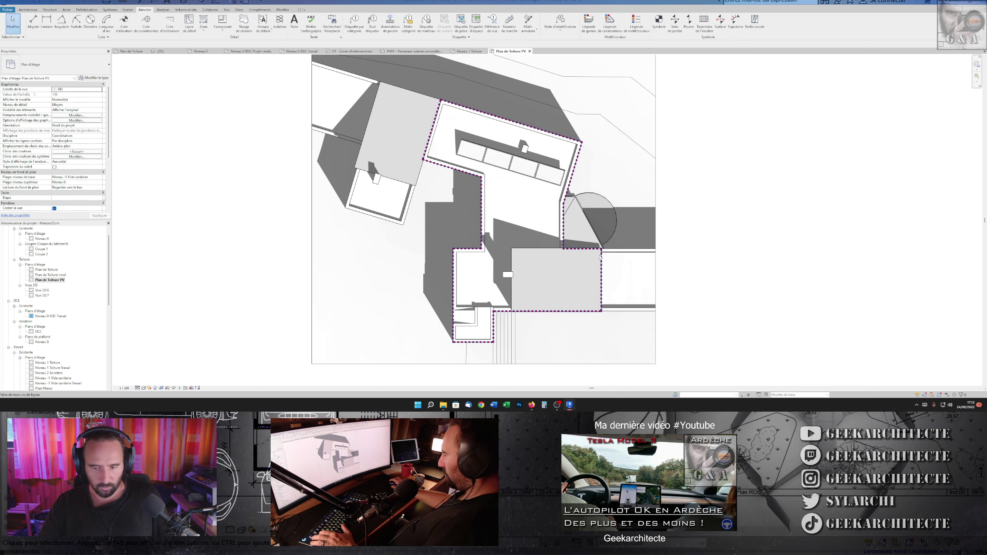
left_click(601, 257)
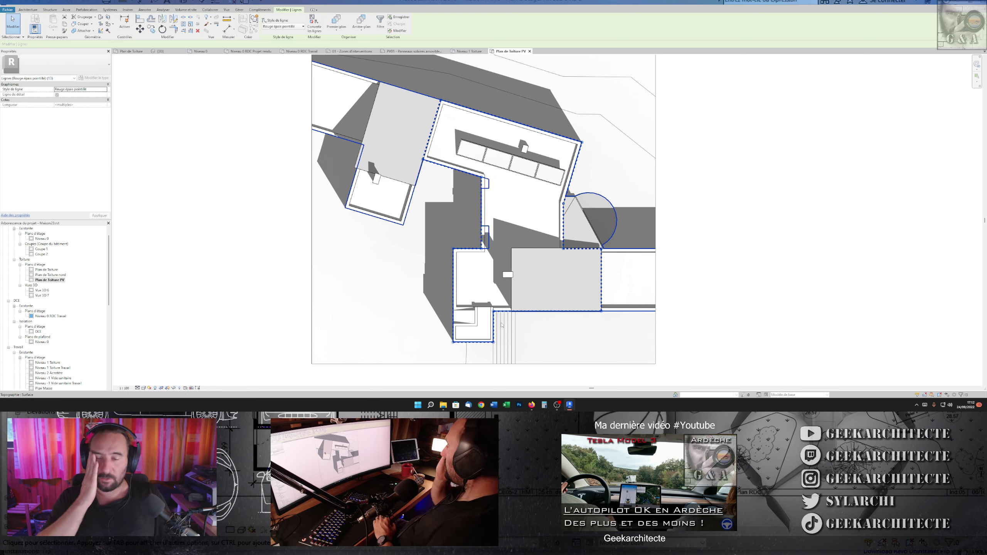
Group the outline chain as detail group Contour and cut it from the view
key("Escape")
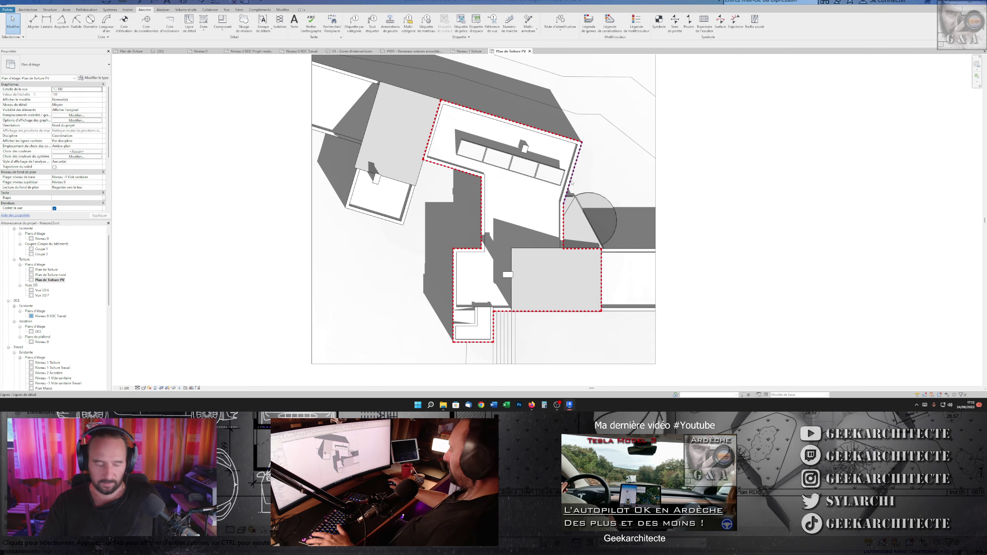
key("Tab")
left_click(572, 183)
left_click(247, 21)
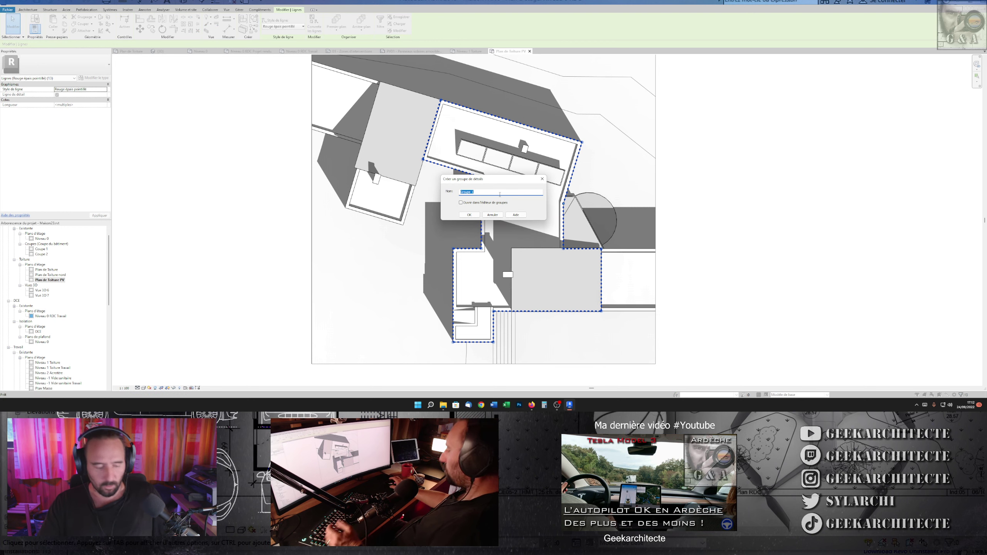
type("Conto")
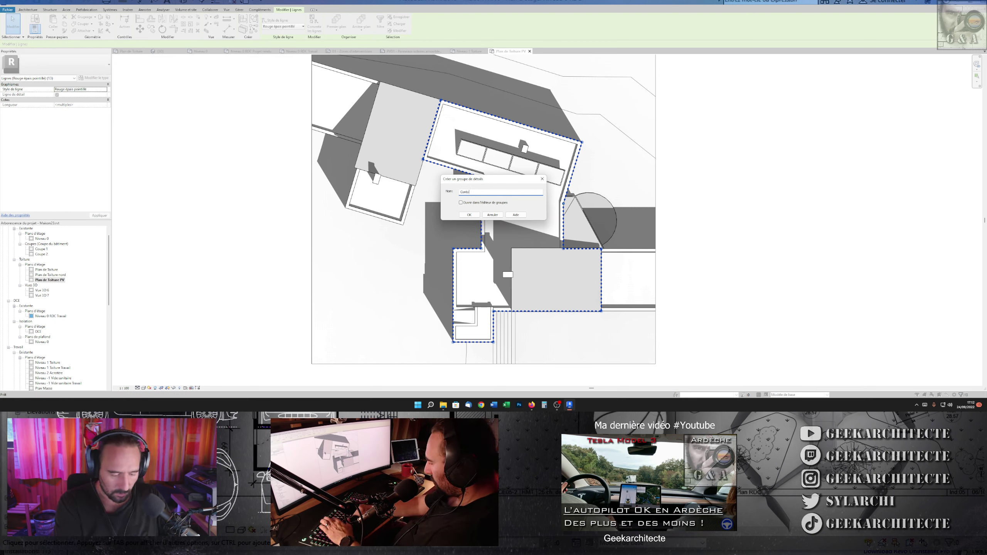
key("Return")
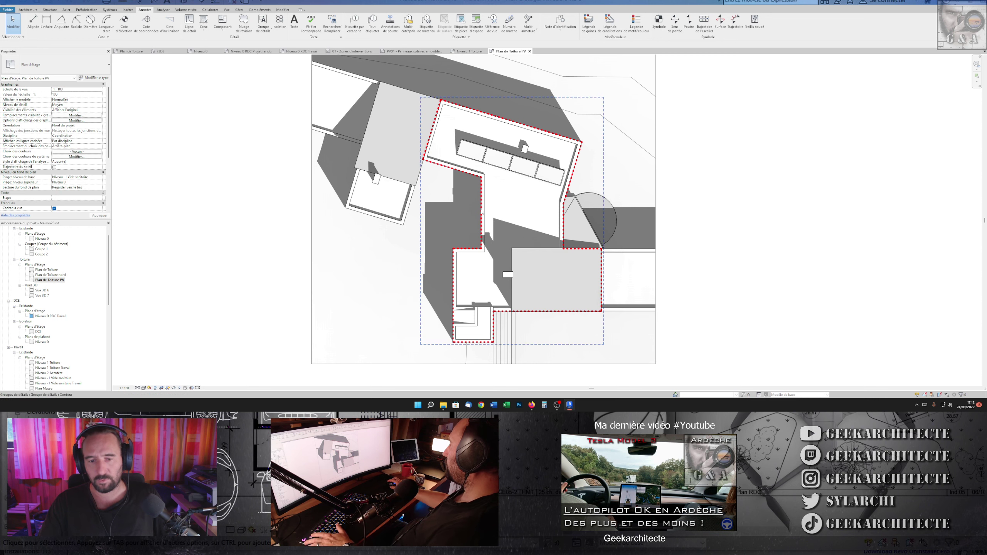
key("ctrl+z")
key("Escape")
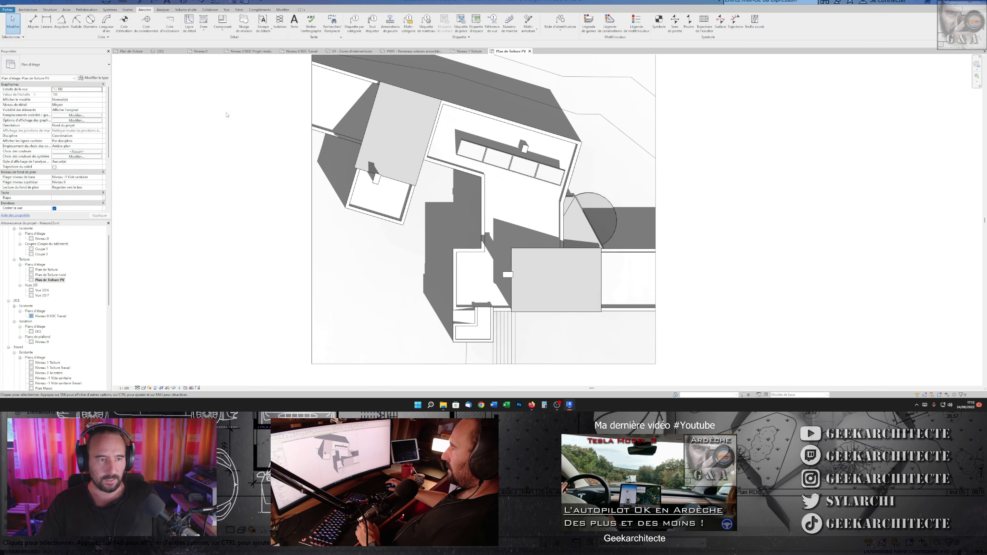
Create a filled region from the roof outline pasted aligned to the current view
left_click(199, 21)
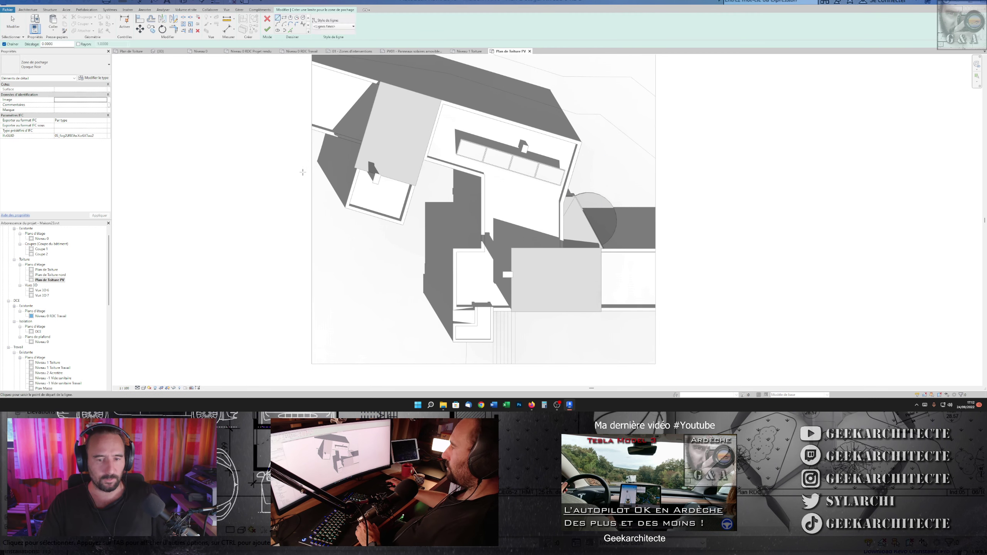
left_click(53, 30)
left_click(66, 75)
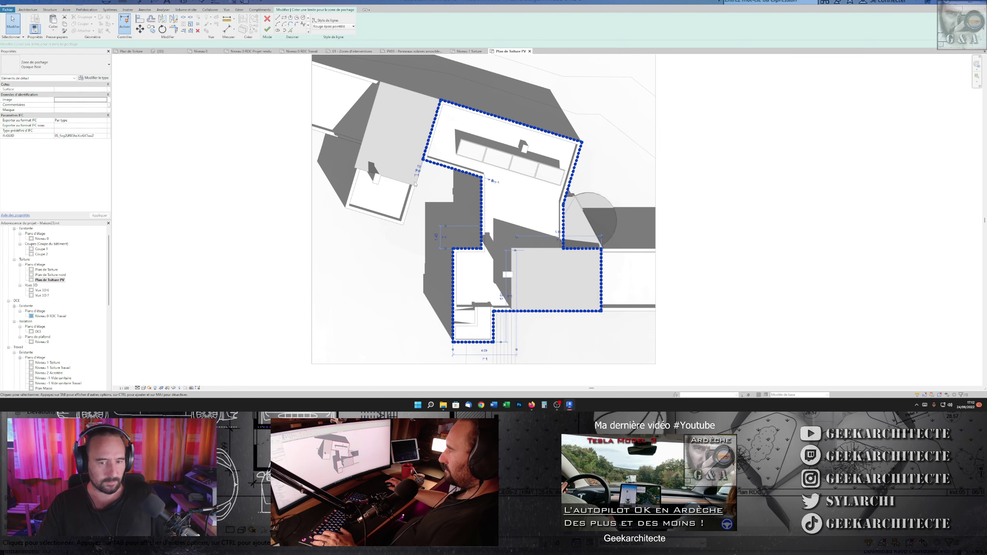
key("Escape")
left_click(267, 29)
key("Escape")
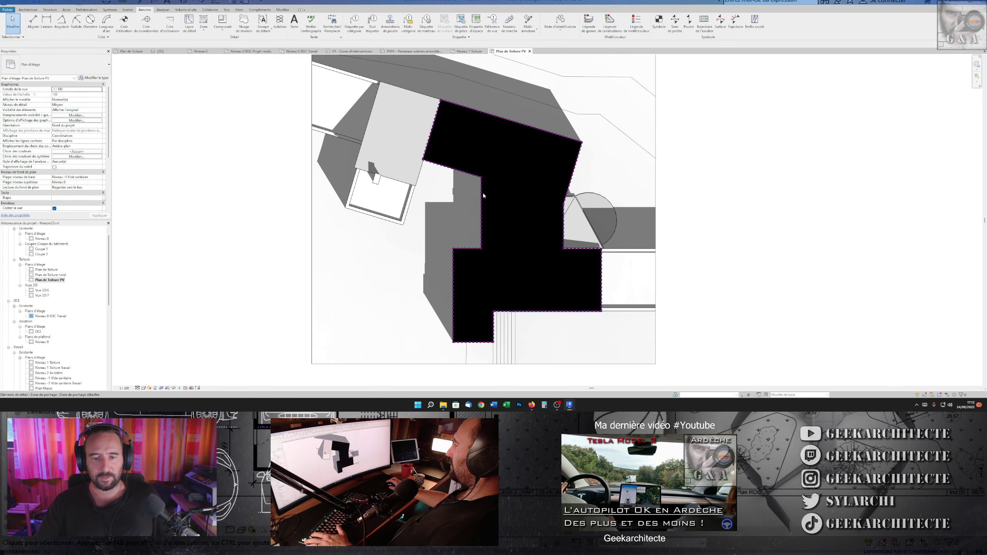
Select the black filled region and start duplicating its type
left_click(483, 193)
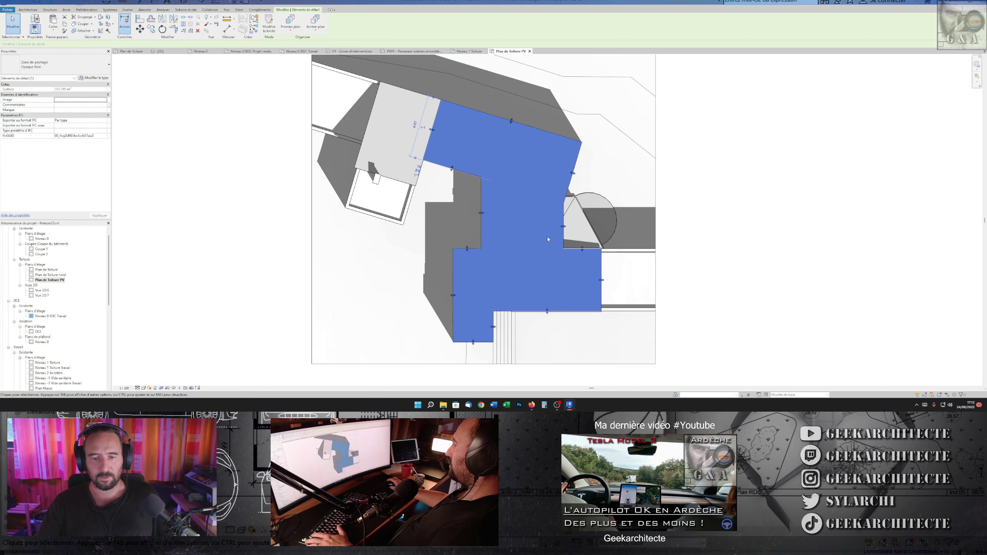
left_click(95, 78)
left_click(536, 133)
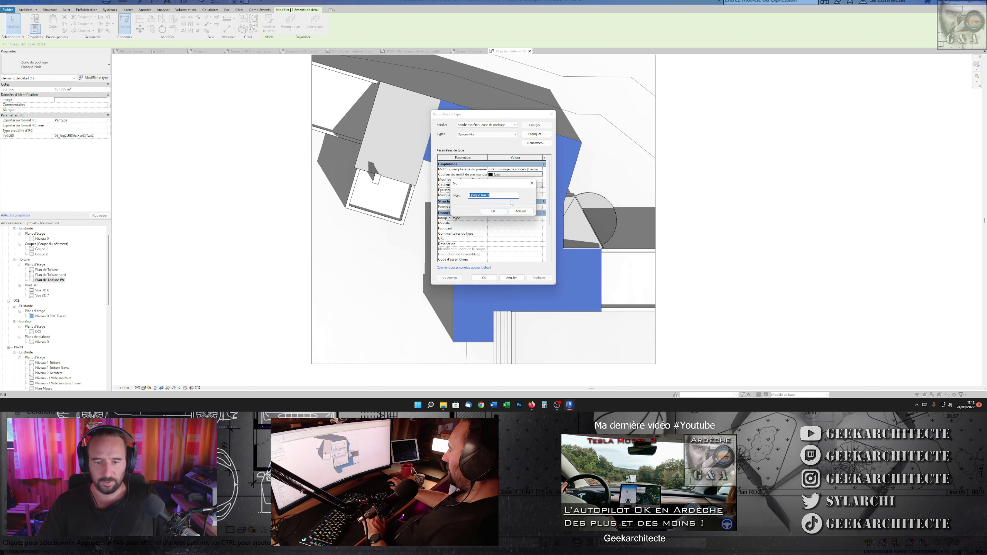
Cancel the duplicate and assign the Hachures Transparentes type to the region
left_click(521, 211)
left_click(486, 134)
left_click(474, 147)
left_click(484, 278)
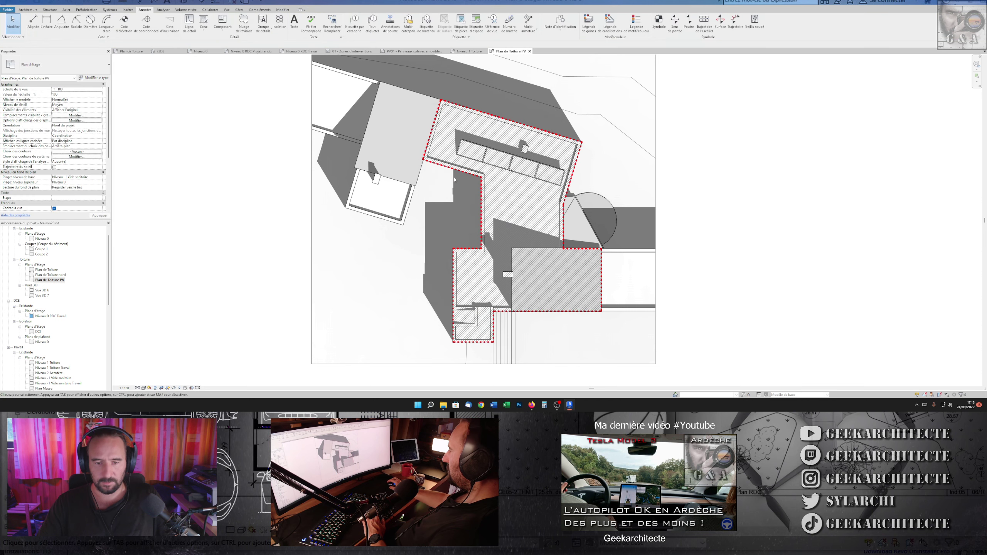
Duplicate Opaque Blanc as 'Transparent Blanc' with masking off and apply it
left_click(94, 78)
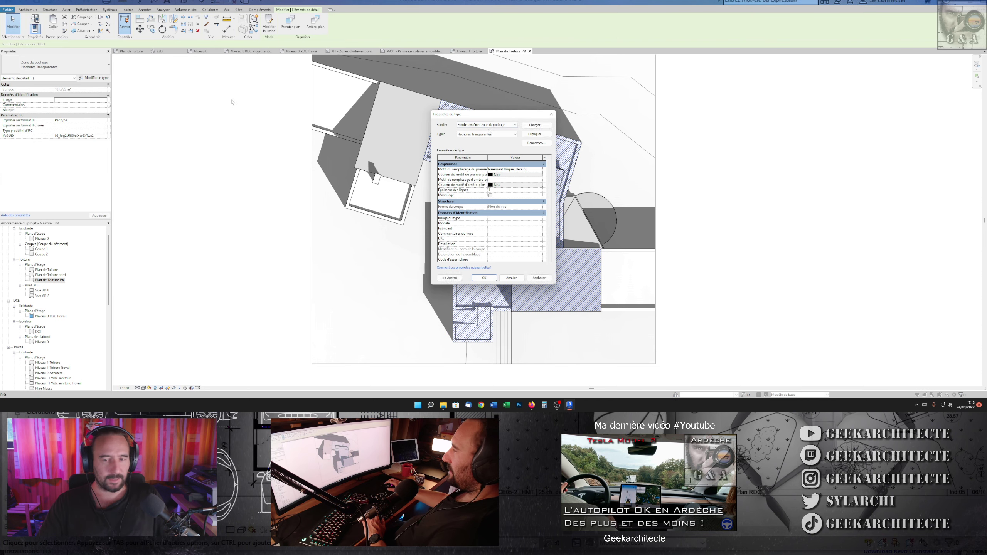
left_click(492, 134)
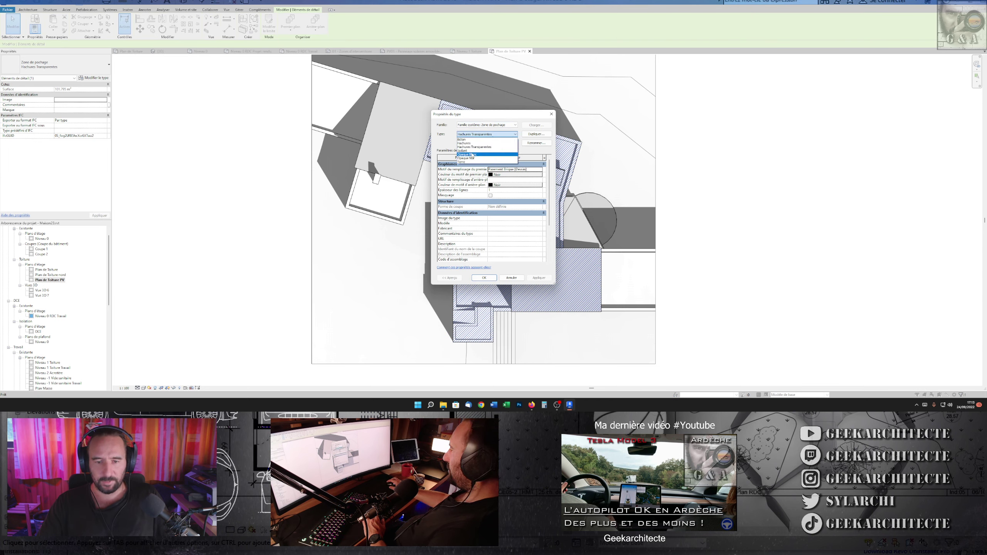
left_click(486, 157)
left_click(525, 144)
type("Transparent Blanc")
key("Return")
left_click(490, 195)
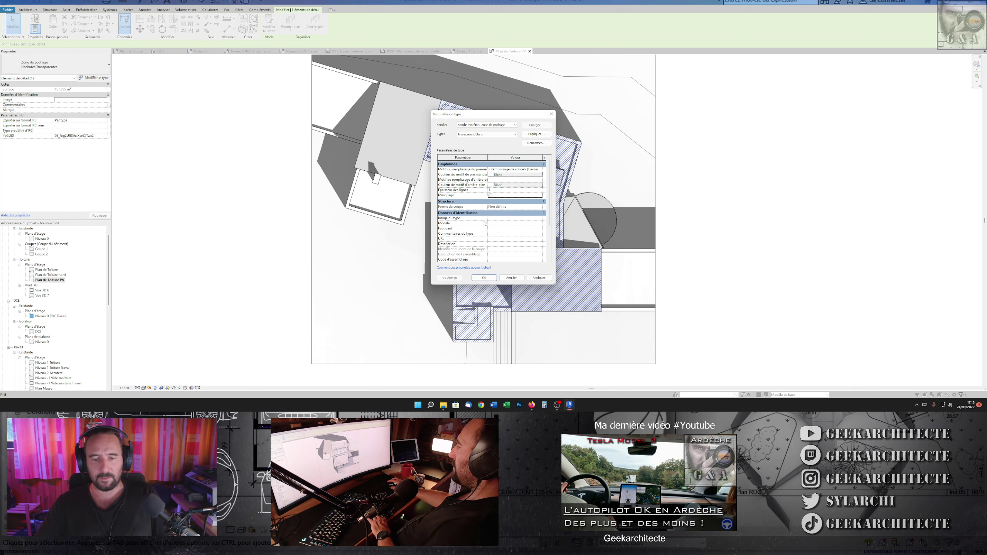
left_click(493, 279)
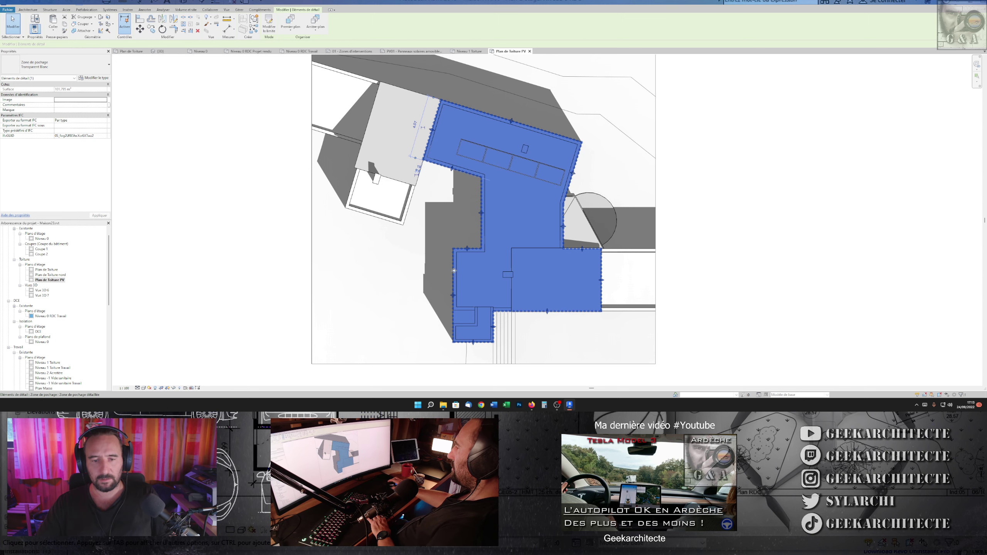
Override the roof filled region's surface transparency to 100 in this view, then copy it
key("Escape")
left_click(481, 221)
scroll(481, 221, "up", 1)
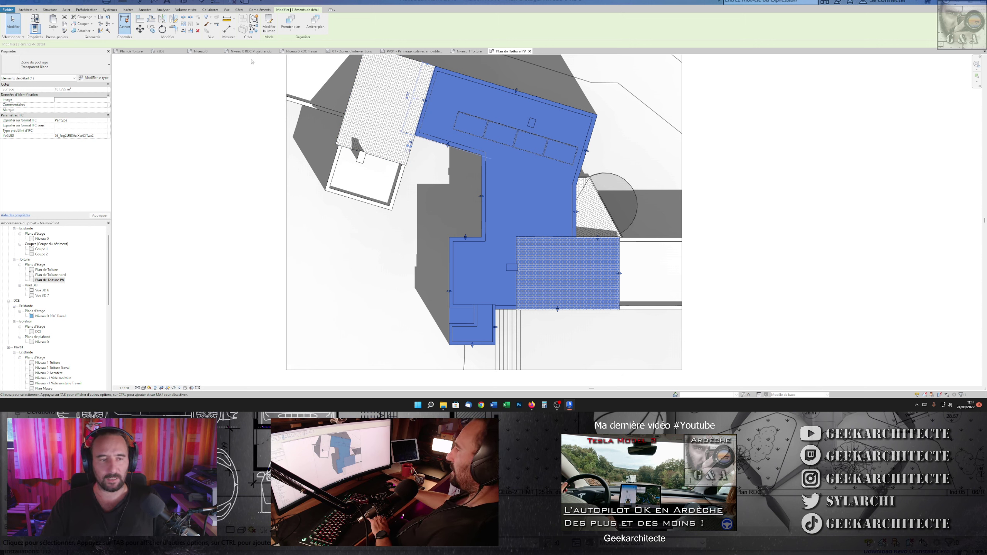
middle_click_drag(508, 165, 520, 198)
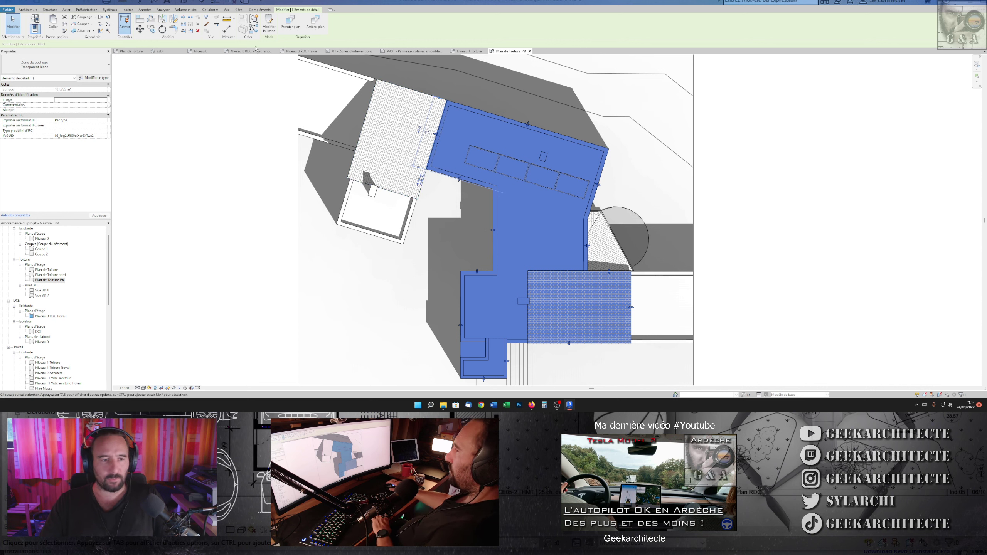
left_click(210, 24)
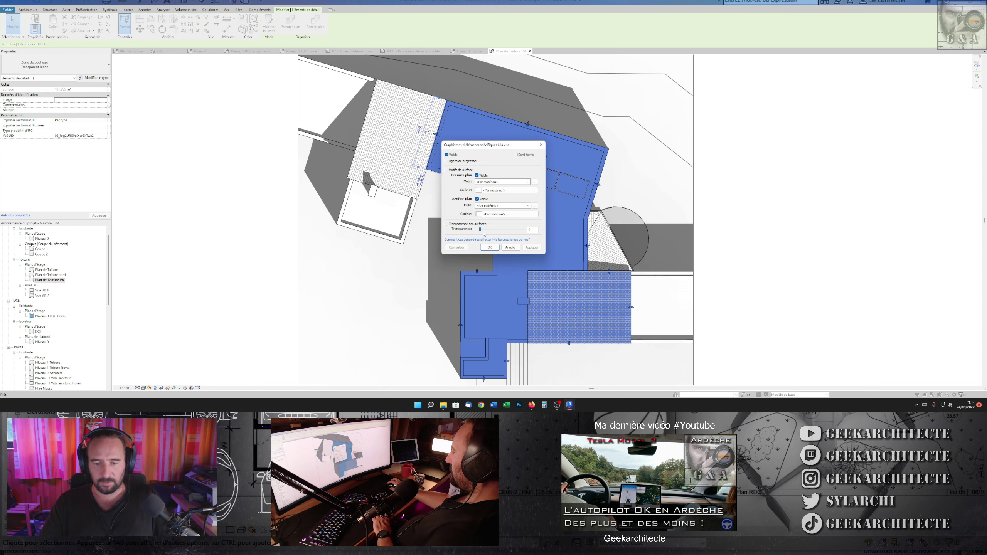
left_click(539, 247)
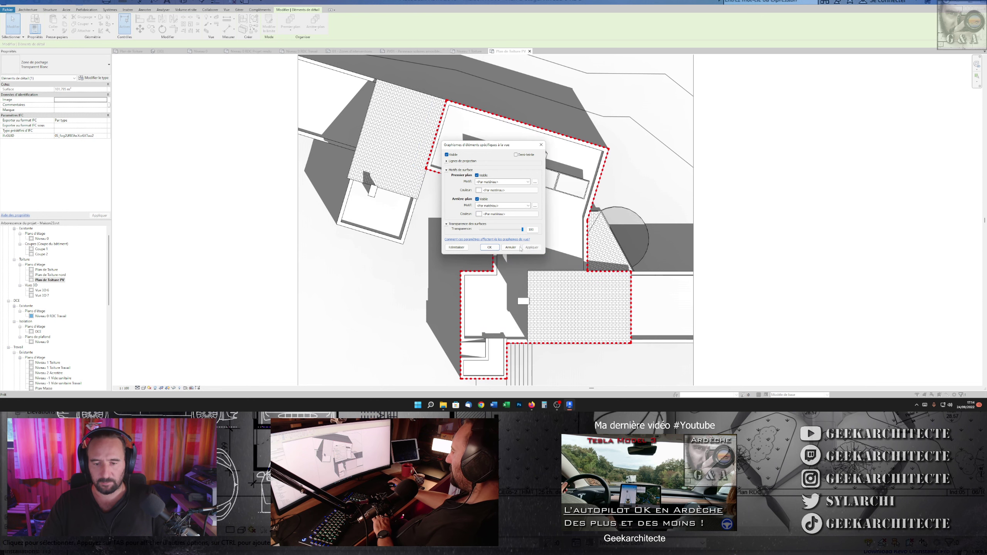
left_click(489, 247)
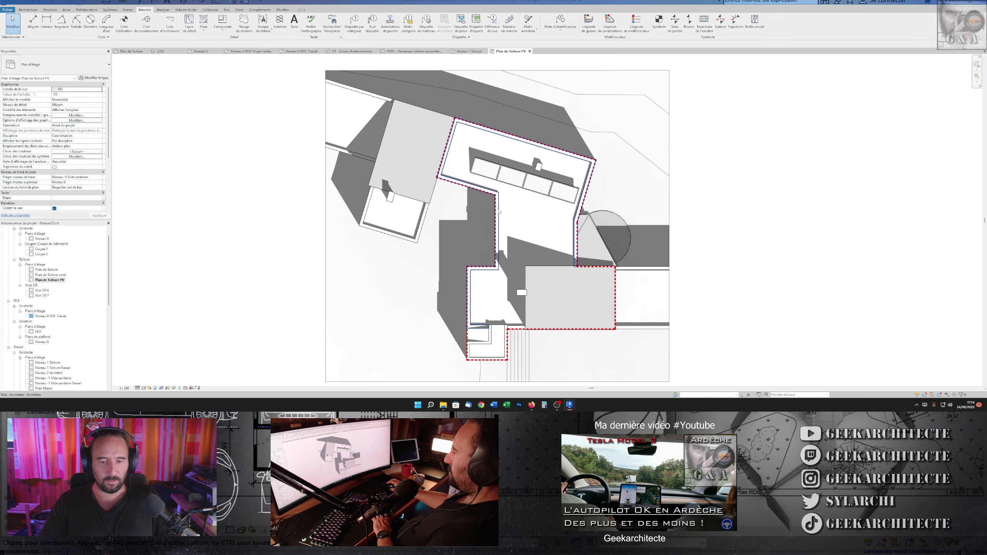
key("ctrl+Left")
Paste the roof filled region into Plan de Toiture and make it fully transparent
double_click(46, 269)
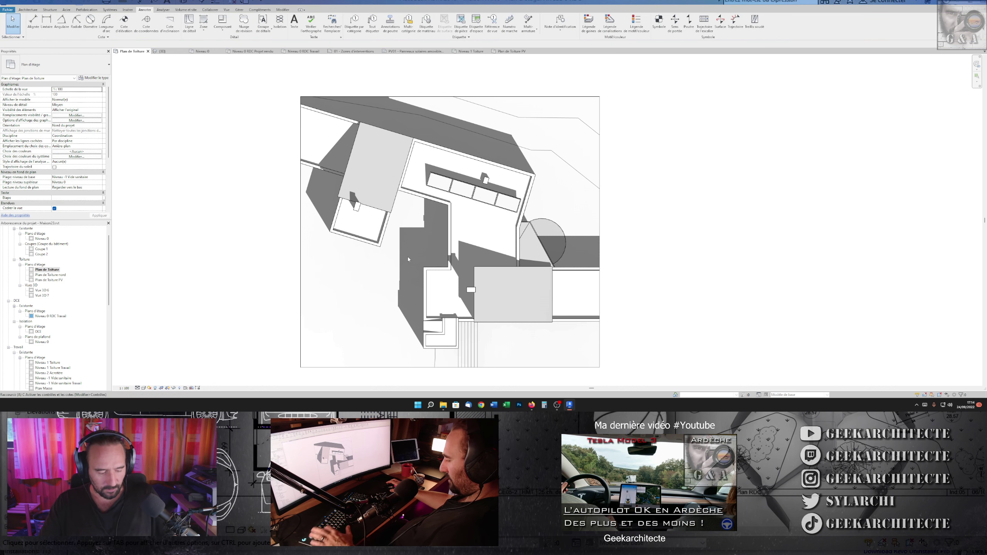
left_click(452, 226)
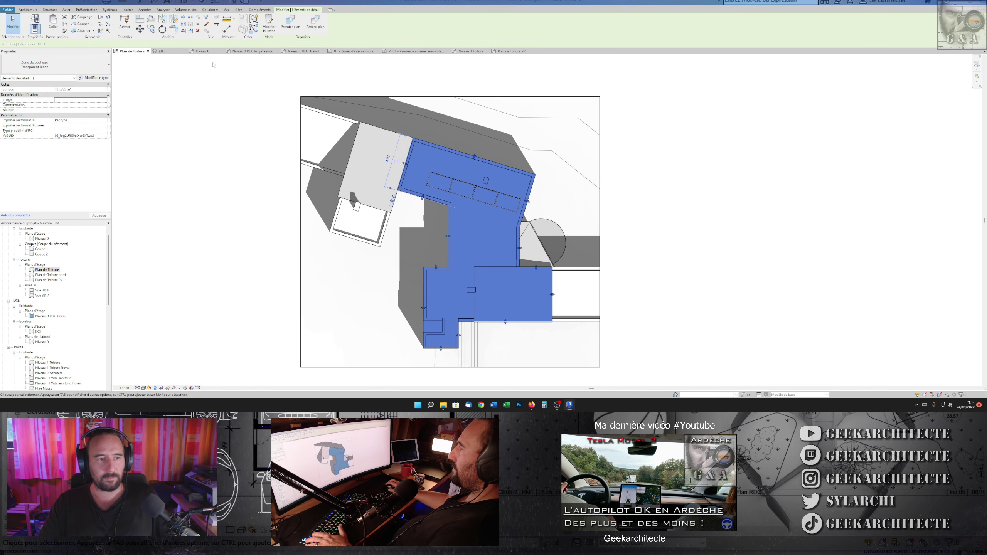
left_click(210, 24)
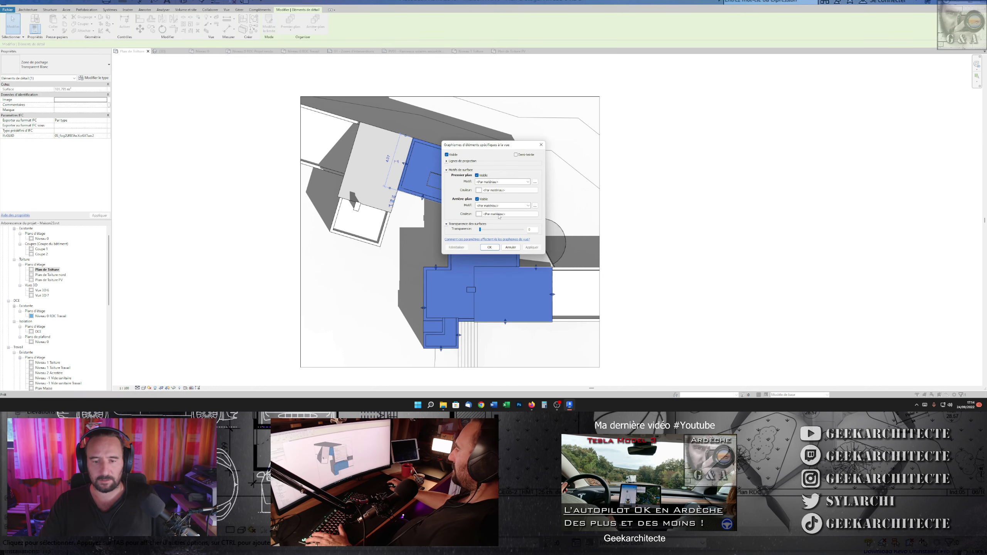
left_click(490, 248)
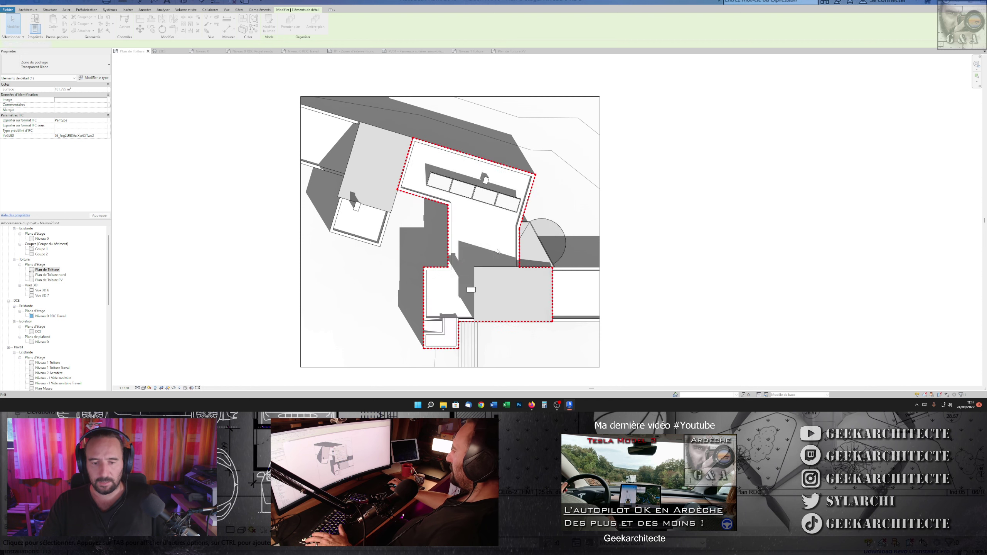
left_click(449, 240)
Delete the filled region from the copied Plan de Toiture PV view
left_click(56, 280)
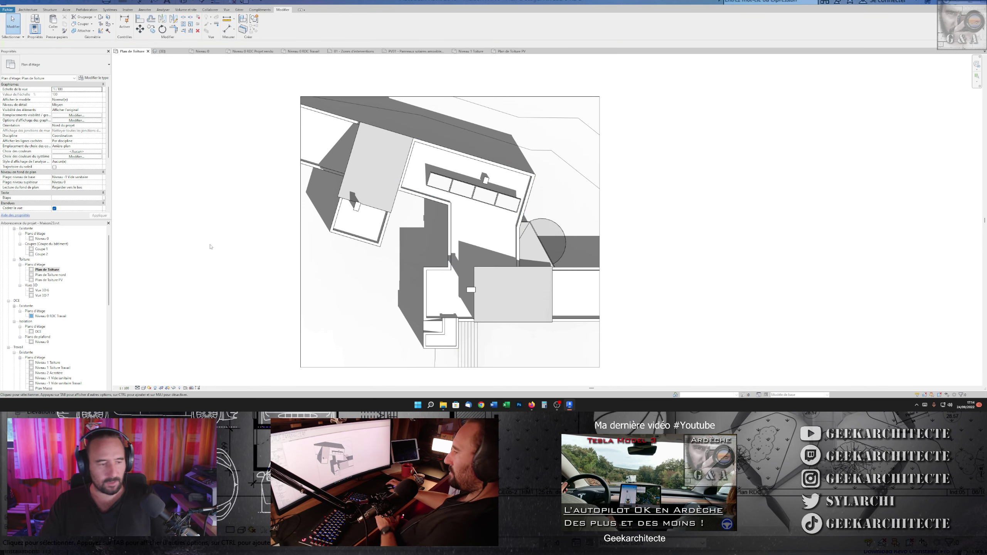
double_click(56, 281)
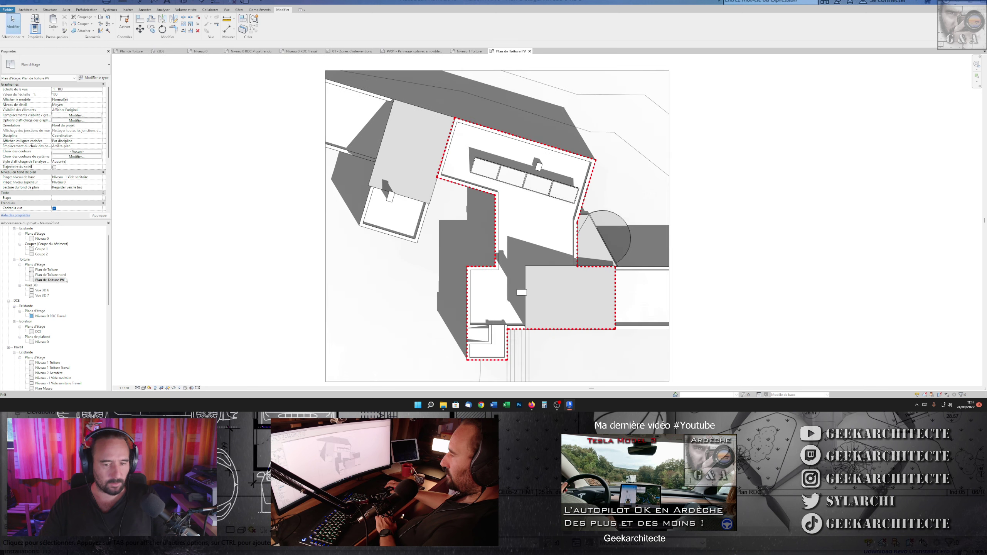
right_click(60, 282)
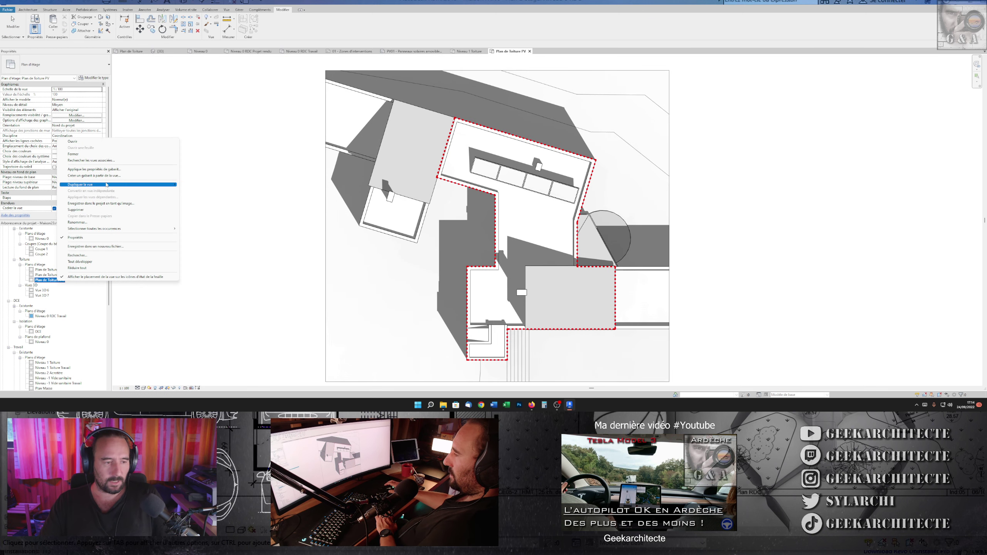
mouse_move(108, 184)
left_click(199, 194)
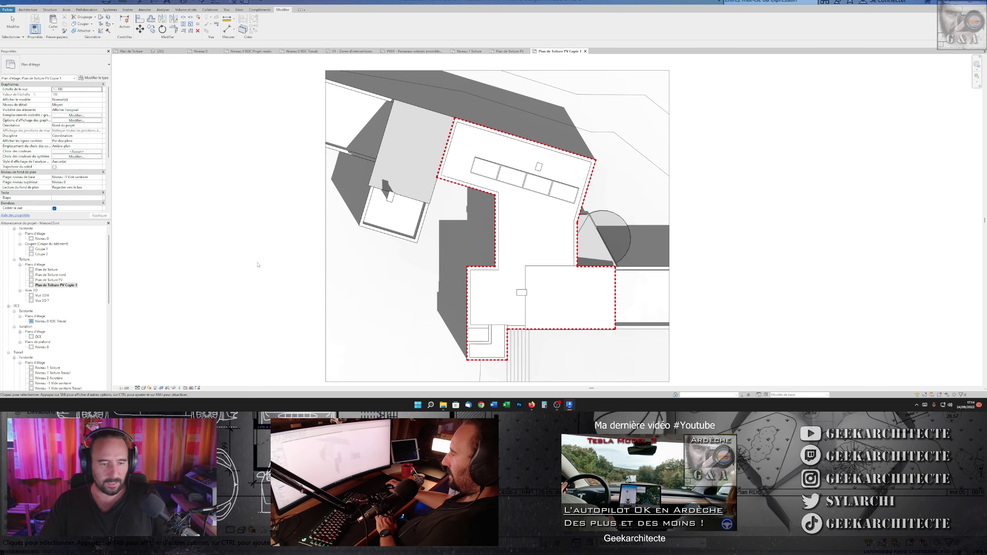
left_click(500, 228)
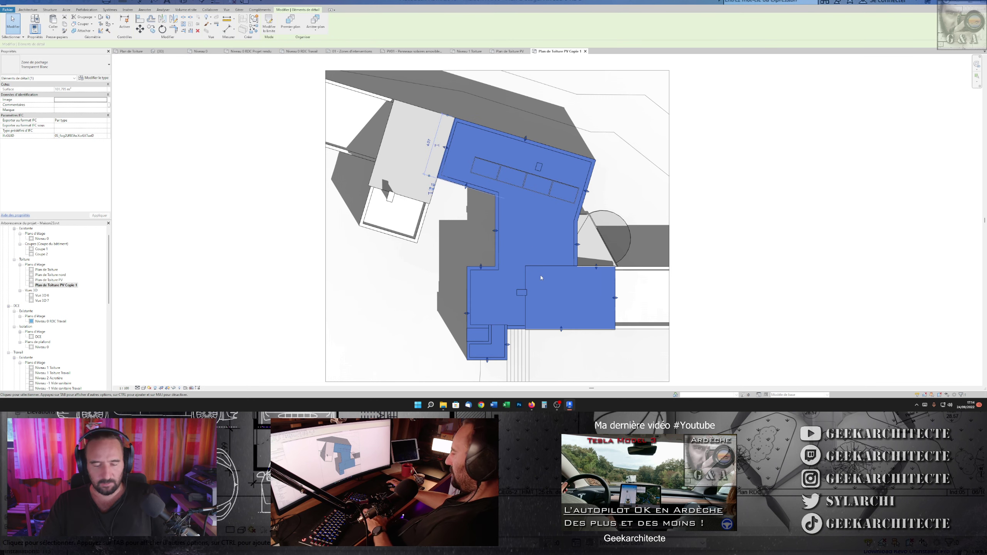
key("Delete")
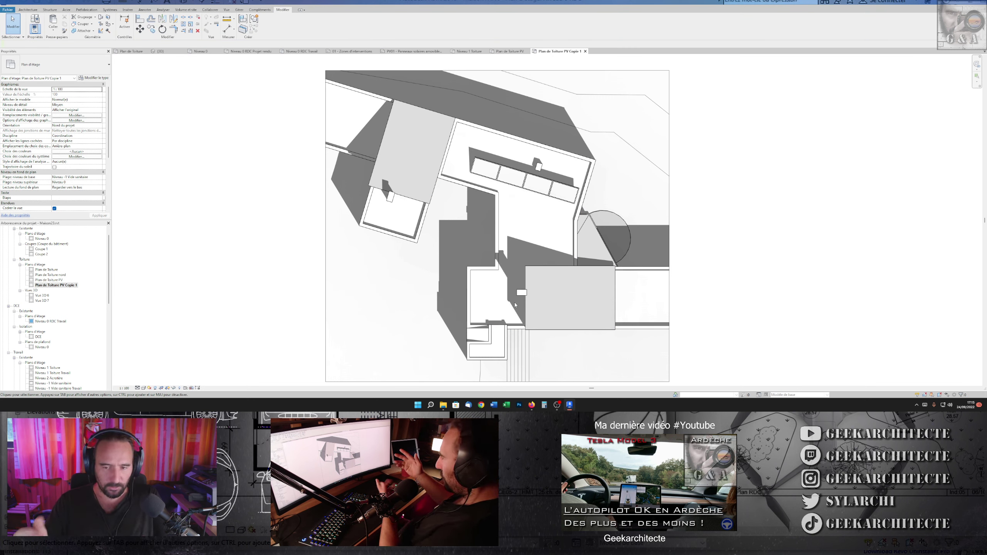
Delete the duplicate view Plan de Toiture PV Copie 1
left_click(64, 285)
right_click(64, 285)
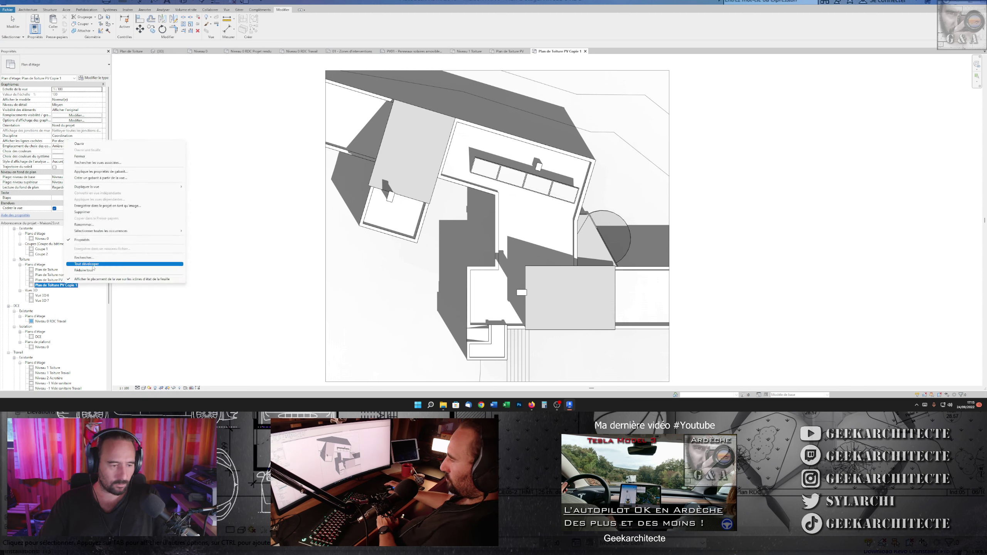
left_click(97, 192)
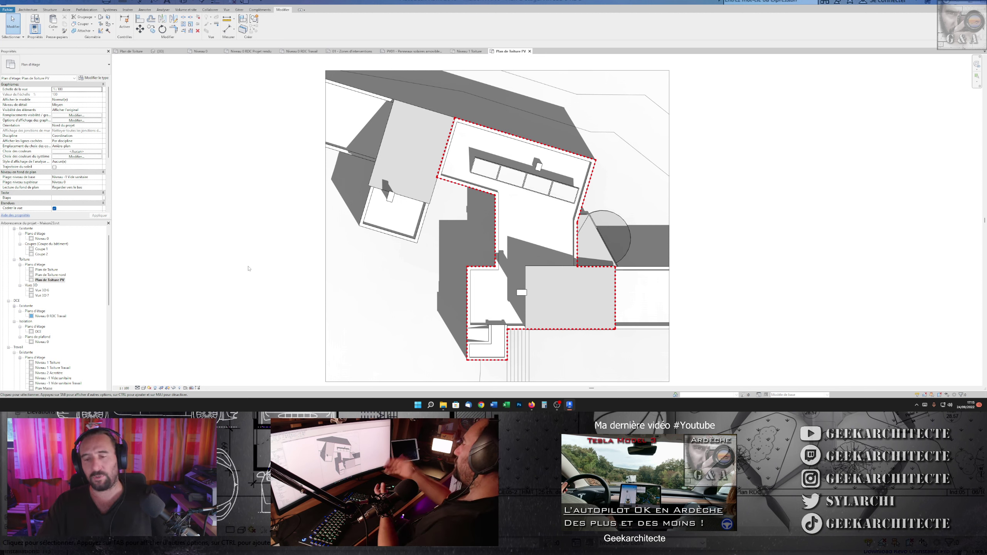
Paste the dotted outline into the CONTOURS group aligned to the current view and finish
scroll(543, 188, "up", 2)
double_click(468, 284)
left_click_drag(660, 381, 376, 87)
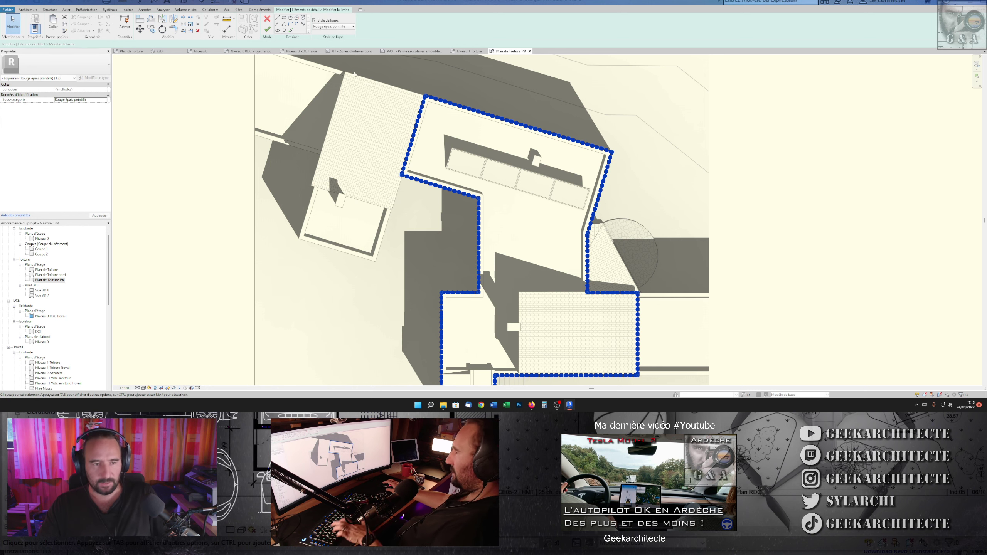
left_click(266, 29)
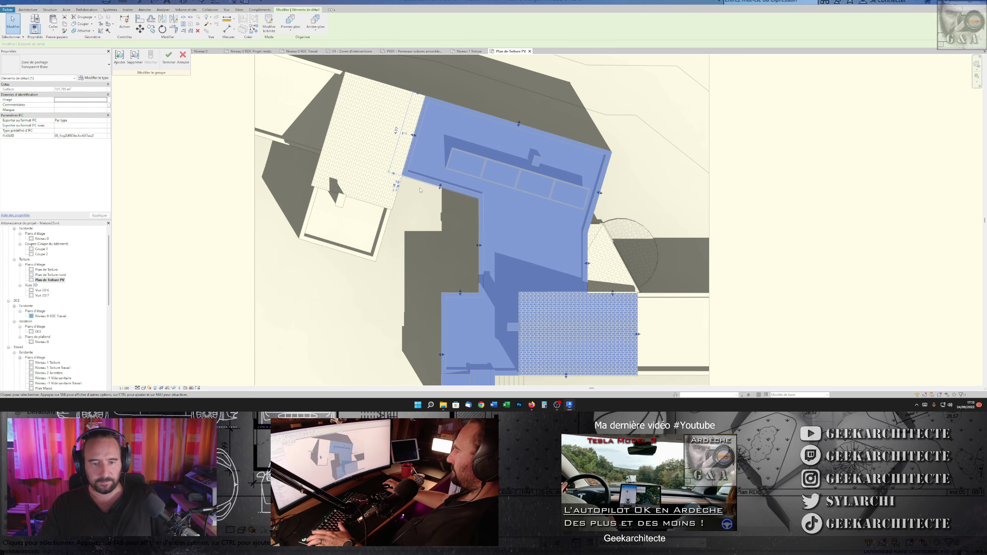
left_click(445, 192)
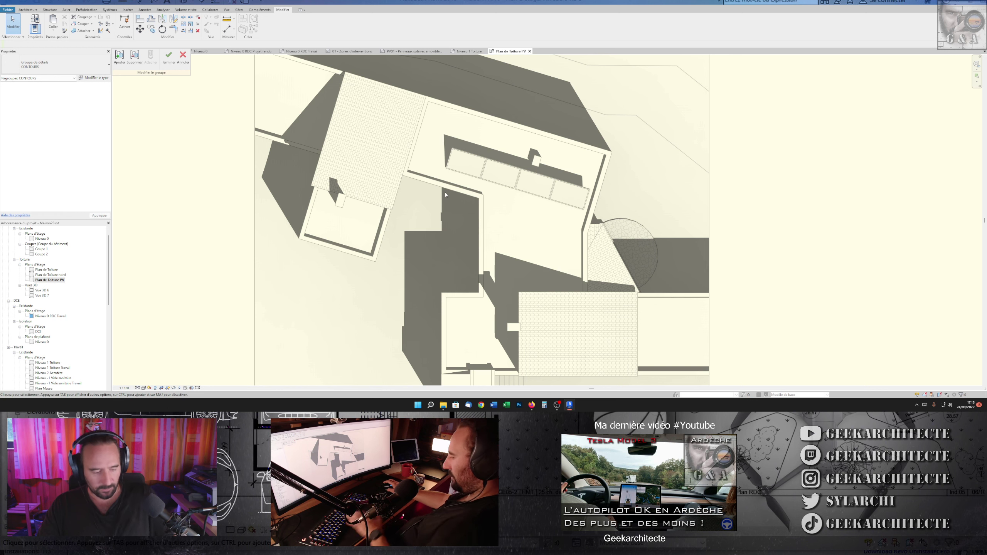
left_click(53, 28)
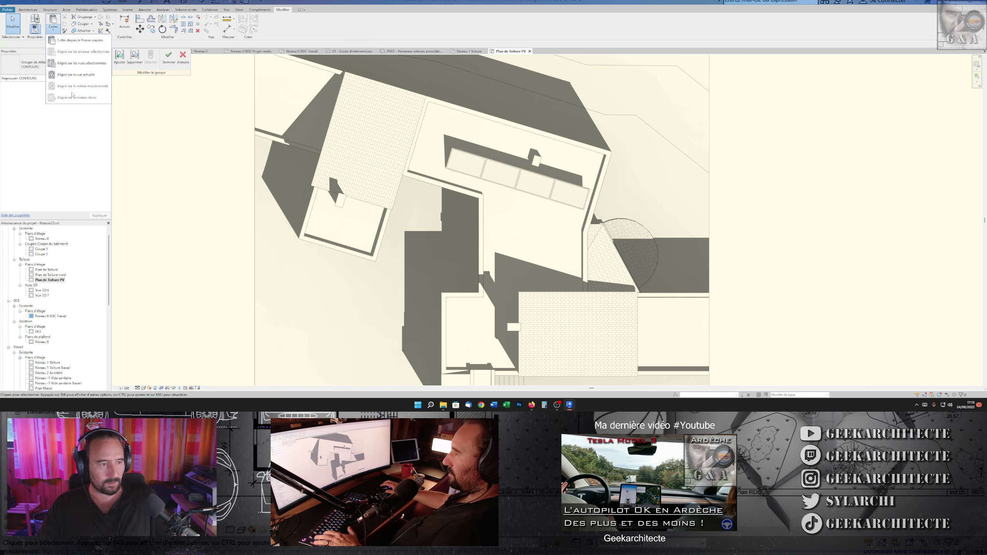
left_click(76, 76)
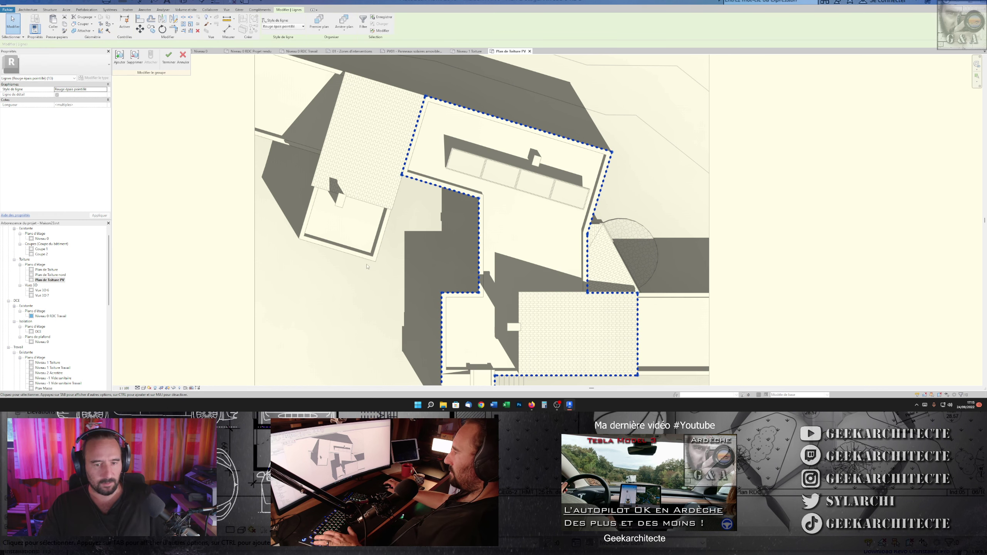
left_click(168, 56)
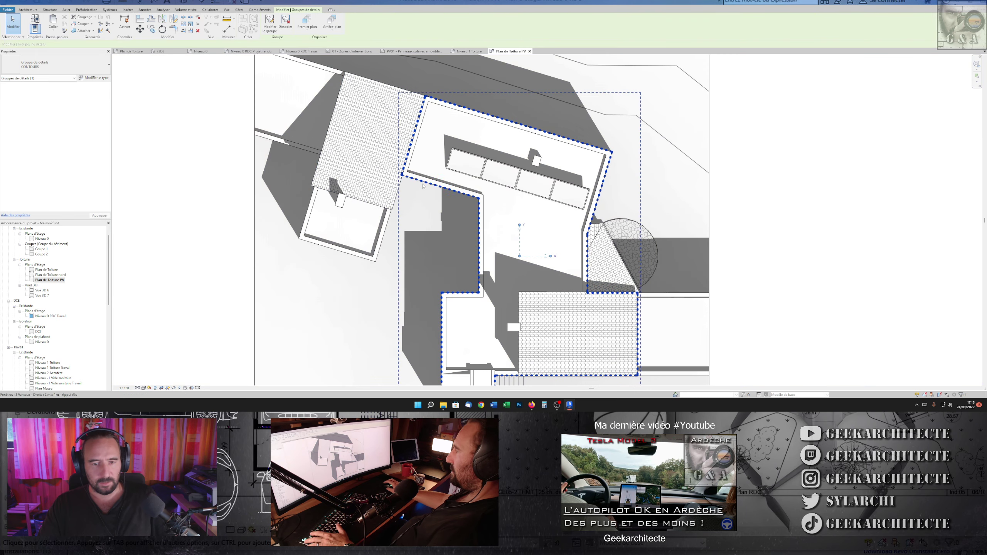
Reselect the CONTOURS detail group and reopen it for editing
key("Escape")
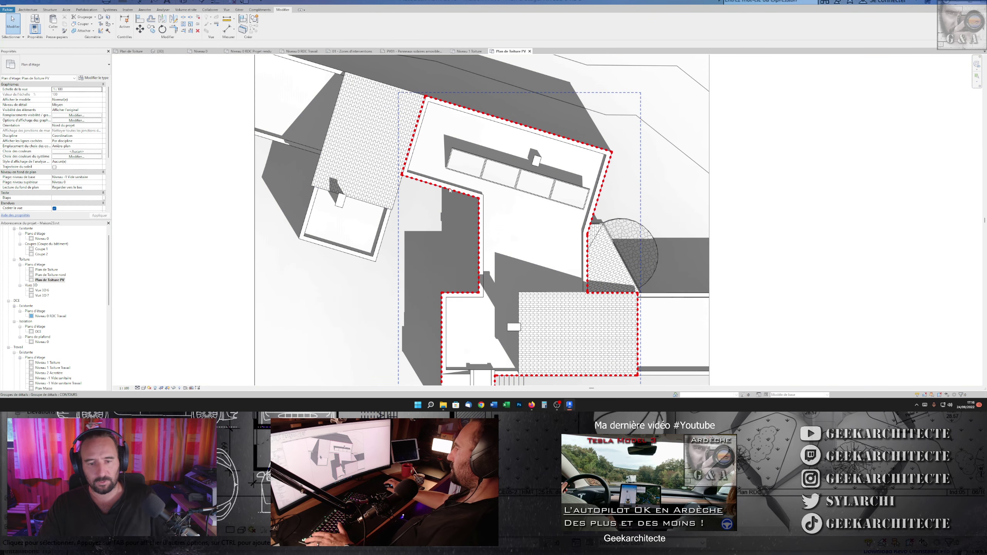
left_click(450, 190)
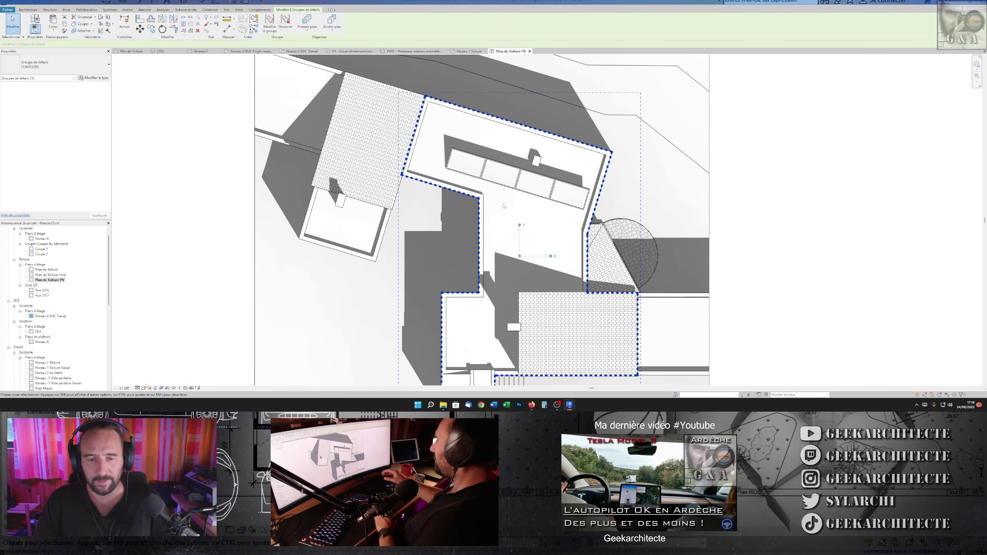
double_click(459, 148)
scroll(459, 163, "up", 2)
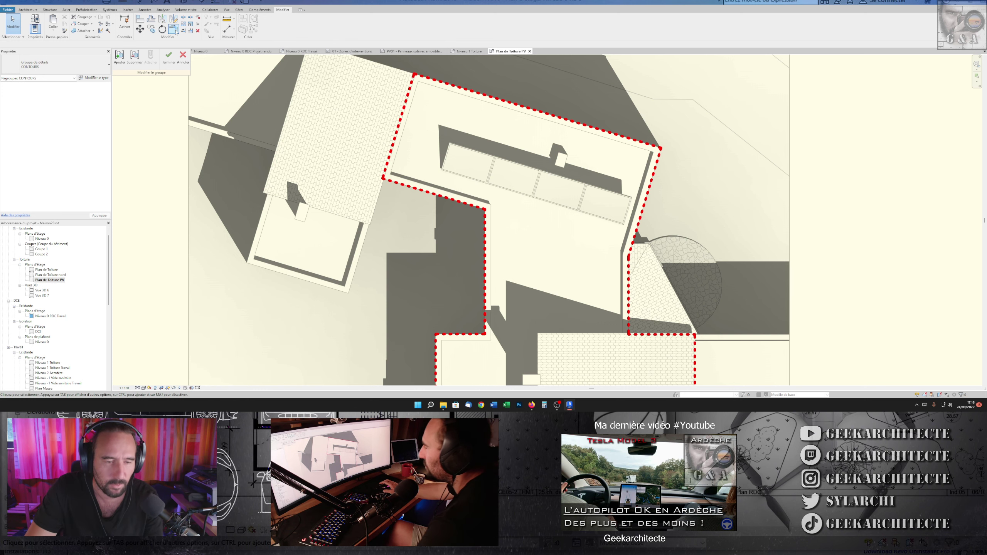
Zoom to fit and try the <Axe> style for detail lines, then cancel
key("z")
key("f")
left_click(140, 11)
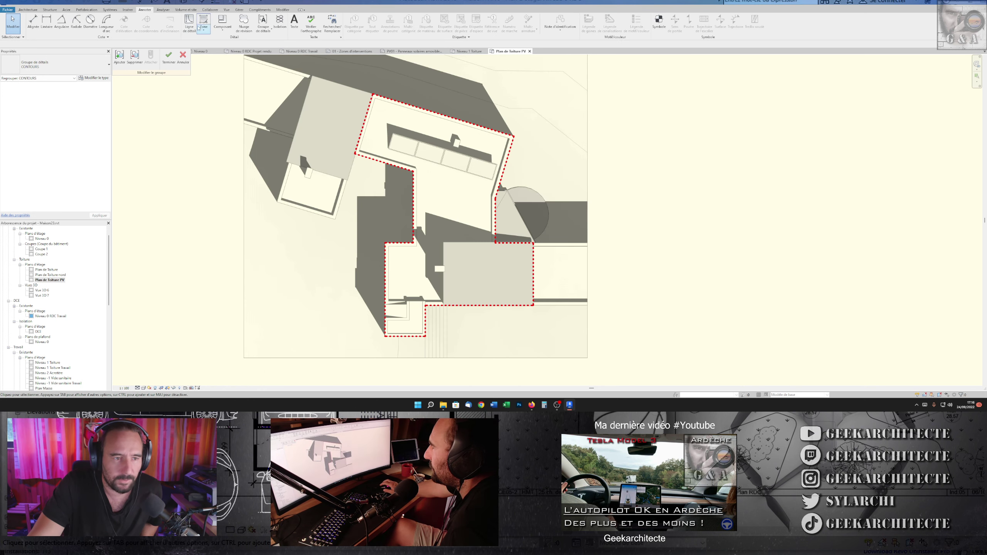
left_click(189, 22)
left_click(310, 27)
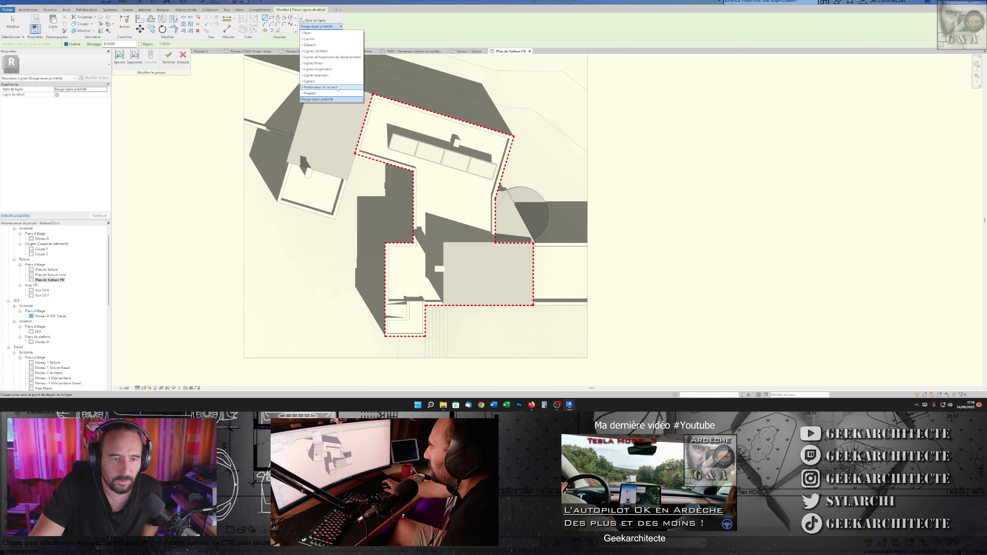
left_click(307, 33)
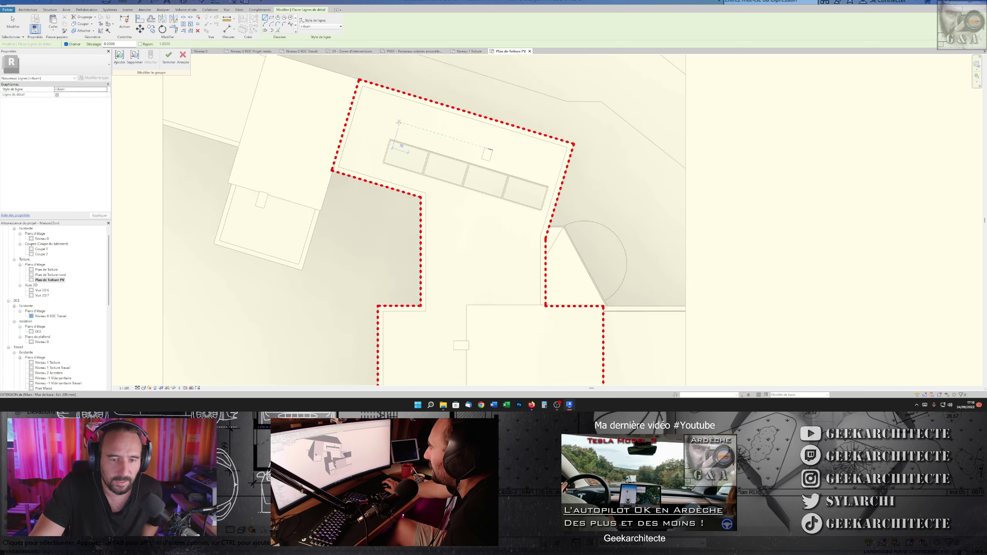
scroll(407, 132, "up", 1)
scroll(406, 133, "up", 1)
key("Escape")
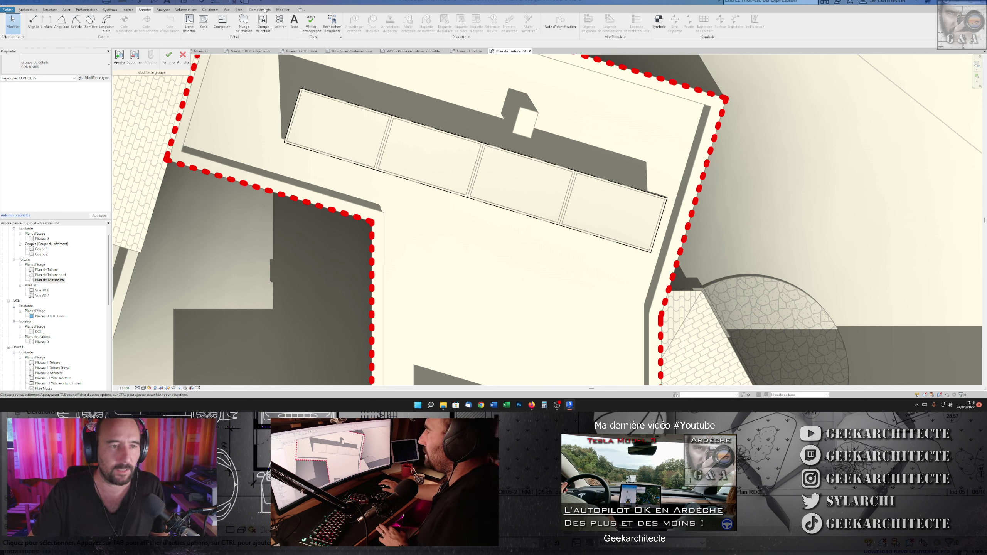
Review the project's Line Styles settings under Additional Settings
left_click(238, 9)
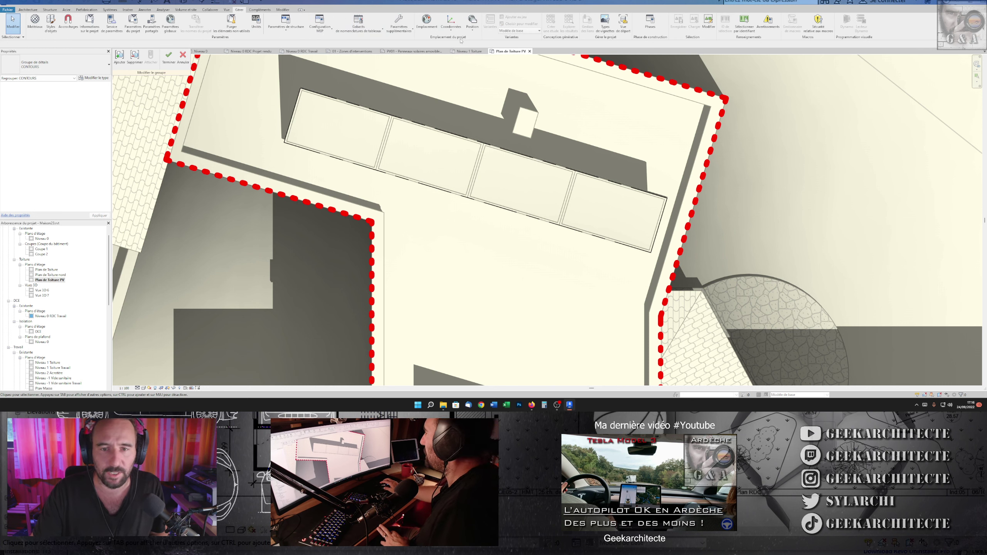
left_click(399, 24)
left_click(408, 48)
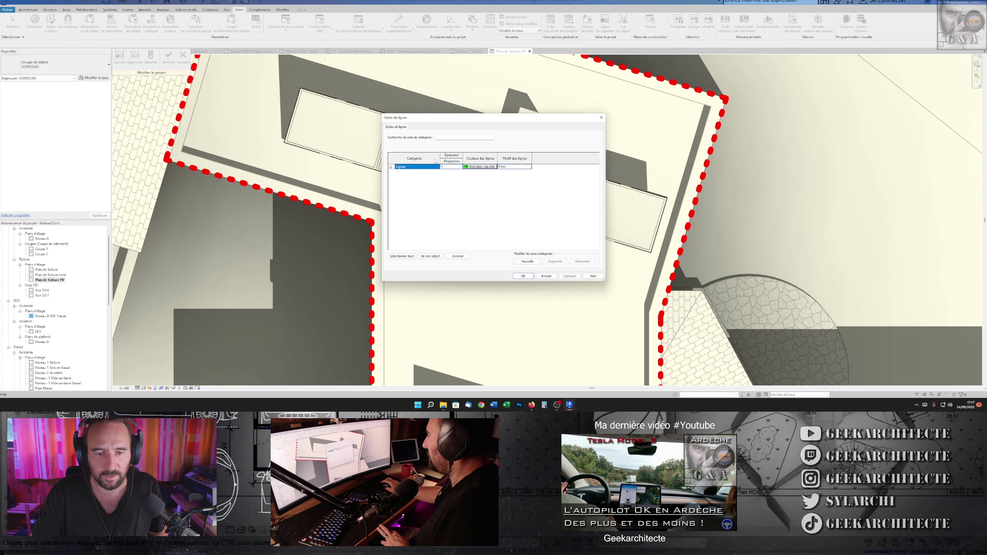
left_click(547, 276)
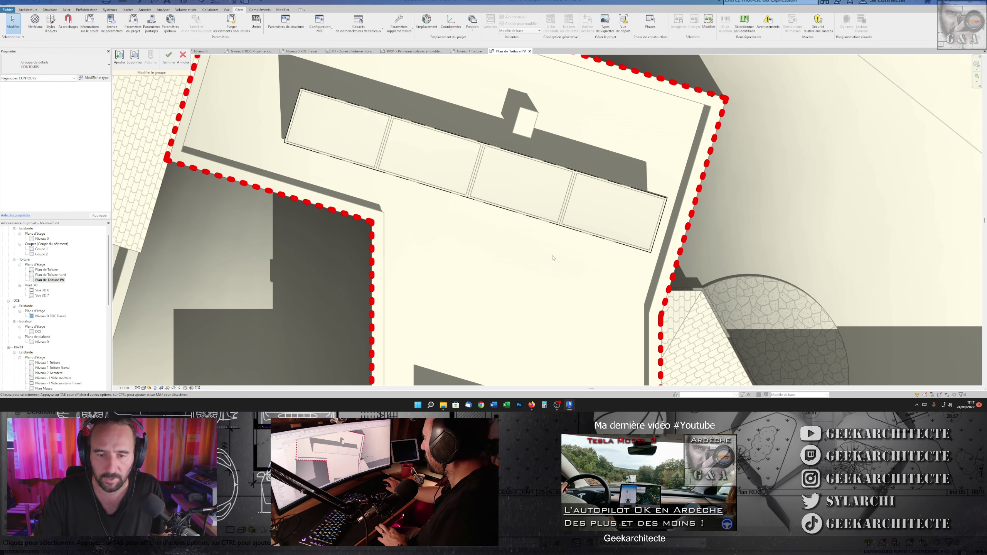
Select the PV panel outline lines and open their by-element graphic overrides
scroll(469, 161, "down", 2)
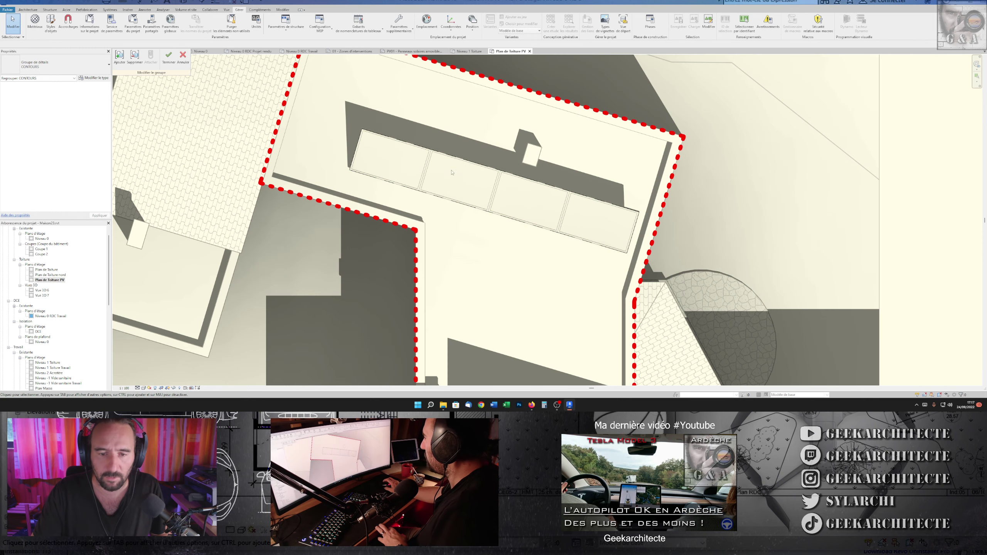
key("Tab")
left_click(469, 161)
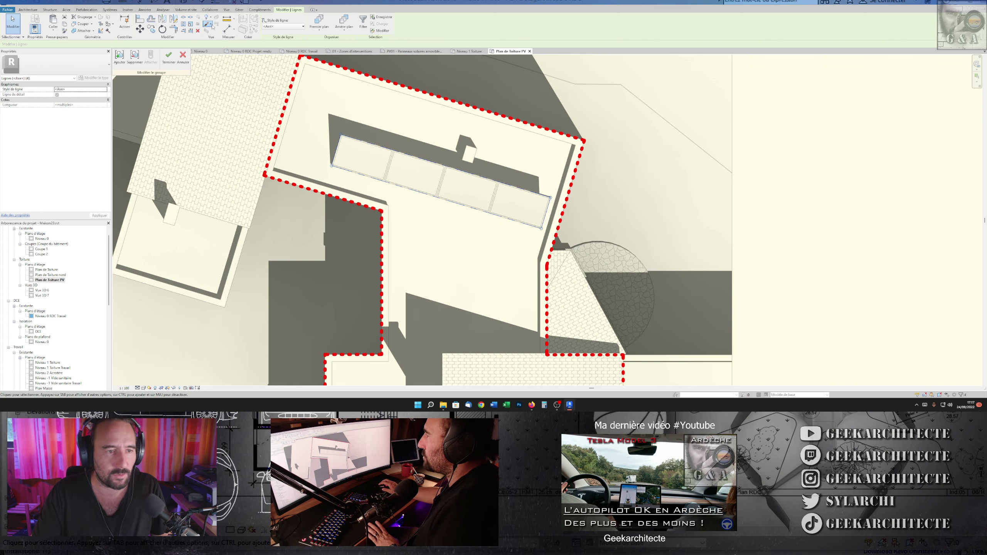
left_click(213, 26)
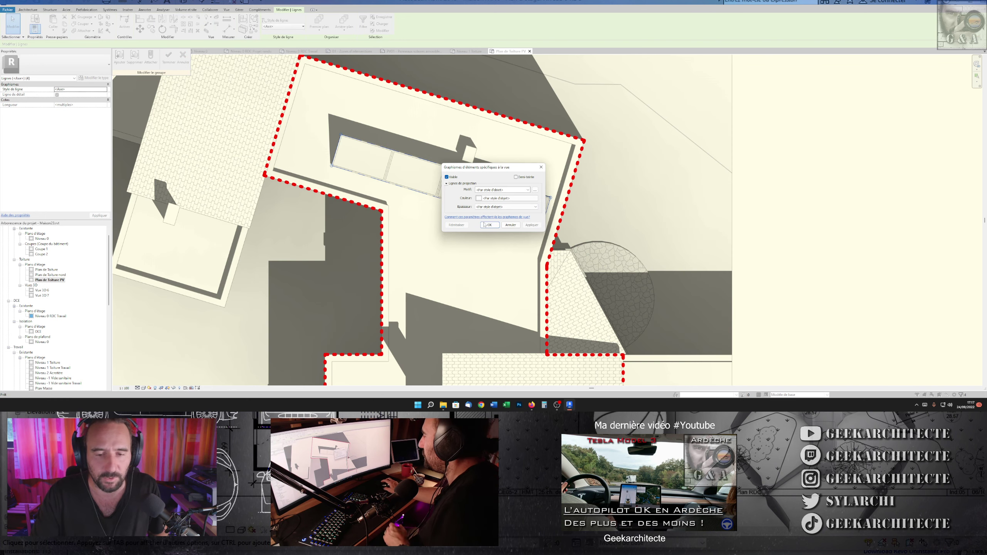
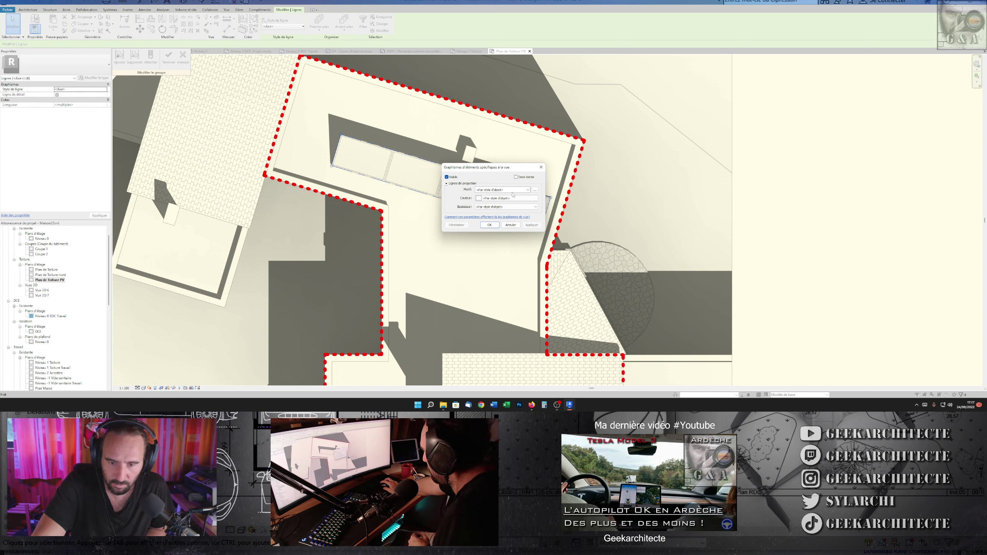
Set the panel outline override colour to blue RGB 60-60-255 with the Hidden line pattern
left_click(506, 199)
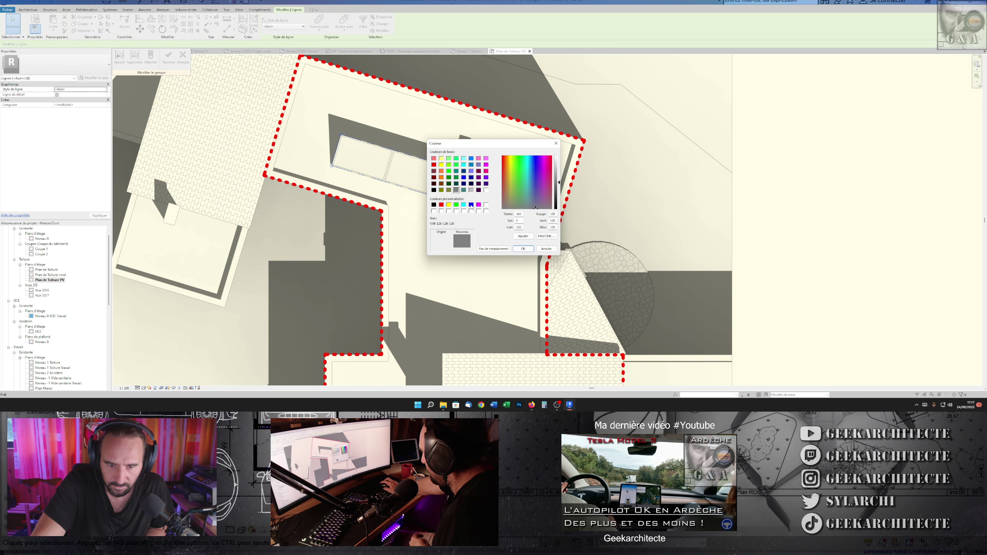
left_click(472, 205)
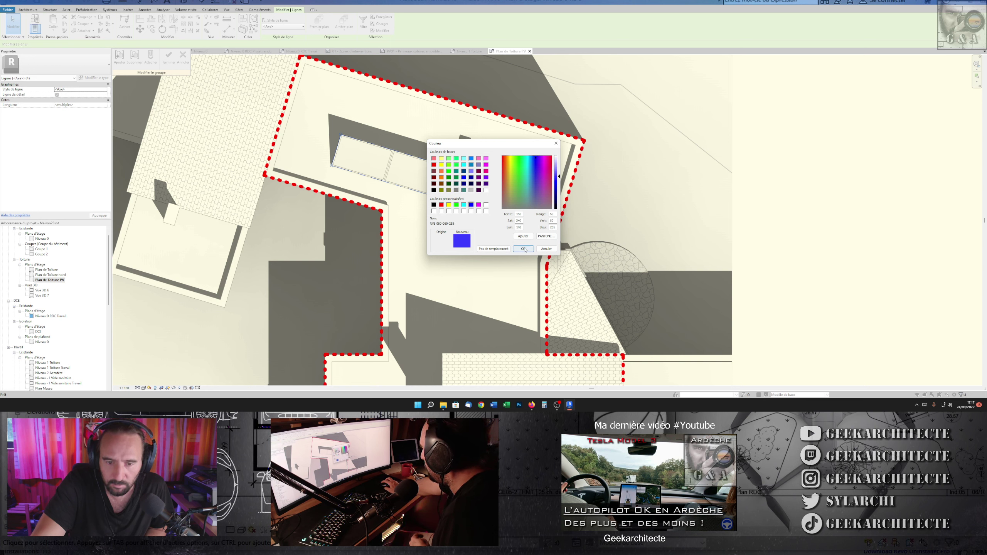
left_click(524, 249)
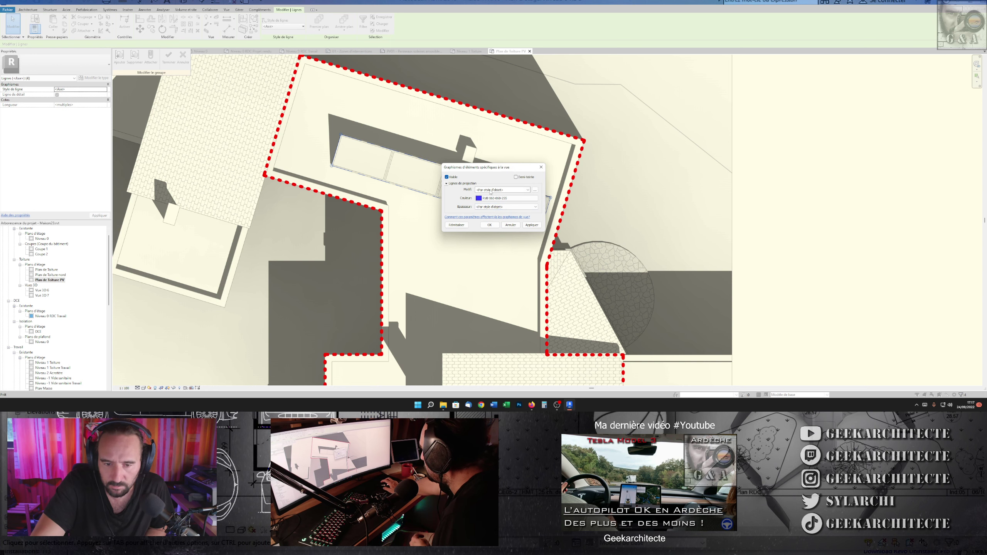
left_click(490, 191)
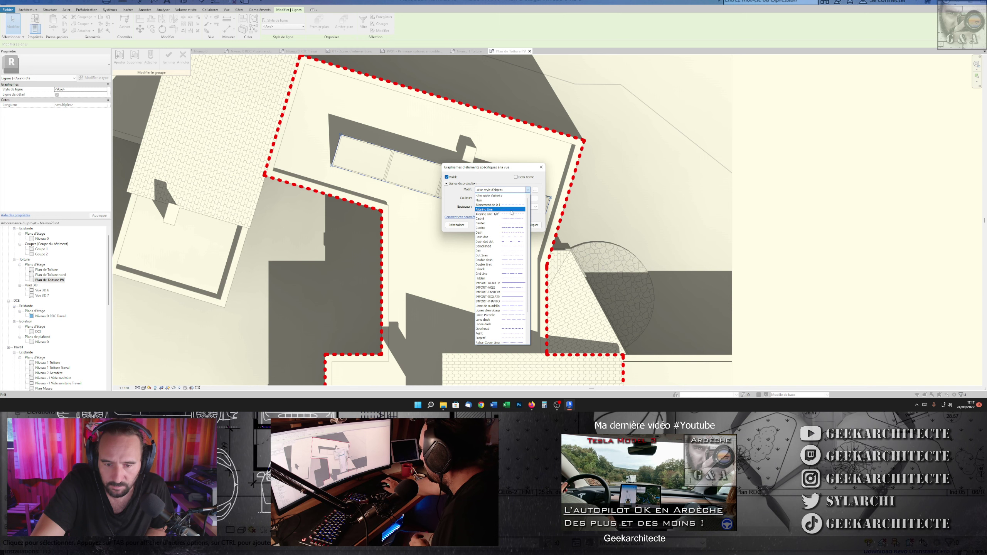
left_click(516, 219)
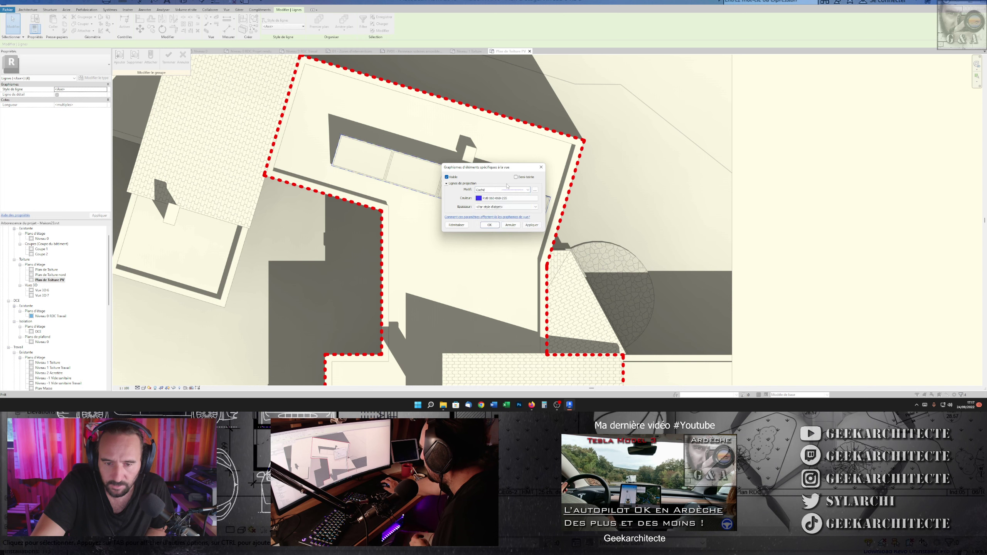
left_click_drag(478, 167, 505, 163)
Set the outline line weight to 4 and apply the overrides
left_click(562, 202)
left_click(534, 218)
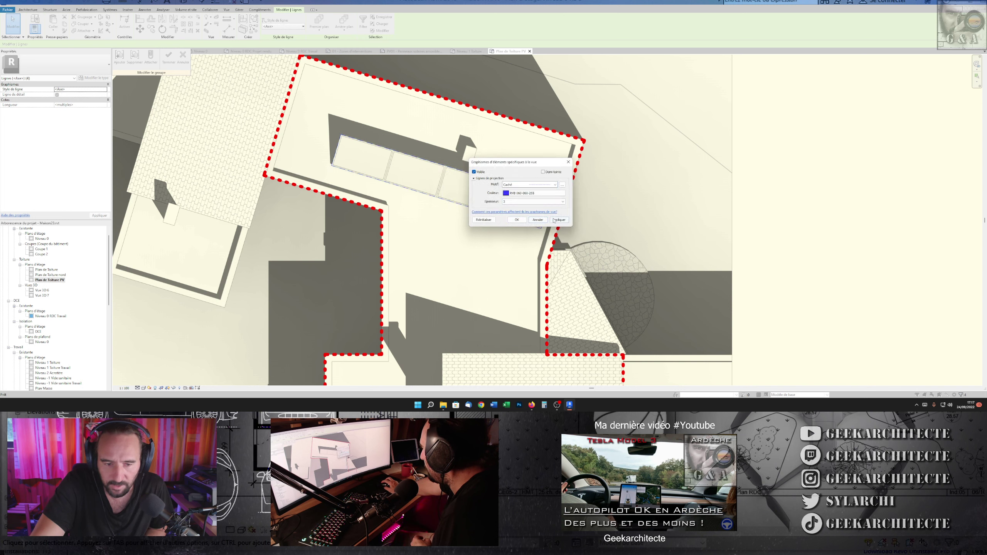
left_click(533, 201)
left_click(514, 221)
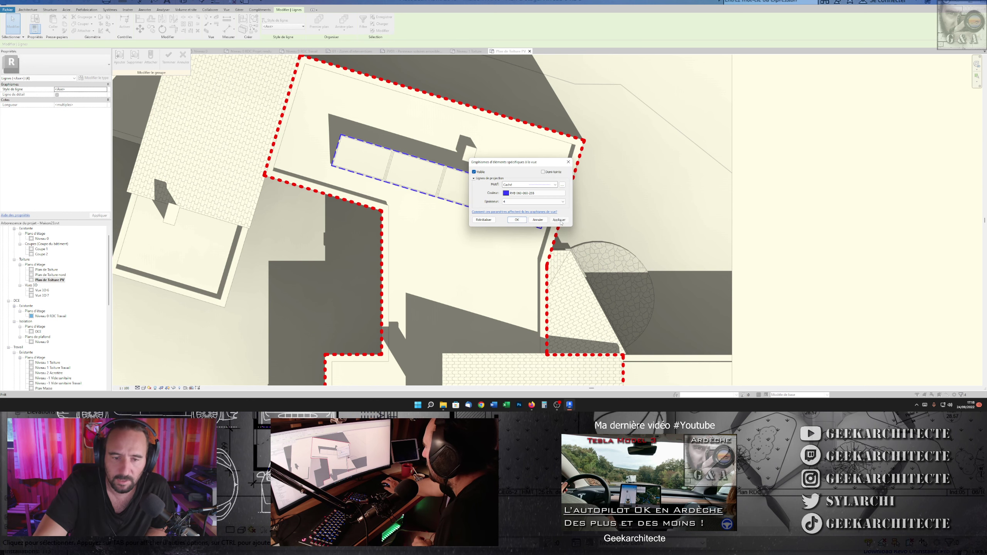
left_click(517, 221)
scroll(466, 195, "down", 2)
scroll(388, 175, "up", 3)
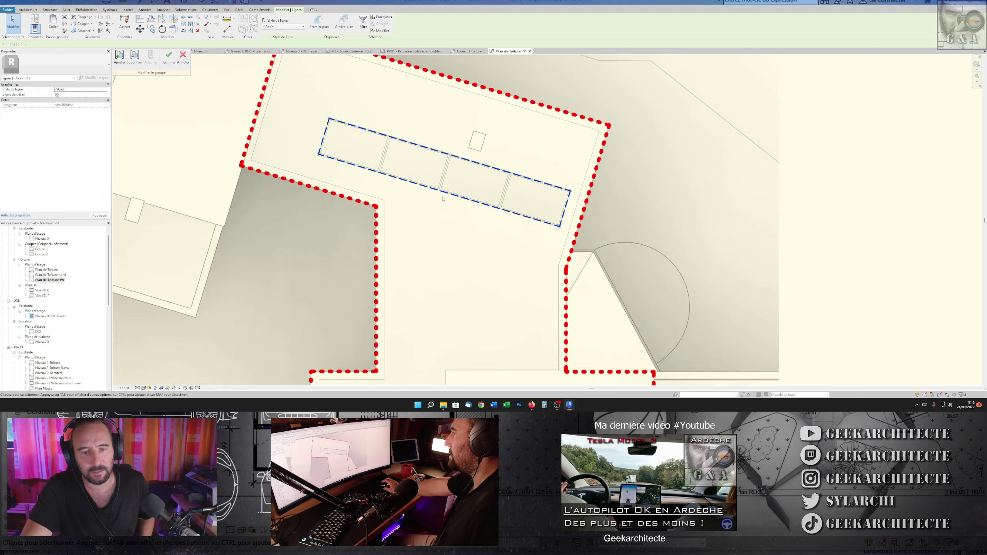
Start the Detail Line tool with DL, then cancel it
scroll(311, 137, "up", 2)
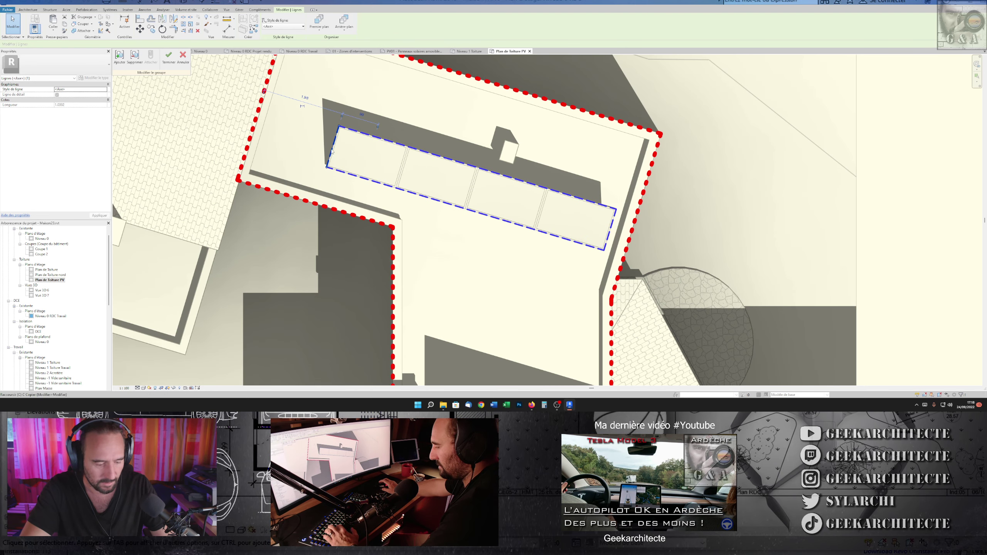
key("d")
key("l")
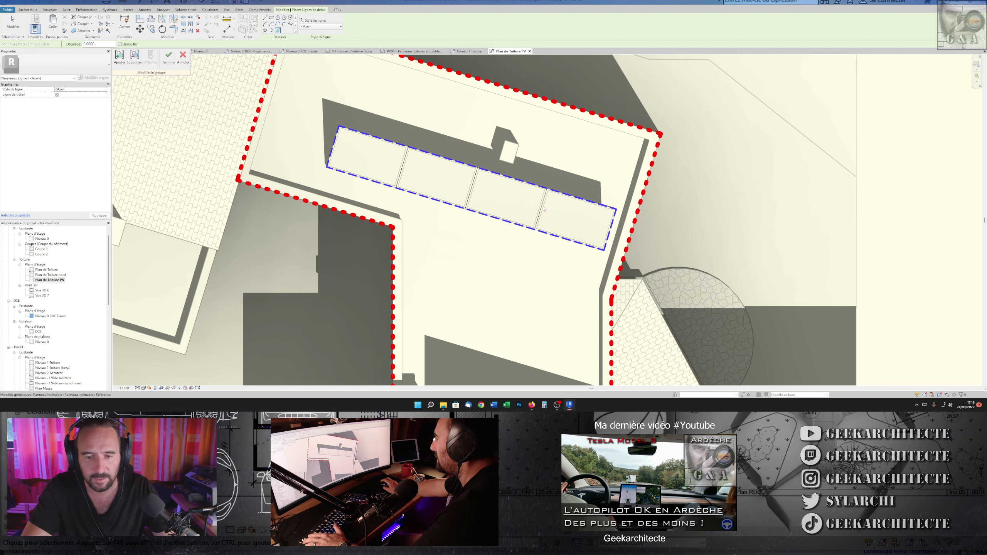
key("Escape")
Try Match Type Properties on a panel line, then cancel it
left_click(280, 10)
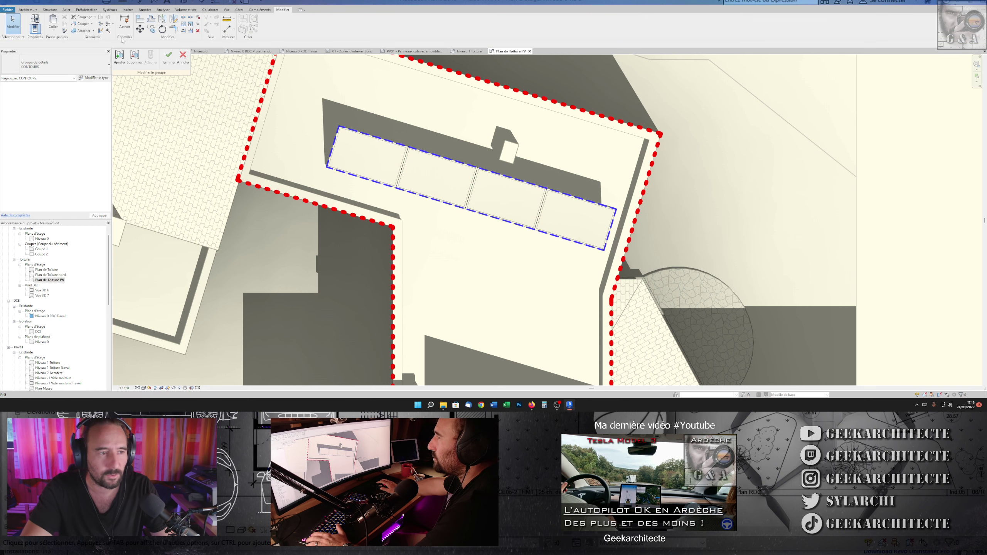
left_click(65, 31)
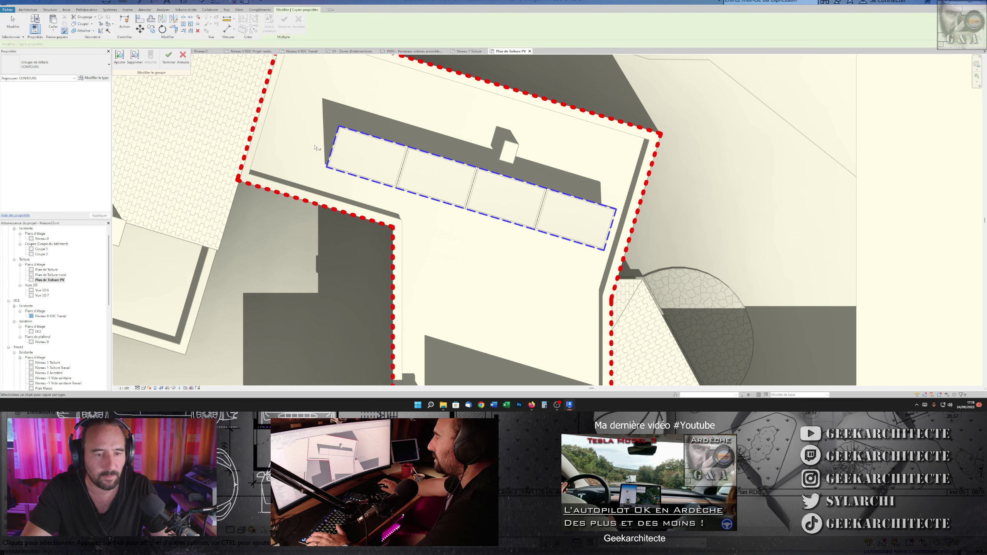
left_click(336, 146)
key("Escape")
scroll(406, 167, "up", 2)
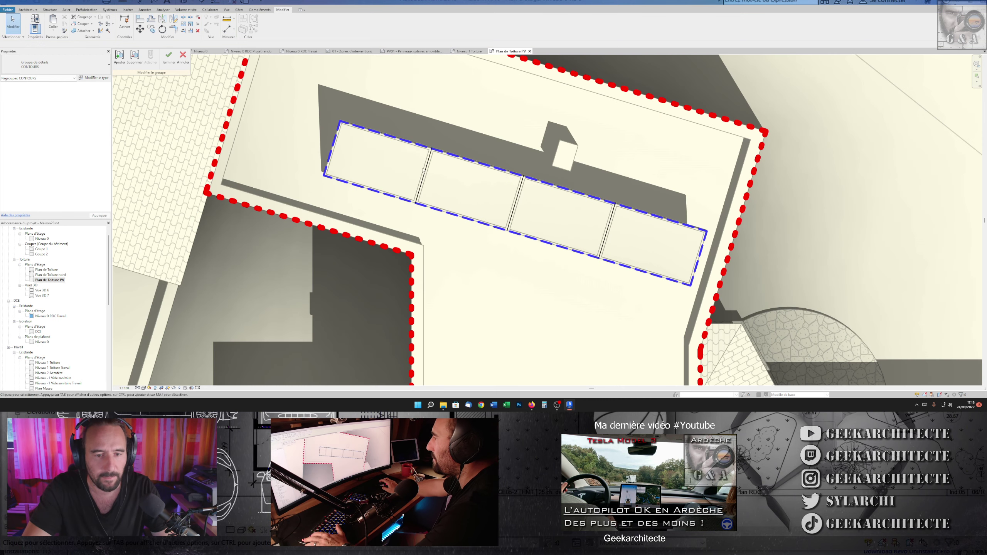
Select the three panel divider lines and open the graphics override options
left_click(522, 186)
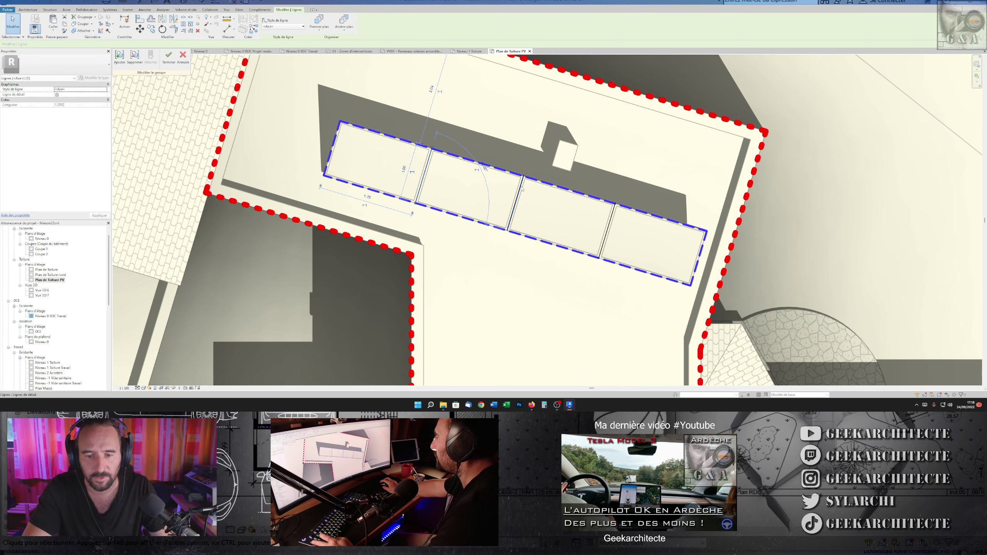
left_click(613, 213, "ctrl")
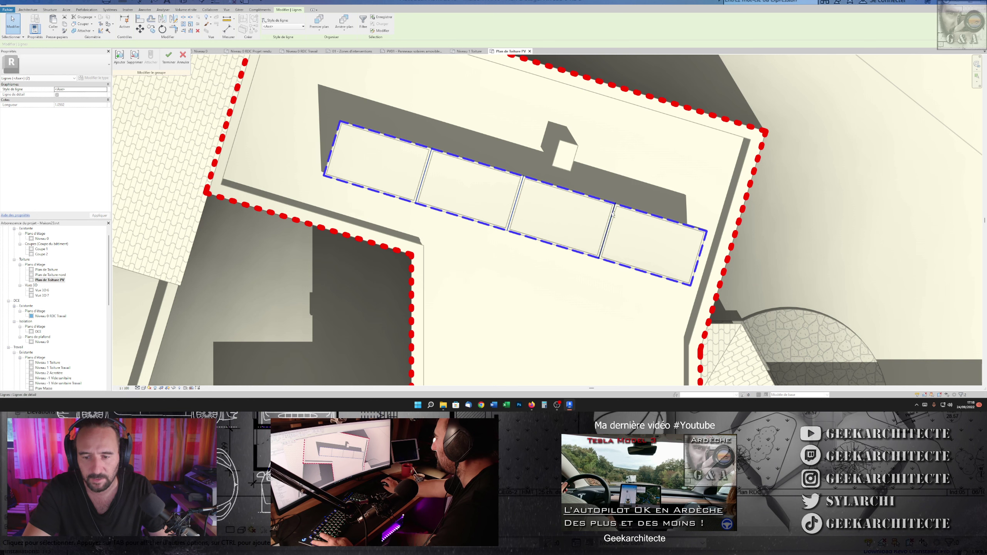
left_click(424, 176, "ctrl")
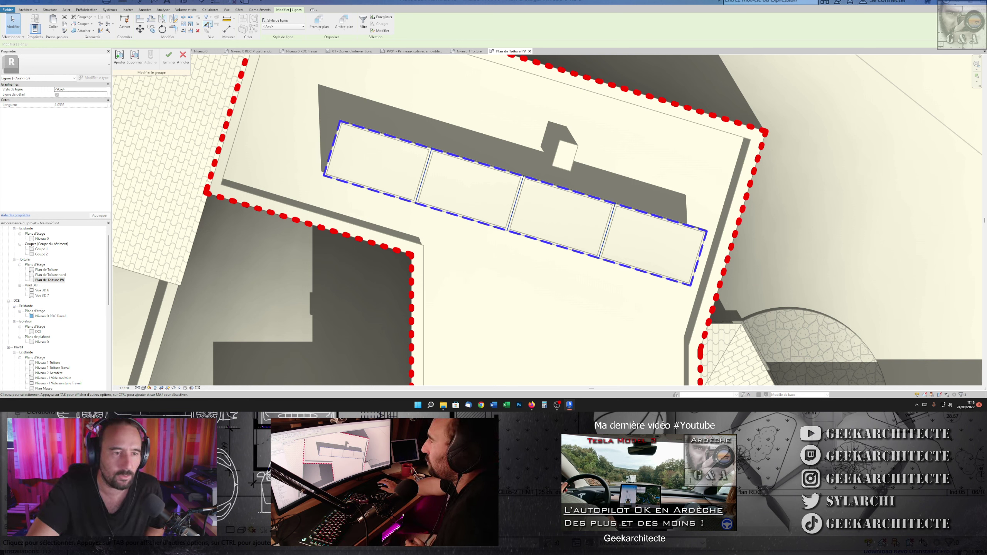
left_click(210, 24)
Override the dividers by element with blue RGB 89-89-255 and the Hidden pattern
left_click(213, 34)
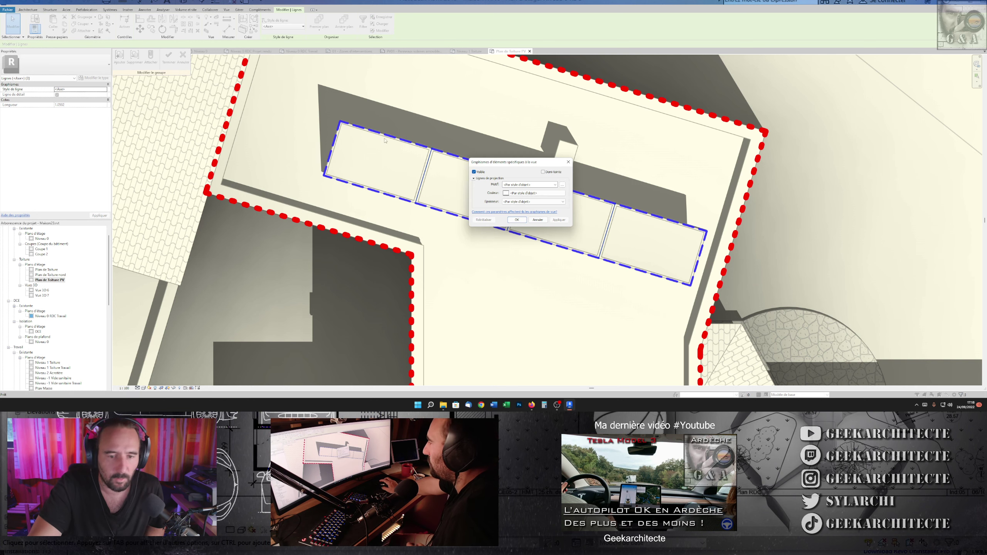
left_click(521, 194)
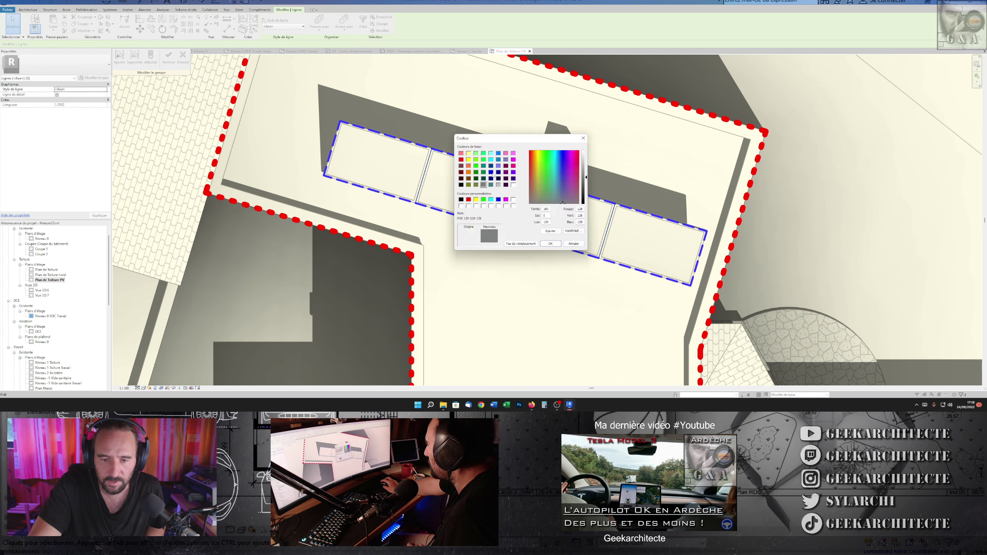
left_click(499, 199)
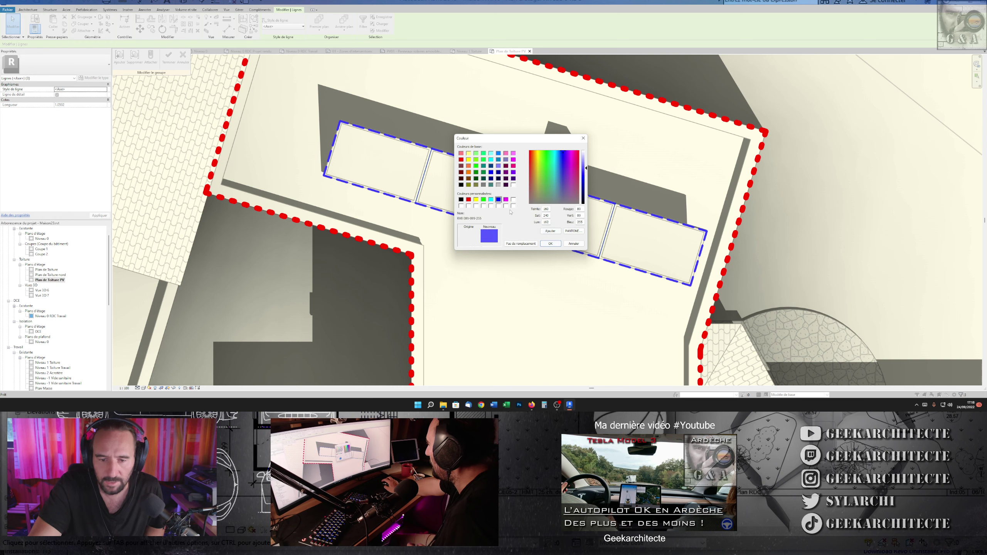
left_click(550, 243)
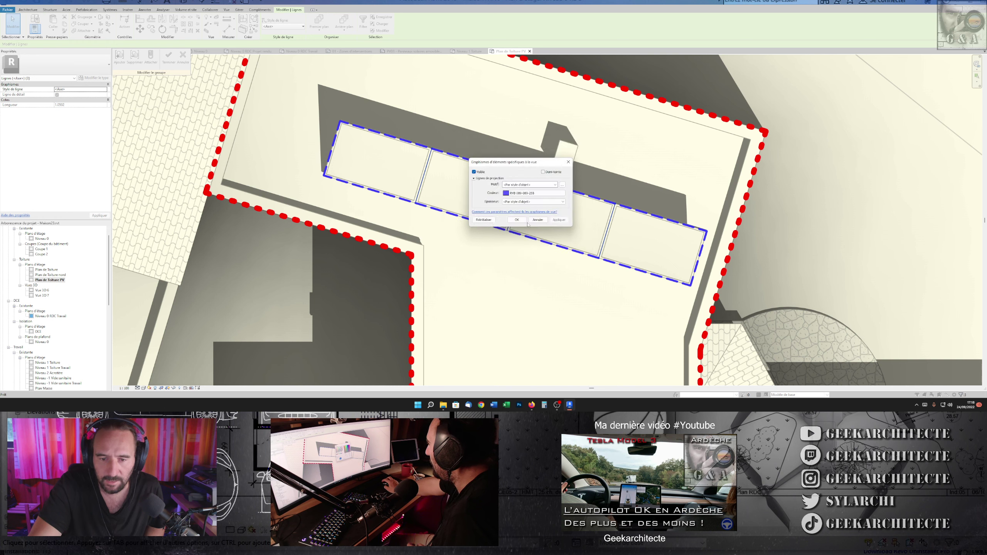
left_click(525, 184)
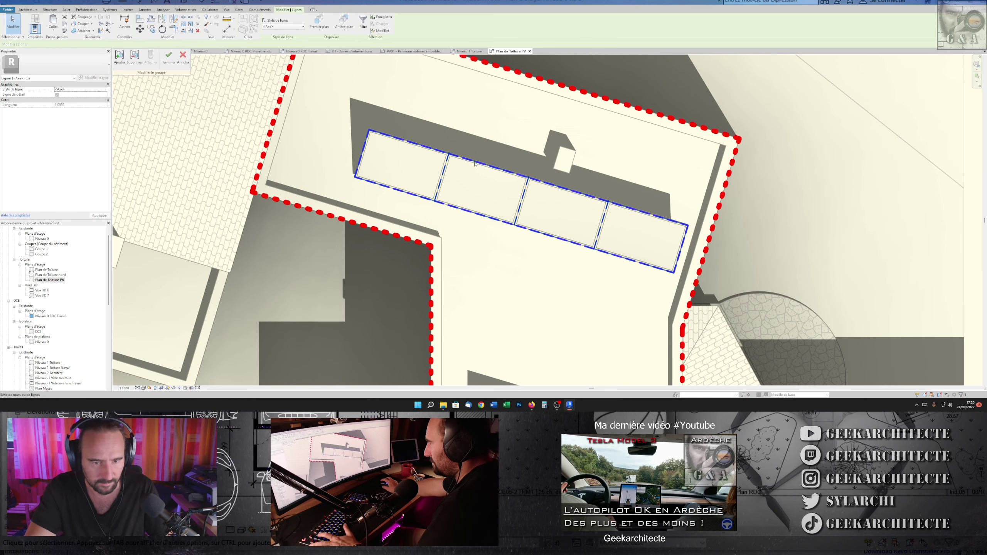
left_click(207, 25)
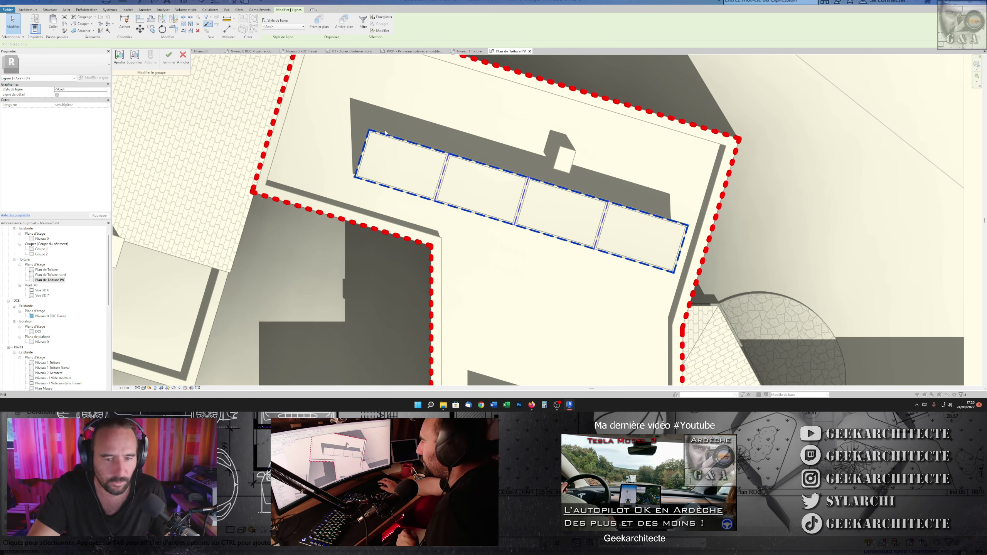
left_click(226, 33)
Set the divider line weight to 5, apply and confirm, then clear the selection
left_click(552, 201)
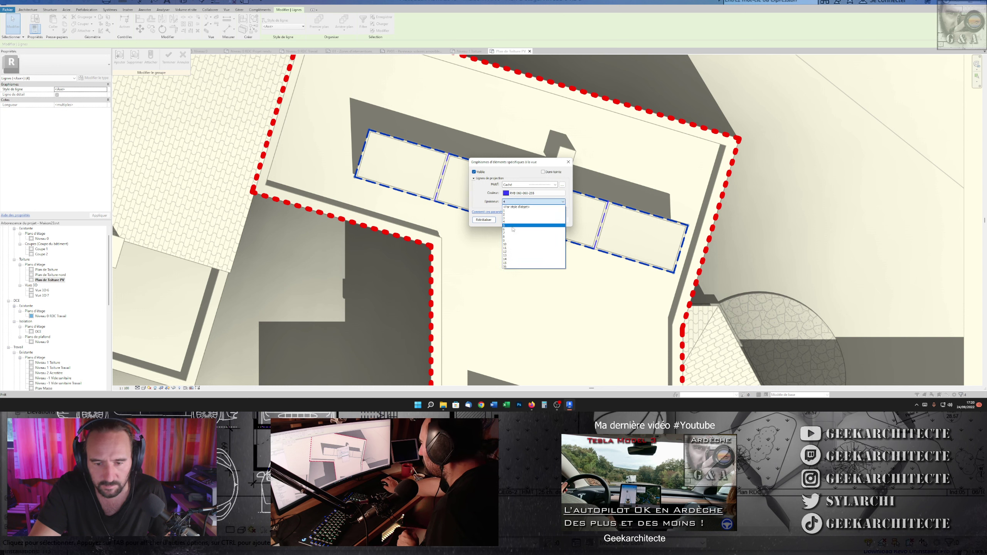
left_click(537, 226)
left_click(562, 221)
left_click(517, 220)
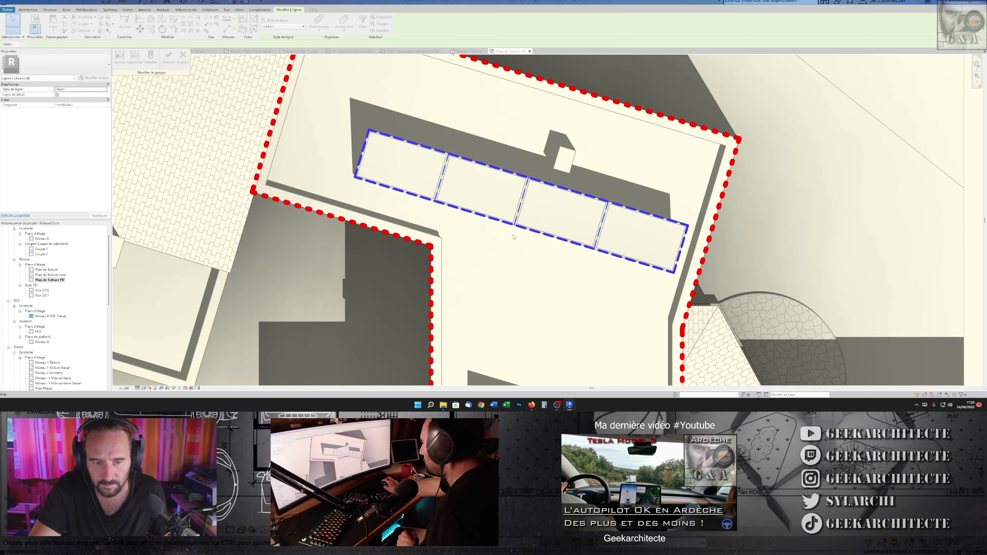
key("Escape")
key("Tab")
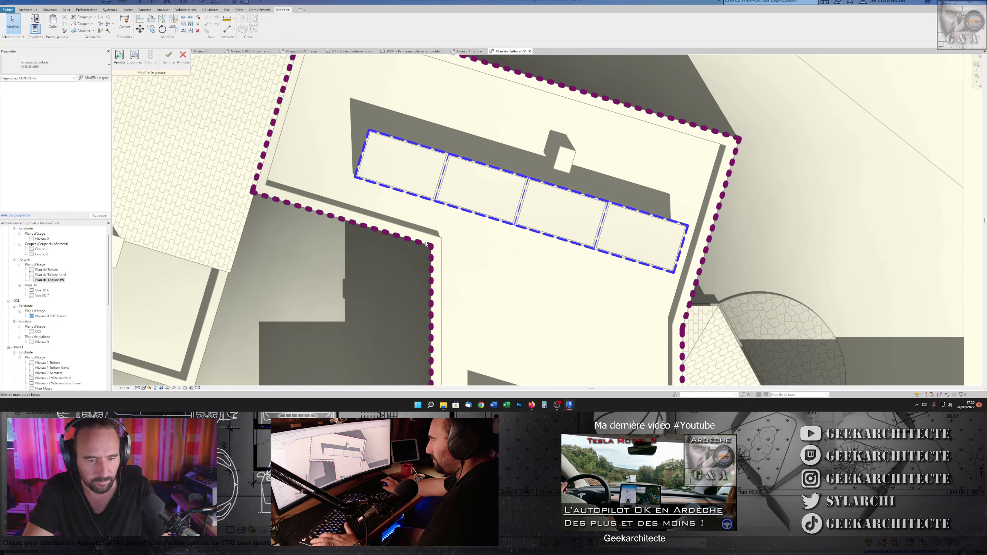
Select and release the red roof outline, finish the group edit, zoom out, and start Text (TX)
left_click(427, 244)
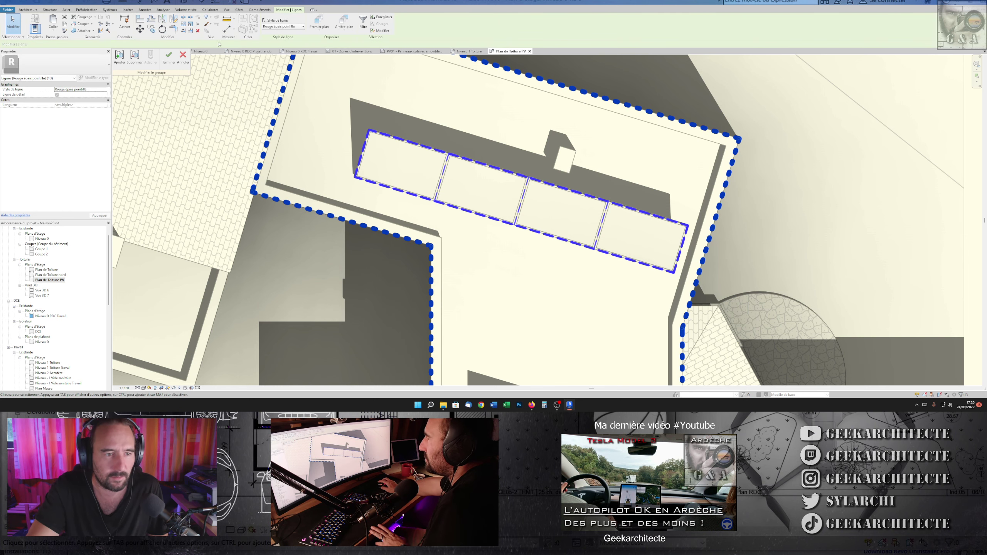
scroll(661, 237, "down", 2)
scroll(661, 237, "down", 1)
key("Escape")
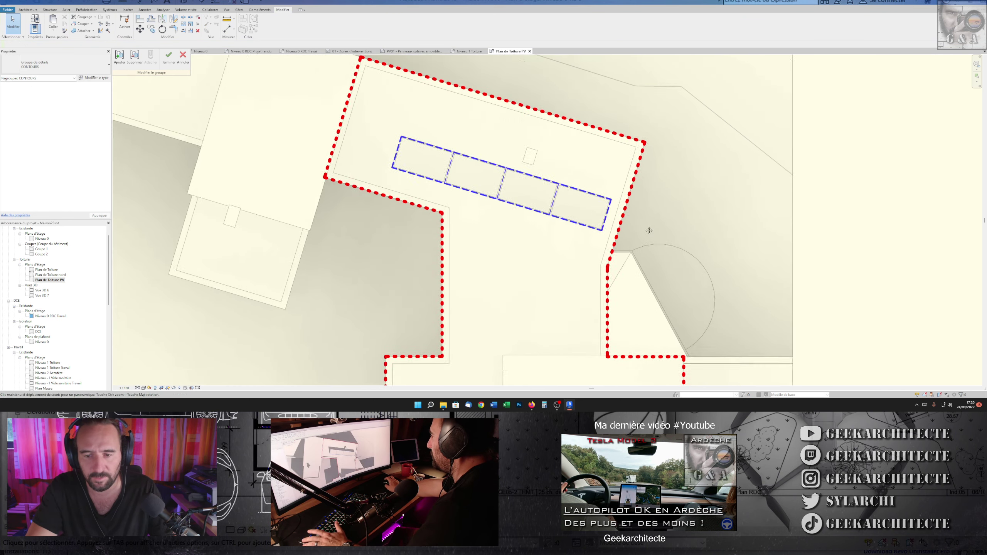
scroll(685, 240, "down", 2)
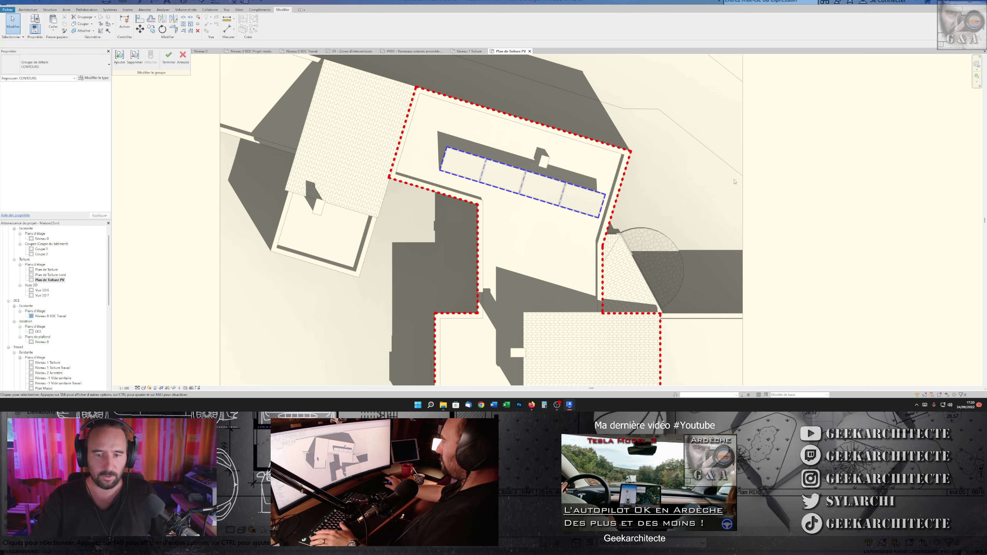
scroll(692, 239, "down", 1)
left_click(168, 56)
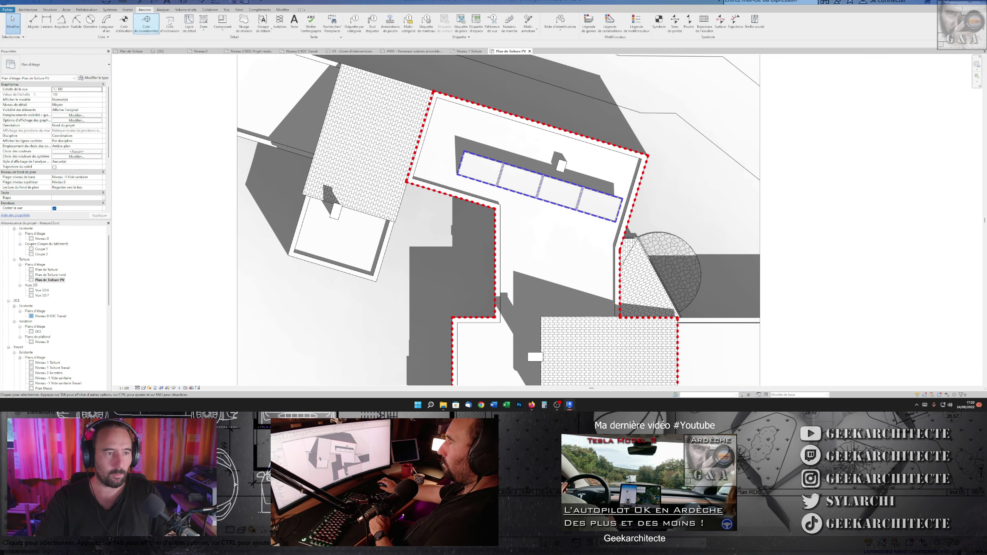
key("t")
key("x")
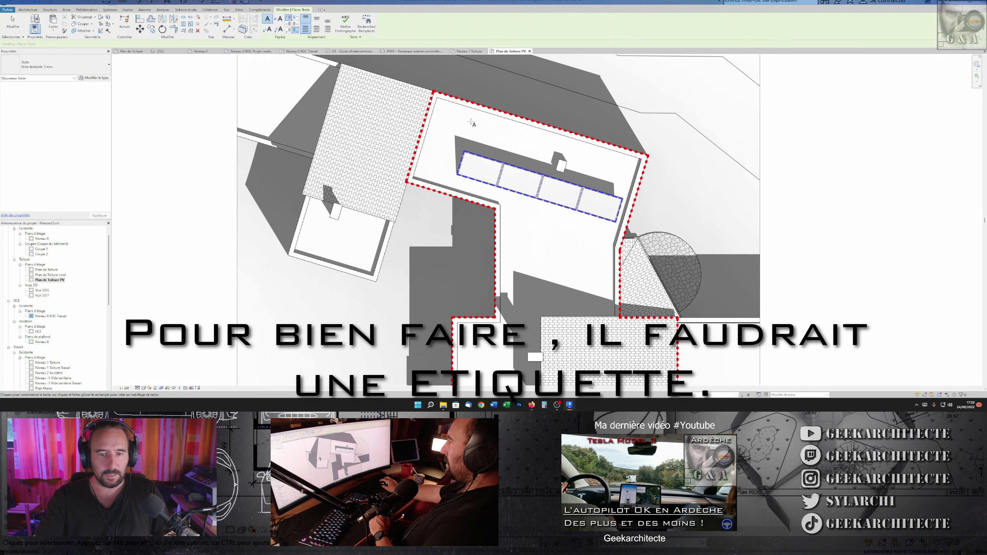
Place a text note on the panels reading '4 Panneaux Photovoltaïques'
left_click(507, 140)
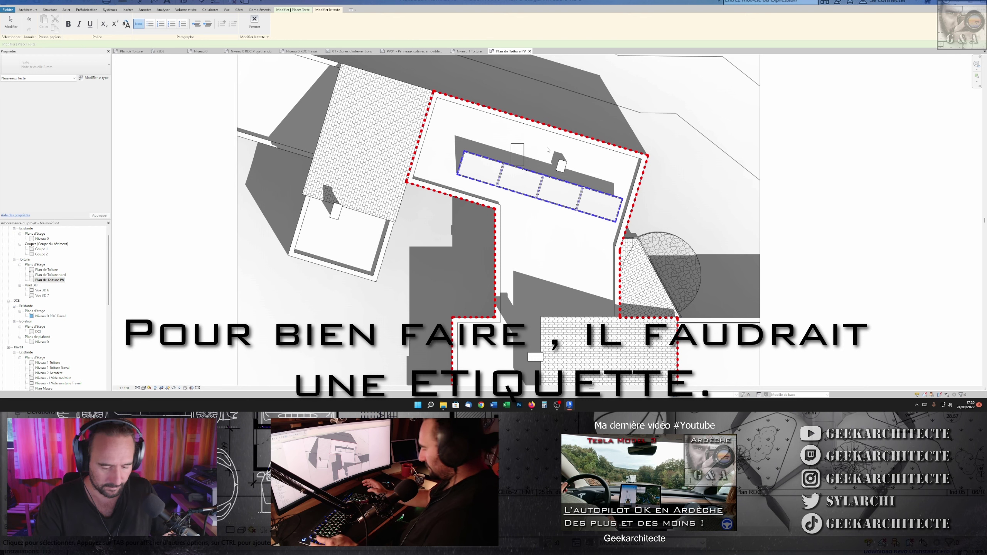
type("4 Panne")
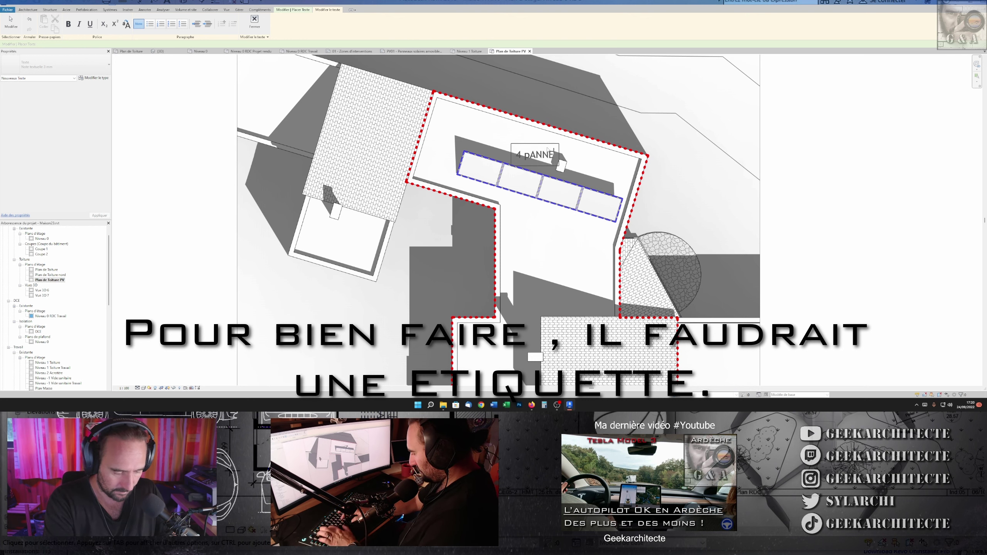
type("aux Photovoltaïques")
left_click(479, 133)
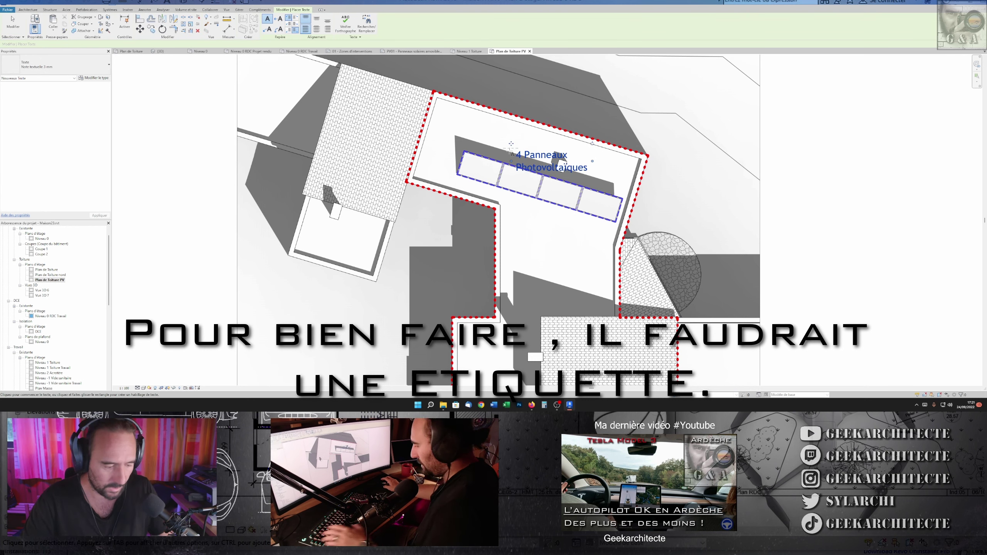
Copy the note to the building edge, re-aim its leader, and change it to 'Adresse'
left_click_drag(513, 142, 513, 223)
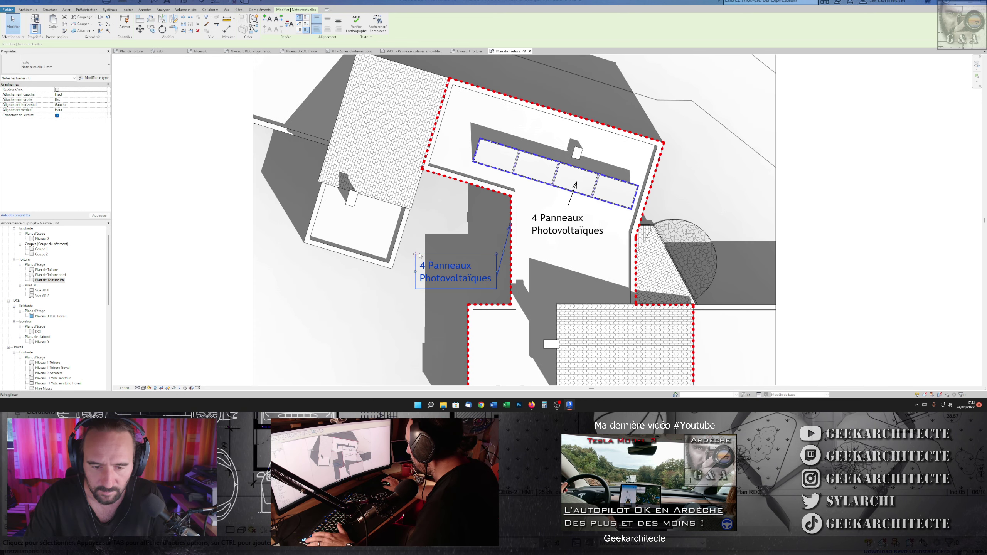
left_click_drag(415, 254, 330, 299)
mouse_move(510, 225)
left_mouse_down()
mouse_move(485, 300)
mouse_move(467, 316)
left_mouse_up()
double_click(365, 311)
left_click_drag(336, 310, 404, 323)
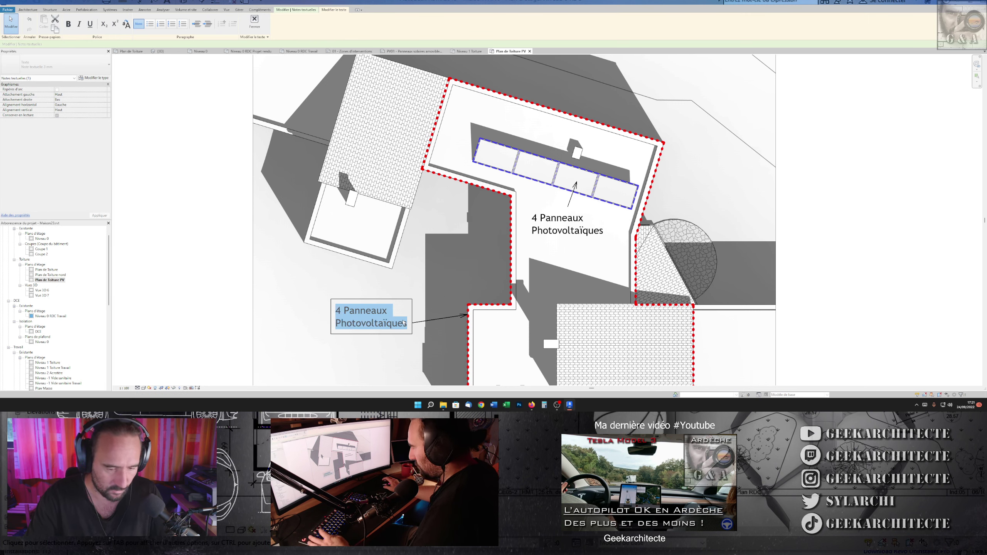
type("Adresse")
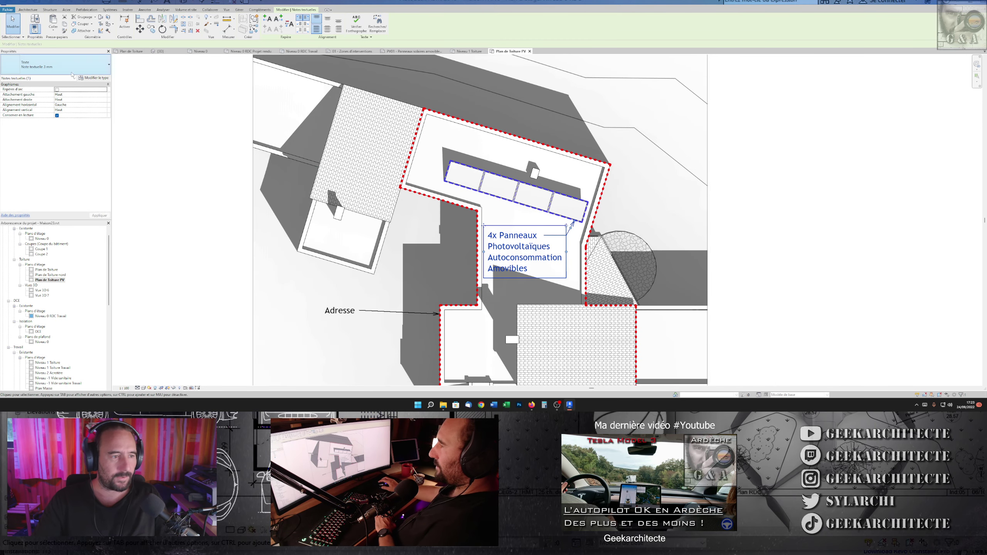
Switch both notes to the 2.5 mm Note textuelle type and nudge the panel note closer
left_click(72, 66)
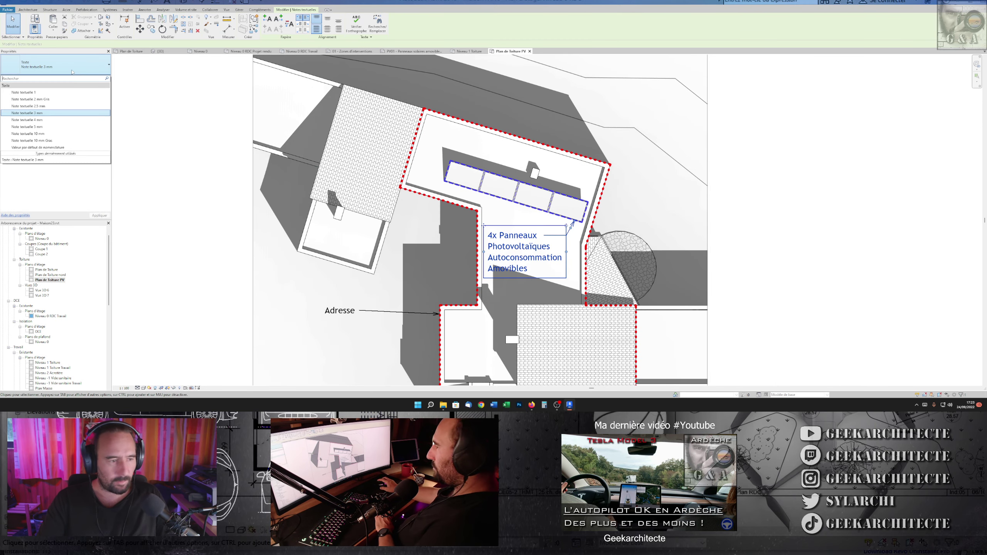
left_click(45, 106)
scroll(544, 187, "down", 3)
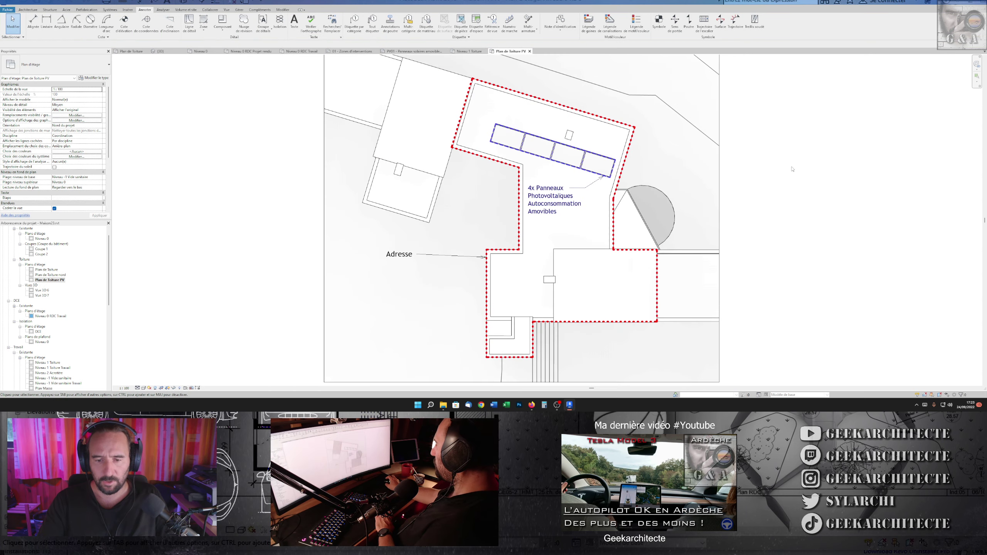
scroll(544, 186, "up", 2)
scroll(544, 186, "up", 2)
left_click_drag(523, 175, 518, 167)
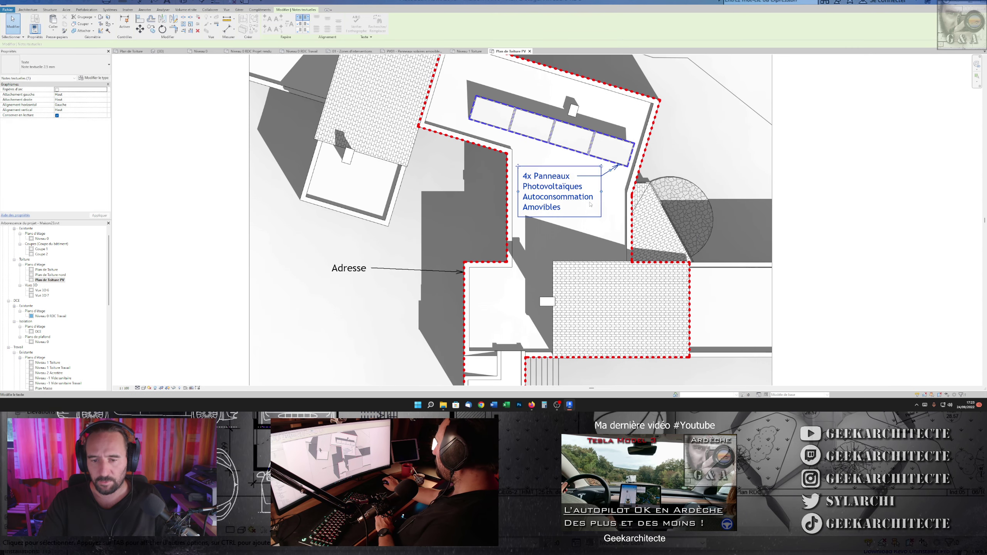
left_click(338, 222)
key("z")
key("f")
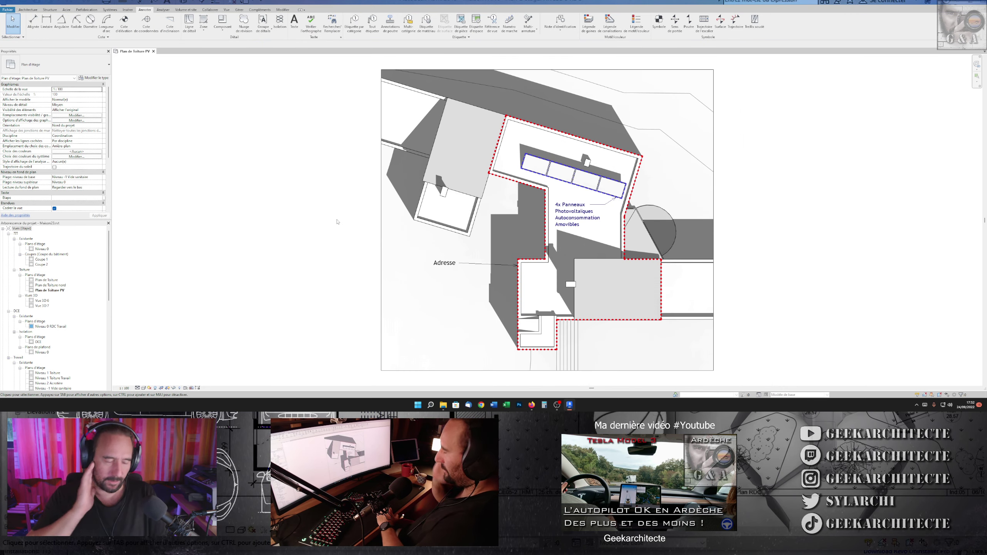
middle_click_drag(340, 123, 351, 130)
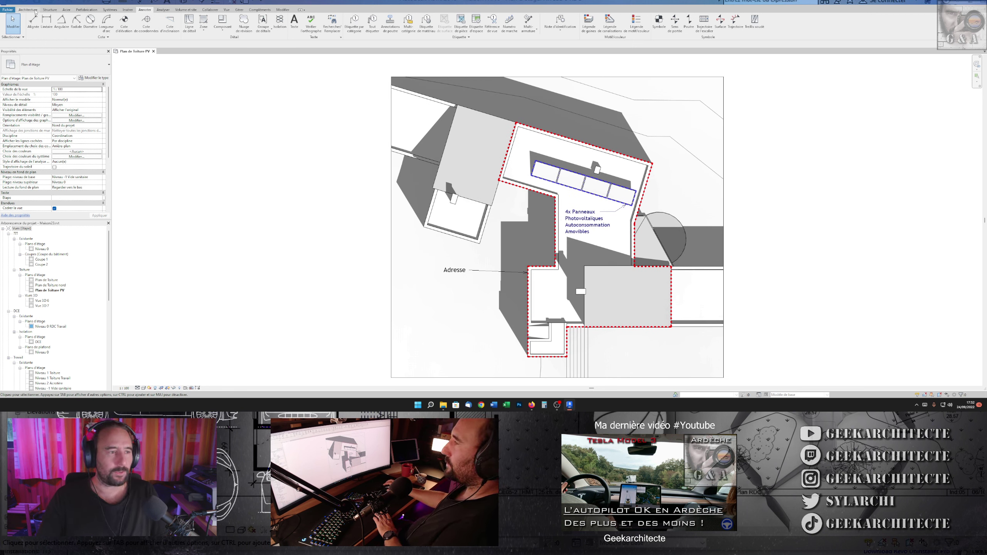
Try loading Flèche - 05 from Annotations > Flèches du Nord as a detail component
left_click(221, 31)
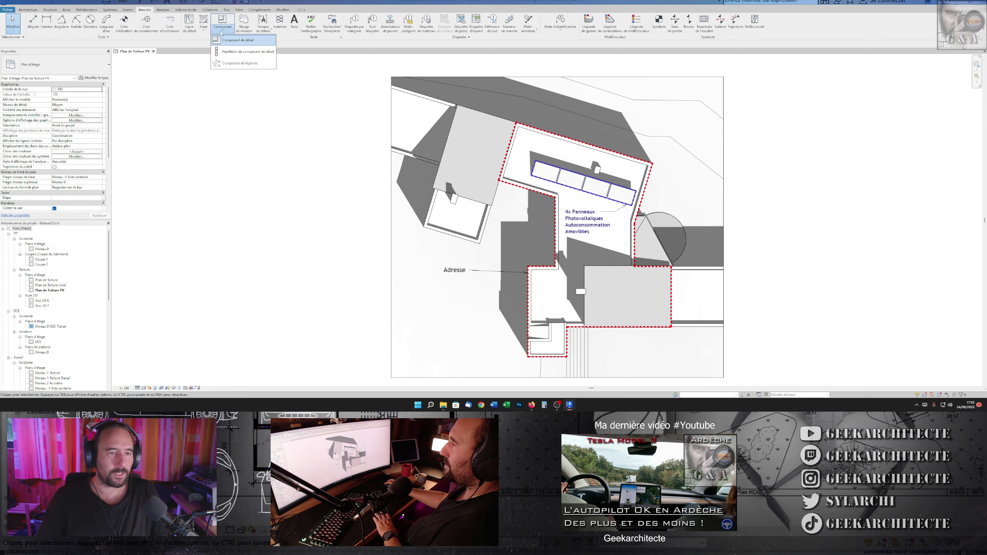
left_click(236, 40)
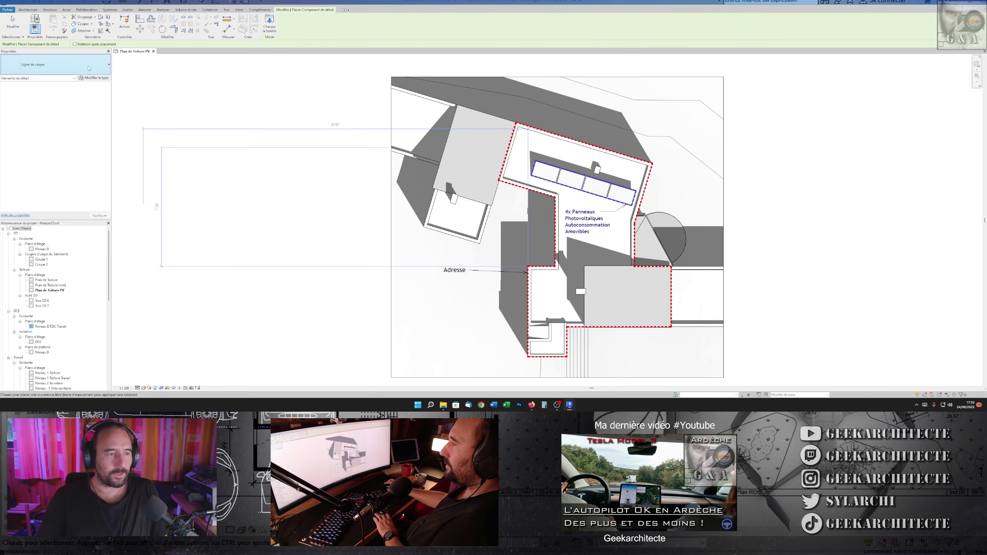
left_click(52, 65)
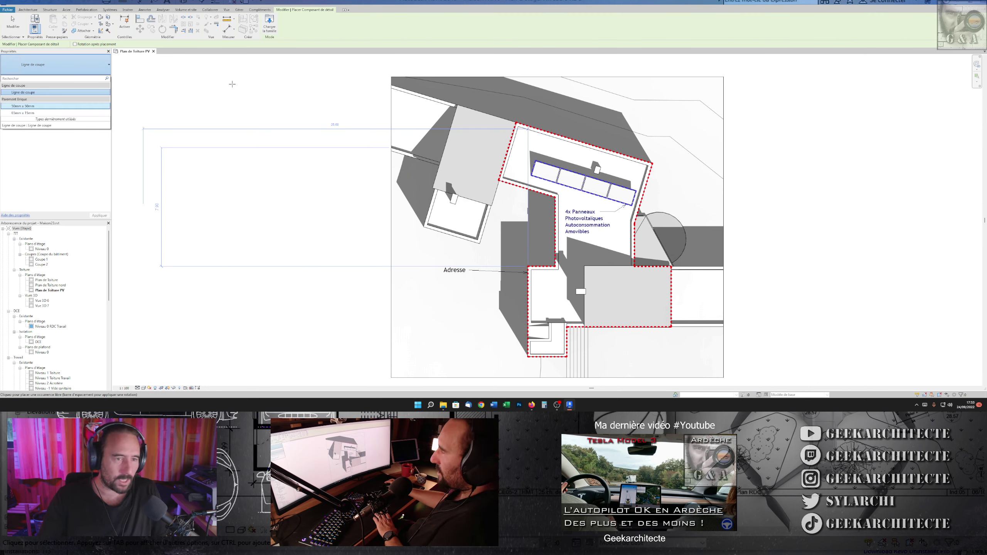
left_click(270, 24)
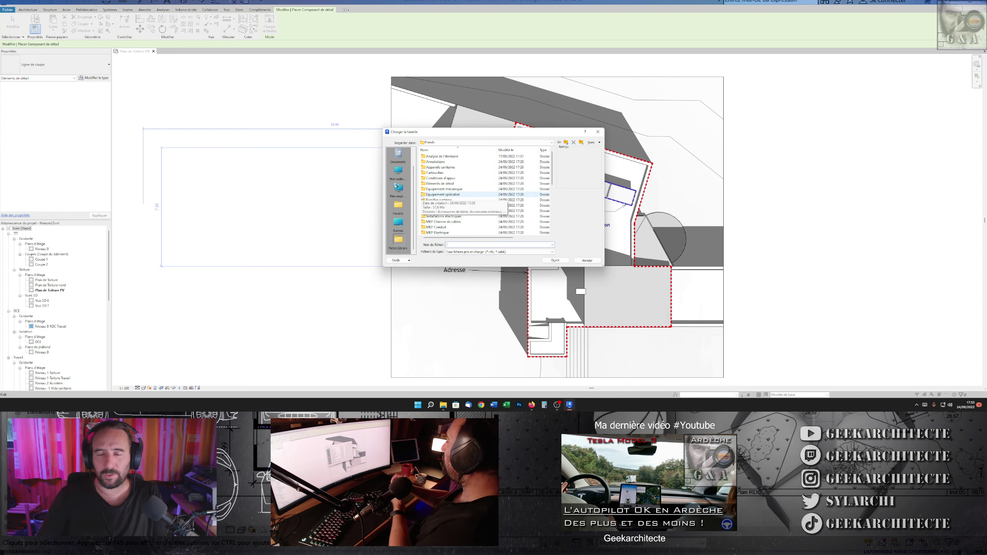
double_click(433, 162)
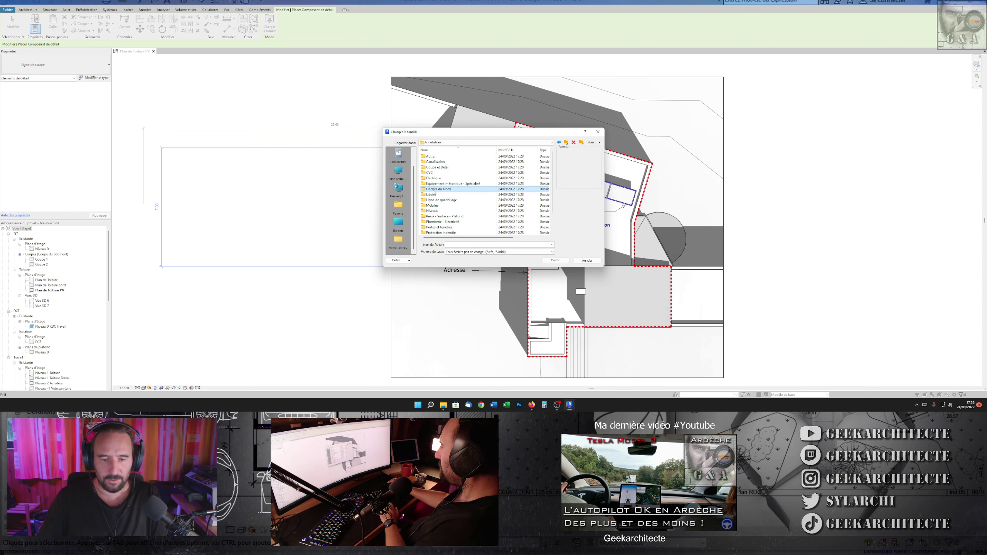
double_click(434, 189)
key("Down")
key("Down")
key("Down")
key("Down")
key("Down")
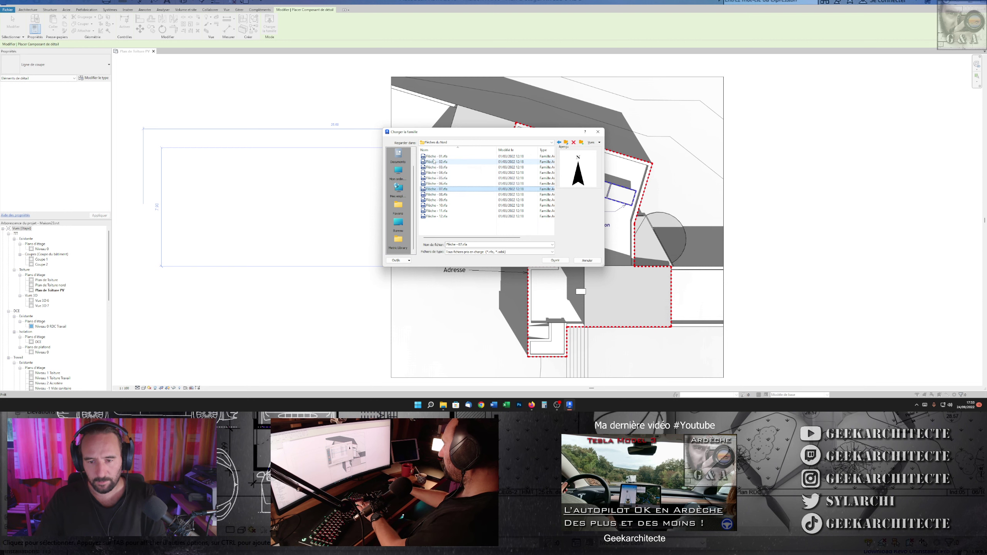
left_click(441, 177)
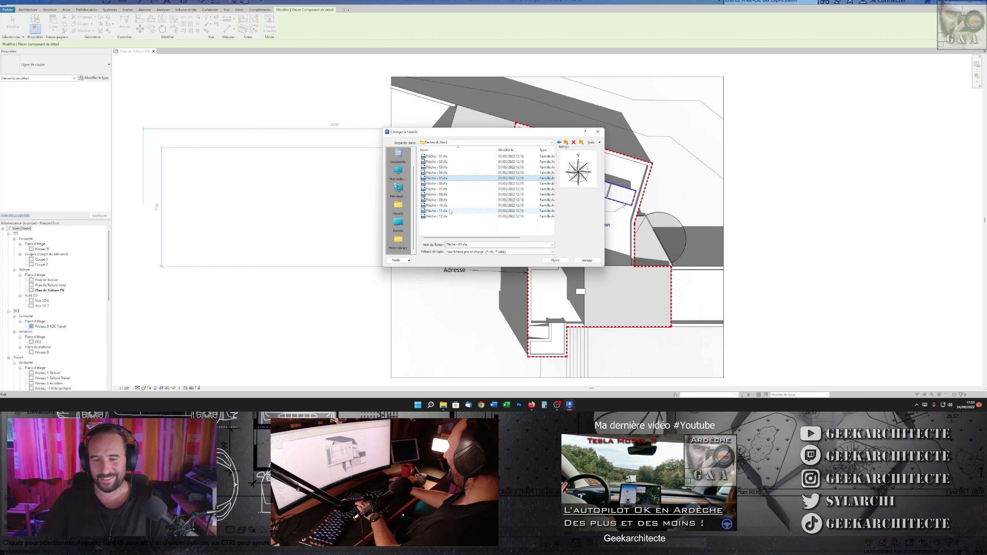
left_click(563, 261)
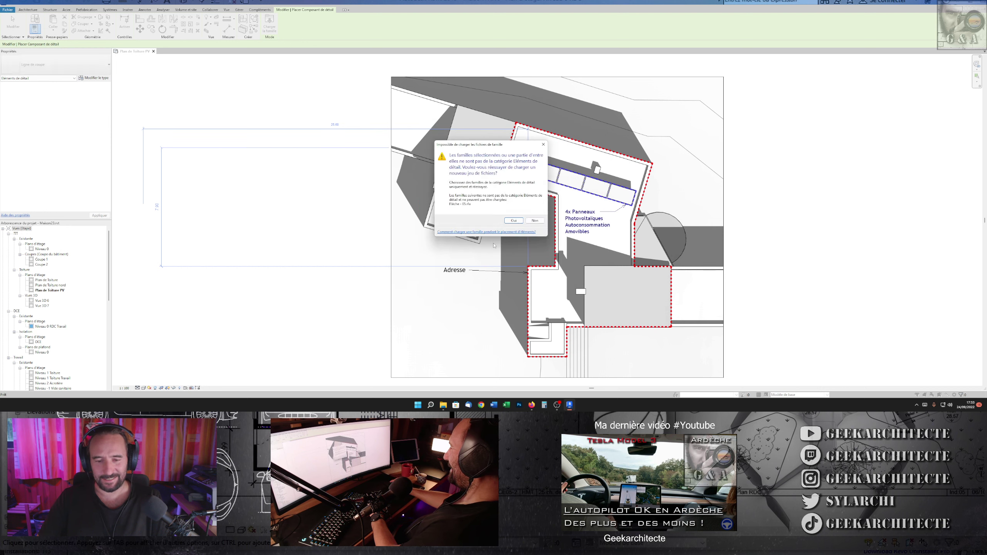
key("Escape")
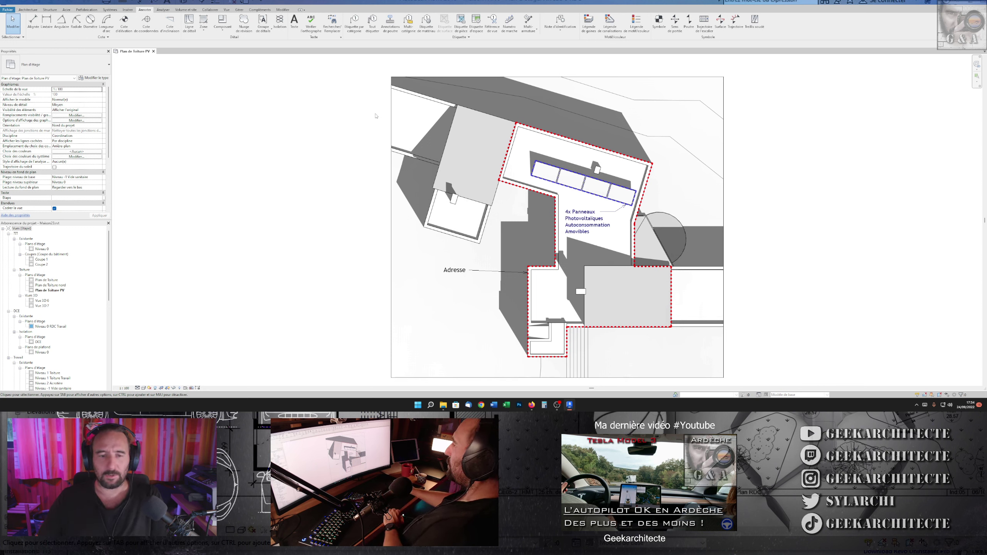
Load Flèche - 05 as an annotation symbol and place it at the plan's lower left
left_click(218, 30)
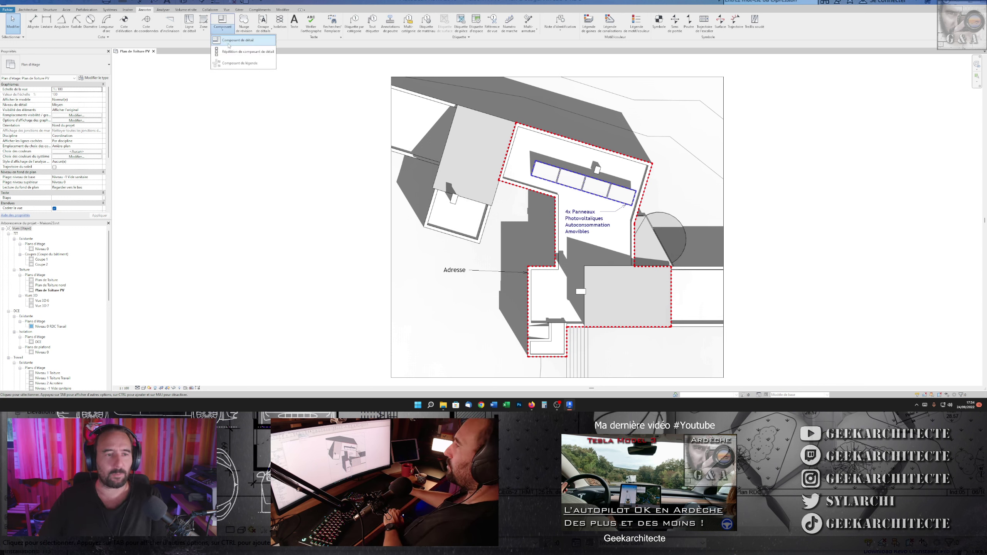
left_click(661, 29)
left_click(508, 207)
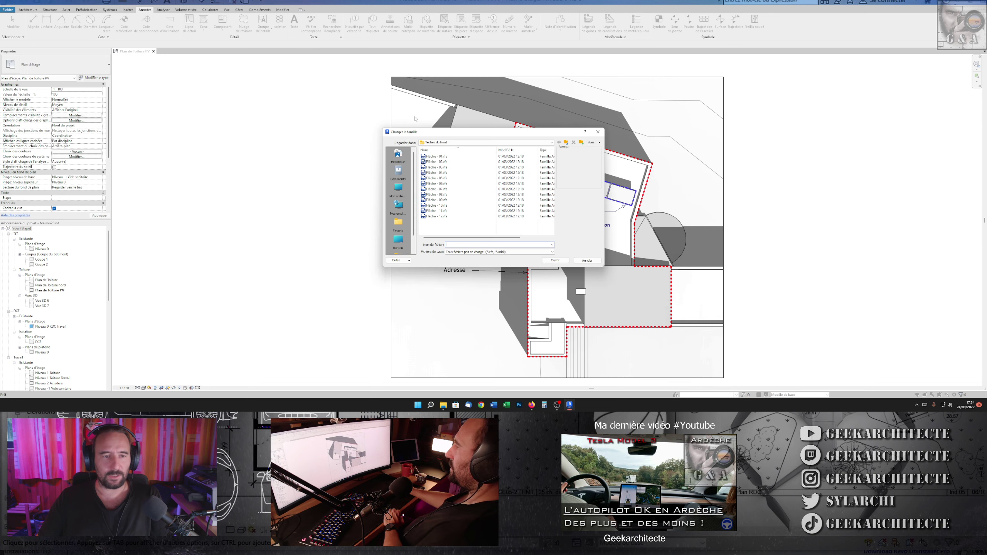
key("Down")
key("Down")
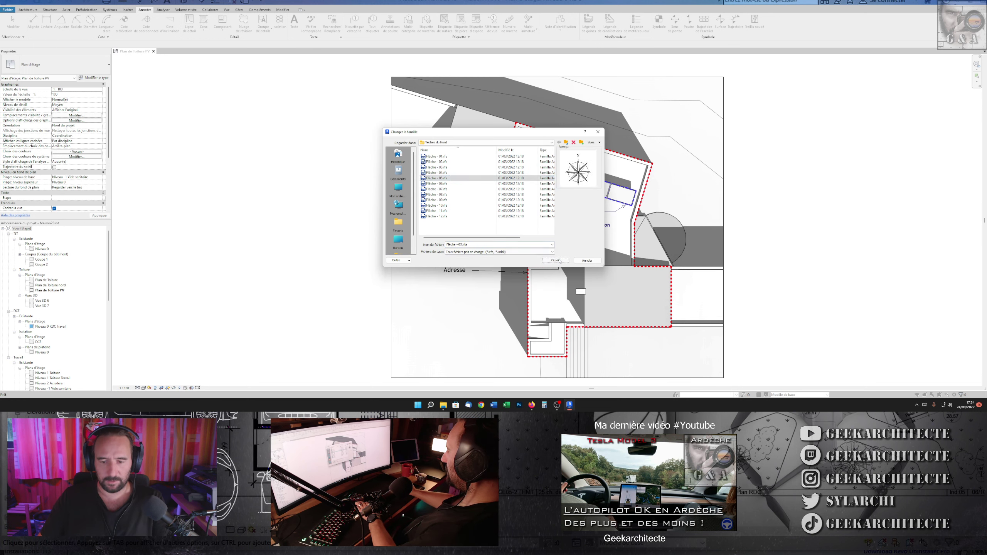
left_click(556, 260)
left_click(444, 335)
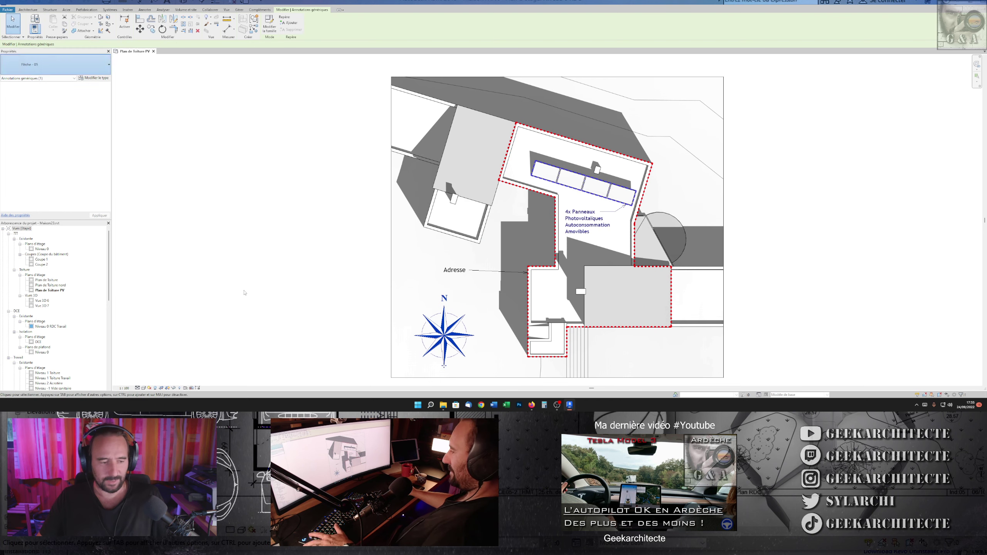
key("Escape")
key("Escape")
scroll(319, 213, "down", 2)
middle_click_drag(318, 213, 316, 197)
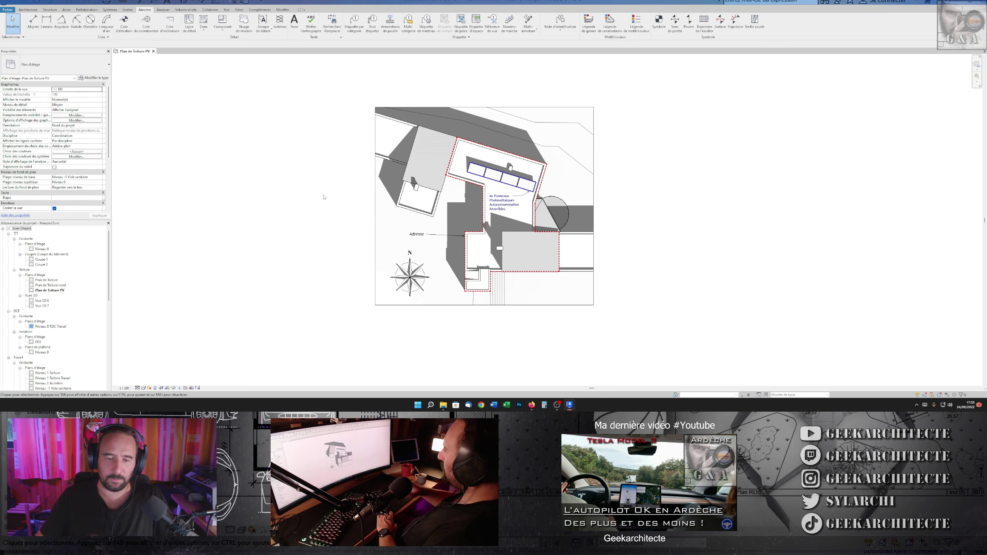
middle_click_drag(190, 220, 228, 206)
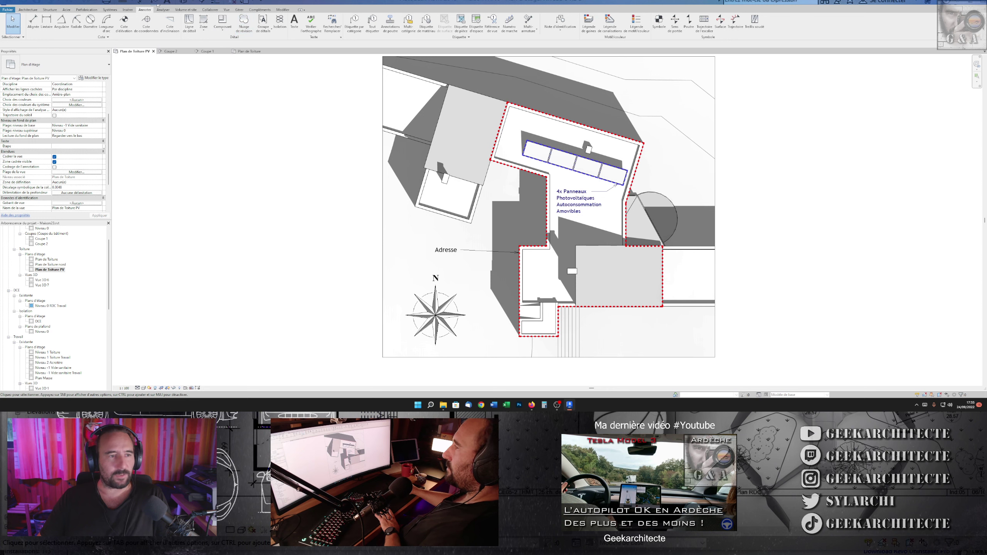
Draw a building section across the house and open the Coupe 3 view
left_click(134, 3)
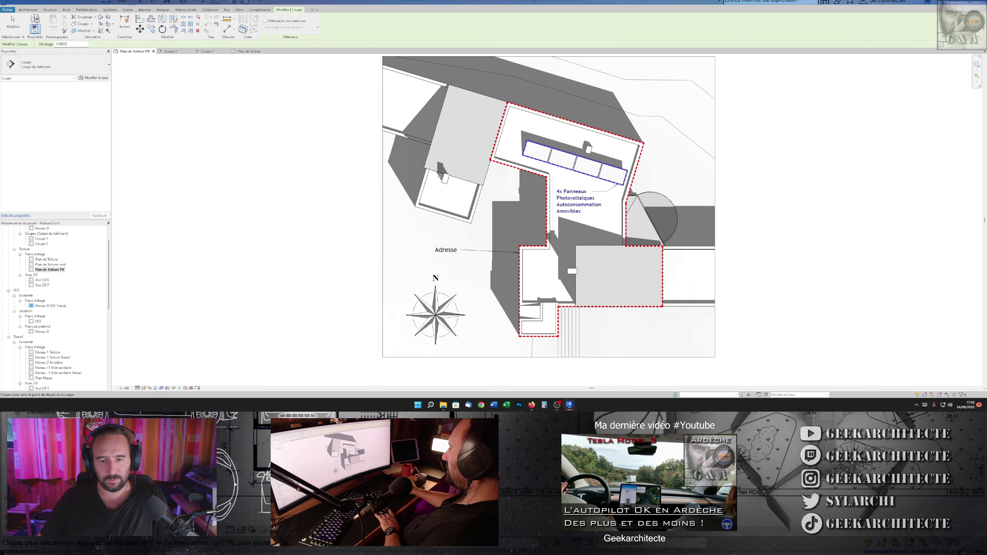
left_click(461, 170)
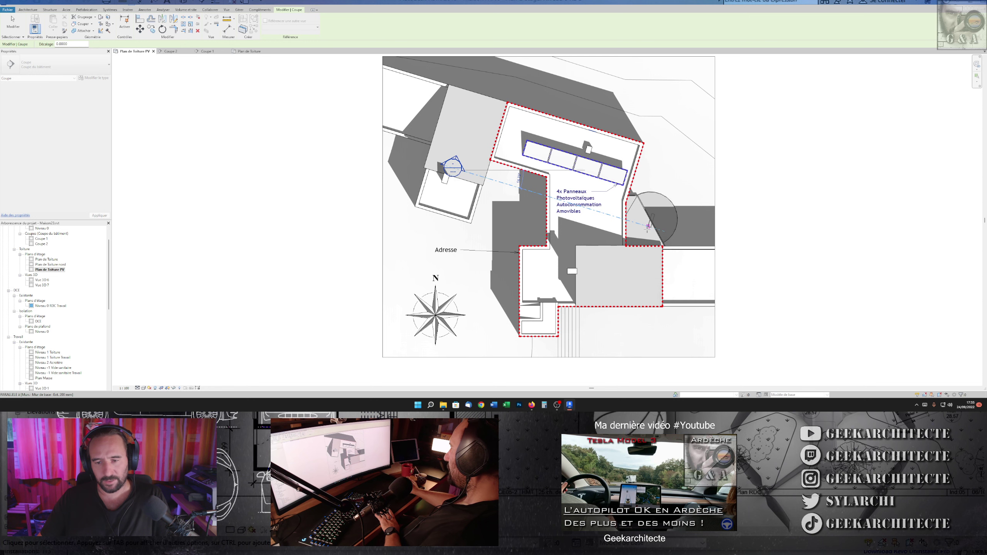
left_click(648, 227)
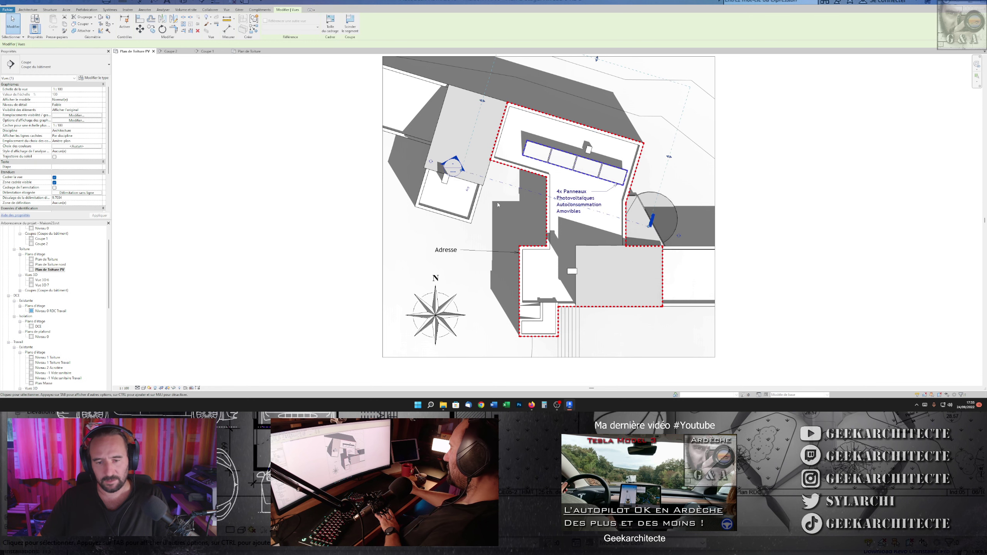
left_click(133, 4)
scroll(439, 244, "down", 2)
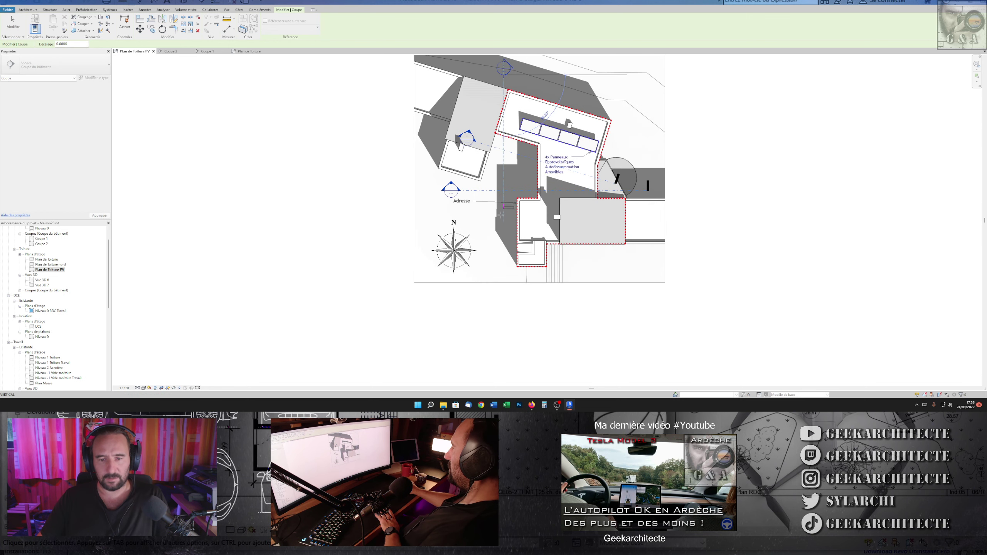
left_click(503, 284)
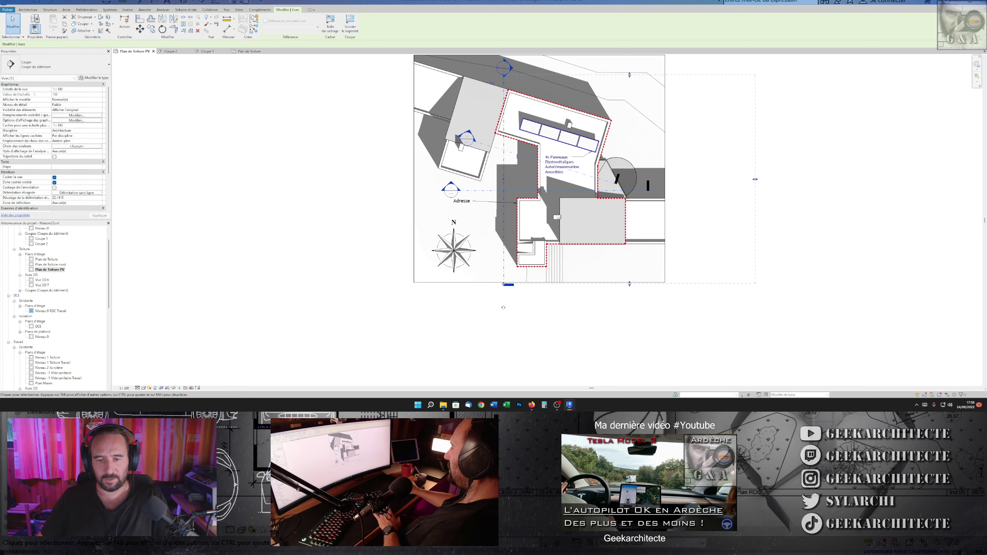
right_click(586, 174)
left_click(613, 208)
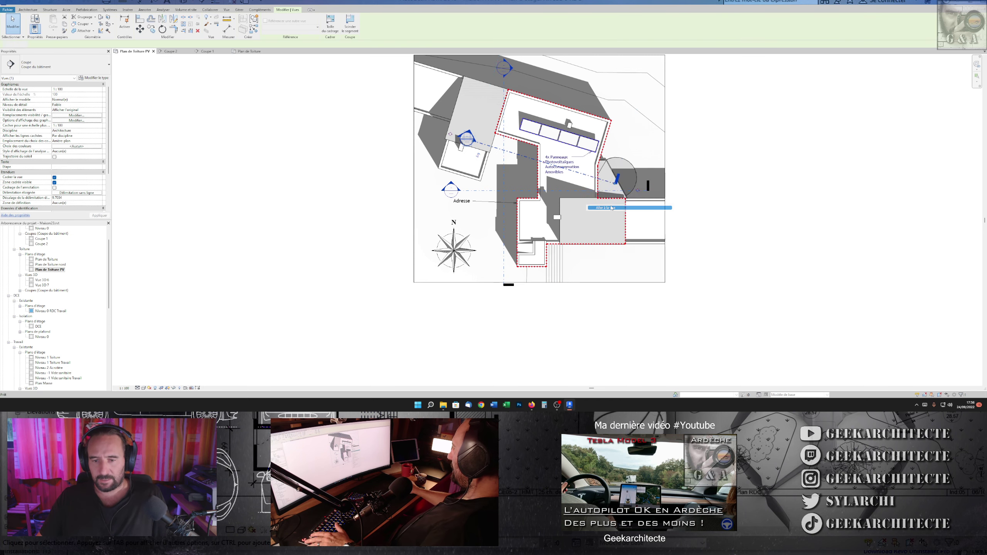
Set Coupe 3's phase filter to Aucun(e) and switch to the 3D view
scroll(72, 182, "down", 3)
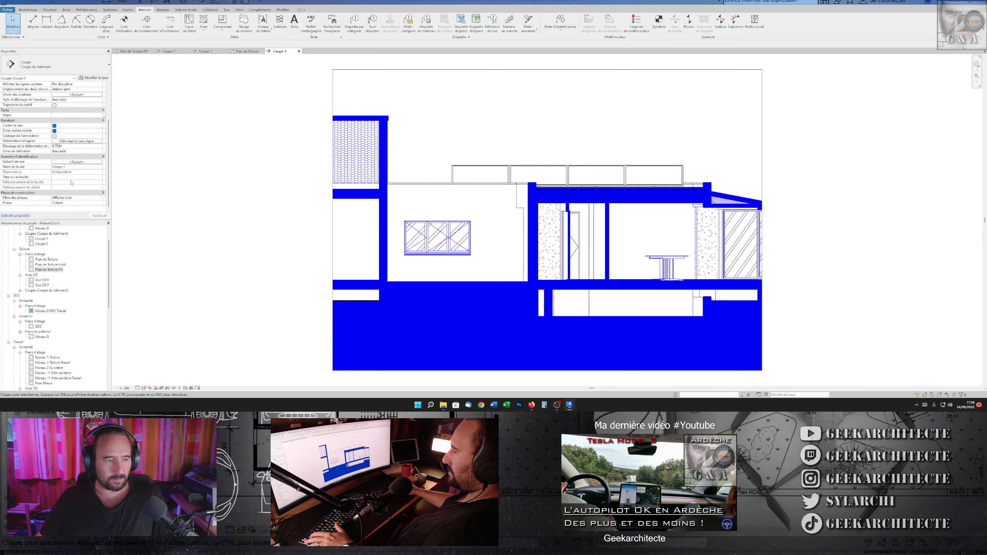
left_click(85, 199)
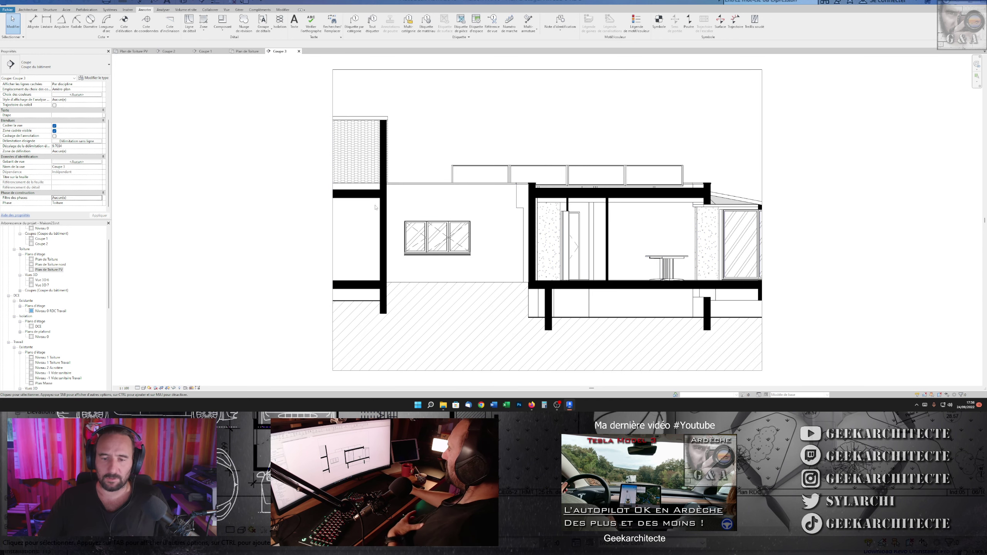
scroll(496, 224, "up", 2)
scroll(497, 225, "up", 1)
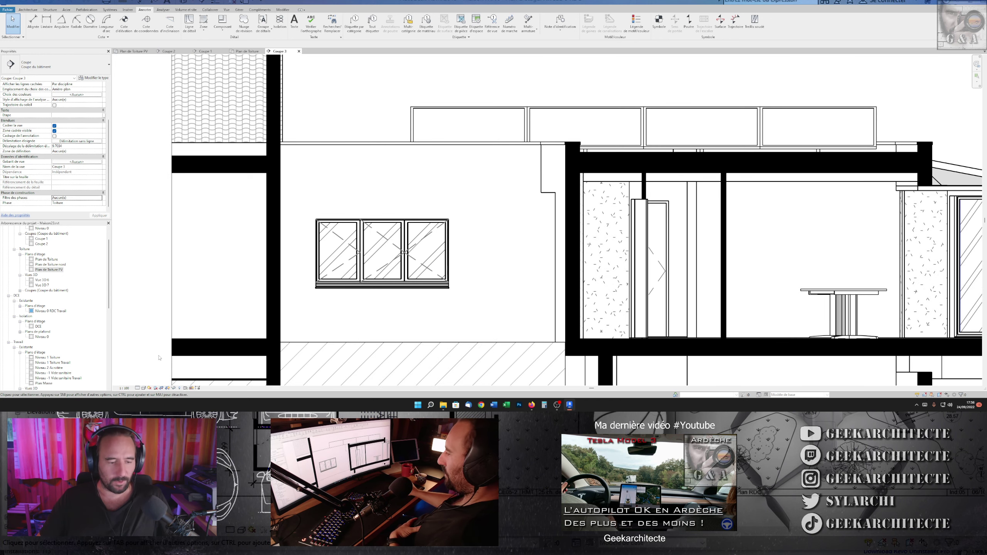
left_click(183, 2)
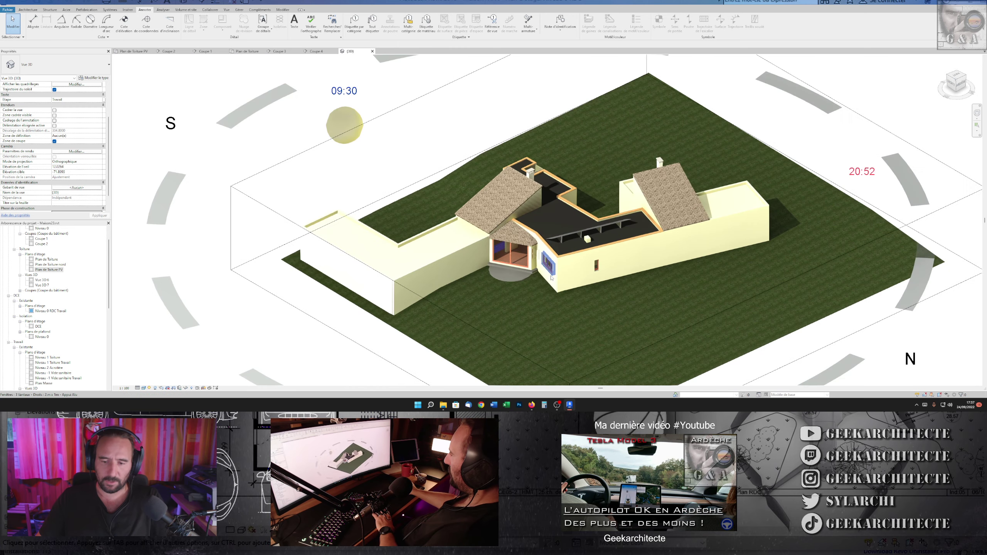
Orbit the 3D view to a new angle and rename it ISO PV
middle_click_drag(576, 260, 571, 241, "shift")
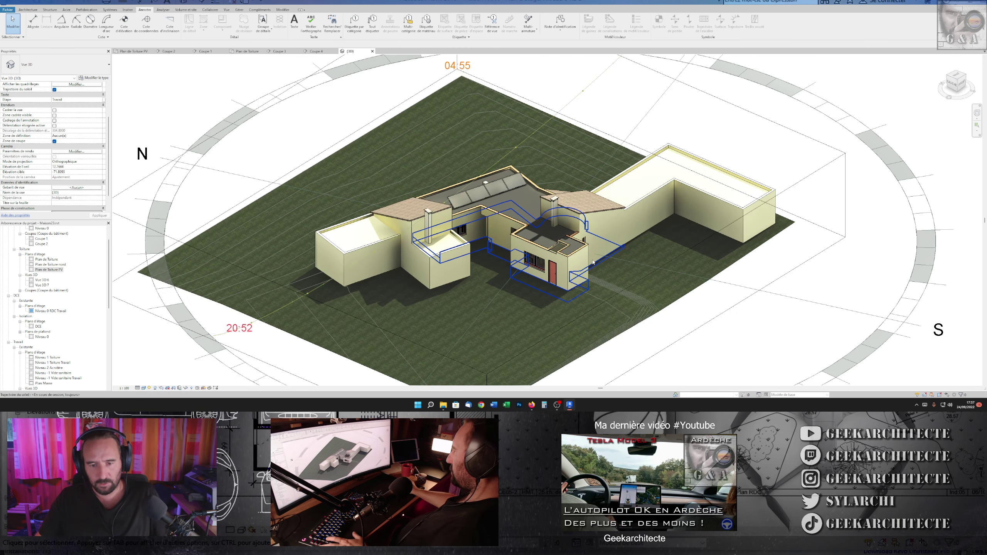
scroll(571, 242, "up", 5)
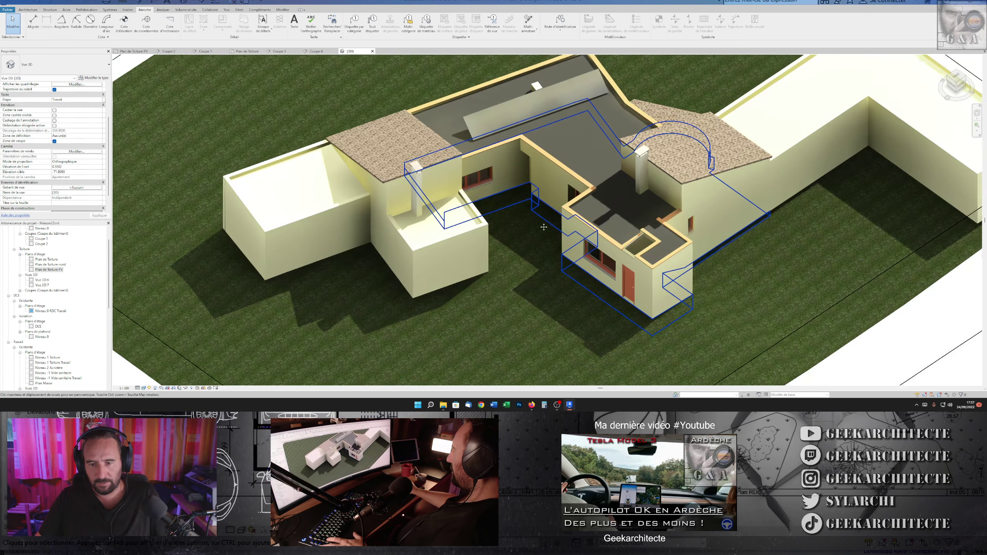
middle_click_drag(544, 227, 503, 191, "shift")
scroll(74, 184, "down", 1)
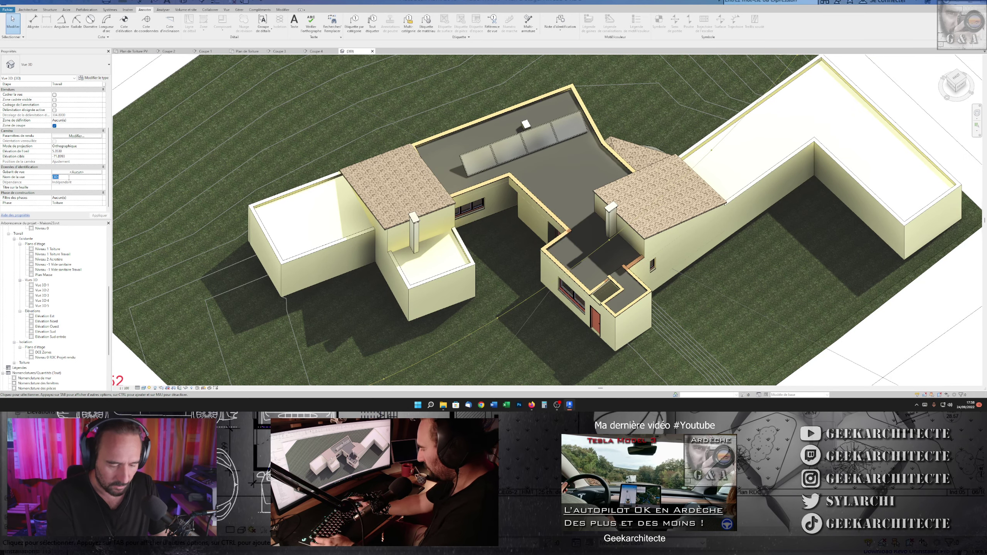
key("BackSpace")
type("ISO P")
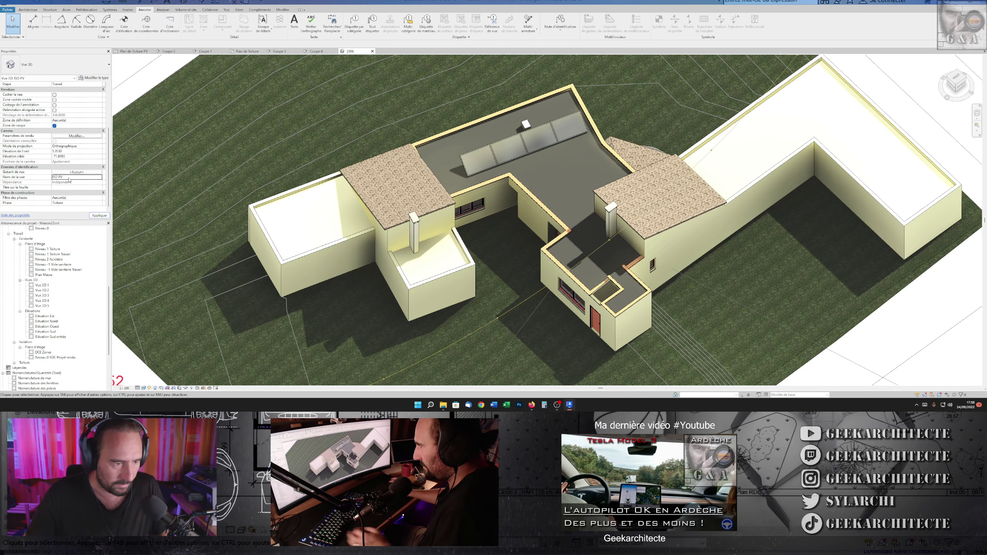
type("V")
key("Return")
Set the sun to the Équinoxe d'automne preset and turn the sun path off
left_click(150, 387)
left_click(179, 360)
left_click(724, 222)
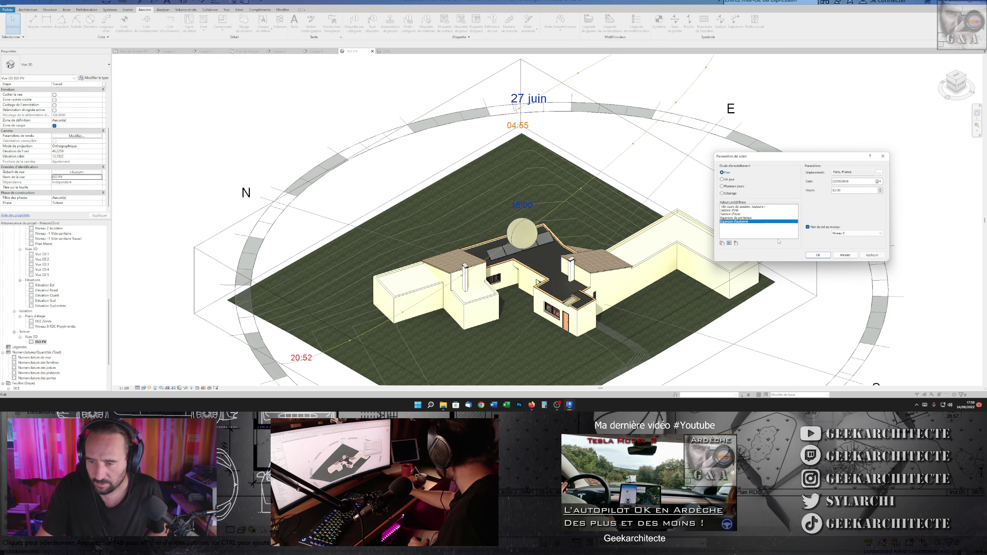
left_click(824, 256)
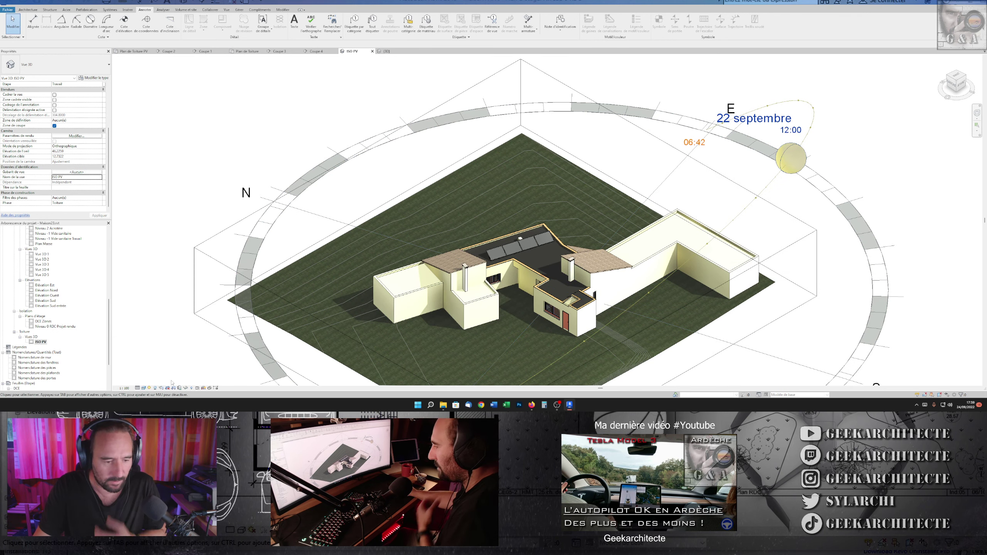
left_click(149, 388)
left_click(167, 359)
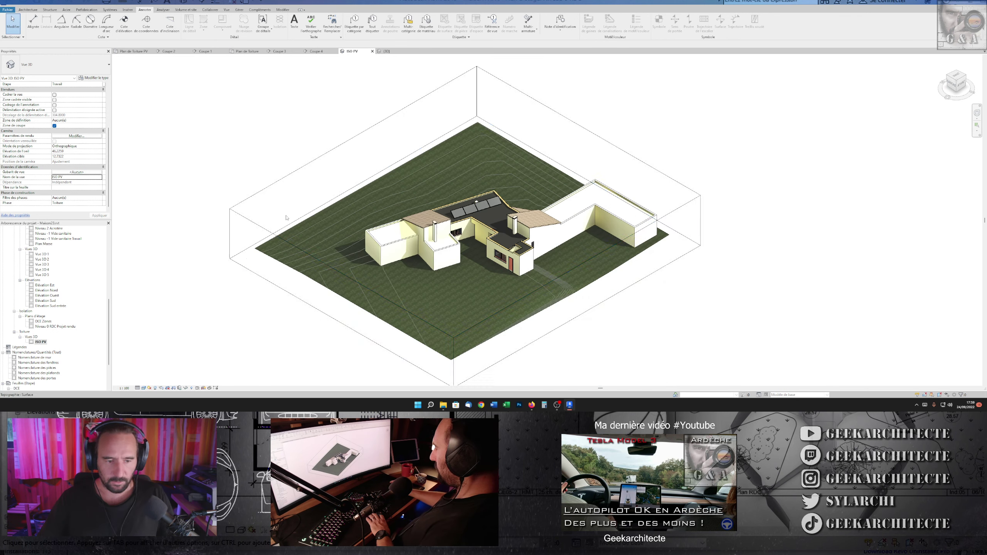
right_click(268, 191)
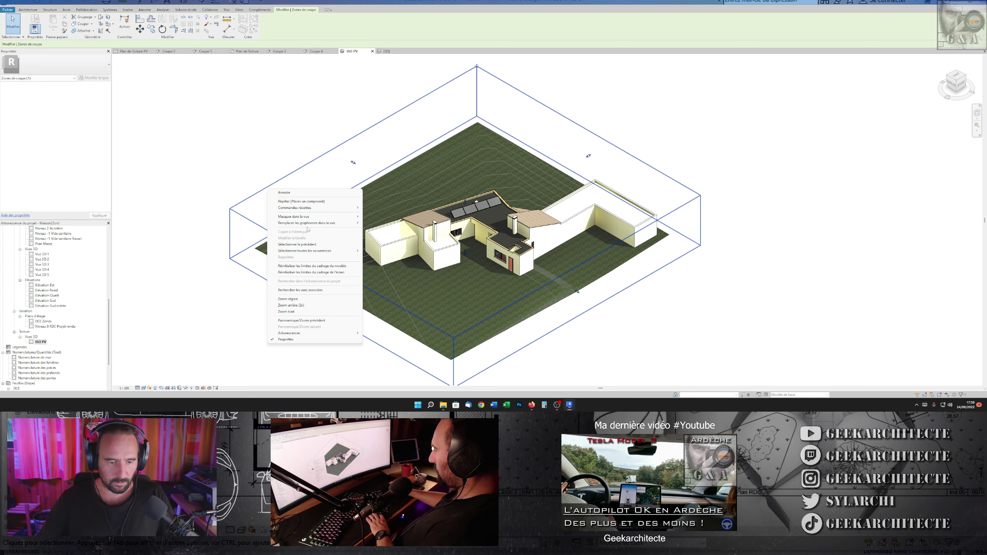
Uncheck Zone de coupe in the ISO PV view's properties
key("Escape")
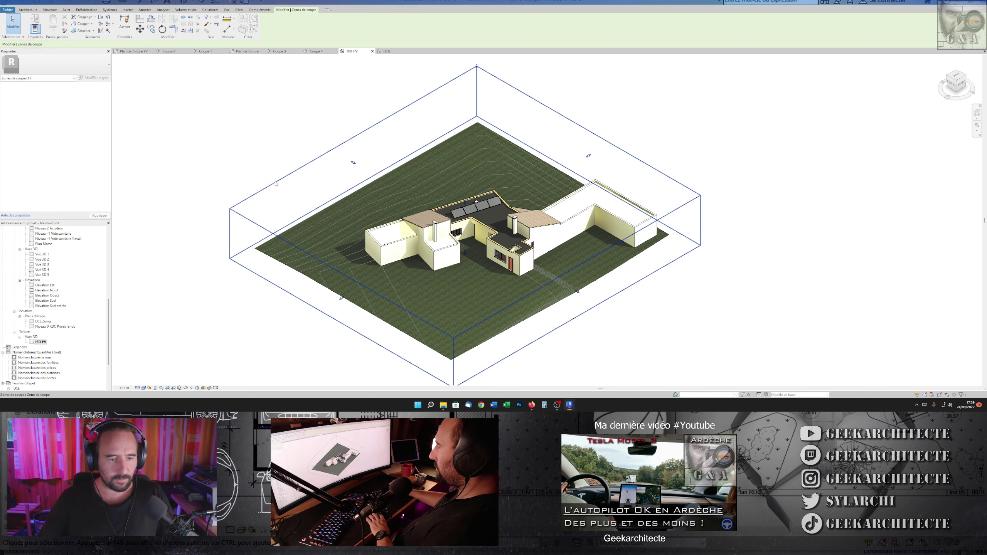
right_click(276, 183)
key("Escape")
right_click(258, 193)
key("Escape")
key("Escape")
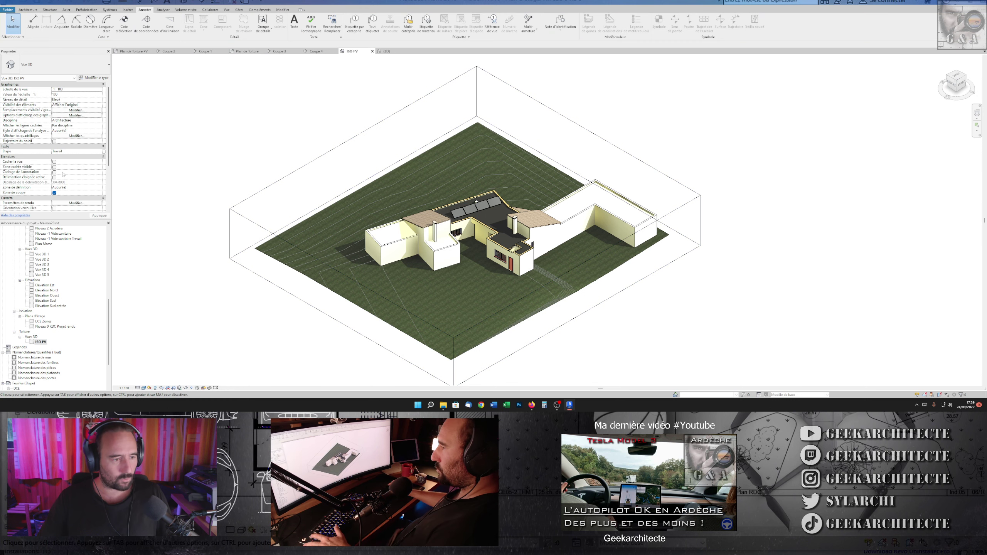
left_click(54, 193)
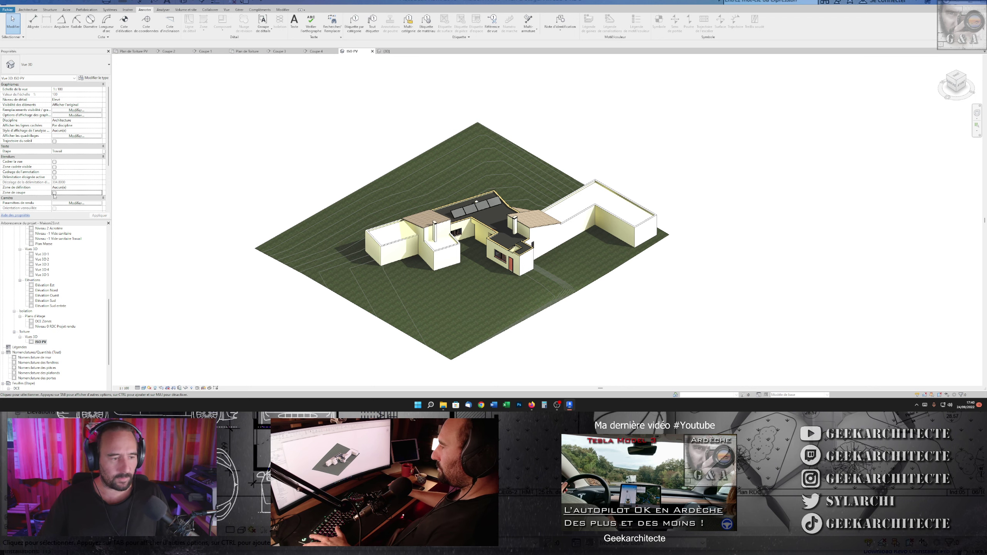
Hide the section box in the view, then toggle Reveal Hidden Elements on and off
right_click(239, 200)
left_click(338, 230)
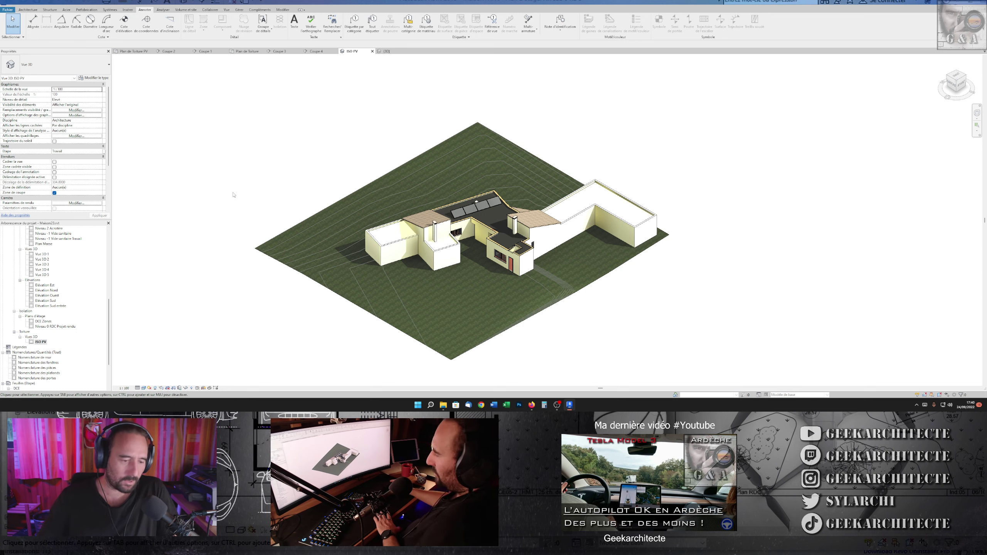
left_click(197, 388)
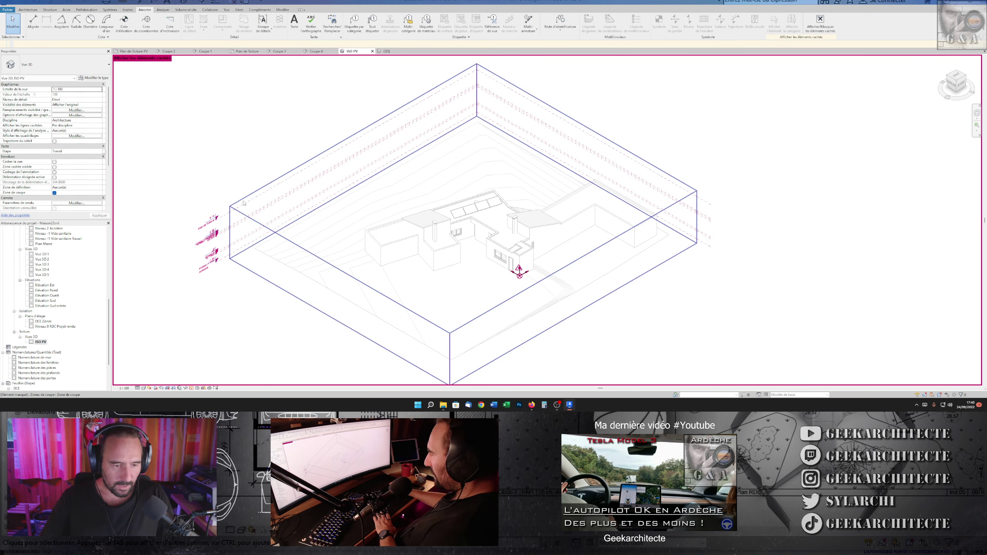
left_click(191, 388)
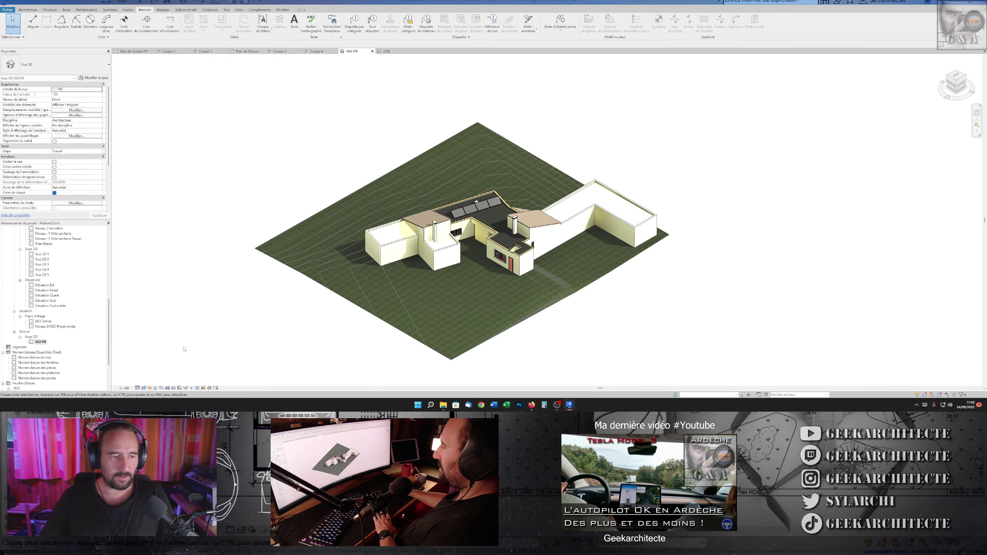
Enable cropping and drag the crop region's bottom, right, top and left edges tight around the house
left_click(55, 192)
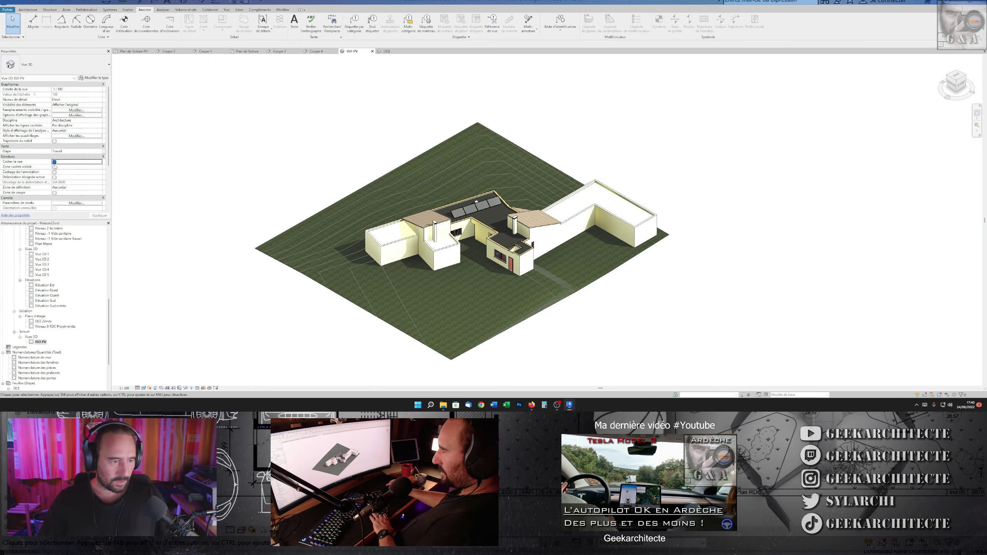
scroll(346, 185, "down", 3)
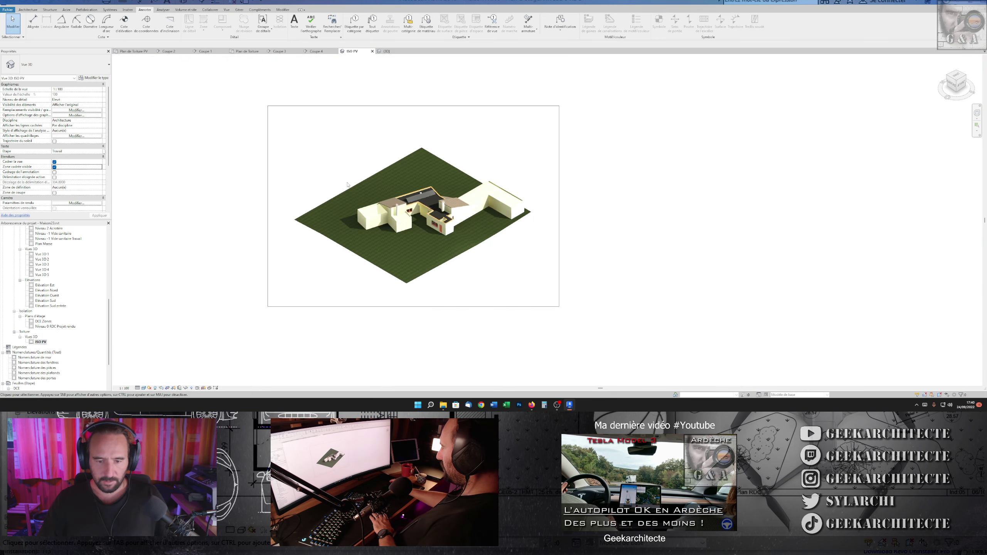
left_click(372, 291)
left_click_drag(405, 291, 414, 230)
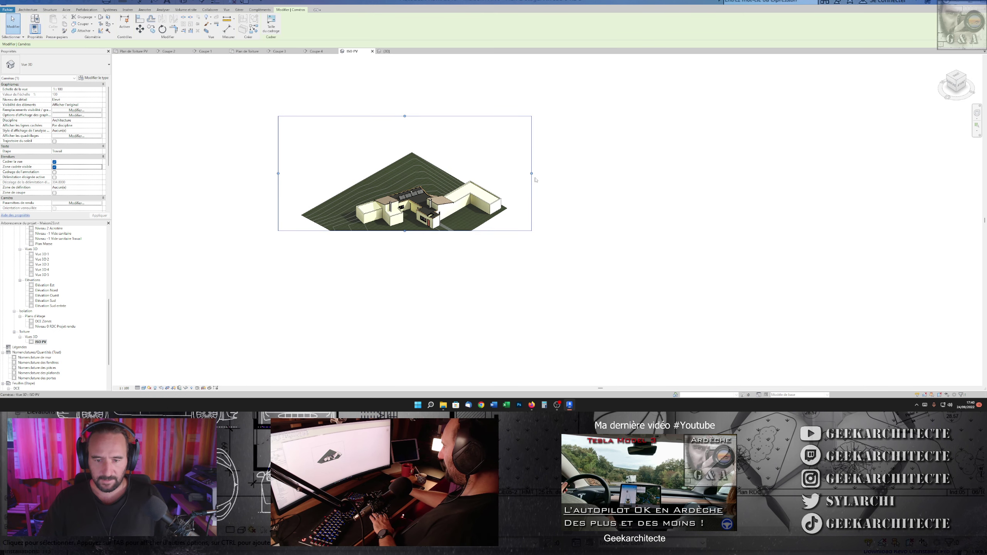
left_click_drag(526, 173, 455, 187)
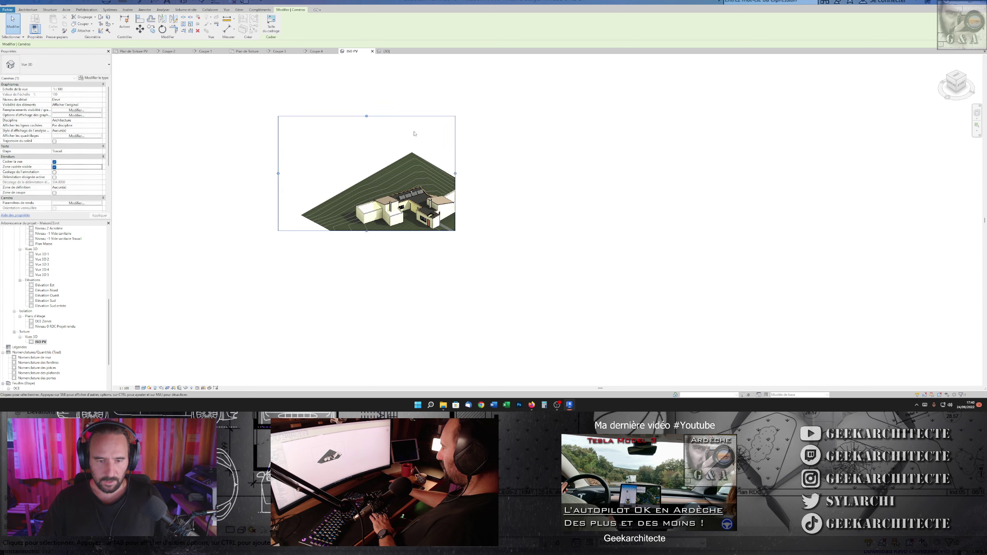
left_click_drag(373, 183, 372, 182)
key("Escape")
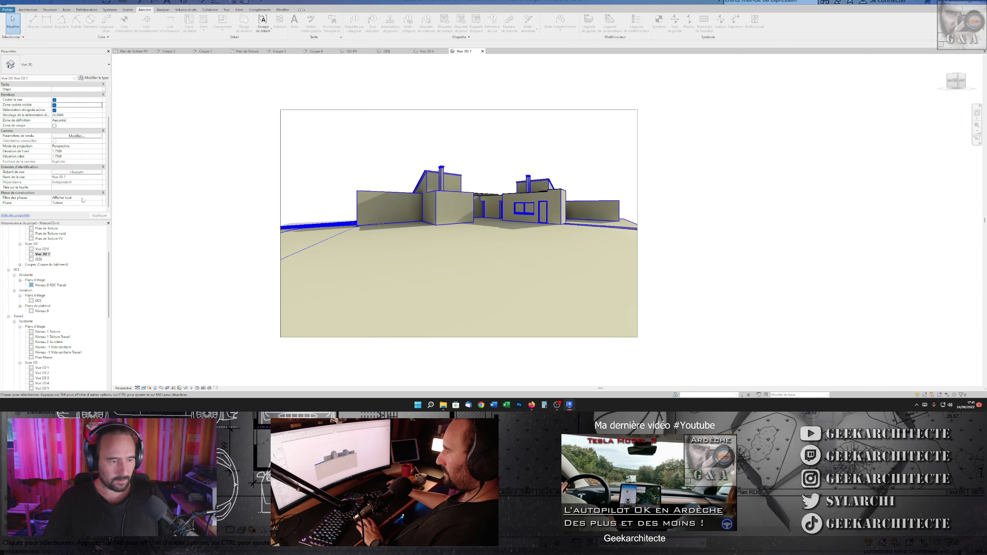
Set the perspective view's phase filter to Aucun(e) and confirm its Sun Settings
left_click(101, 198)
left_click(59, 202)
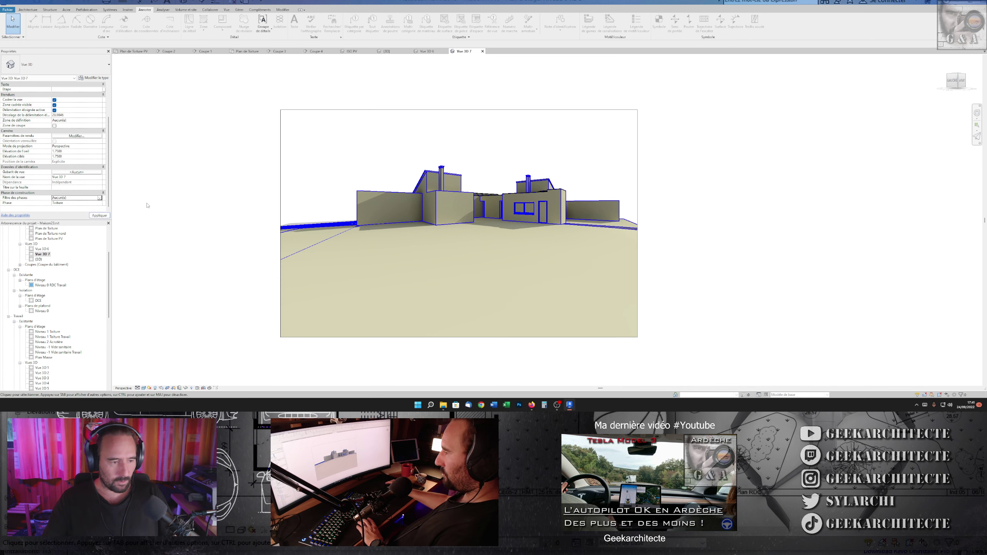
left_click(150, 388)
left_click(166, 360)
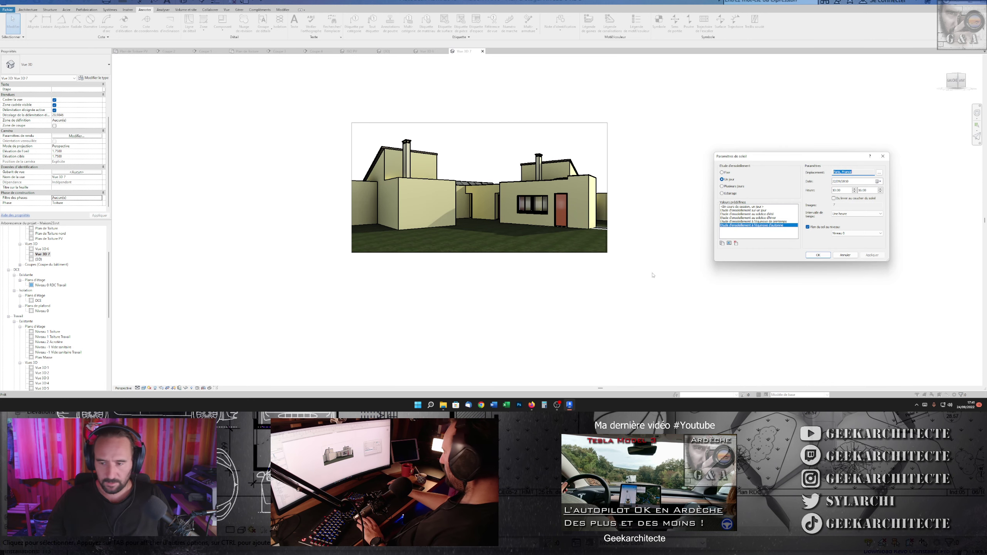
left_click(817, 256)
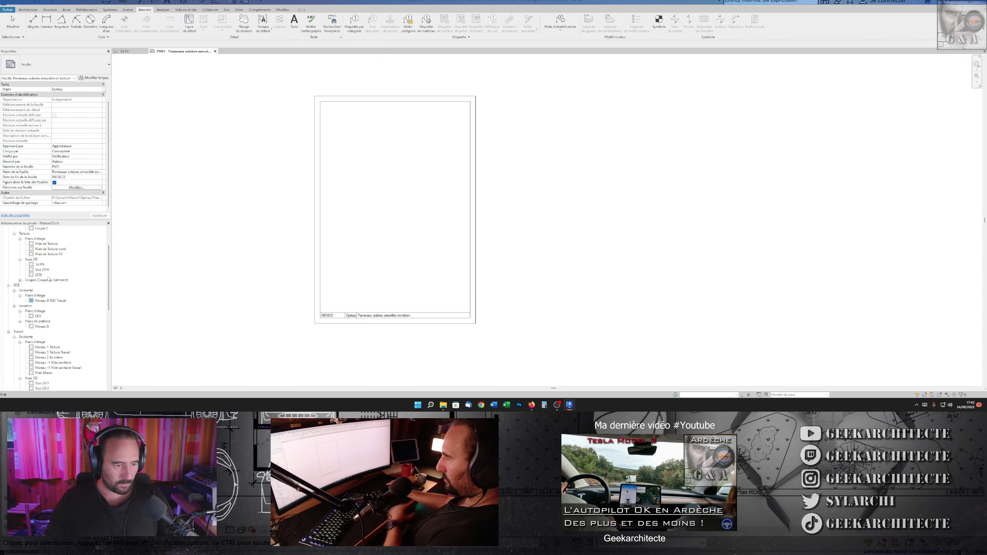
Place 3d PV at the top of sheet PV01 with Plan de Toiture PV below it
left_click(40, 264)
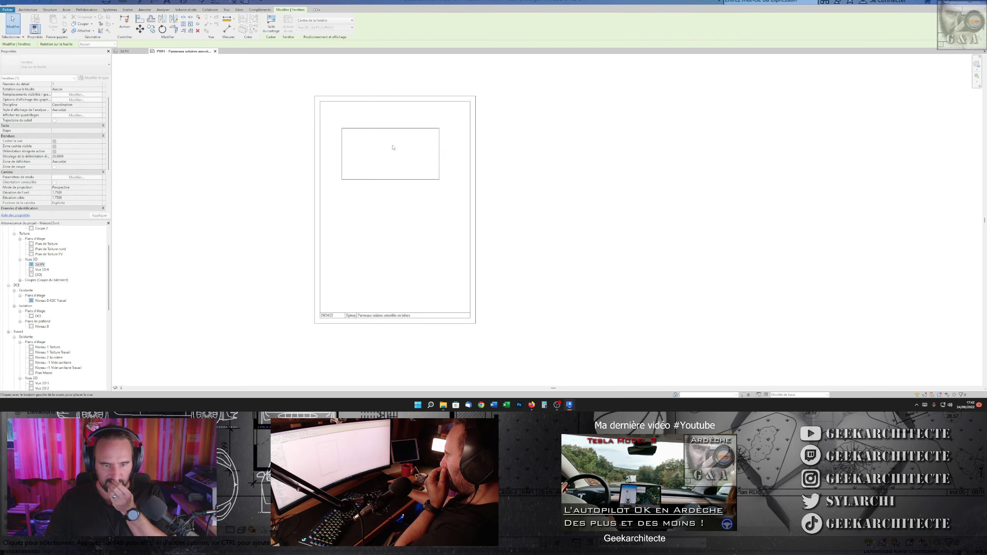
left_click(379, 133)
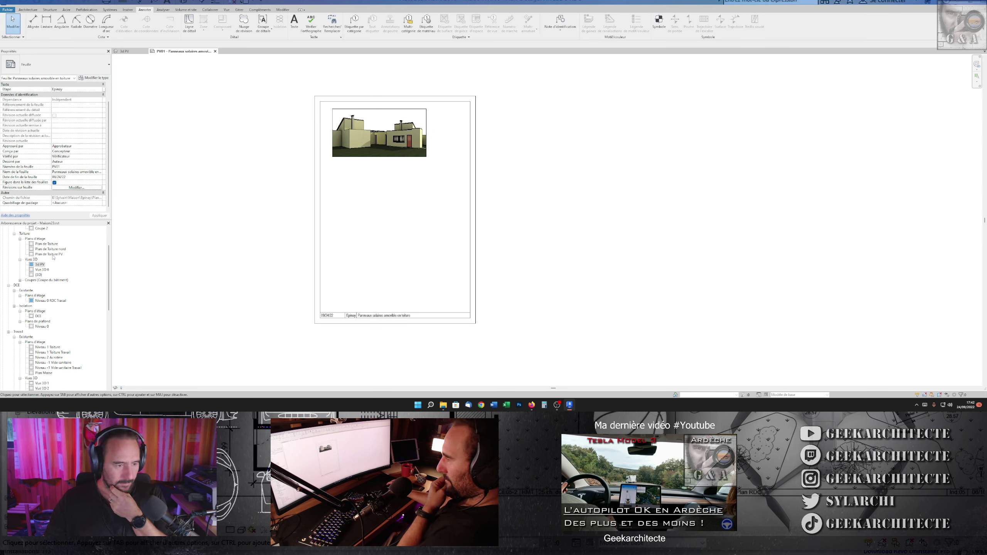
left_click_drag(53, 255, 379, 221)
left_click(388, 238)
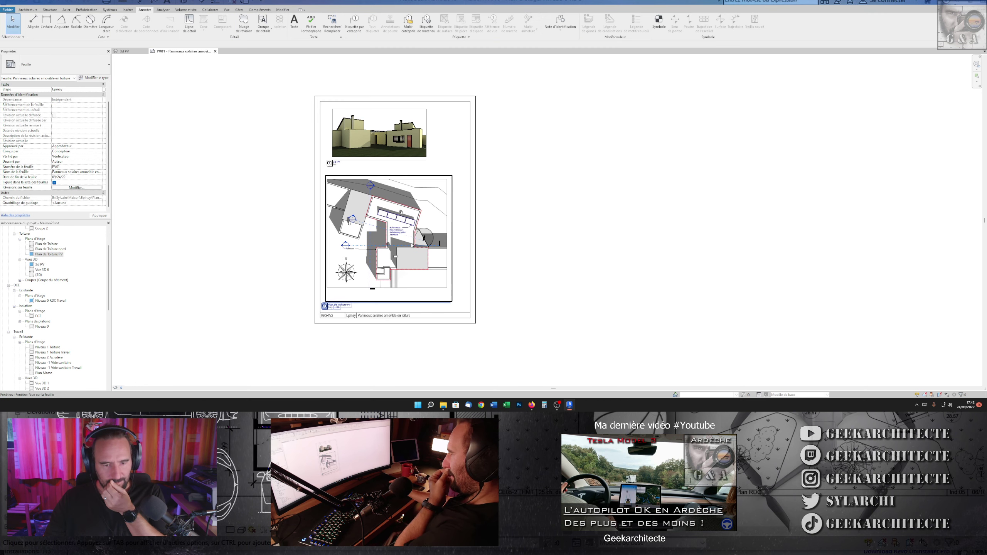
double_click(429, 218)
double_click(210, 340)
scroll(329, 277, "up", 2)
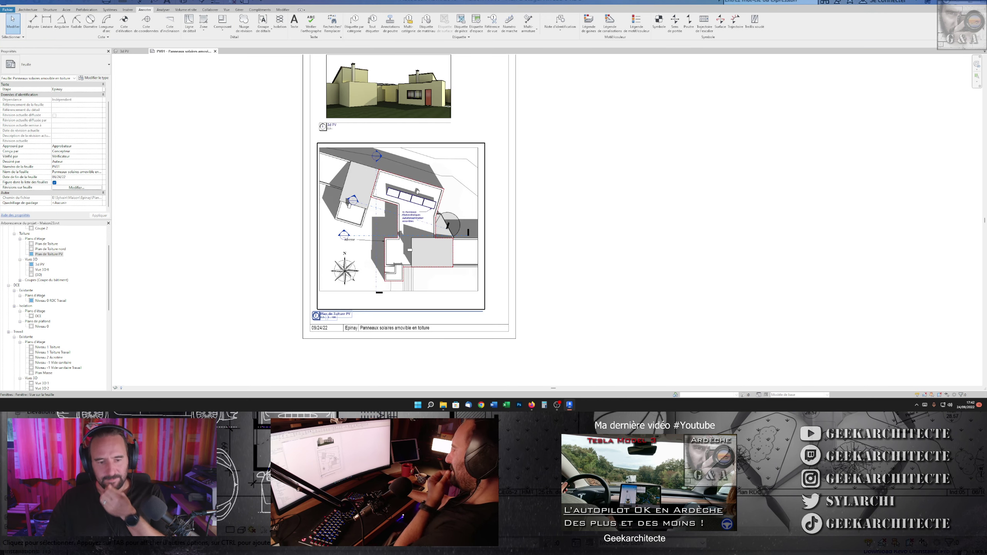
left_click(330, 278)
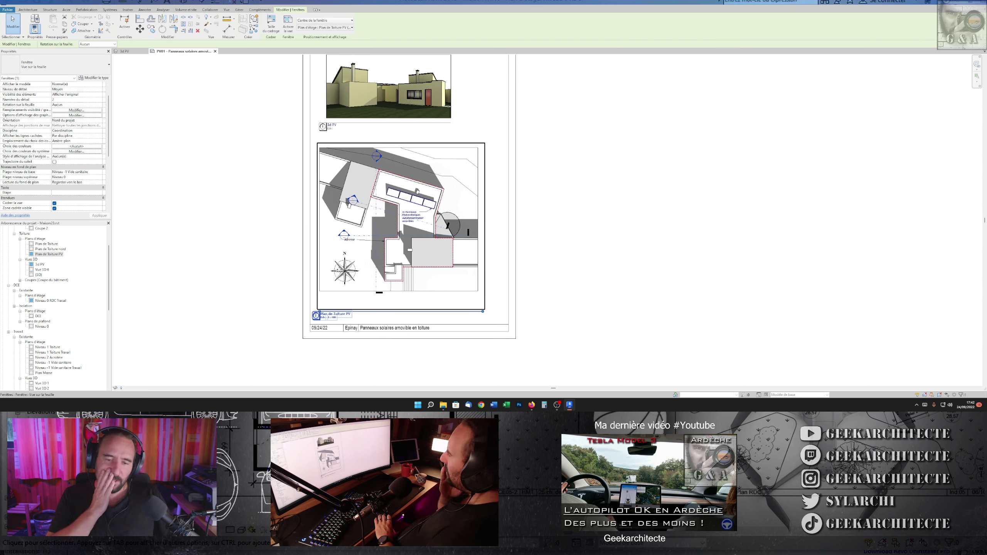
Hide the section lines and section markers by category in the PV roof plan viewport
left_click(376, 229)
right_click(376, 230)
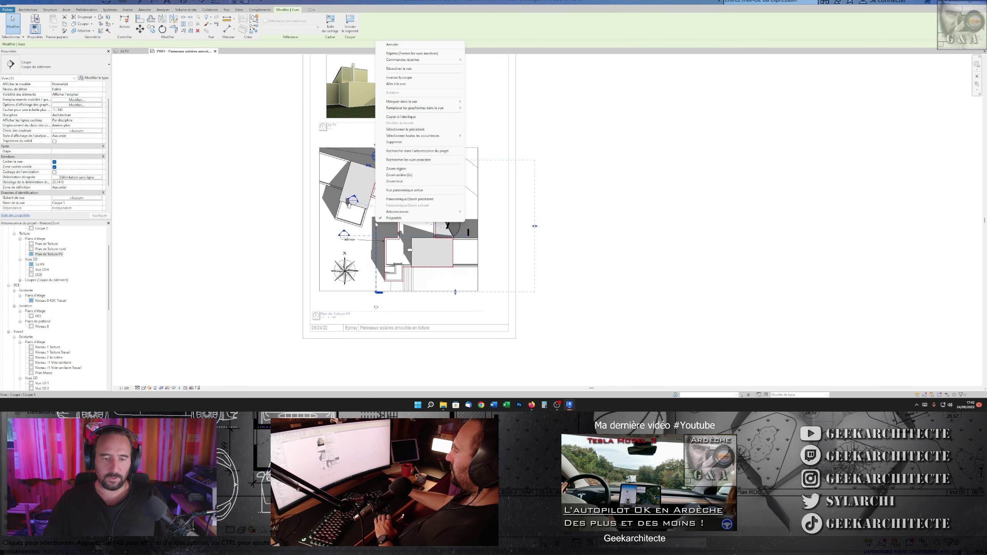
mouse_move(420, 101)
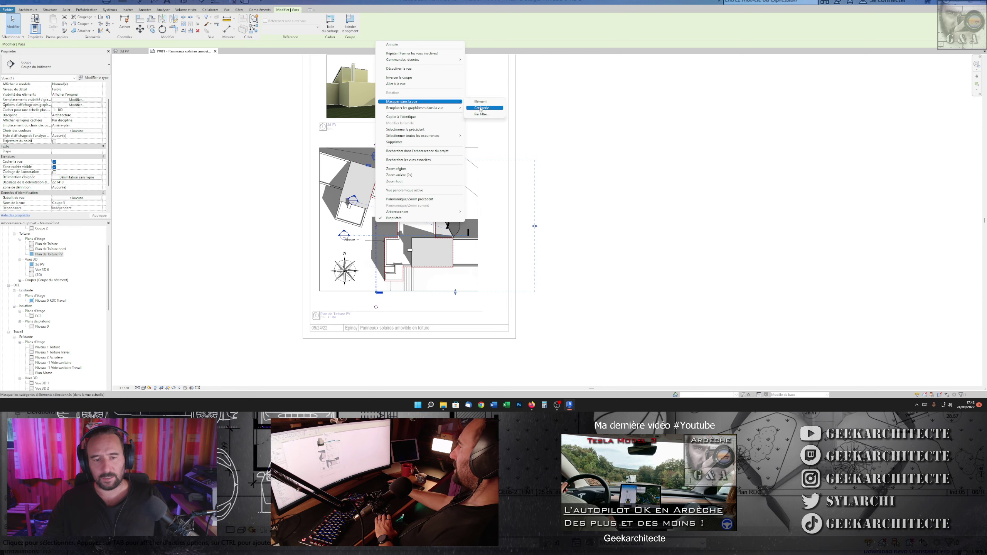
left_click(481, 108)
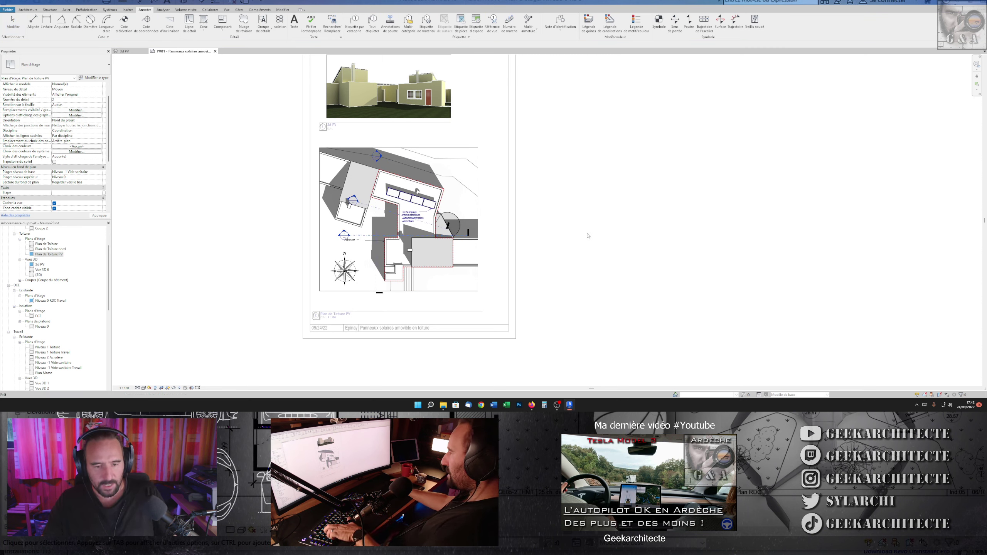
left_click(395, 214)
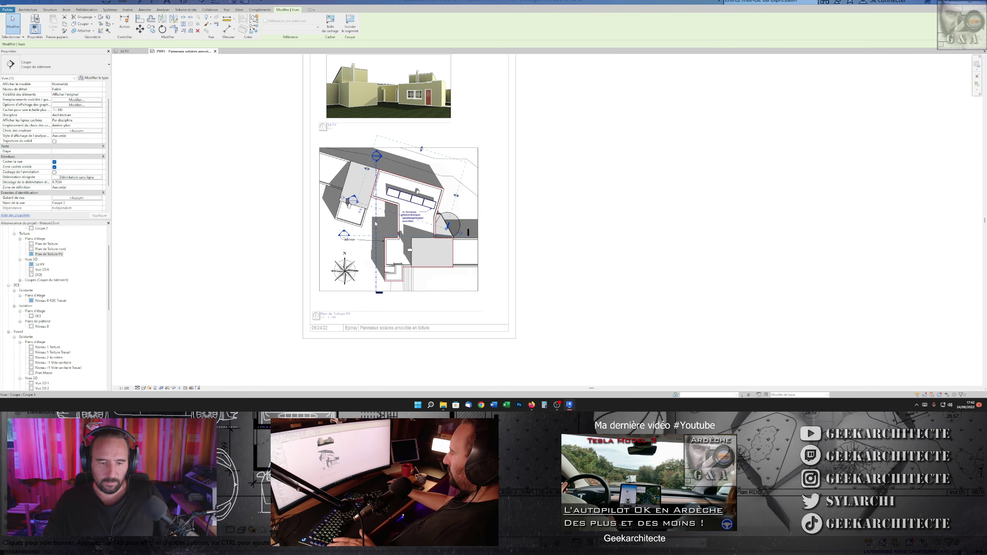
right_click(367, 237)
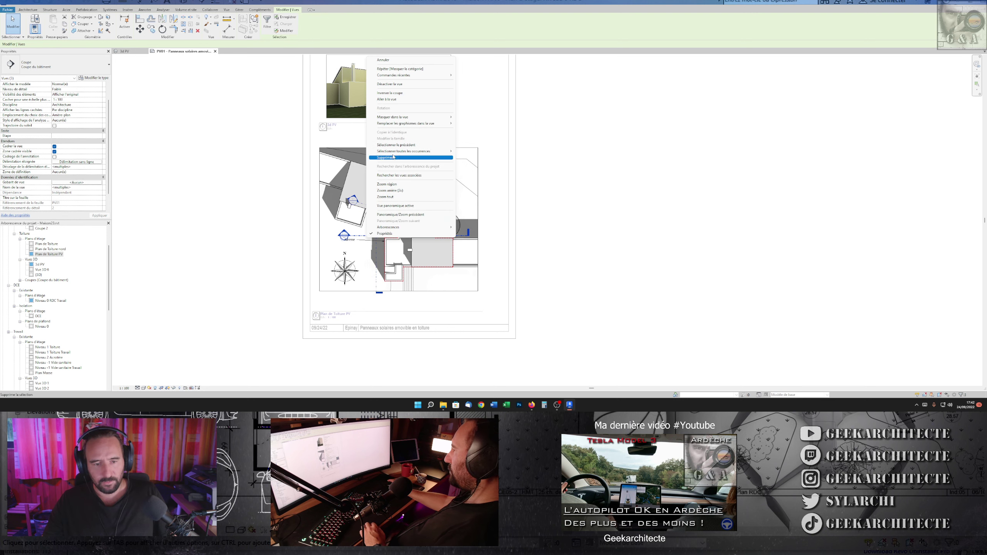
left_click(367, 255)
scroll(407, 224, "up", 2)
scroll(407, 223, "down", 2)
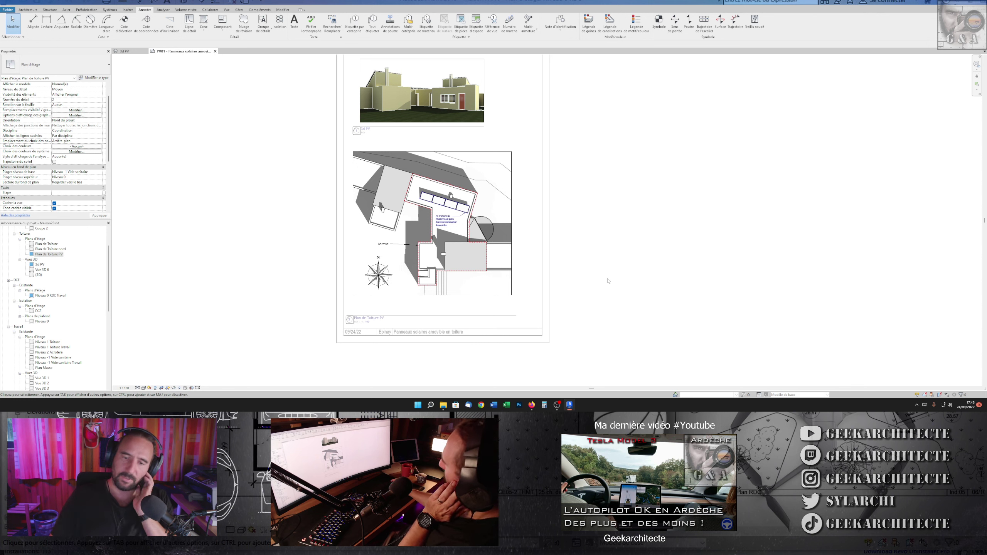
scroll(606, 278, "down", 2)
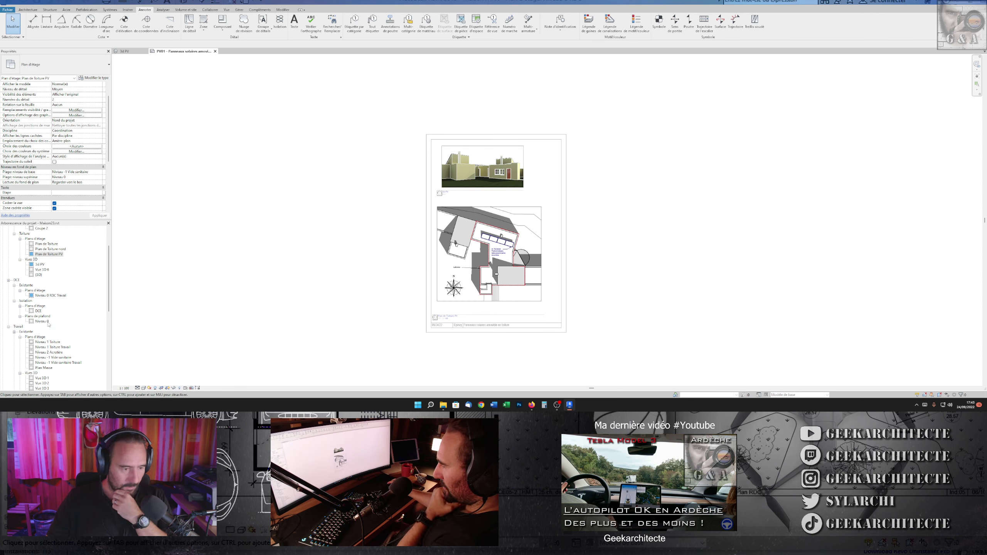
Place the ISO PV view at the sheet's upper right and align it beside 3d PV
left_click_drag(76, 296, 583, 171)
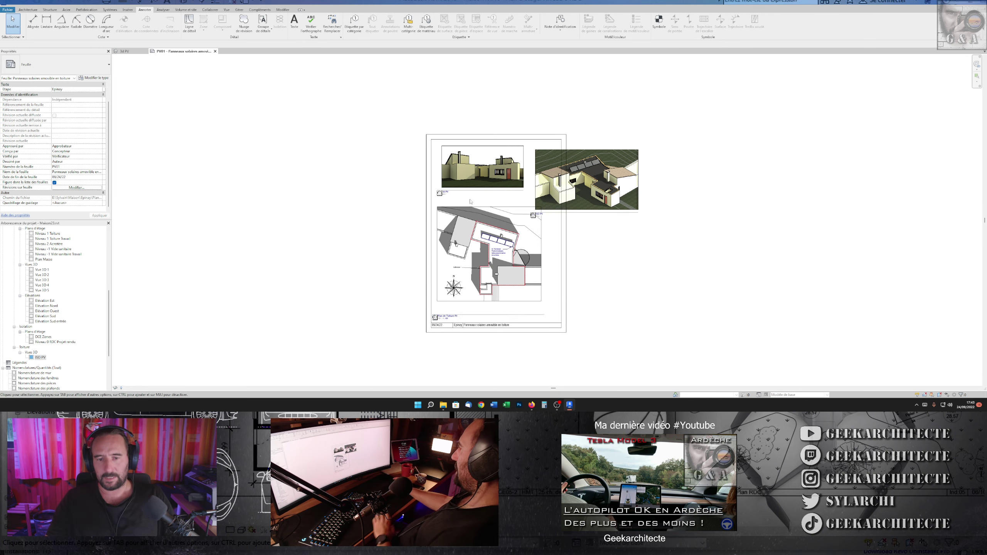
scroll(544, 186, "up", 3)
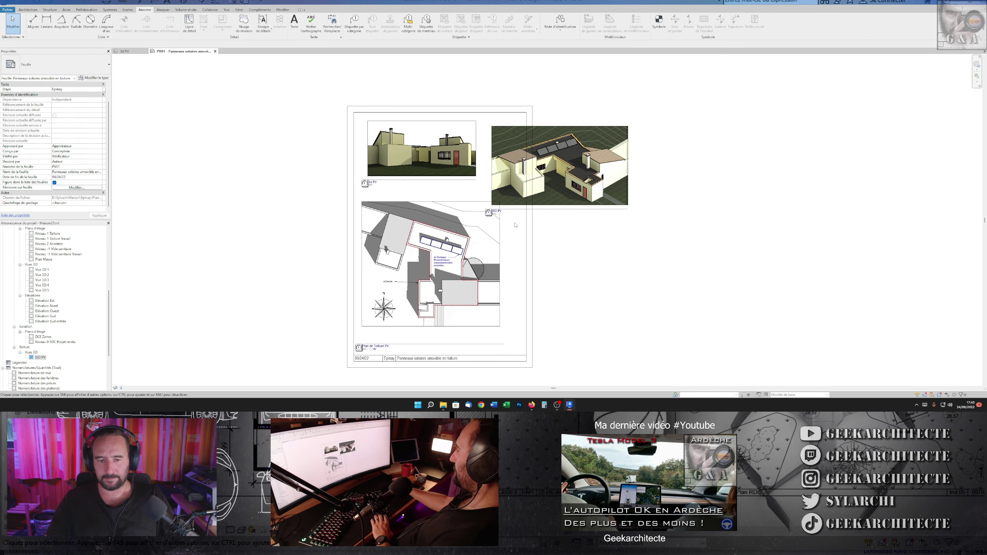
left_click(398, 184)
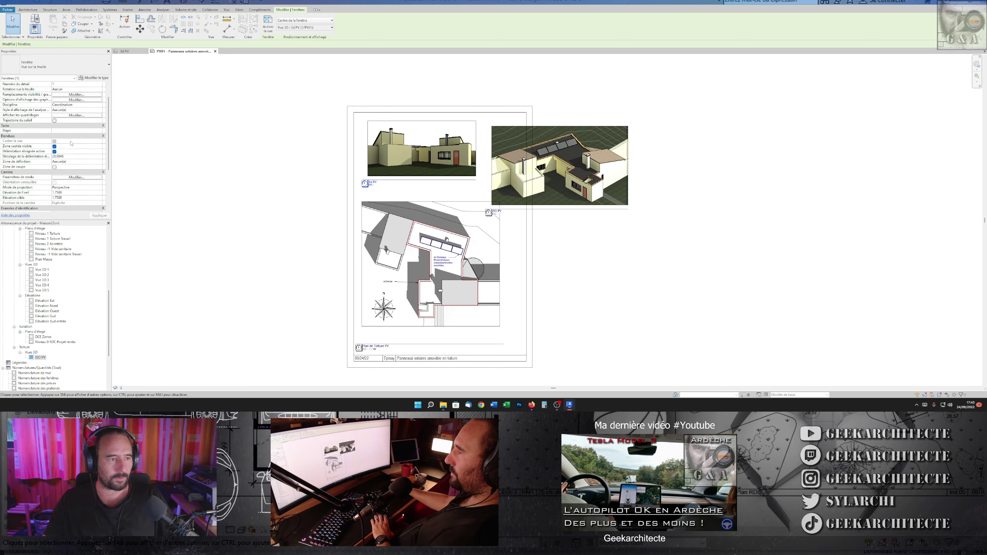
left_click(197, 158)
scroll(389, 194, "down", 1)
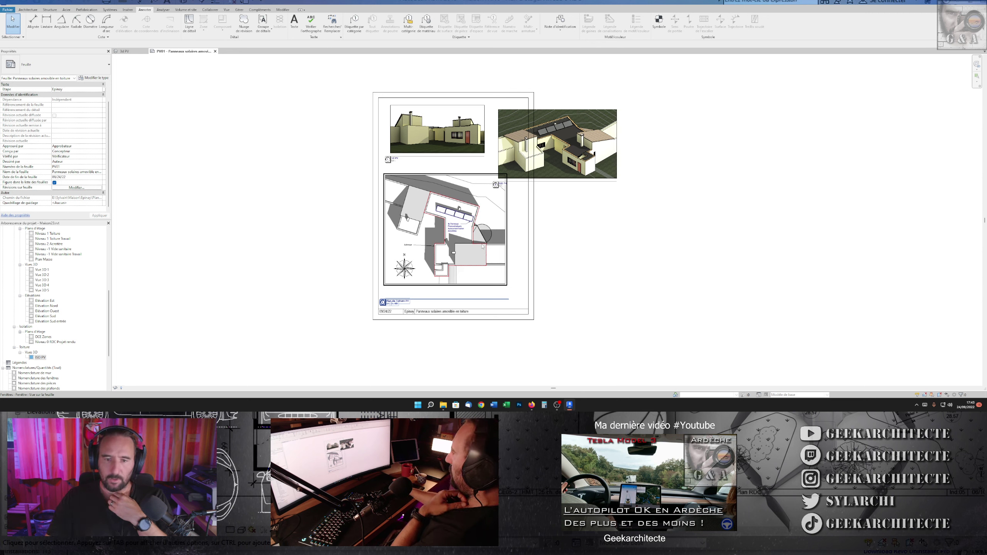
scroll(436, 149, "up", 2)
left_click(472, 130)
left_click_drag(472, 129, 450, 128)
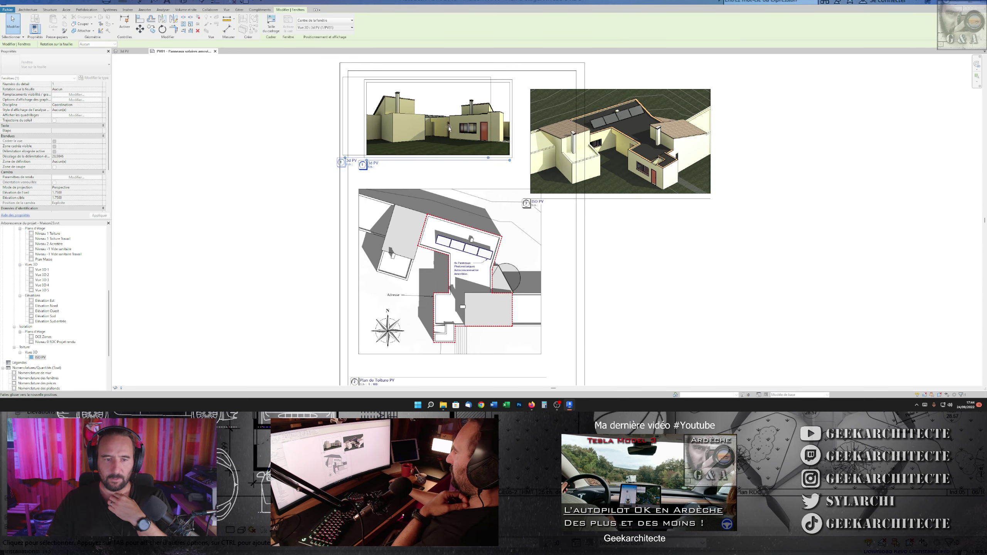
left_click(622, 140)
Pick a smaller preset scale for the ISO PV viewport
left_click_drag(622, 140, 589, 129)
double_click(589, 129)
left_click(129, 389)
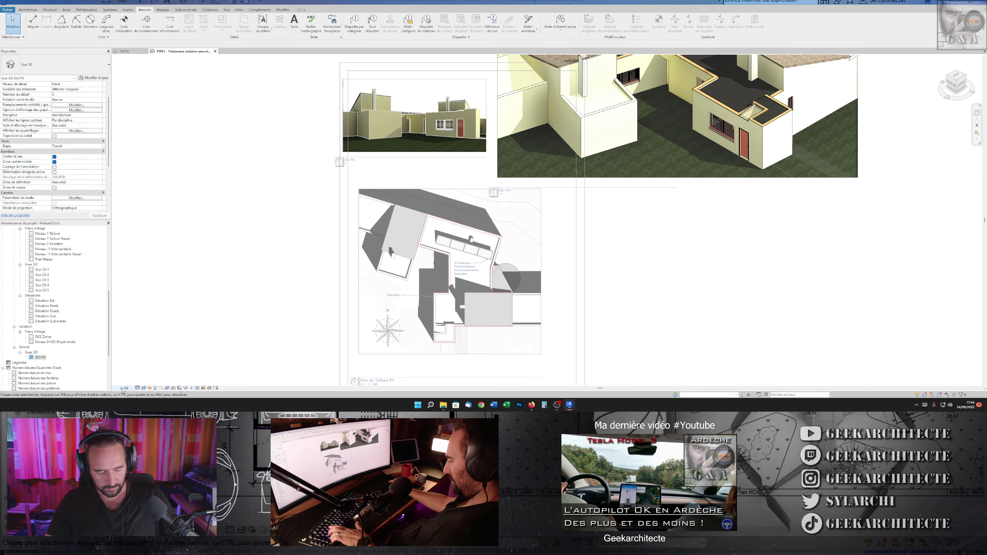
left_click(128, 356)
double_click(626, 206)
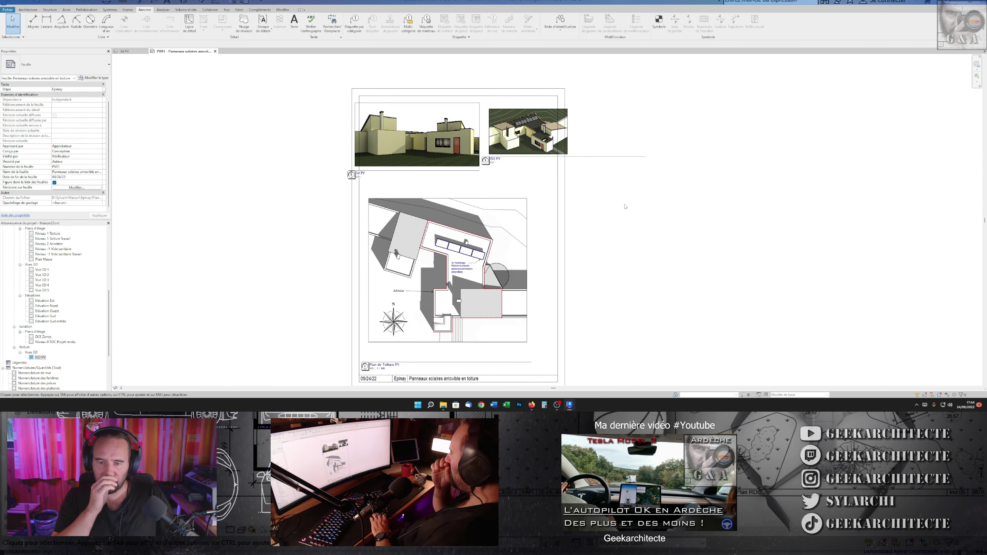
scroll(606, 222, "up", 2)
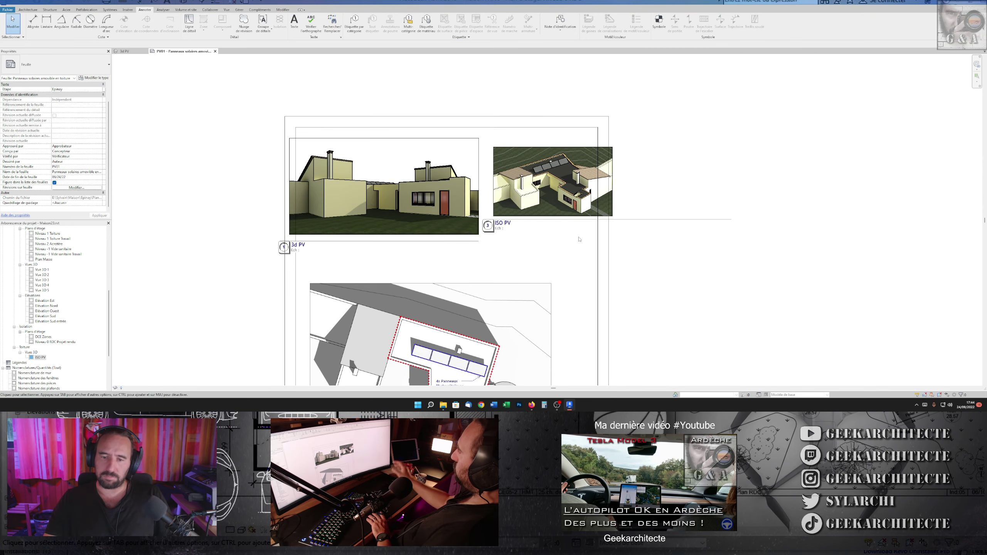
Give the ISO PV viewport a custom Spécifique scale of 1:150
double_click(552, 183)
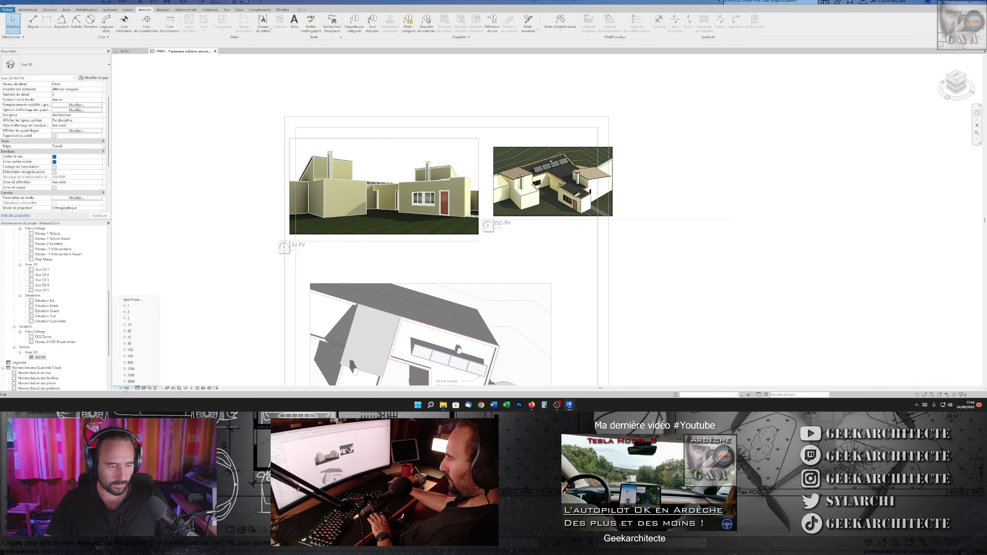
left_click(134, 300)
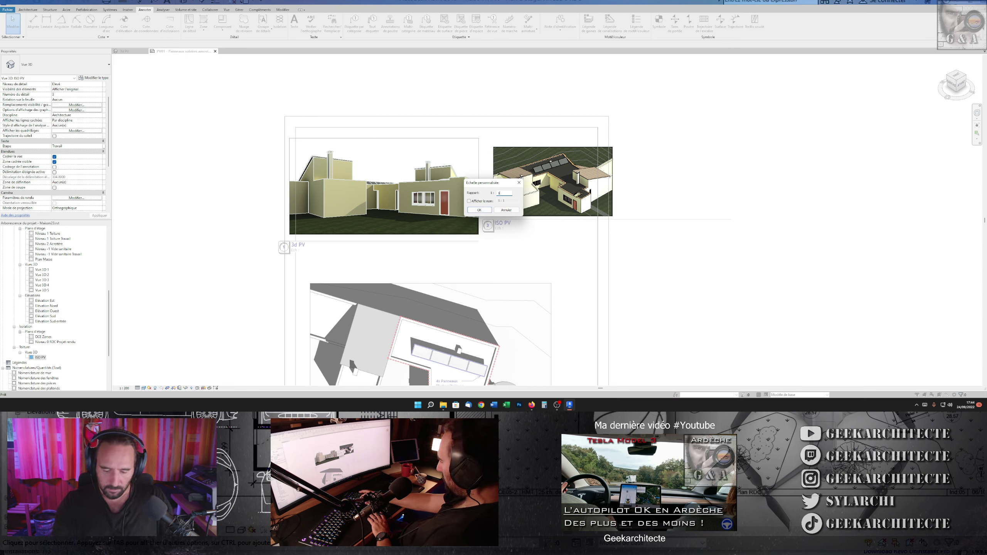
left_click(489, 212)
scroll(676, 255, "down", 1)
scroll(675, 256, "down", 1)
scroll(642, 226, "up", 1)
left_click(629, 214)
scroll(629, 214, "down", 1)
left_click(734, 149)
scroll(582, 239, "up", 1)
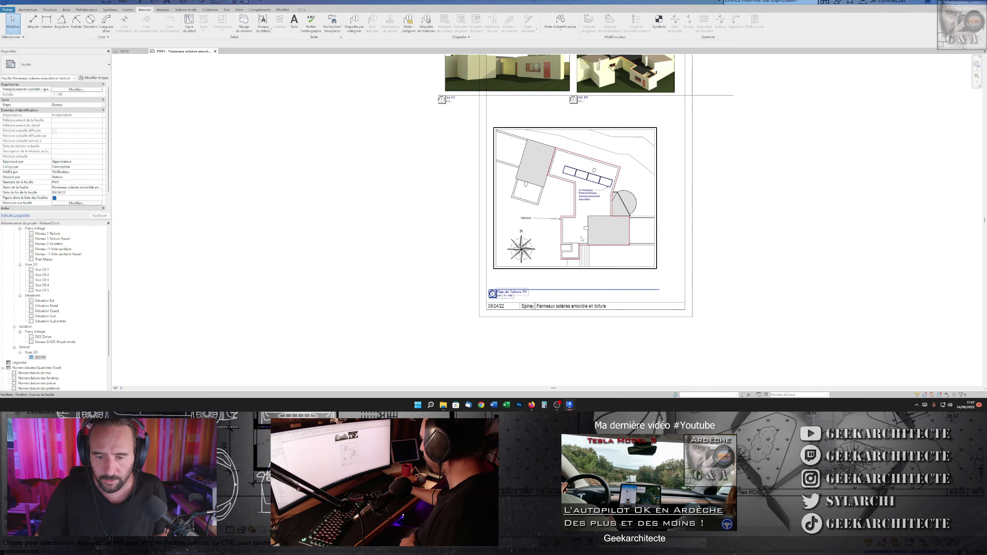
Switch the 3D viewports to the untitled Sans titre viewport type
left_click(582, 238)
middle_click_drag(583, 239, 549, 268)
left_click(437, 129)
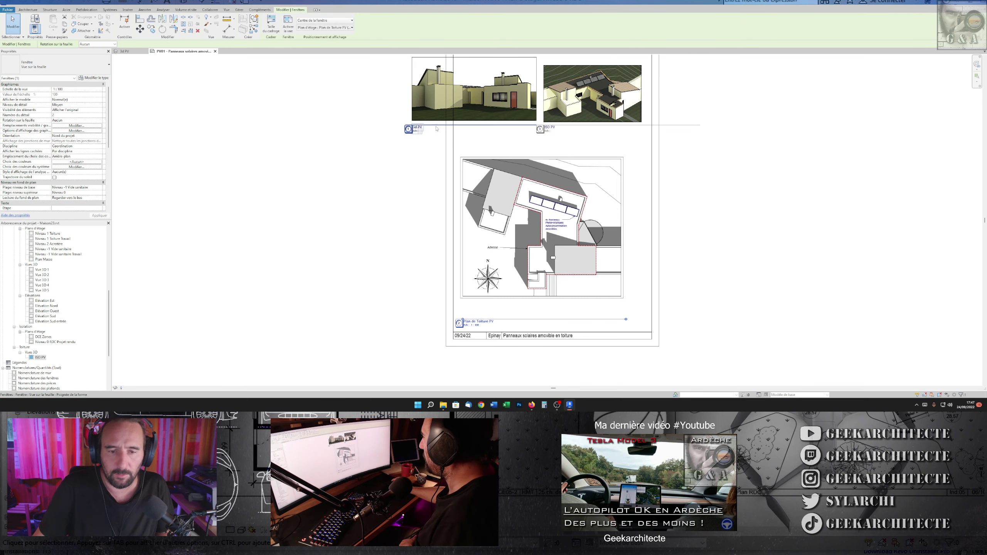
left_click(471, 127)
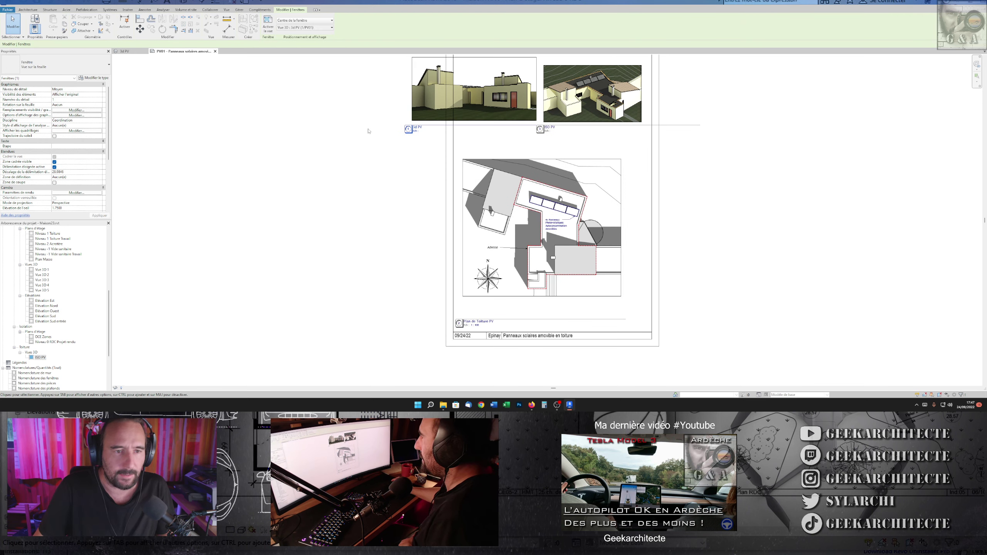
middle_click_drag(450, 135, 449, 159)
left_click(544, 152)
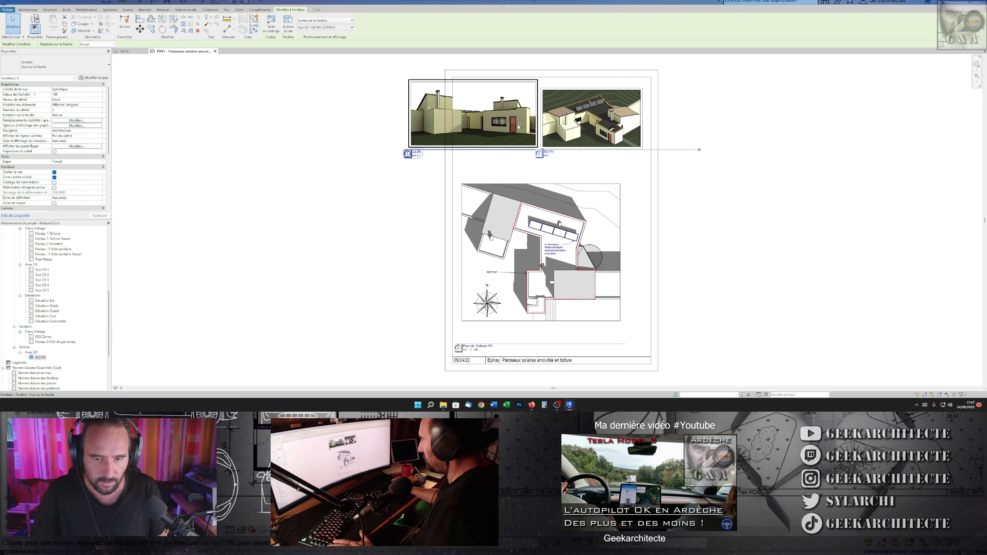
left_click(540, 252, "ctrl")
left_click(54, 64)
left_click(38, 99)
left_click(348, 161)
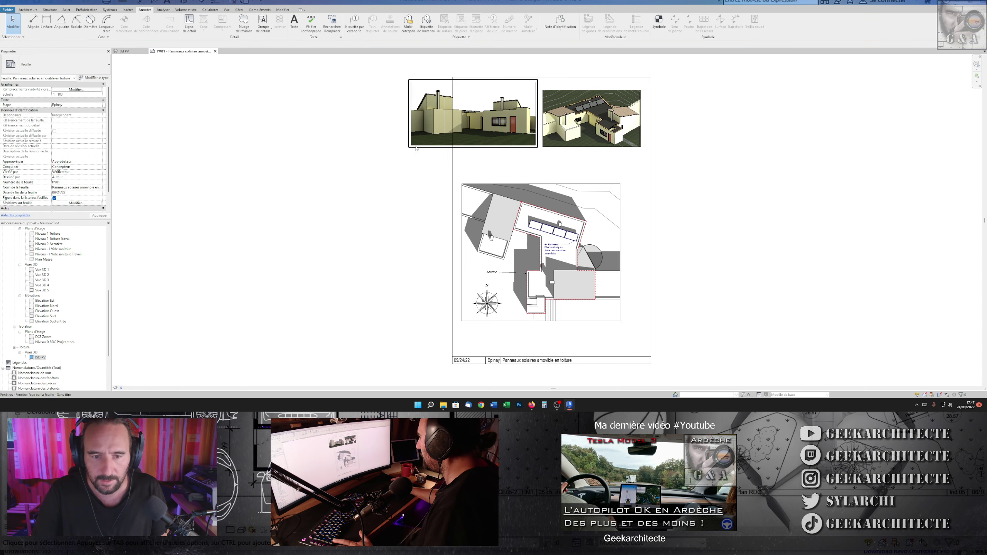
Nudge the 3d PV viewport slightly upward on the sheet
left_click(417, 147)
scroll(437, 163, "up", 2)
scroll(438, 162, "up", 2)
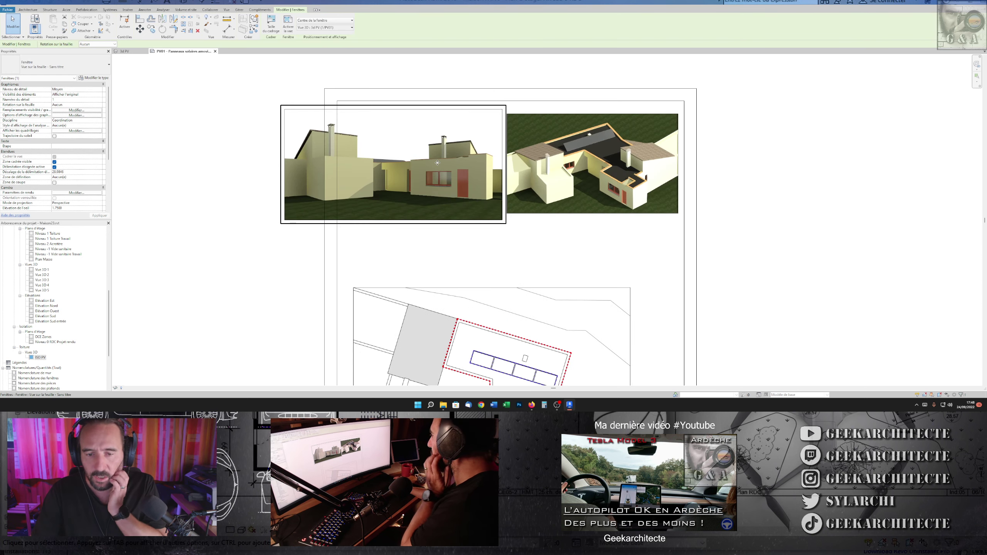
key("Up")
key("Up")
key("Up")
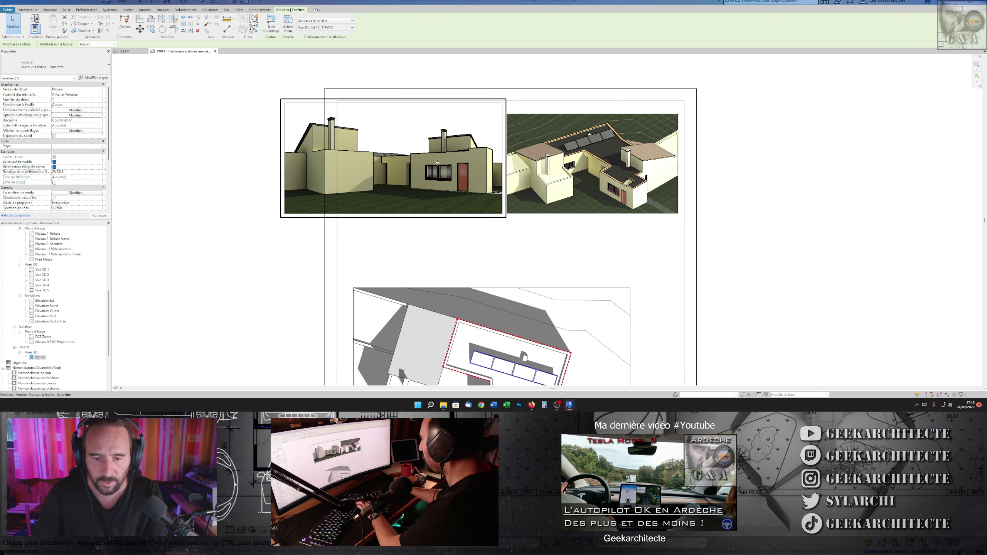
double_click(438, 162)
double_click(276, 166)
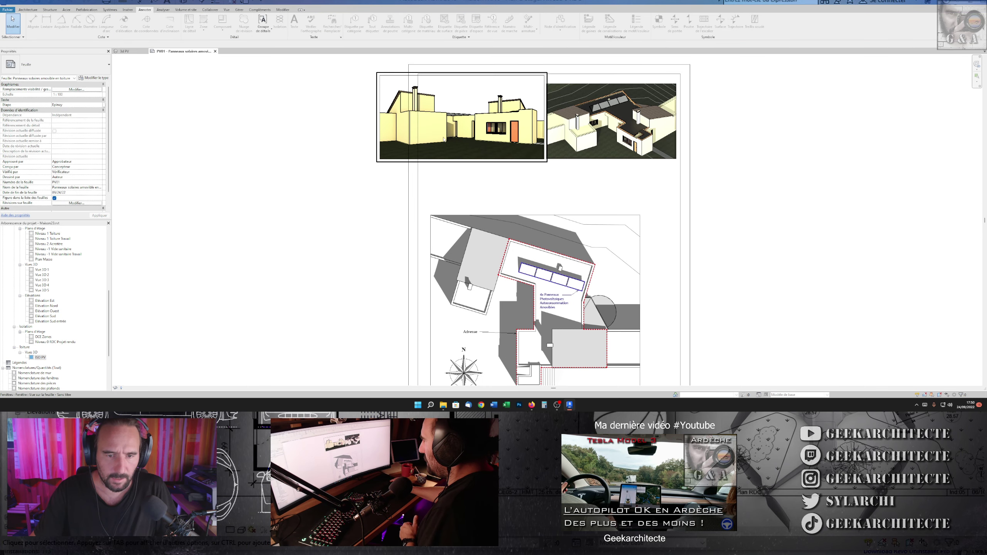
right_click(446, 132)
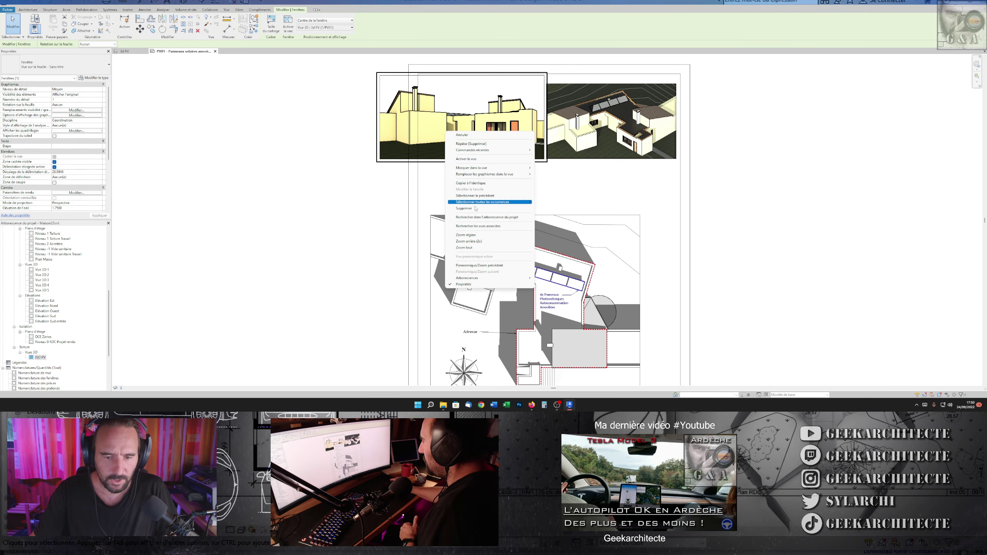
left_click(474, 196)
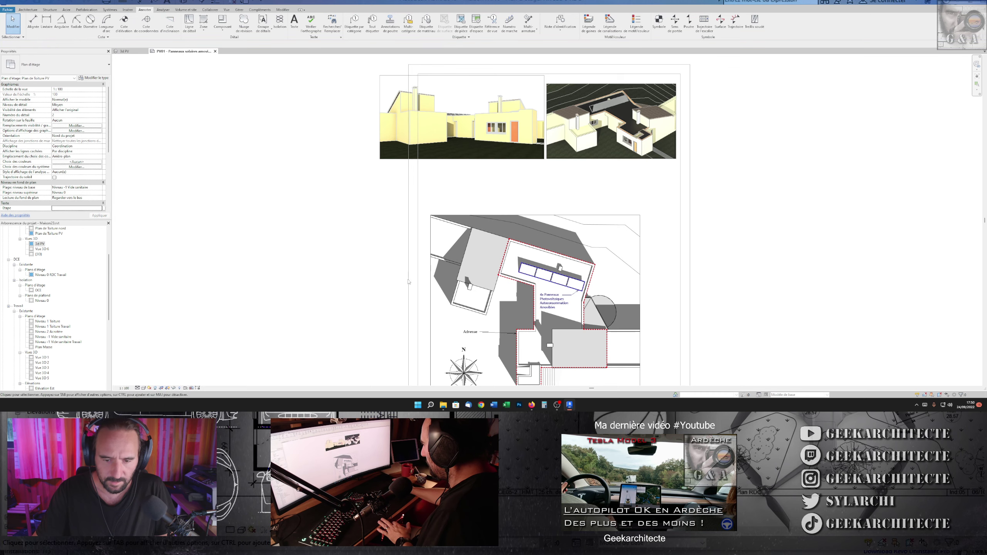
Show the 3d PV camera in the roof plan and extend the plan's crop region downward
double_click(536, 296)
right_click(39, 243)
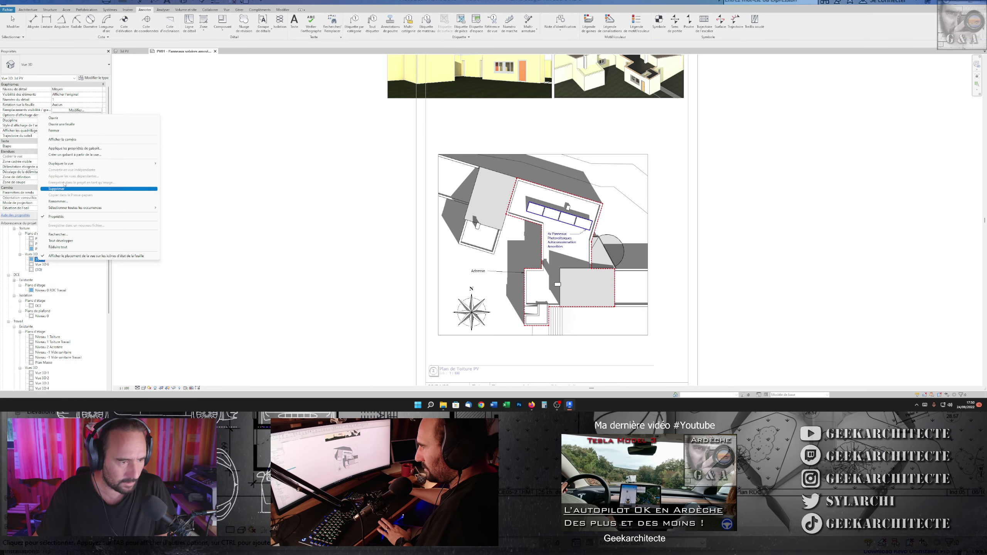
left_click(78, 139)
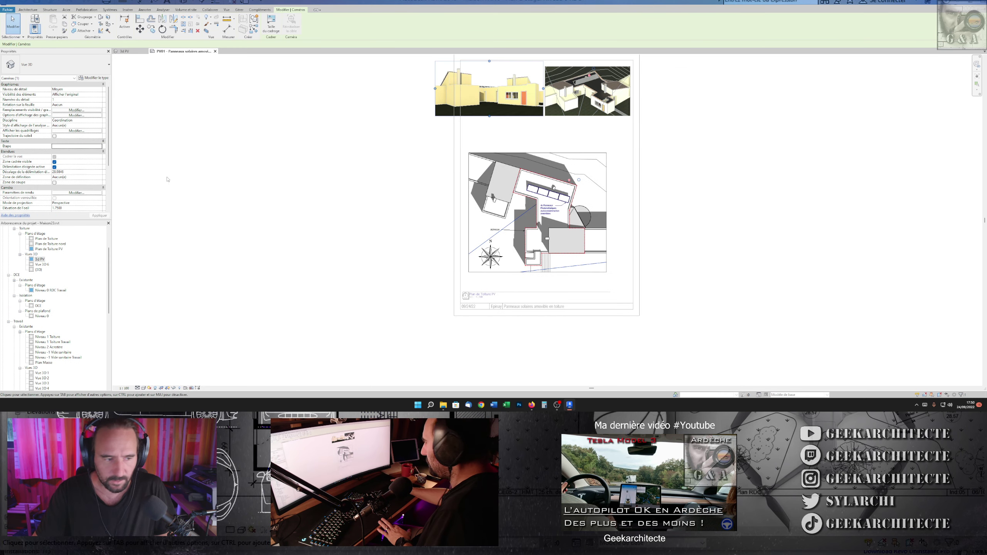
left_click(436, 261)
left_click_drag(437, 266, 437, 330)
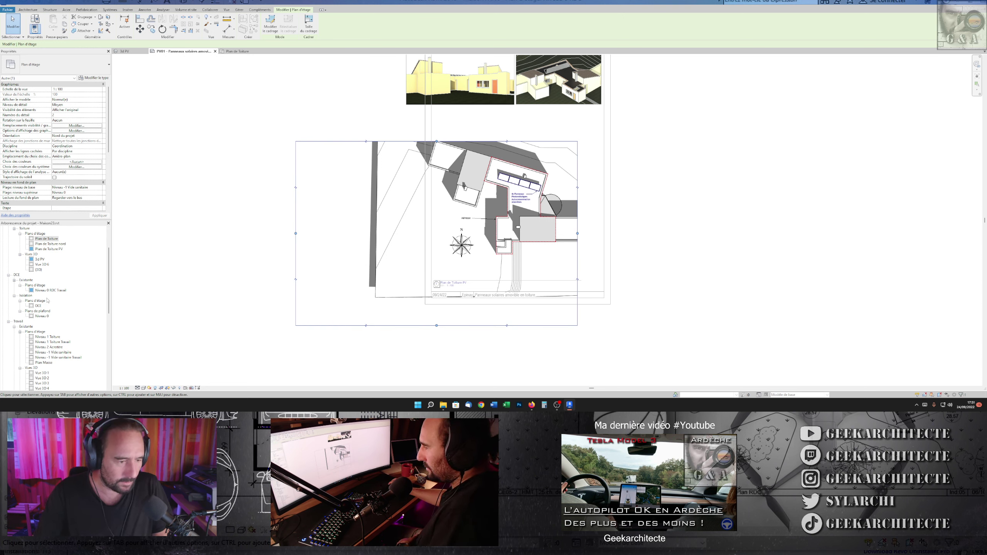
Drag the 3d PV camera's eye point in the plan to re-aim the perspective
left_click(39, 259)
right_click(39, 259)
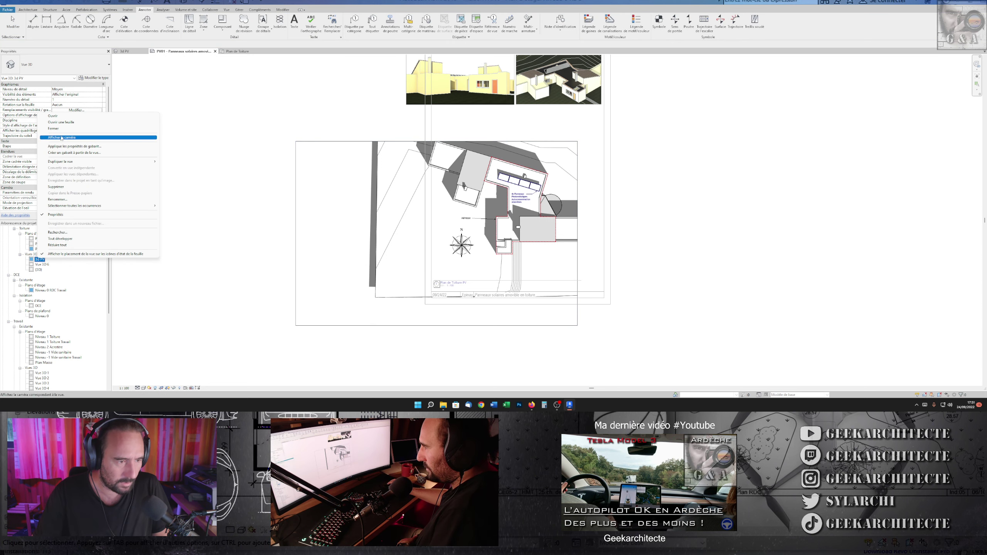
left_click(58, 138)
left_click_drag(401, 272, 437, 288)
key("Escape")
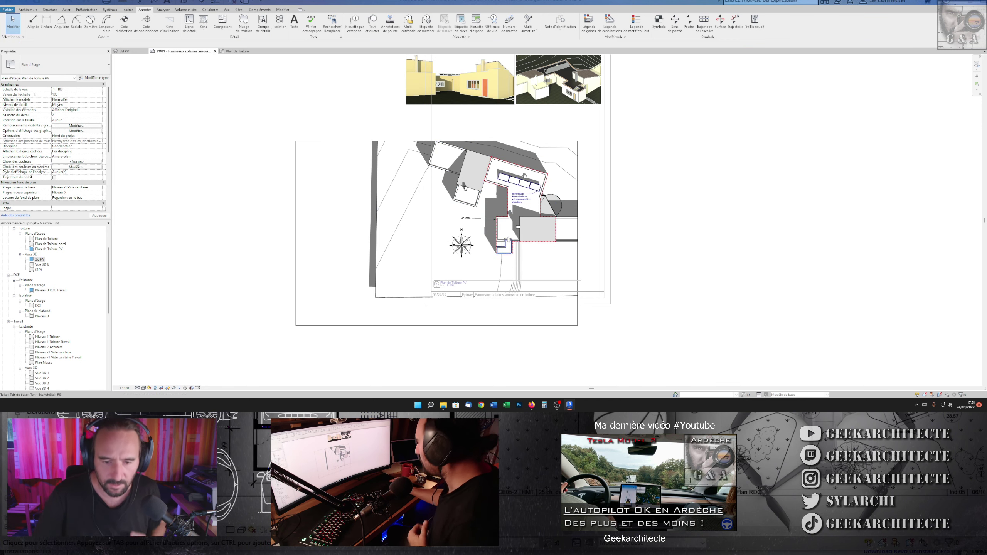
left_click_drag(436, 287, 424, 282)
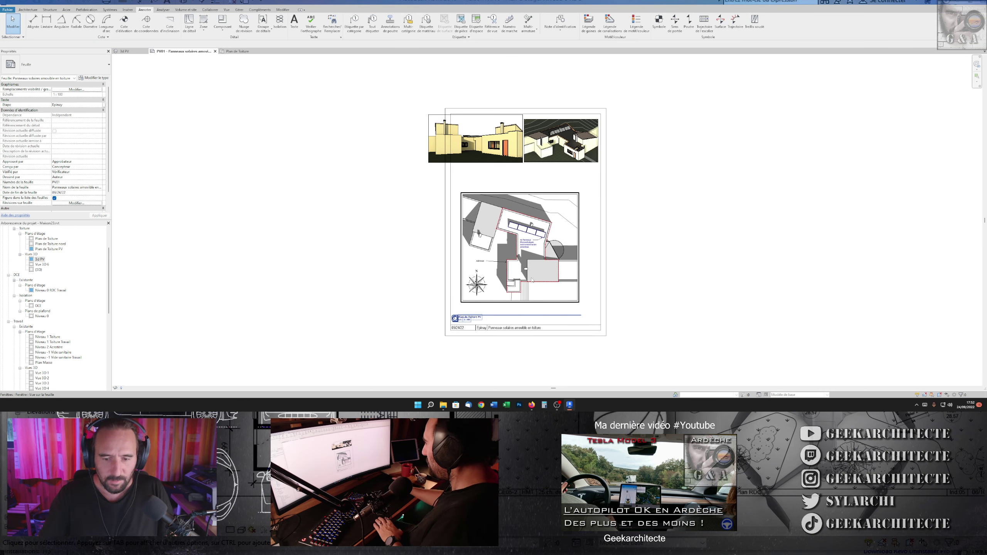
scroll(476, 305, "up", 3)
scroll(476, 306, "up", 2)
double_click(458, 272)
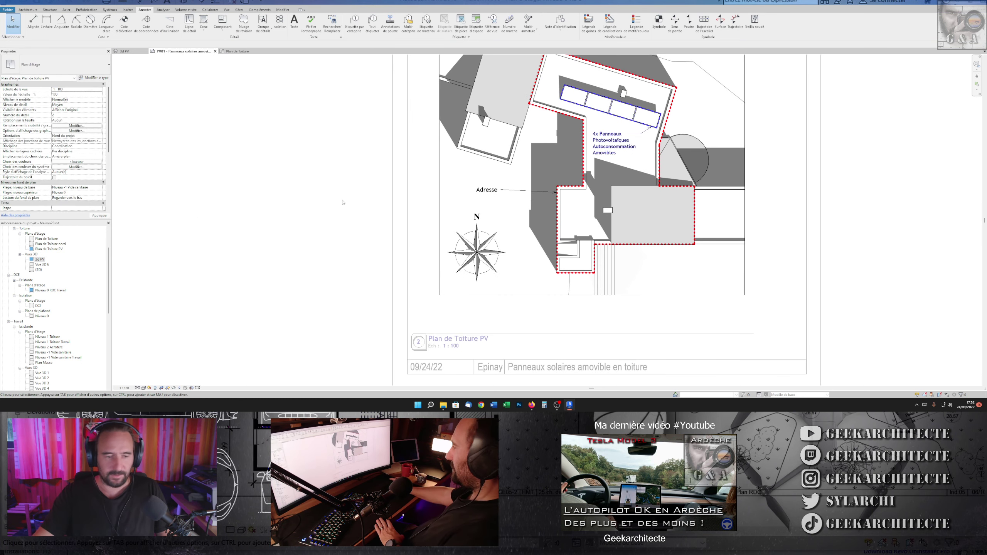
left_click(100, 136)
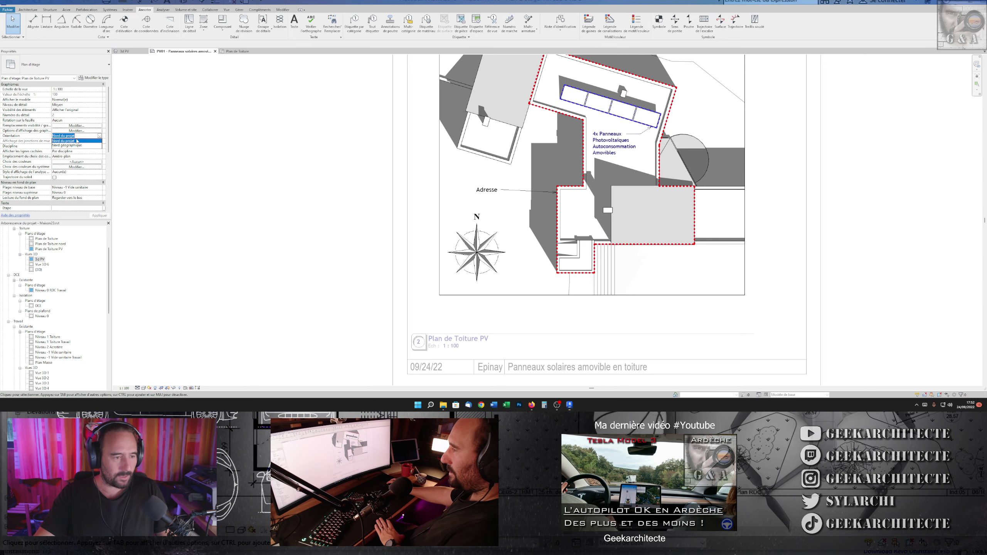
left_click(73, 146)
scroll(524, 223, "down", 2)
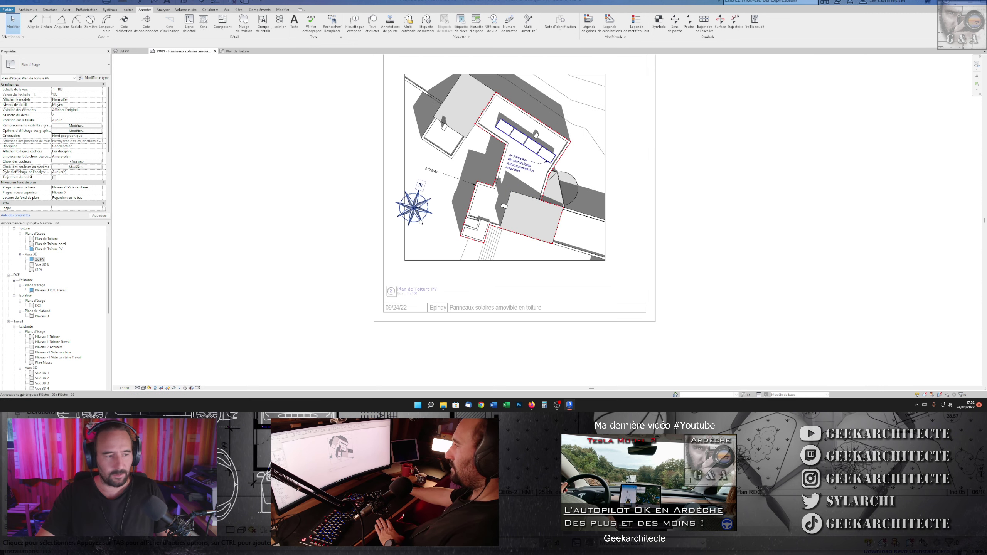
left_click(413, 210)
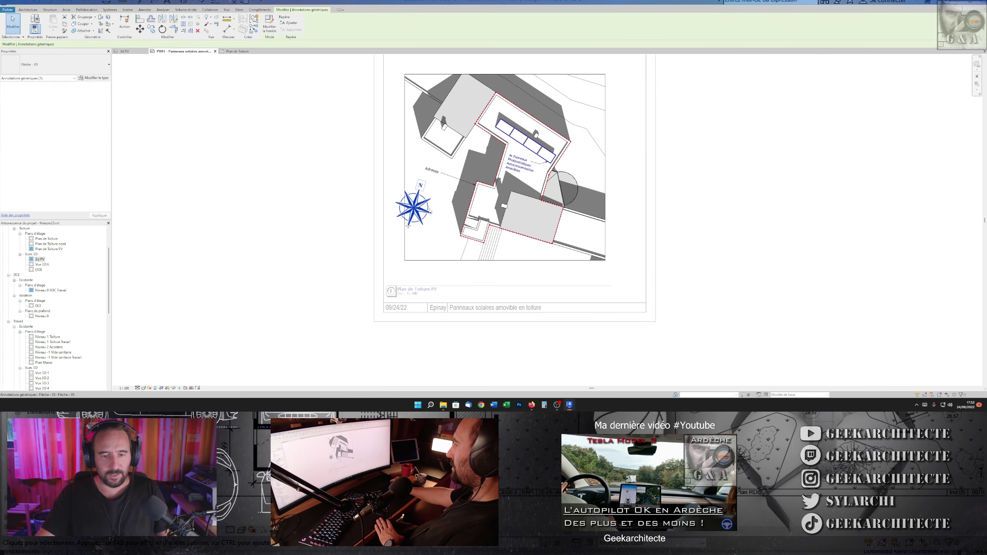
left_click(162, 29)
scroll(387, 188, "up", 2)
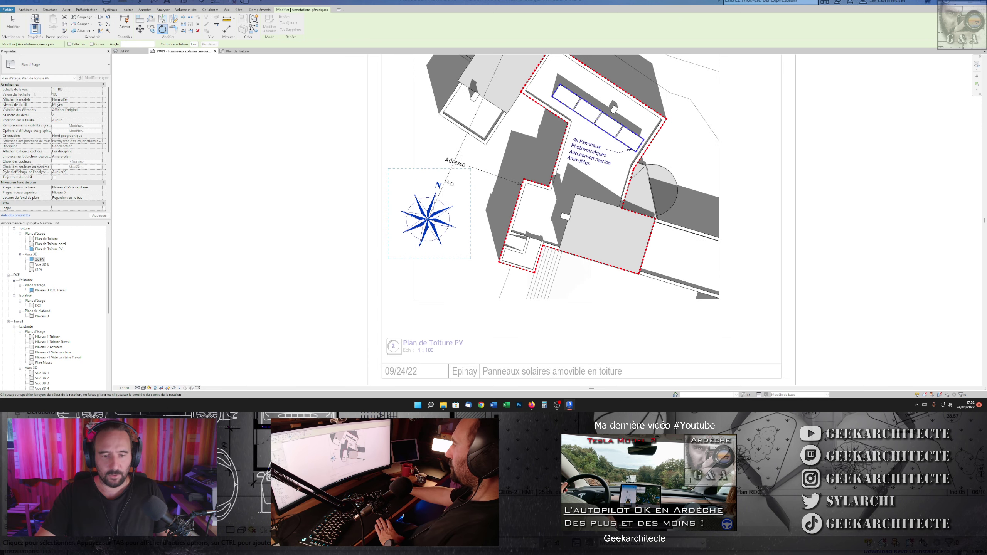
scroll(438, 199, "up", 2)
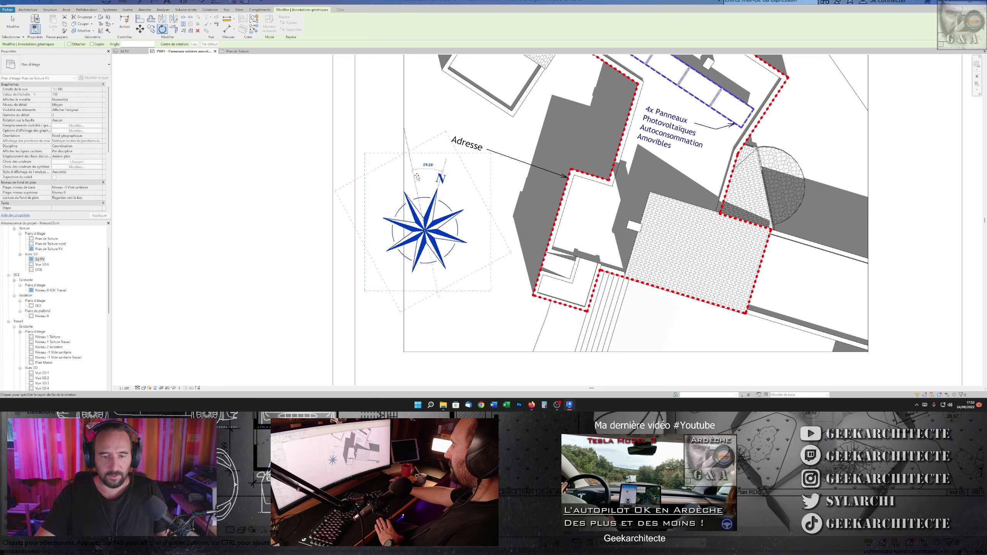
key("Escape")
scroll(438, 194, "down", 5)
left_click(99, 135)
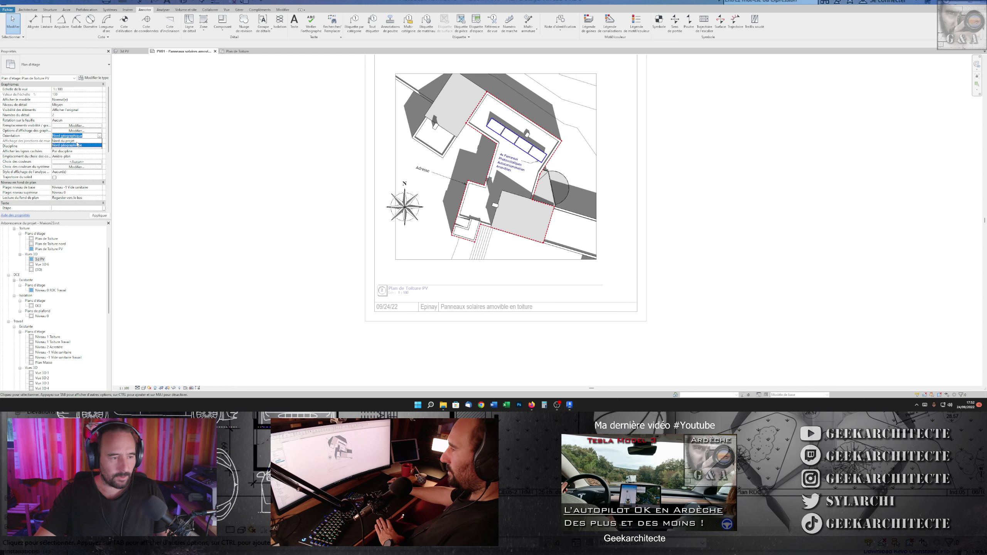
left_click(68, 141)
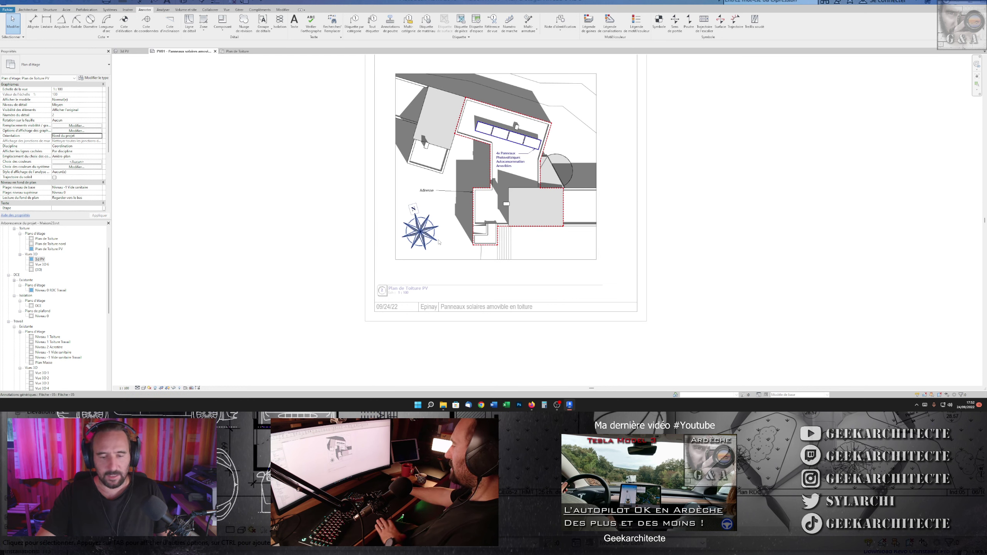
middle_click_drag(693, 234, 689, 249)
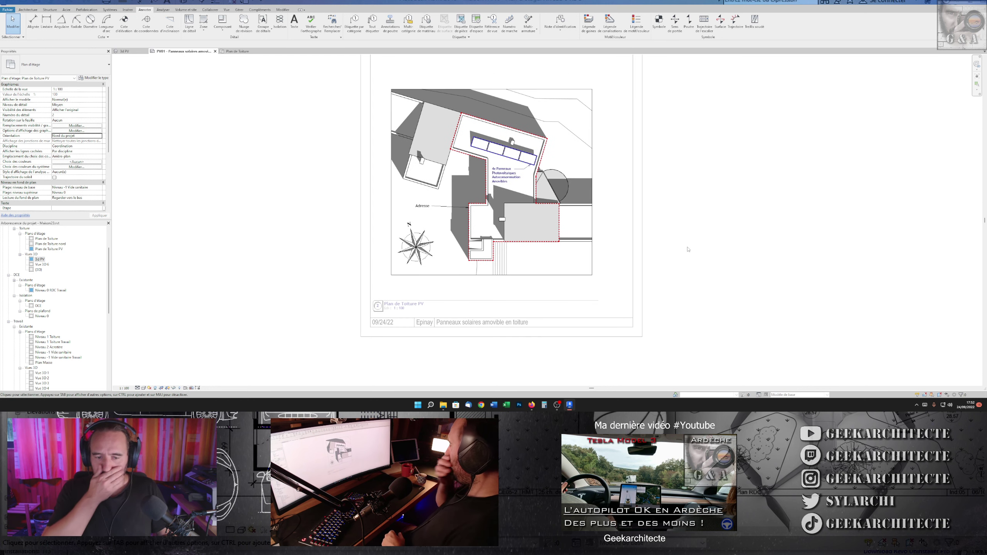
scroll(689, 255, "down", 2)
scroll(676, 236, "down", 1)
scroll(654, 227, "up", 2)
scroll(622, 214, "up", 4)
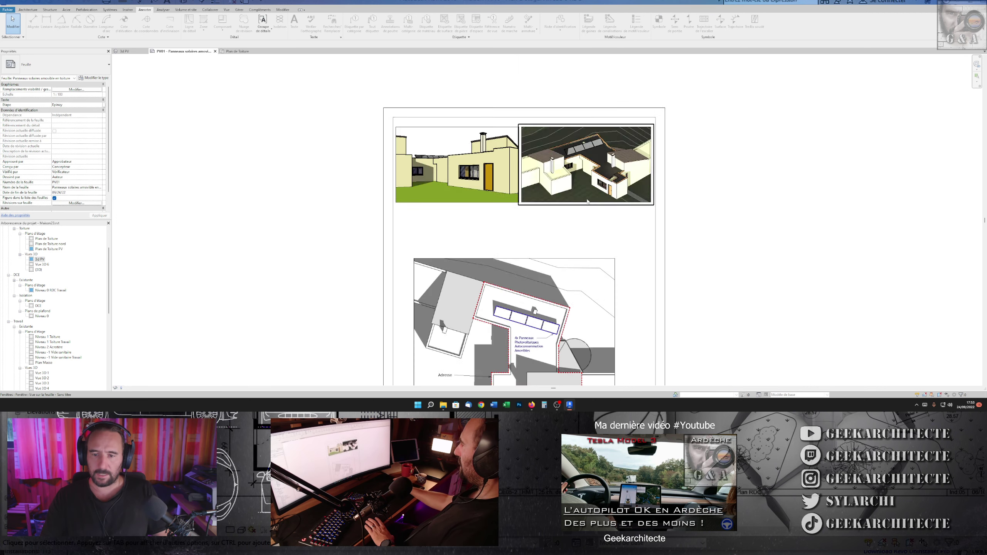
Light the ISO PV view with the Equinoxe d'automne sun setting
left_click(588, 202)
scroll(587, 202, "up", 2)
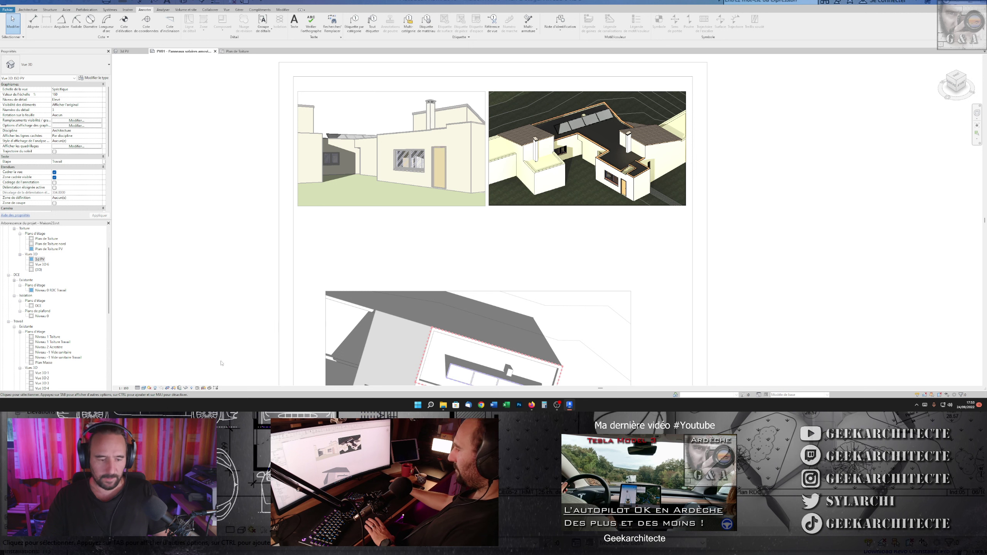
left_click(149, 388)
left_click(167, 369)
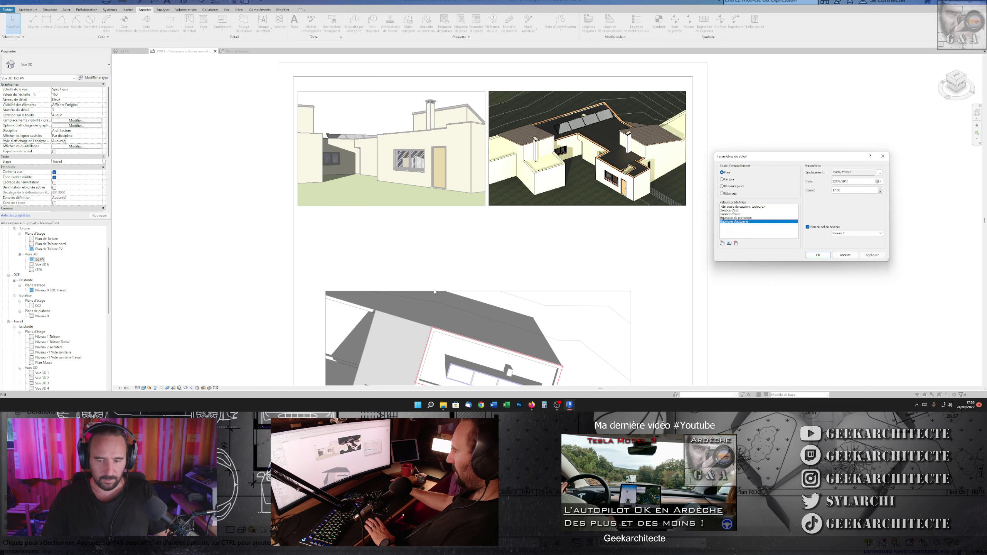
key("Return")
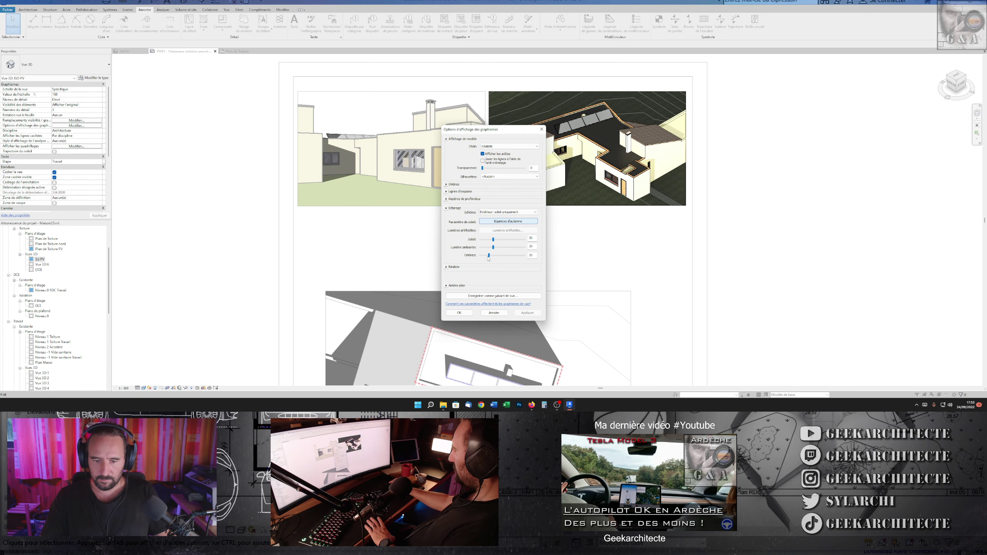
left_click_drag(501, 130, 445, 110)
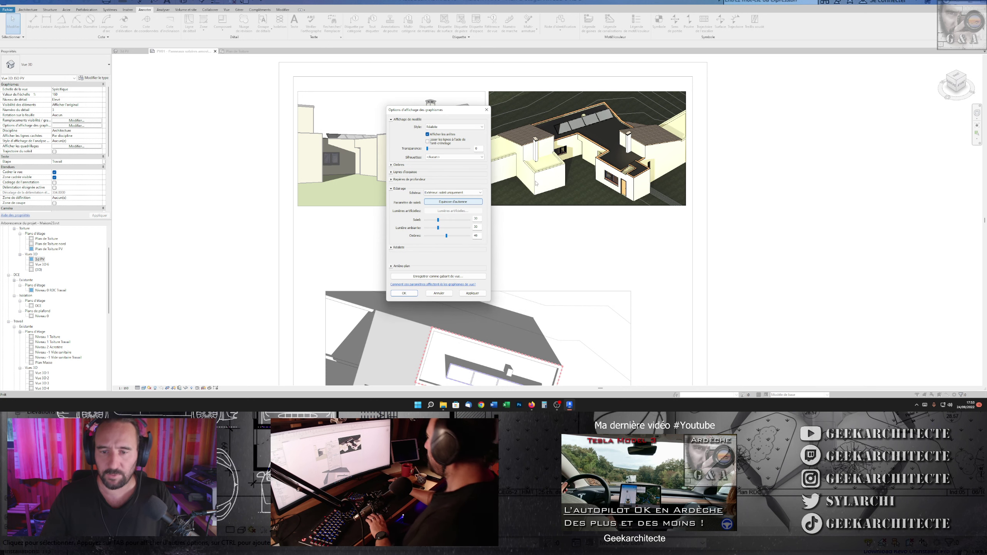
left_click(477, 294)
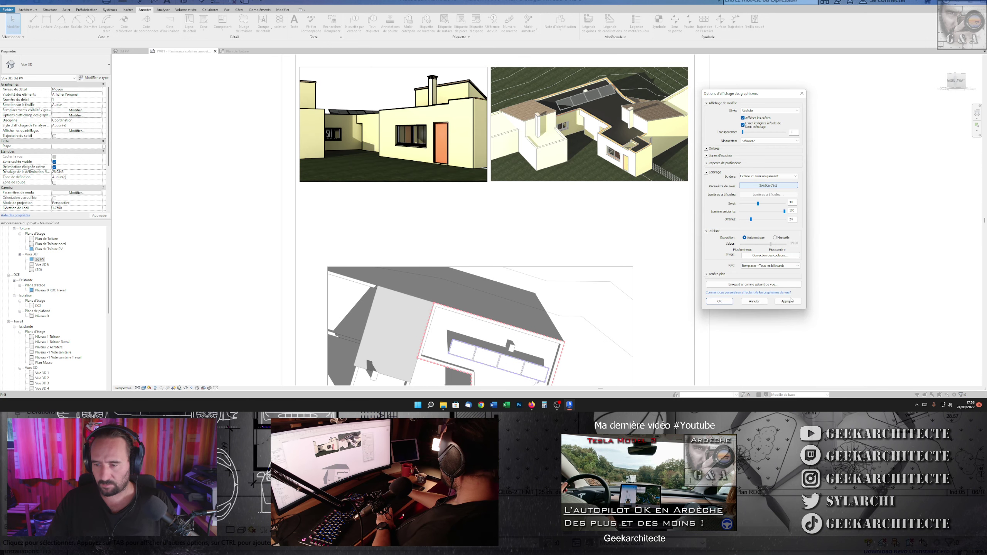
Lower the shadow intensity from 24 to 19 in Graphic Display Options
left_click(791, 302)
left_click_drag(751, 220, 750, 220)
left_click(791, 302)
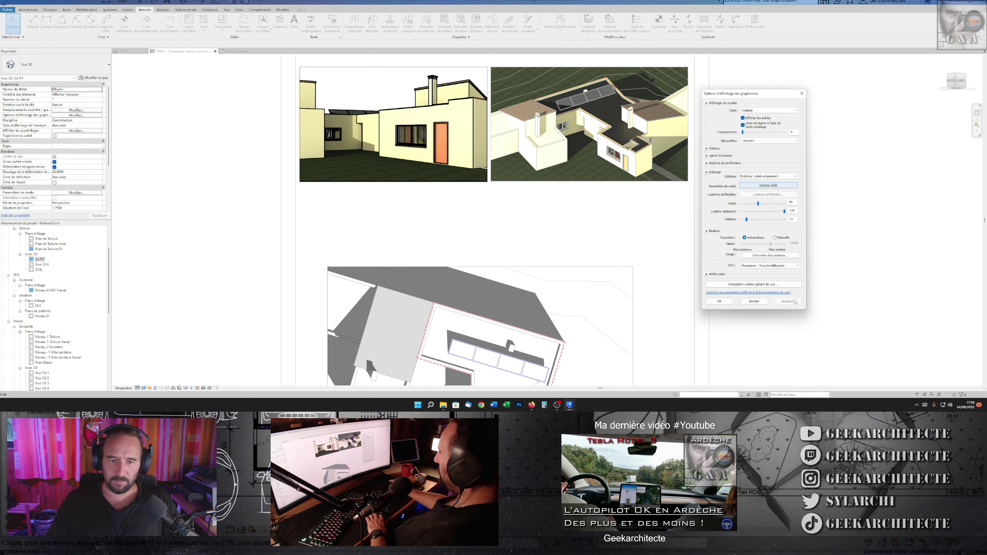
key("Return")
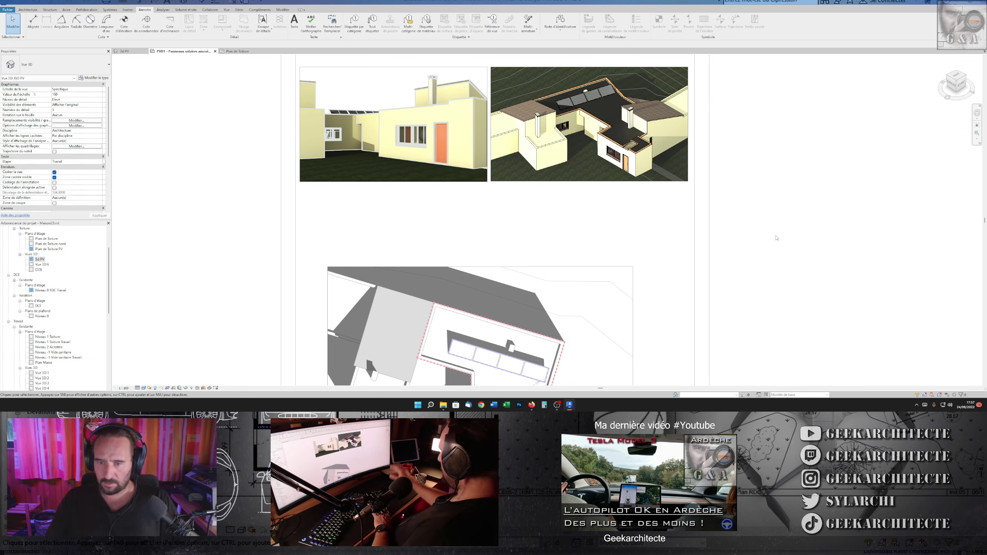
Insert a new layer into the flat roof type's structure, moved up to row 2
left_click(609, 151)
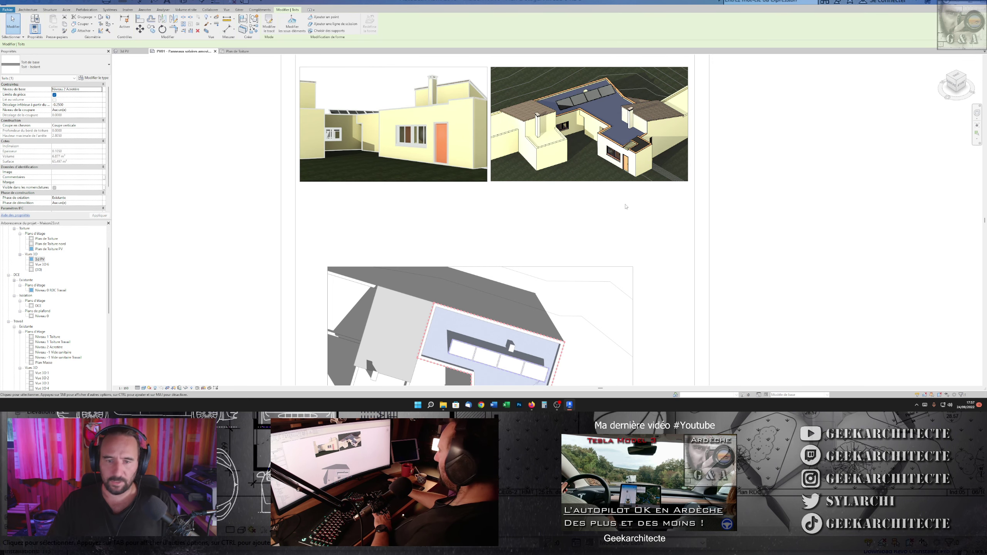
left_click(94, 78)
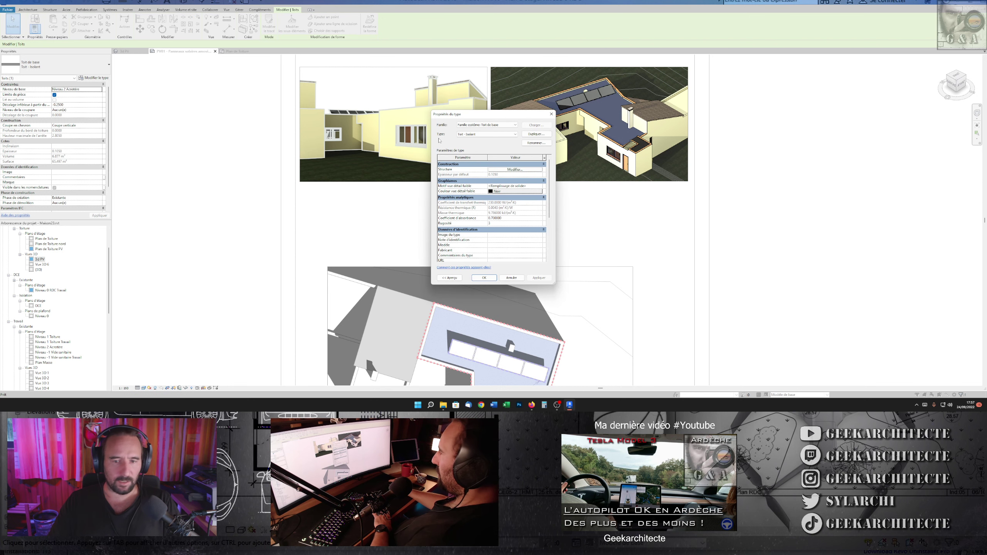
left_click(516, 170)
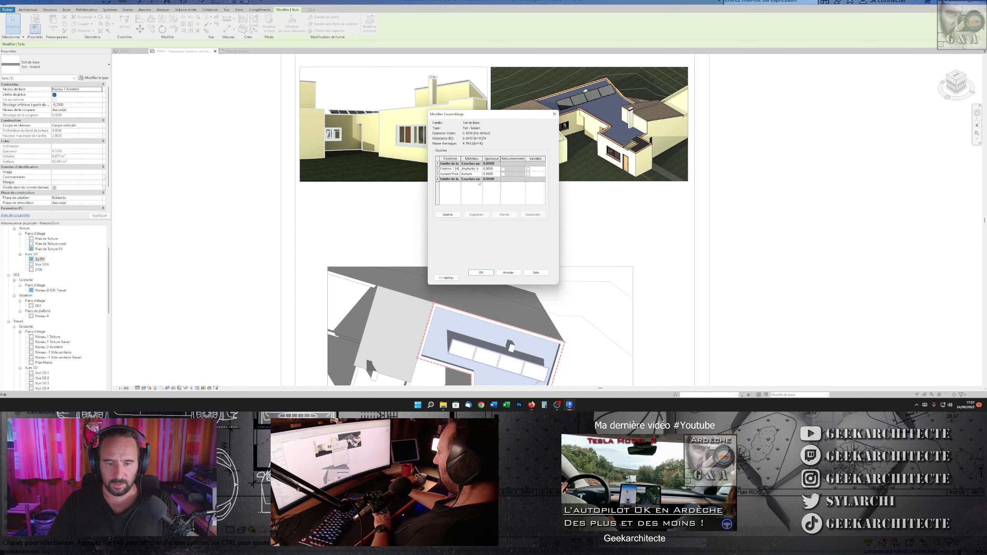
left_click(448, 215)
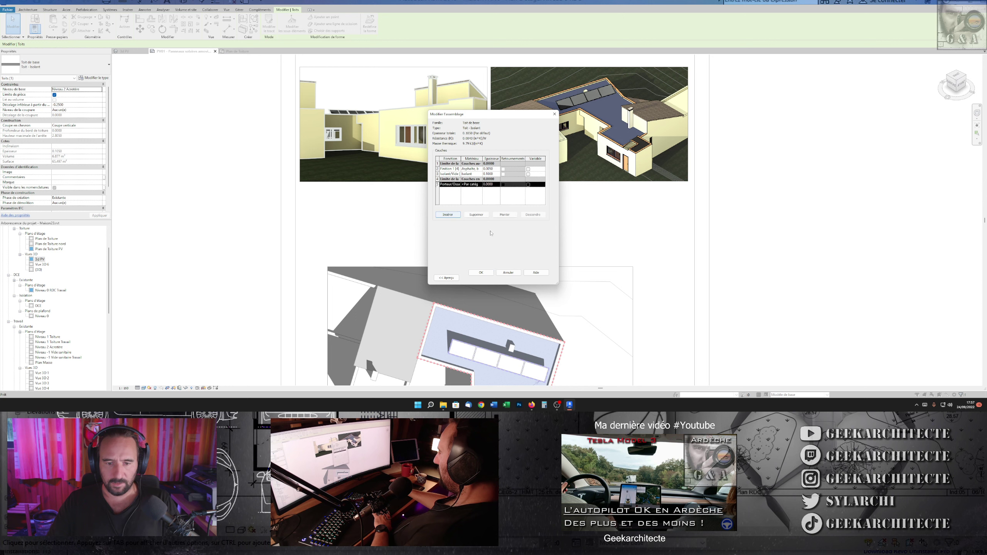
left_click(505, 215)
left_click(504, 215)
left_click(504, 214)
Make the new layer 0.05 thick, Finition 2 function, with Gravier material
left_click(496, 169)
type("0.05")
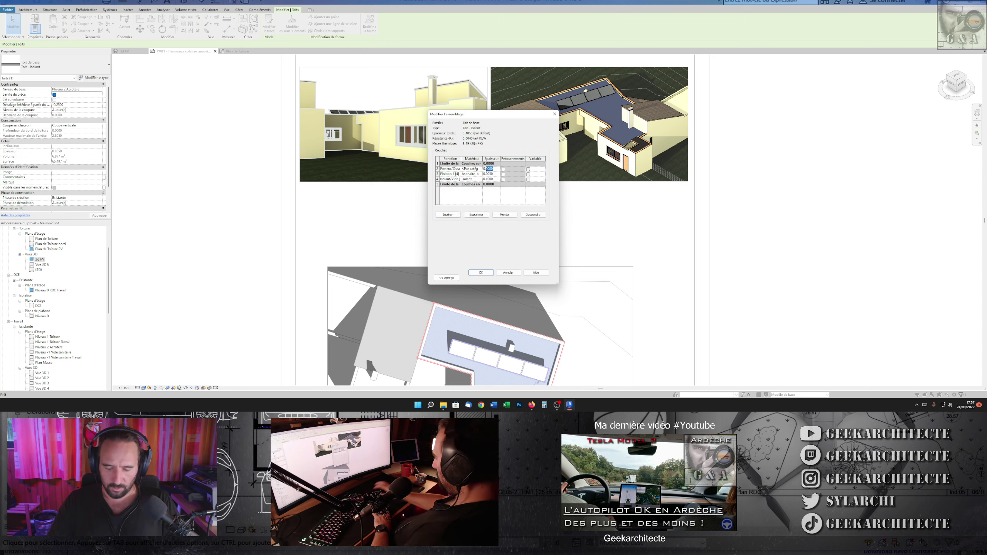
left_click(450, 169)
left_click(457, 193)
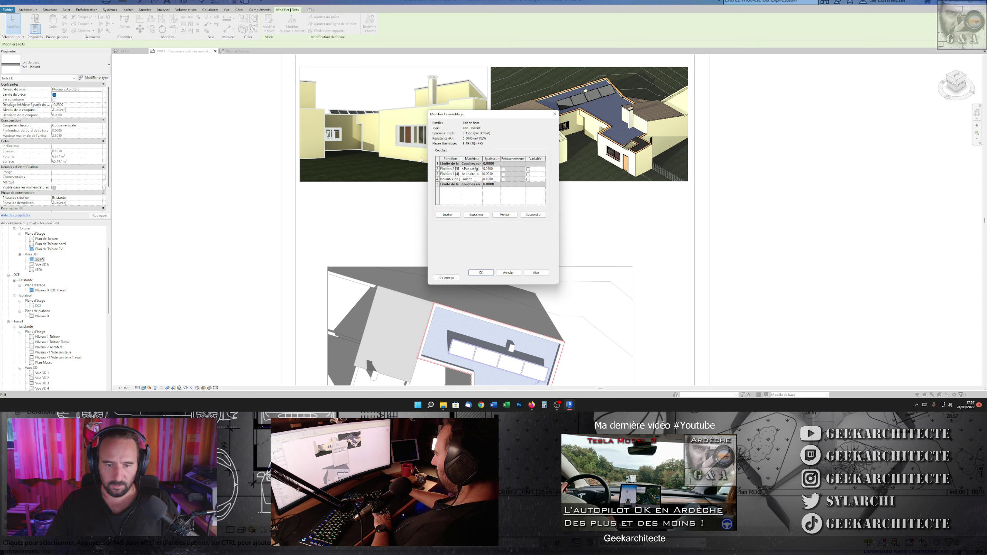
left_click(480, 169)
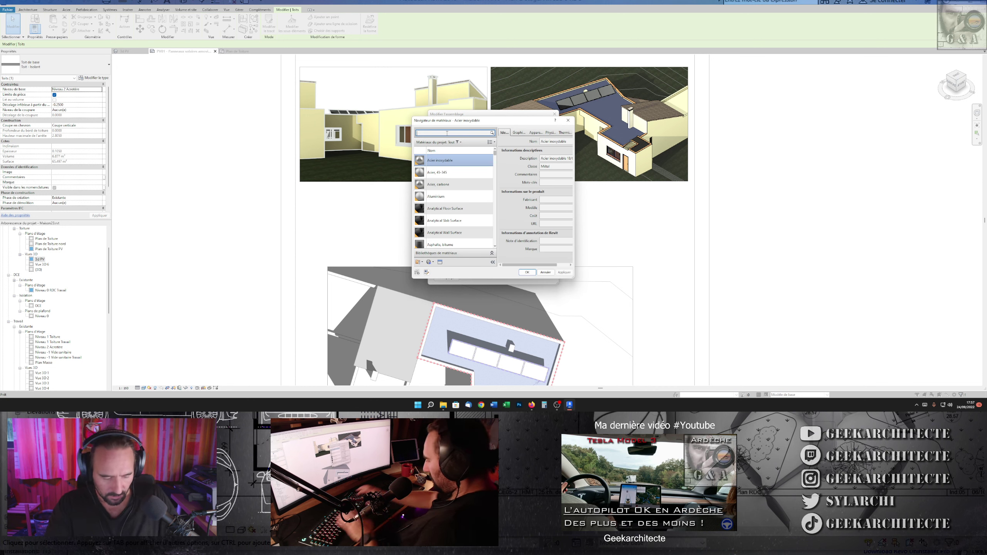
type("gra")
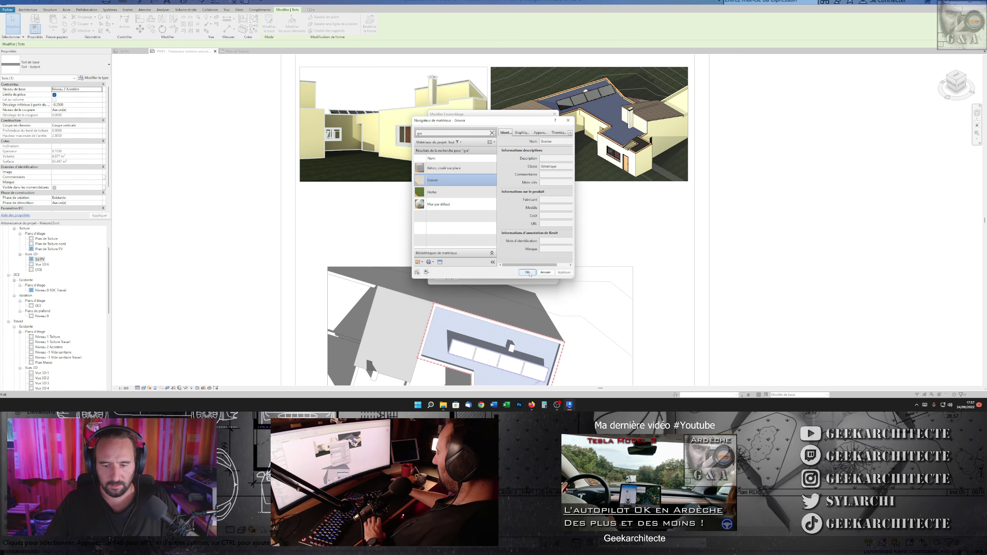
left_click(528, 272)
key("Return")
key("Return")
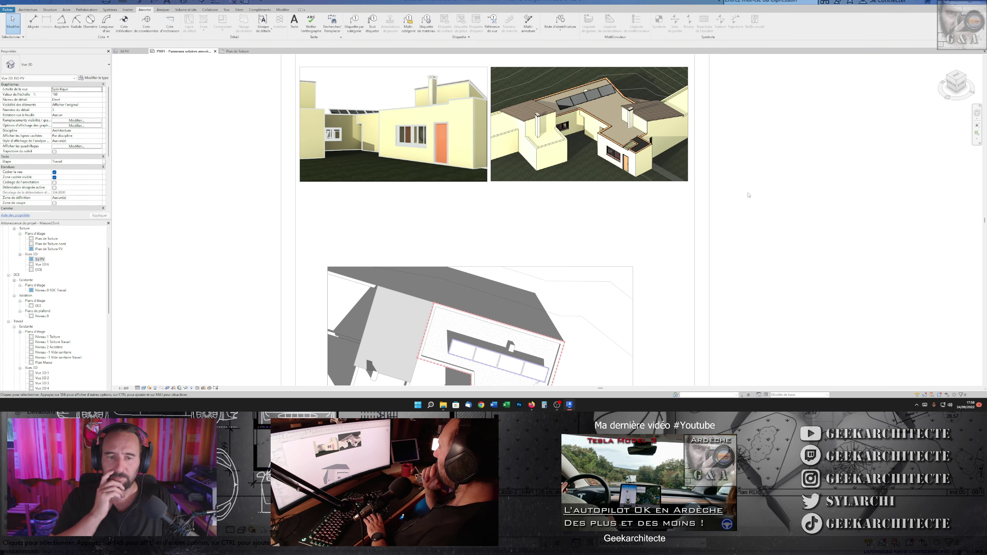
Add a text note reading 'wwwblabla' on sheet PV01 with the TX tool
double_click(782, 165)
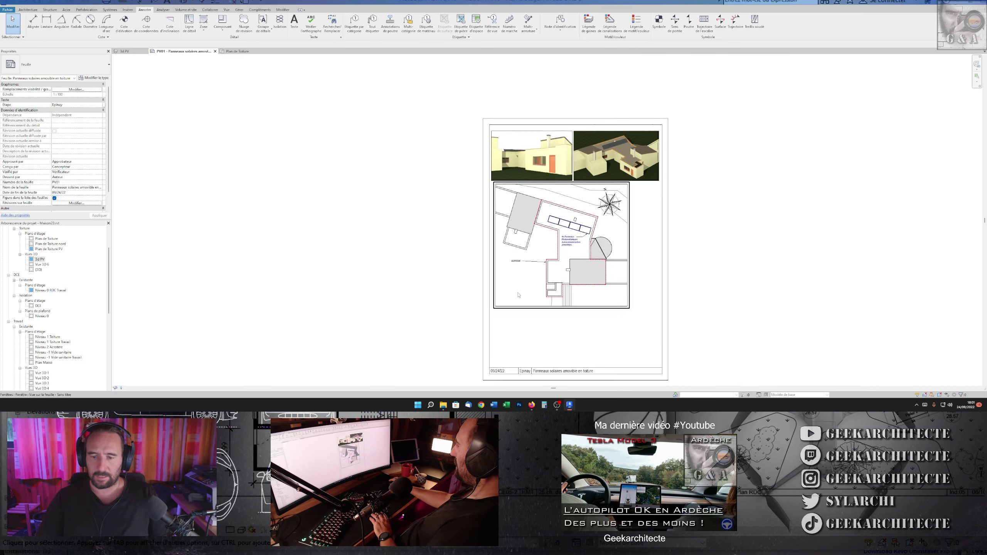
scroll(562, 275, "down", 2)
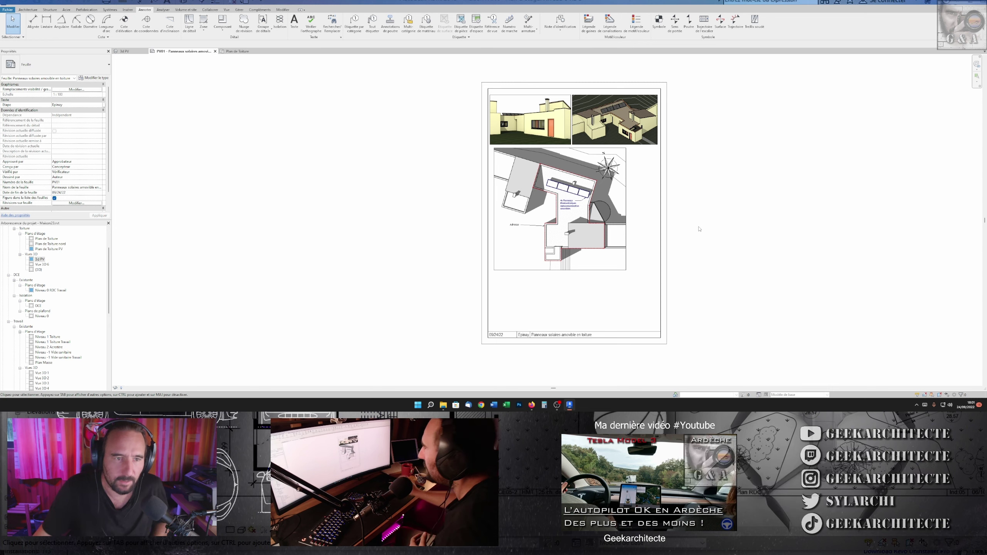
key("t")
key("x")
left_click(518, 293)
type("www")
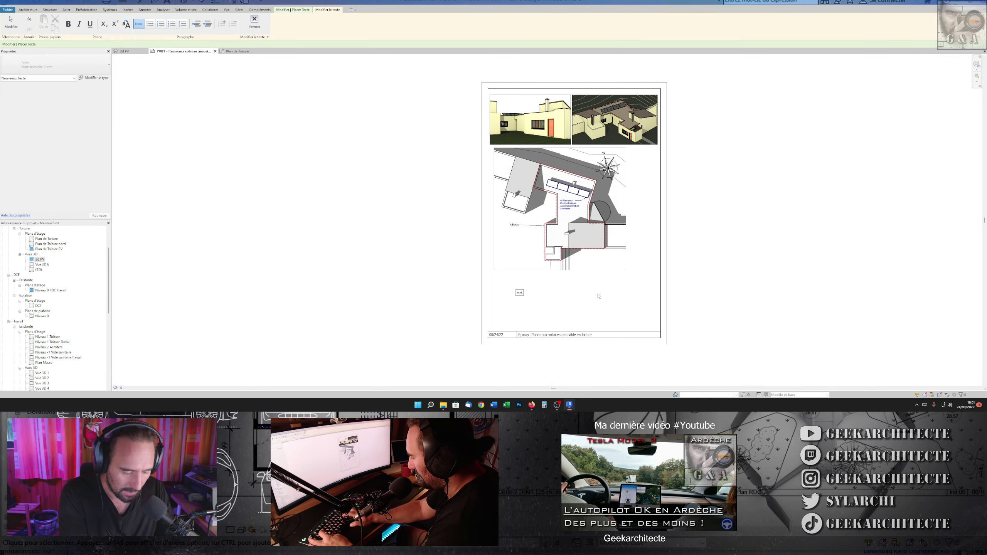
type("blabla")
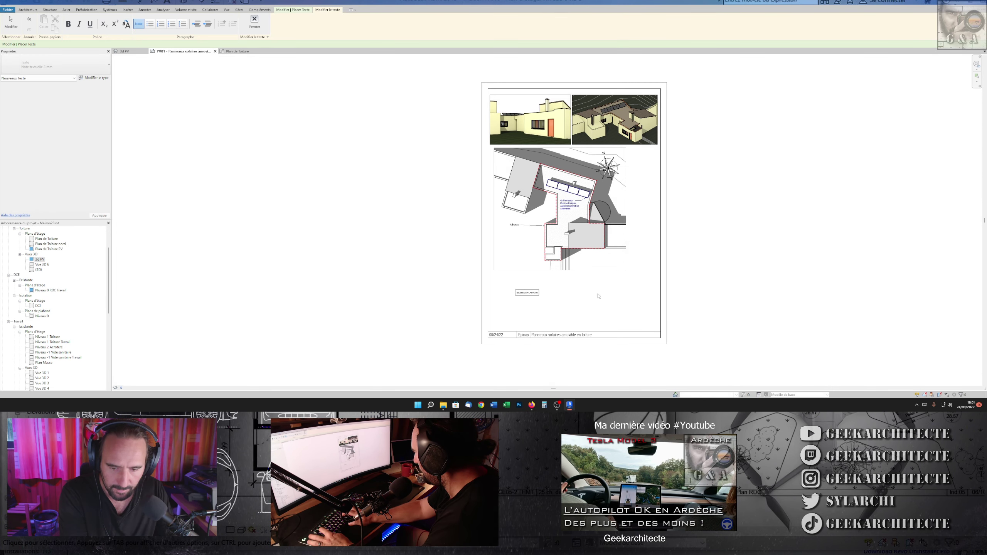
left_click(598, 296)
Move the note just under the 3d PV view and select its text for editing
scroll(506, 114, "up", 4)
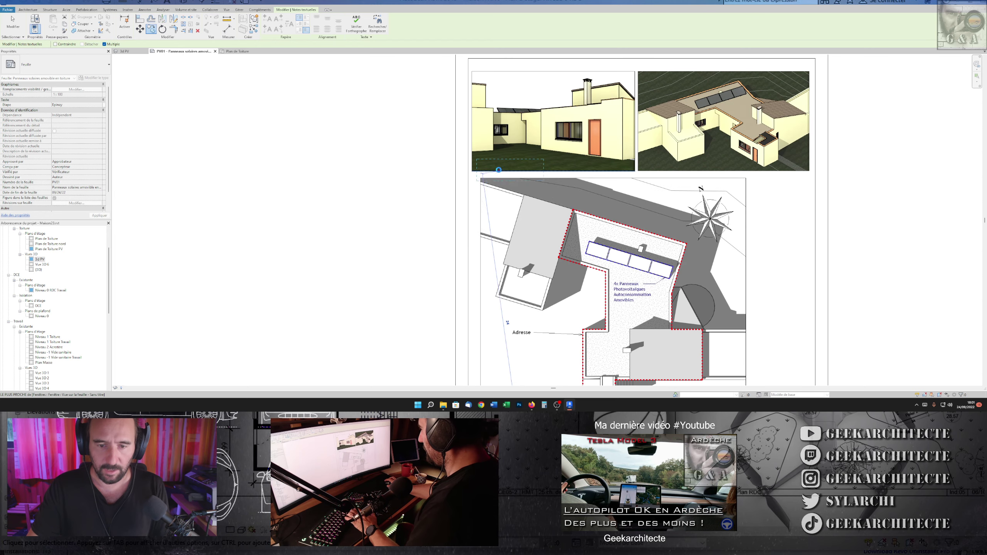
scroll(498, 154, "up", 3)
left_click(383, 168)
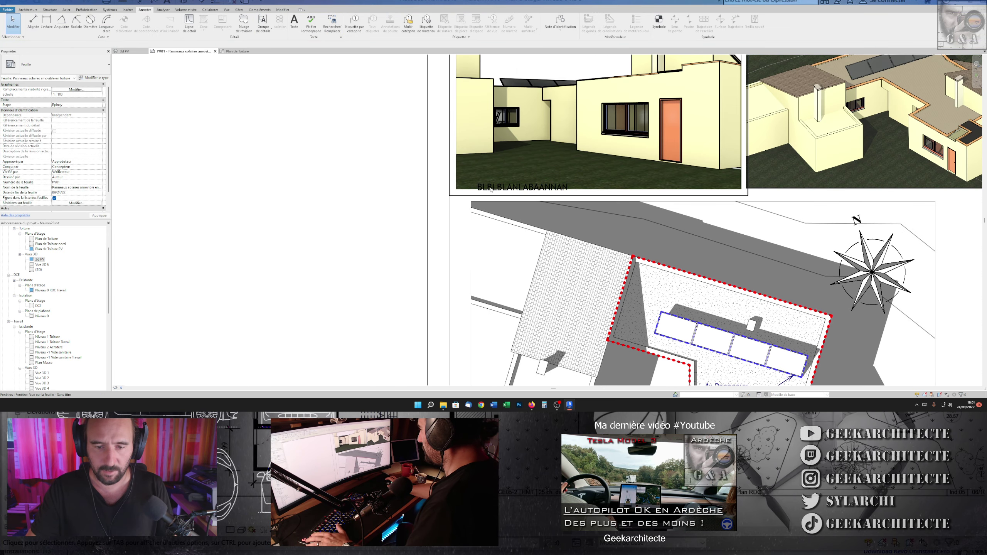
left_click_drag(383, 169, 602, 203)
left_click_drag(473, 177, 453, 184)
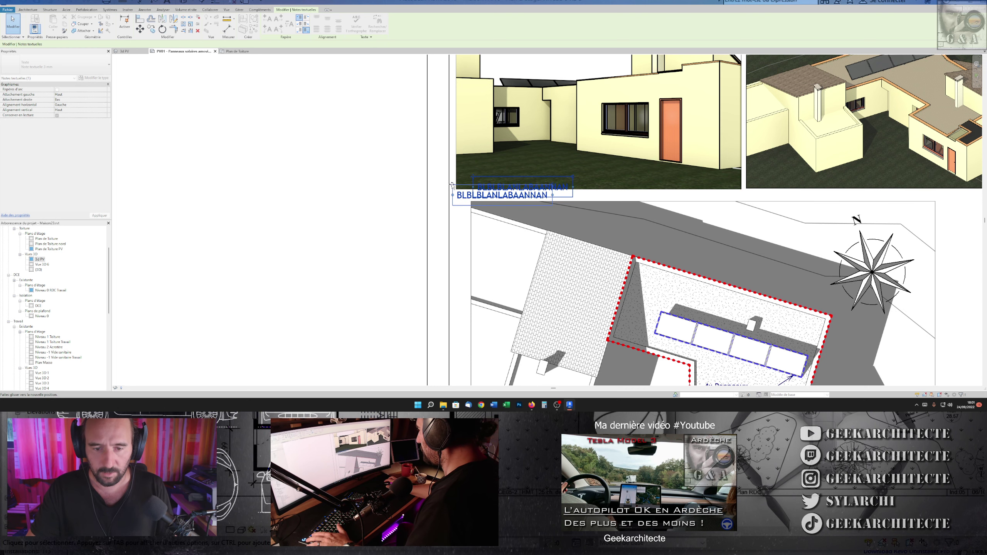
double_click(501, 195)
left_click_drag(542, 195, 417, 195)
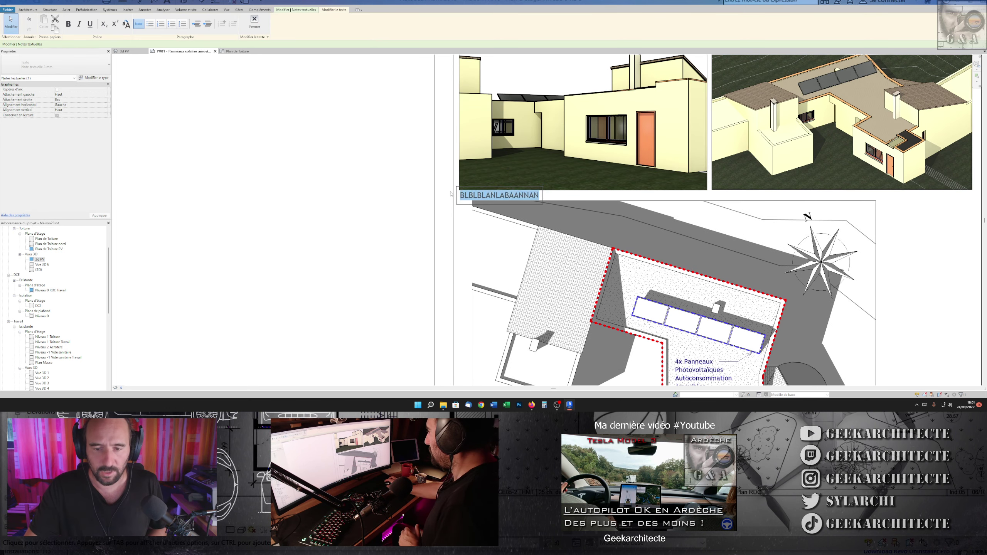